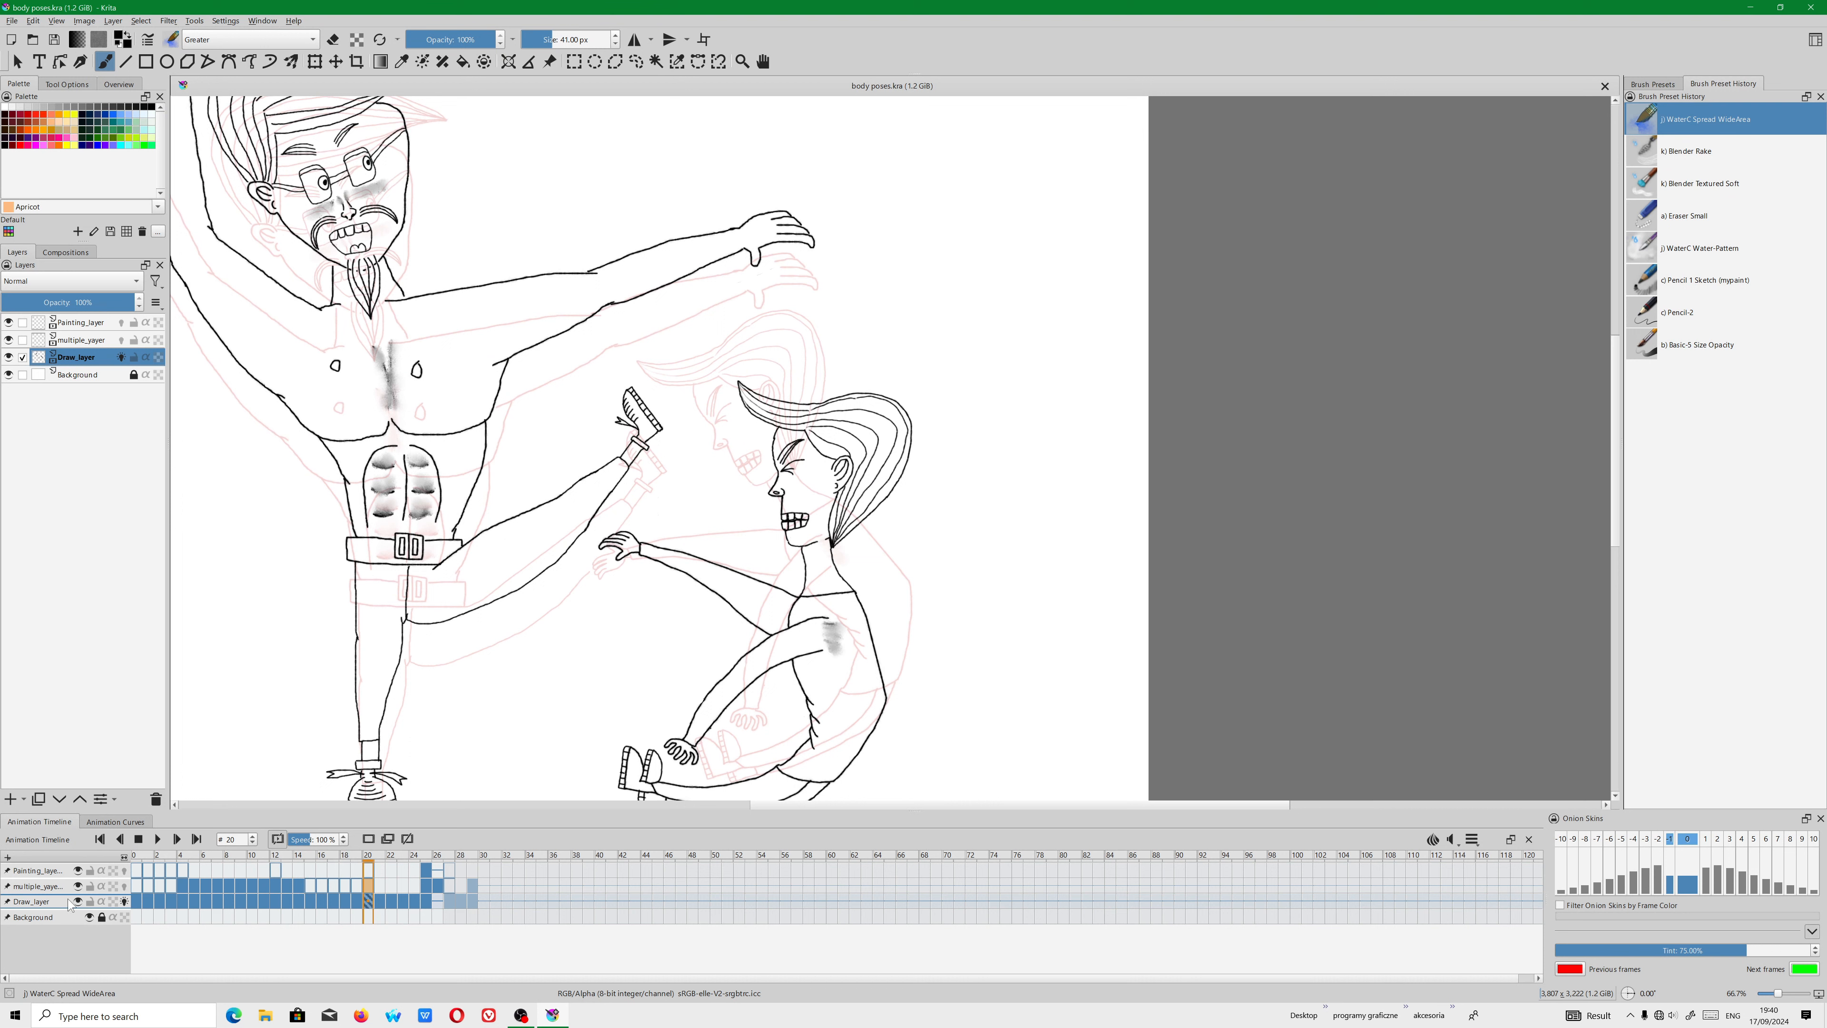
Turn off onion skins for the Draw_layer in the animation.
{"action": "left_click", "coordinate": [33, 21]}
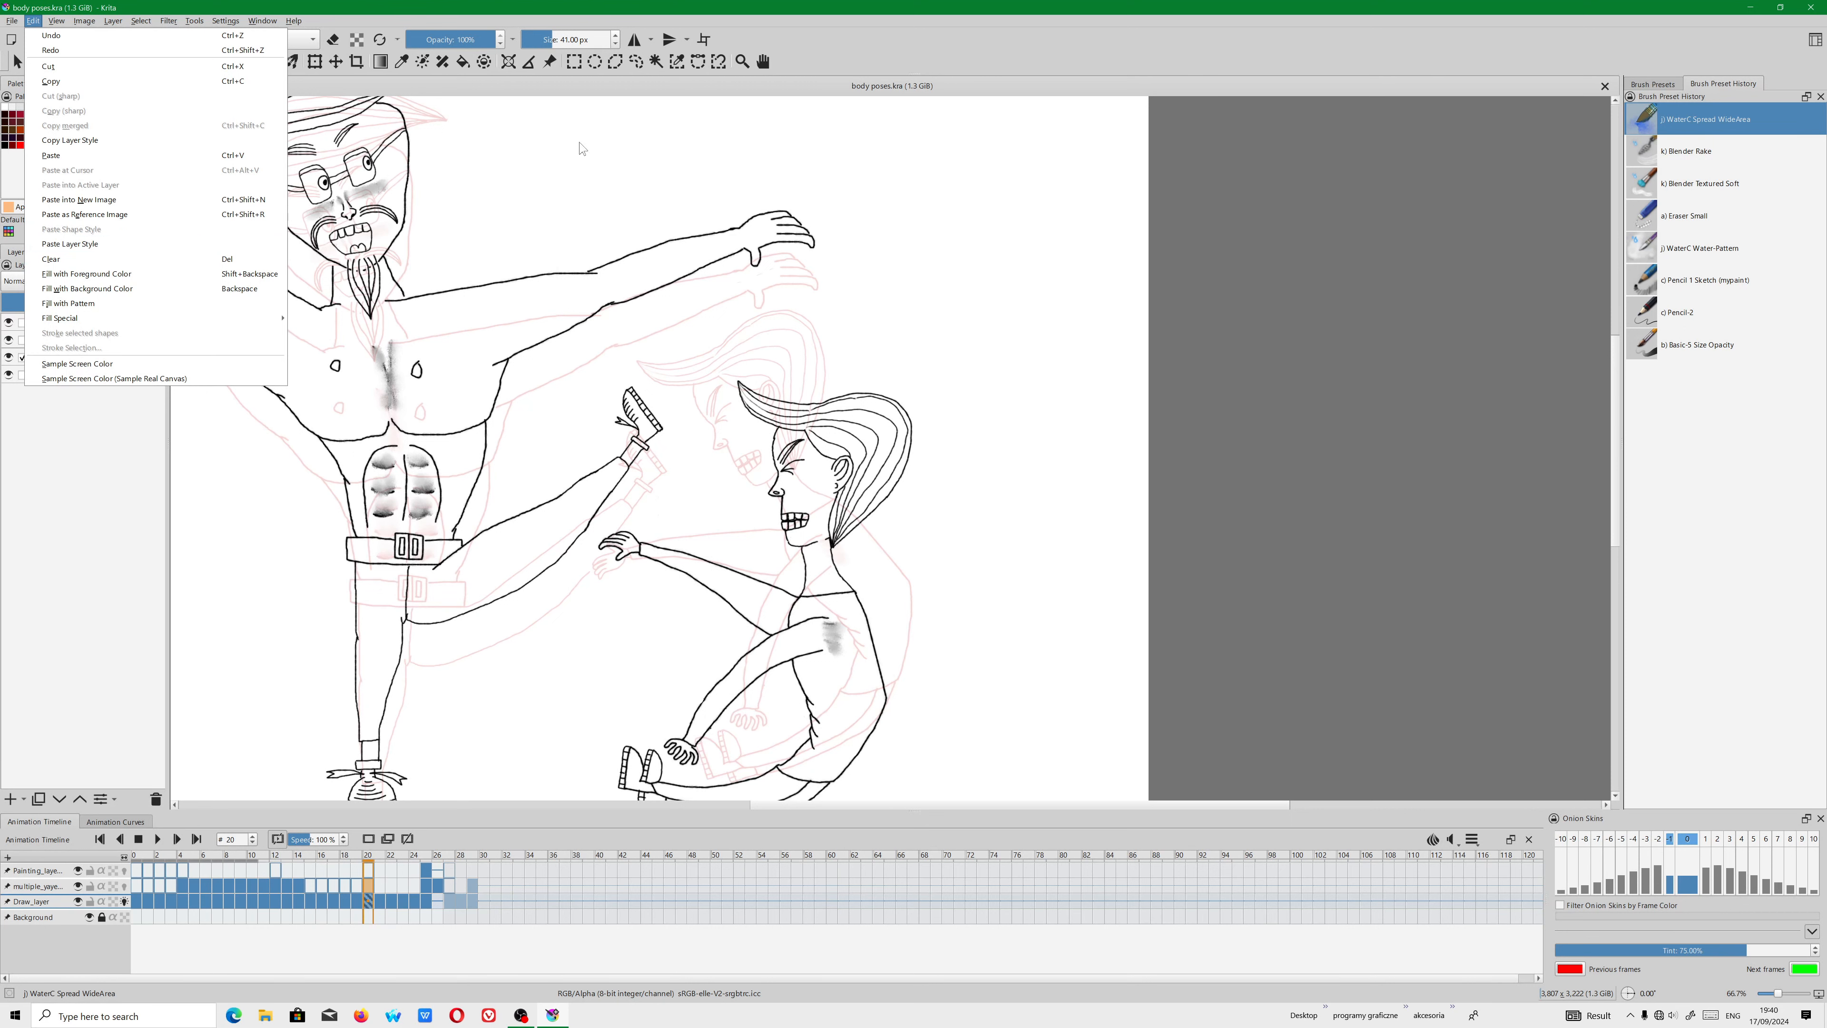
{"action": "left_click", "coordinate": [947, 48]}
{"action": "scroll", "coordinate": [784, 509], "scroll_direction": "down", "scroll_amount": 3}
{"action": "scroll", "coordinate": [601, 317], "scroll_direction": "up", "scroll_amount": 2}
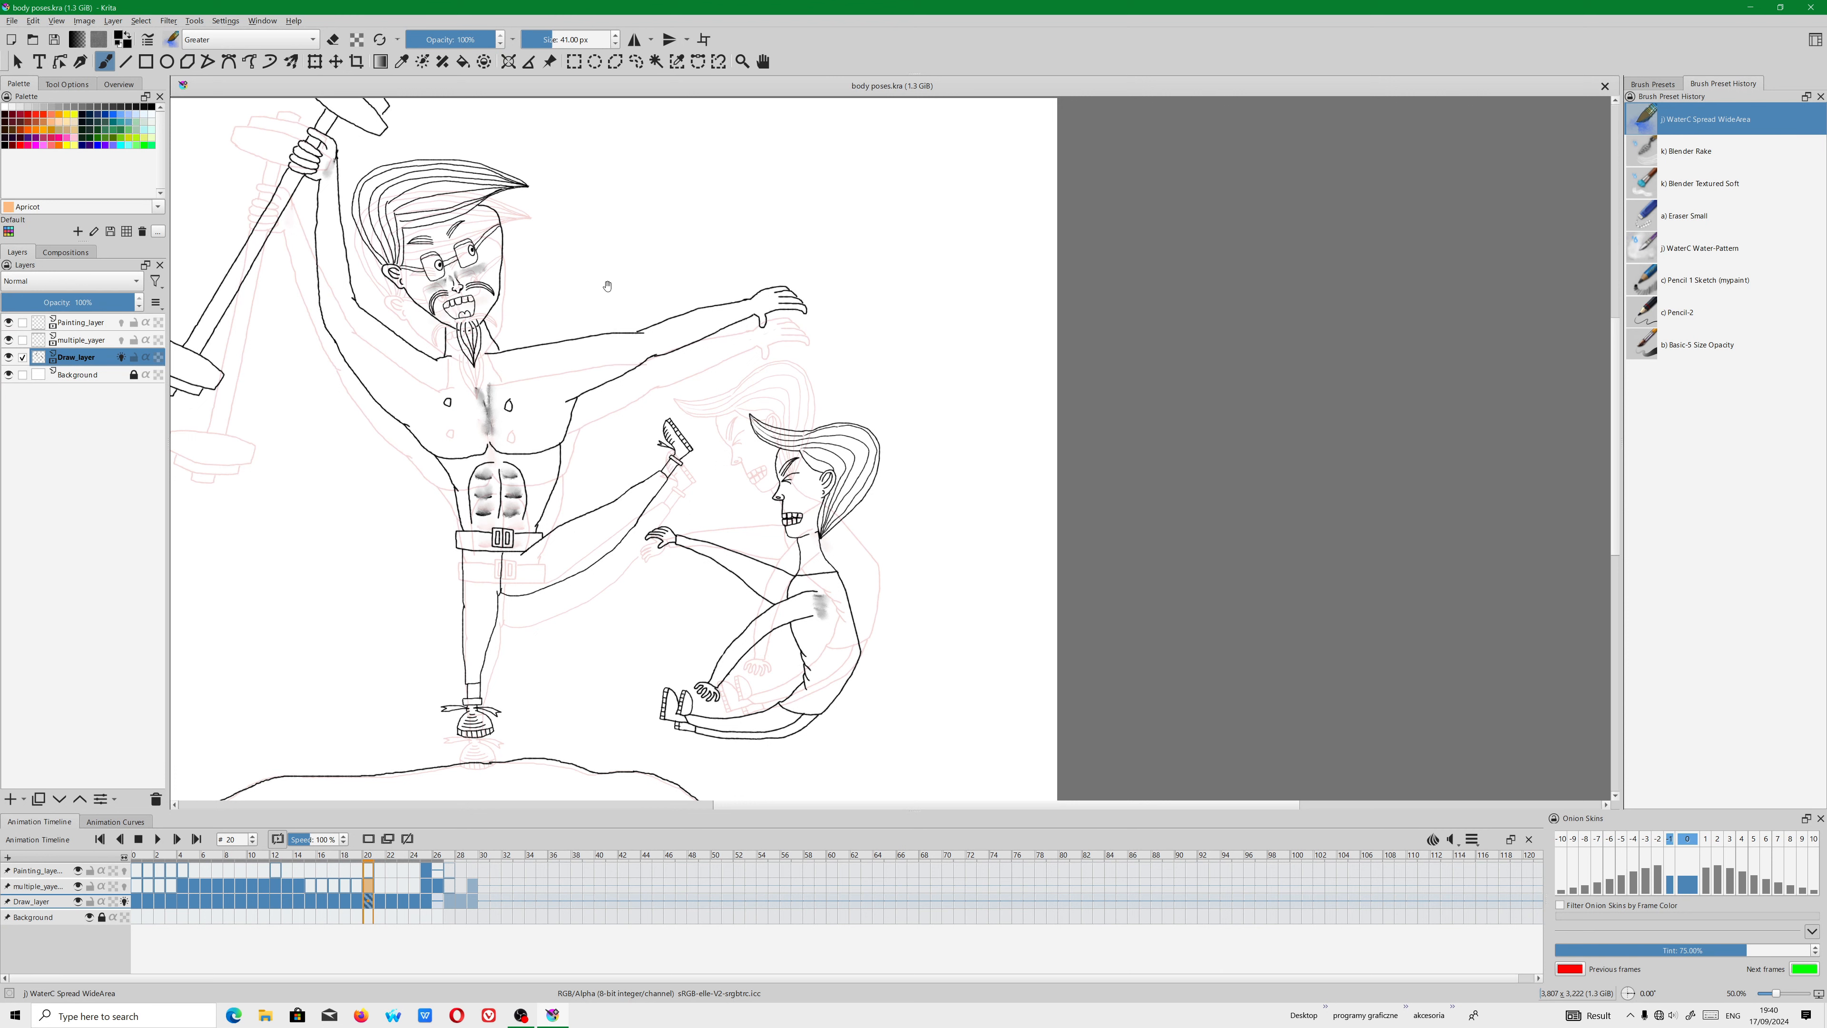
{"action": "mouse_move", "coordinate": [607, 286]}
{"action": "left_mouse_down"}
{"action": "mouse_move", "coordinate": [685, 298]}
{"action": "mouse_move", "coordinate": [641, 232]}
{"action": "left_mouse_up"}
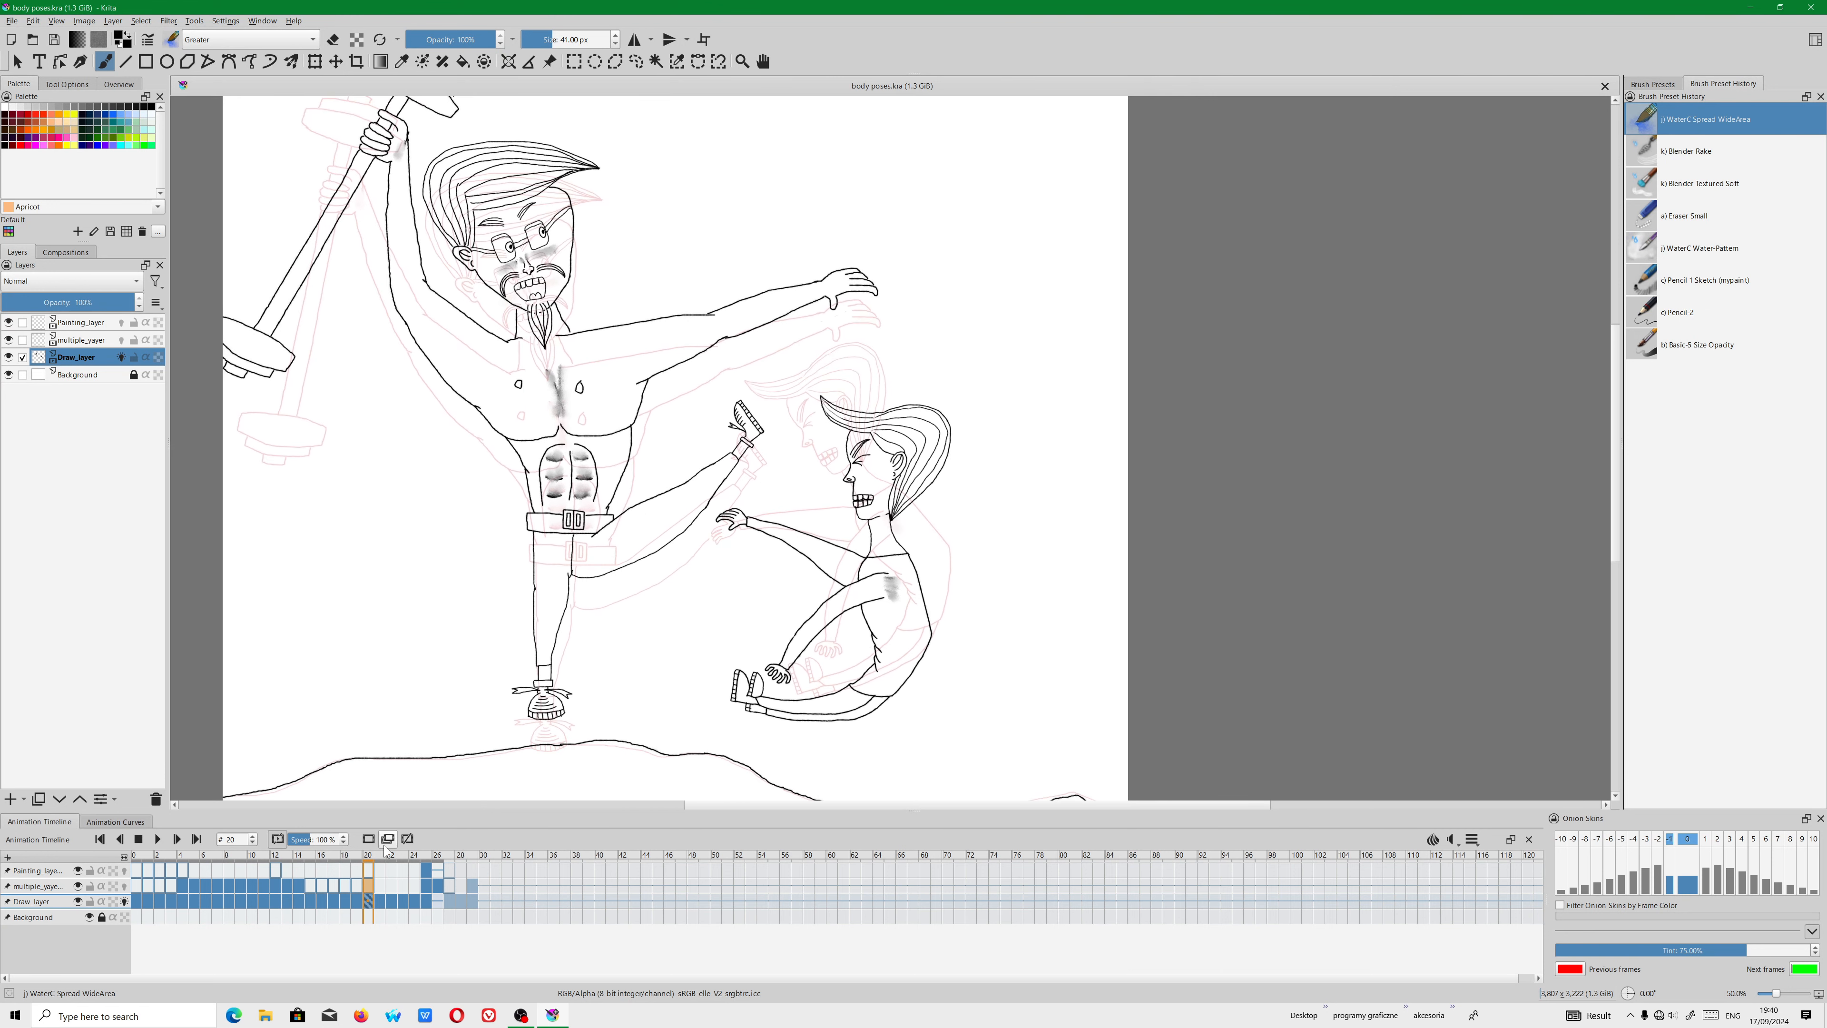
{"action": "left_click", "coordinate": [123, 902]}
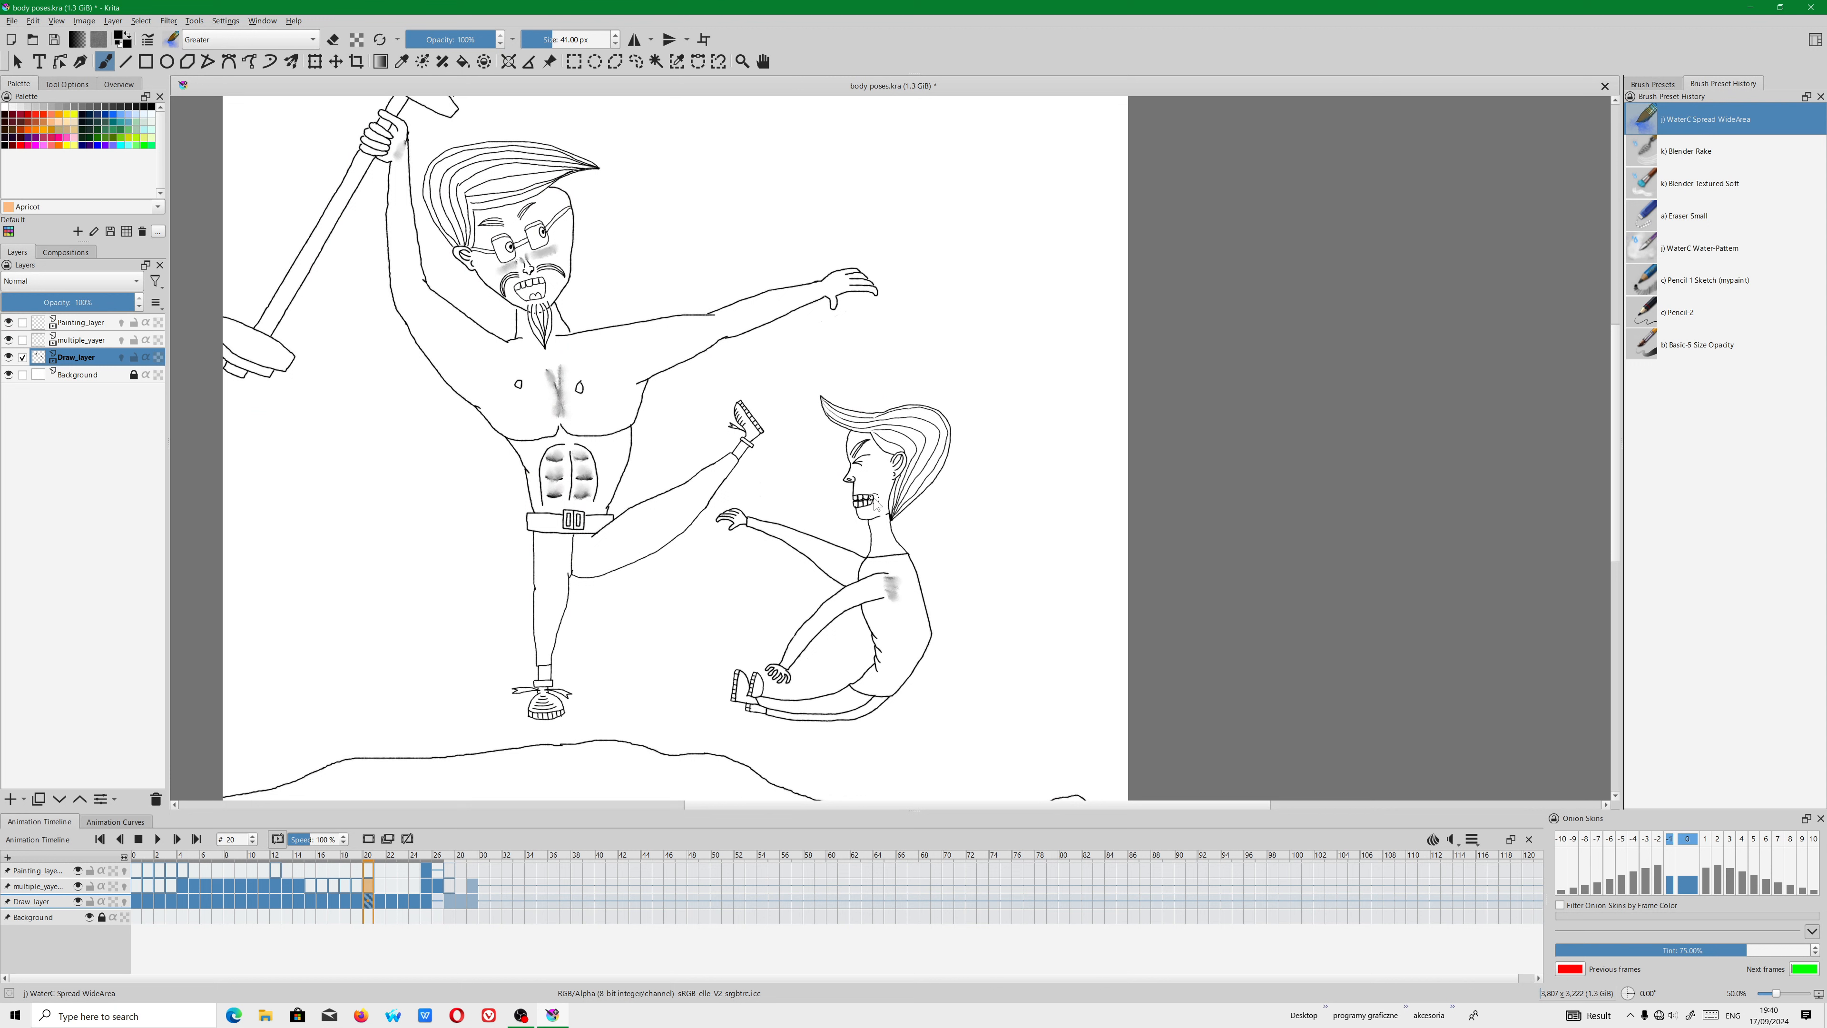
On frame 22 of Draw_layer, enclose the falling character's head in a freehand selection and copy it.
{"action": "left_click", "coordinate": [418, 904]}
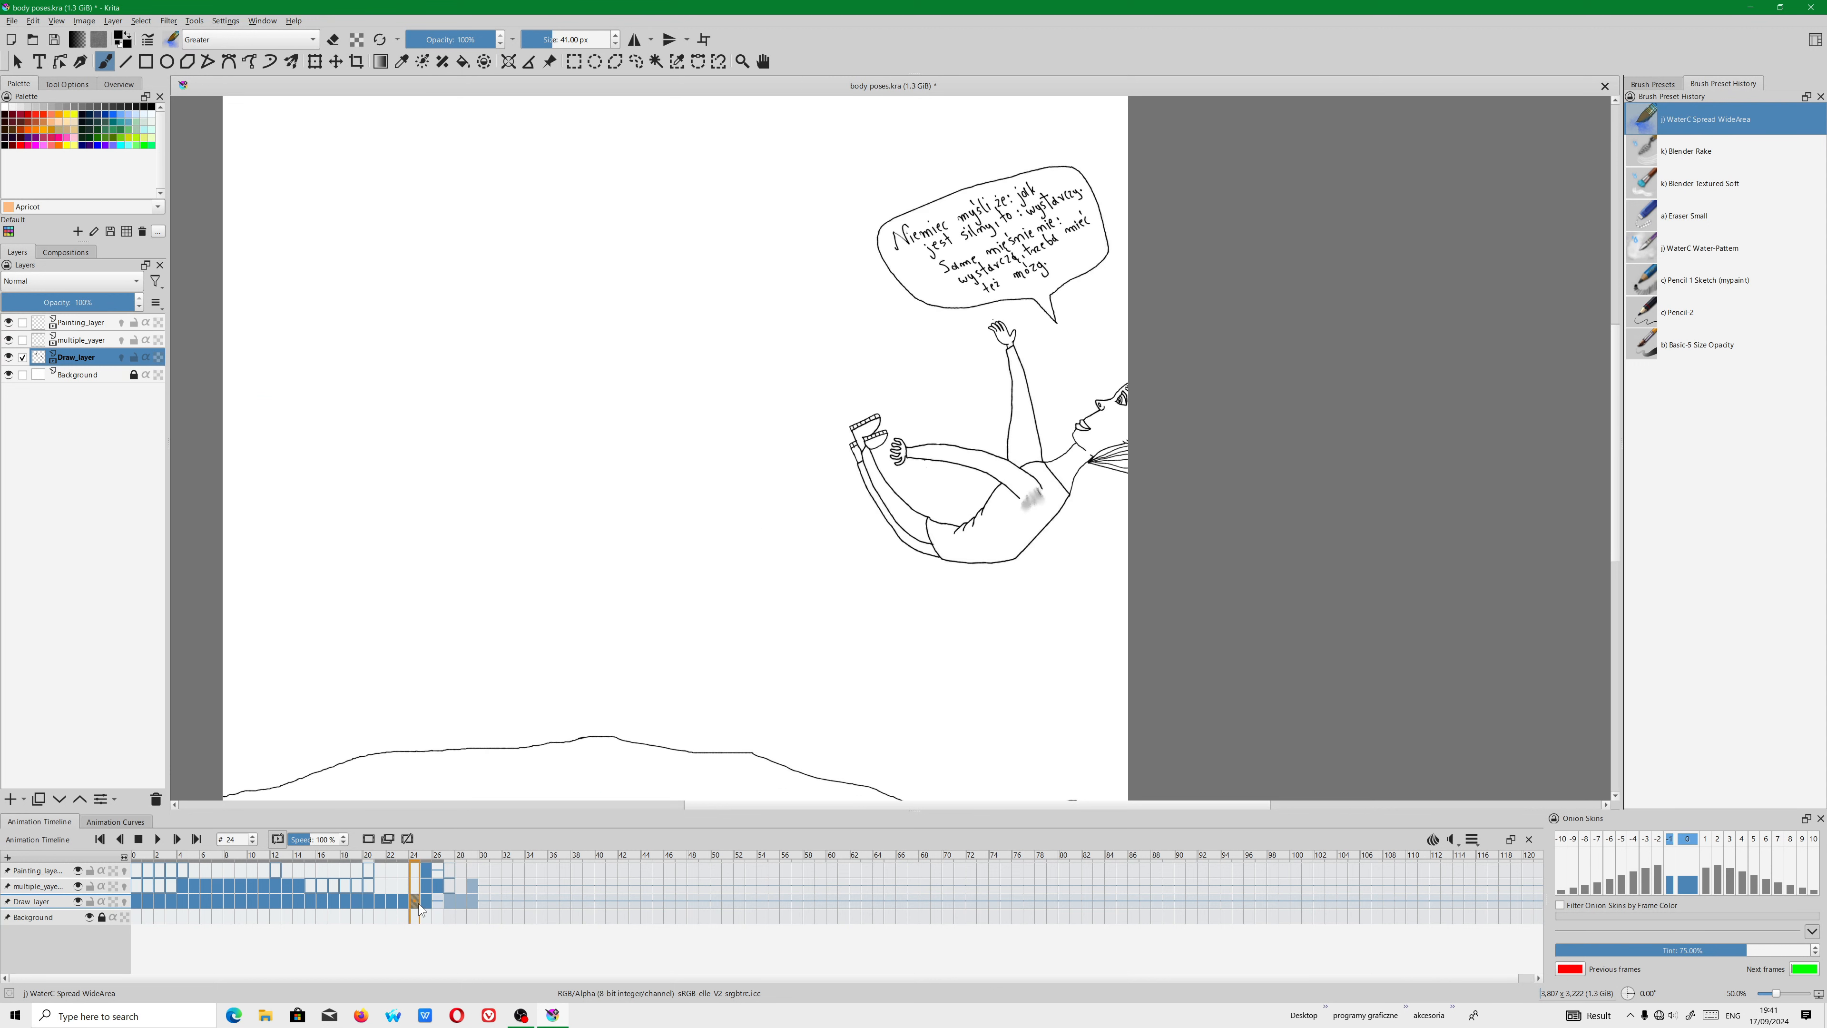
{"action": "left_click", "coordinate": [403, 905]}
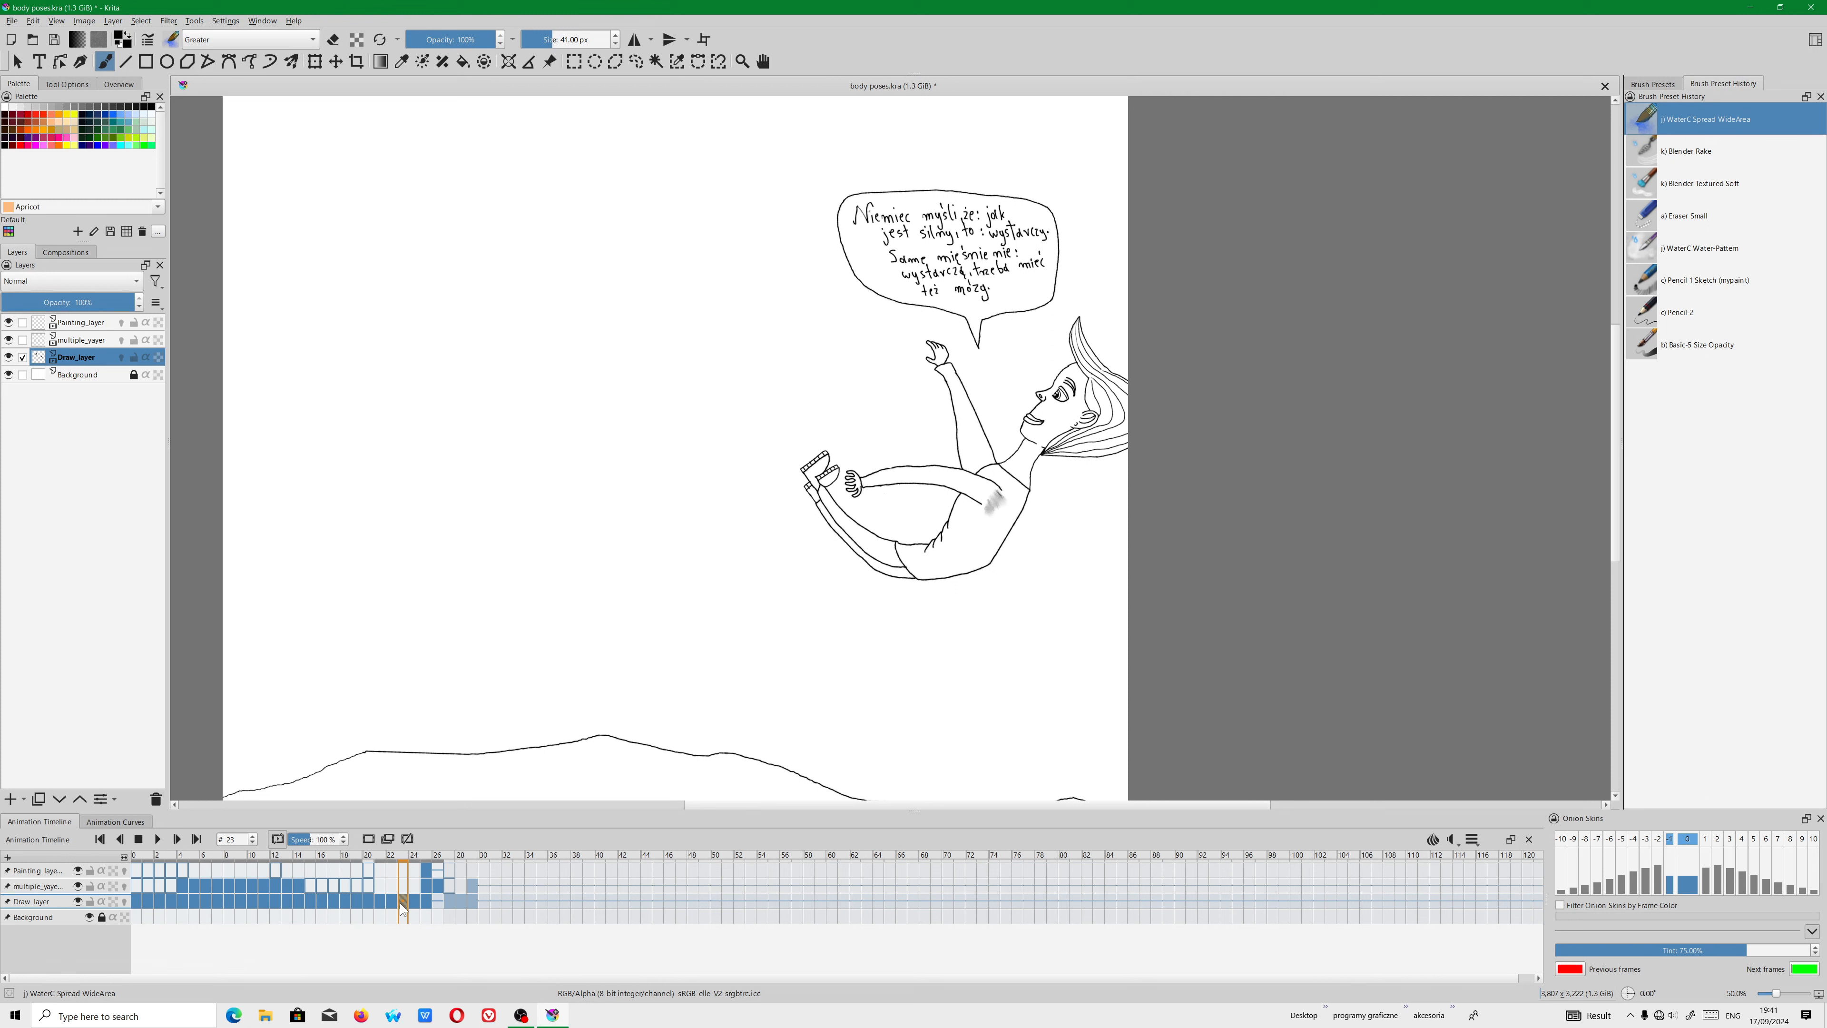
{"action": "left_click", "coordinate": [393, 905]}
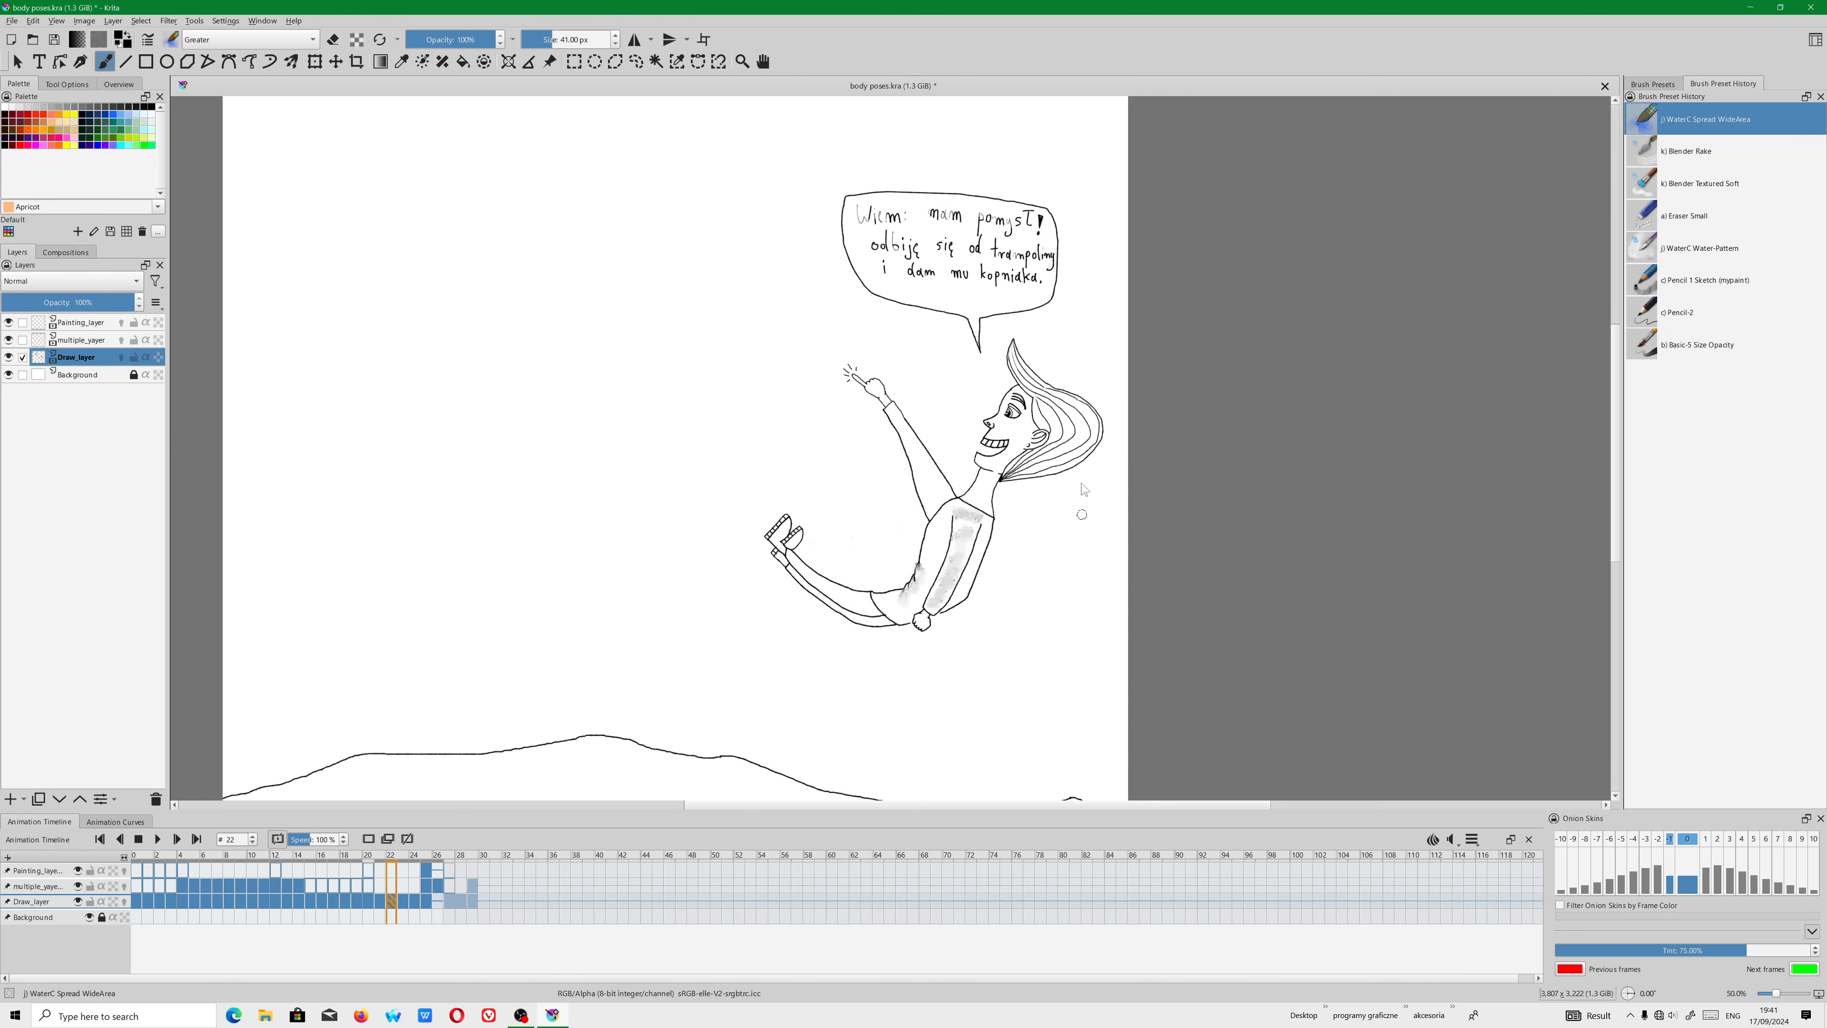
{"action": "scroll", "coordinate": [1122, 446], "scroll_direction": "up", "scroll_amount": 2}
{"action": "left_click_drag", "start_coordinate": [944, 453], "coordinate": [680, 503]}
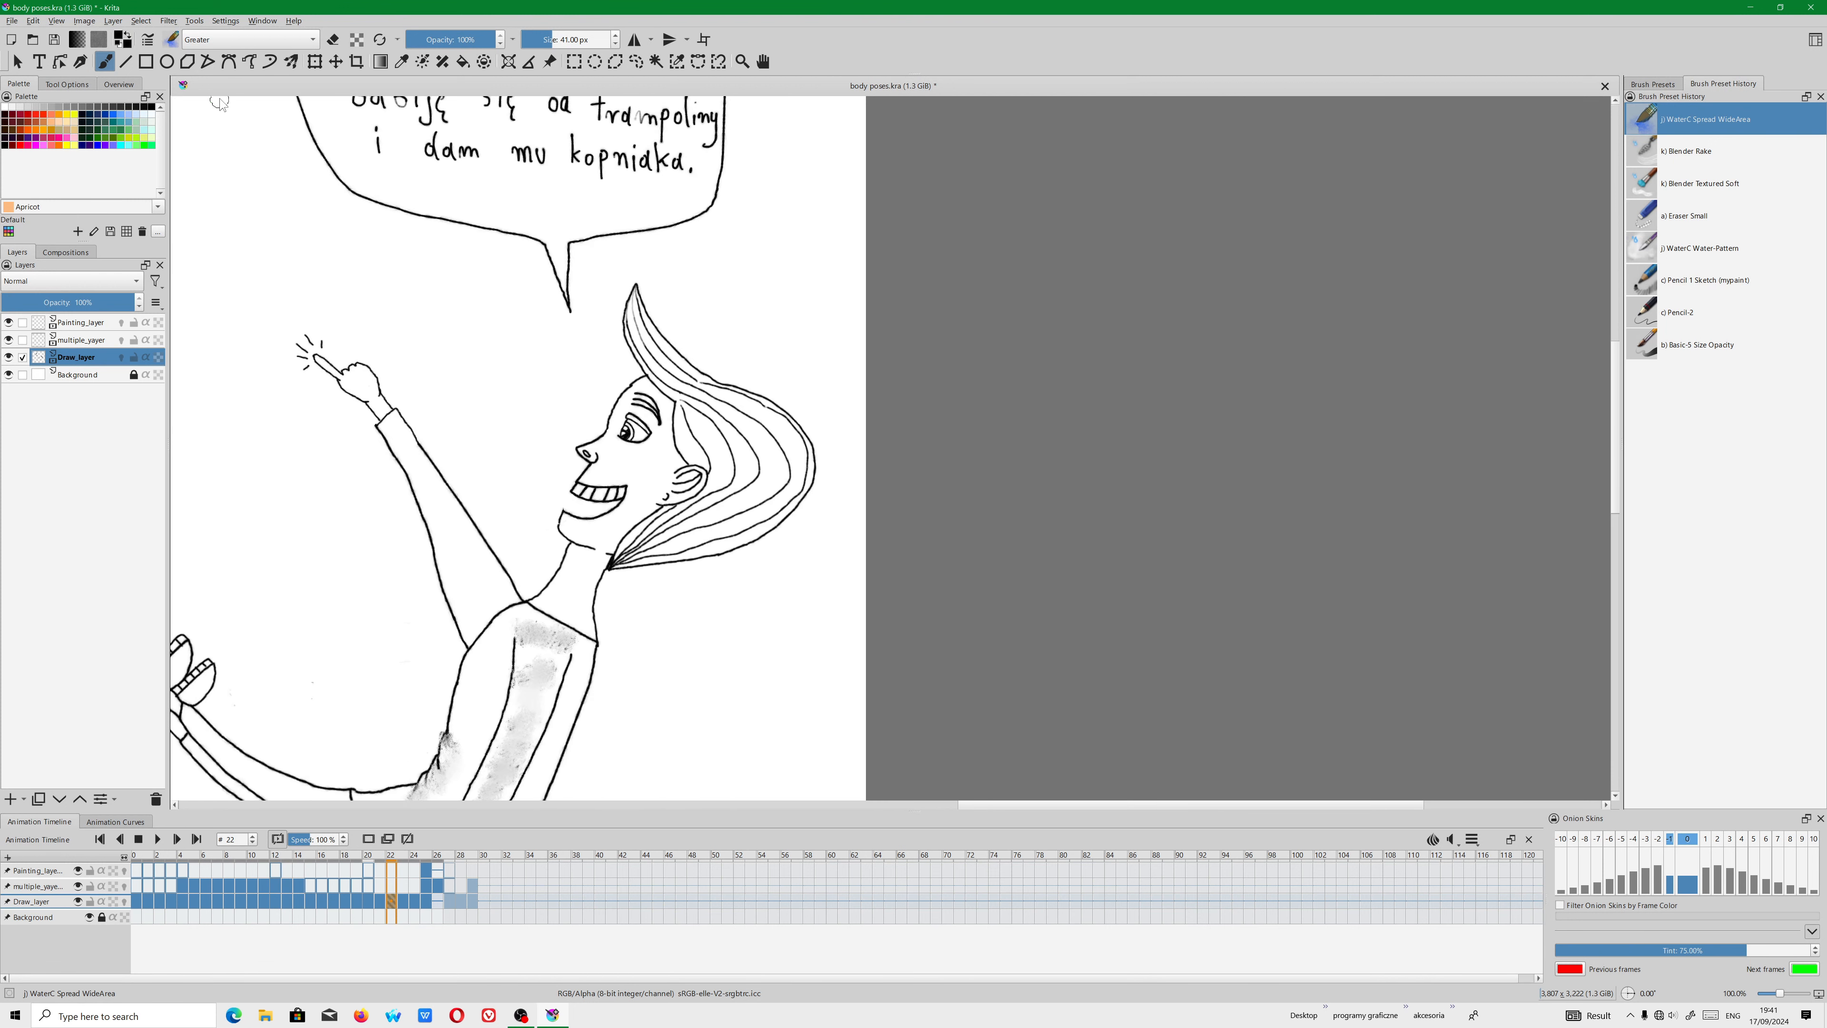
{"action": "left_click", "coordinate": [636, 61]}
{"action": "mouse_move", "coordinate": [702, 269]}
{"action": "left_mouse_down"}
{"action": "mouse_move", "coordinate": [658, 262]}
{"action": "mouse_move", "coordinate": [602, 296]}
{"action": "mouse_move", "coordinate": [512, 476]}
{"action": "mouse_move", "coordinate": [587, 573]}
{"action": "mouse_move", "coordinate": [688, 595]}
{"action": "mouse_move", "coordinate": [795, 557]}
{"action": "mouse_move", "coordinate": [851, 453]}
{"action": "mouse_move", "coordinate": [794, 348]}
{"action": "mouse_move", "coordinate": [680, 269]}
{"action": "left_mouse_up"}
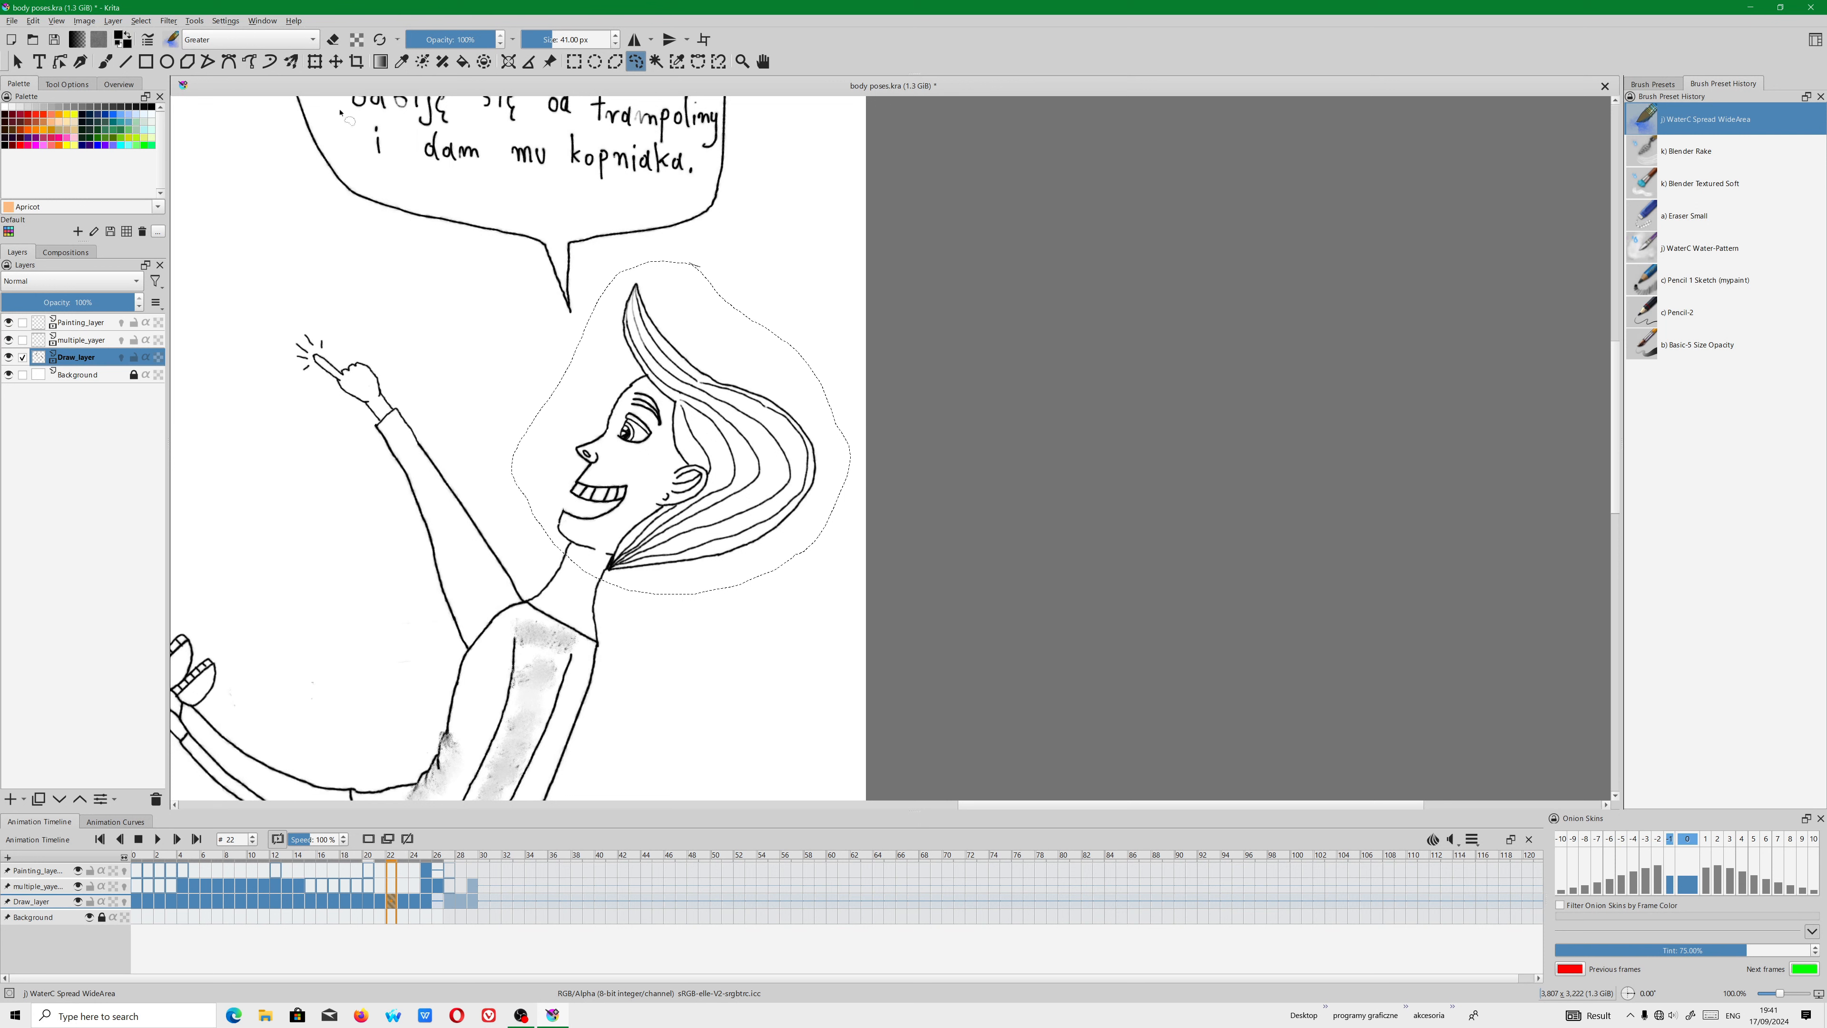
{"action": "left_click", "coordinate": [34, 21]}
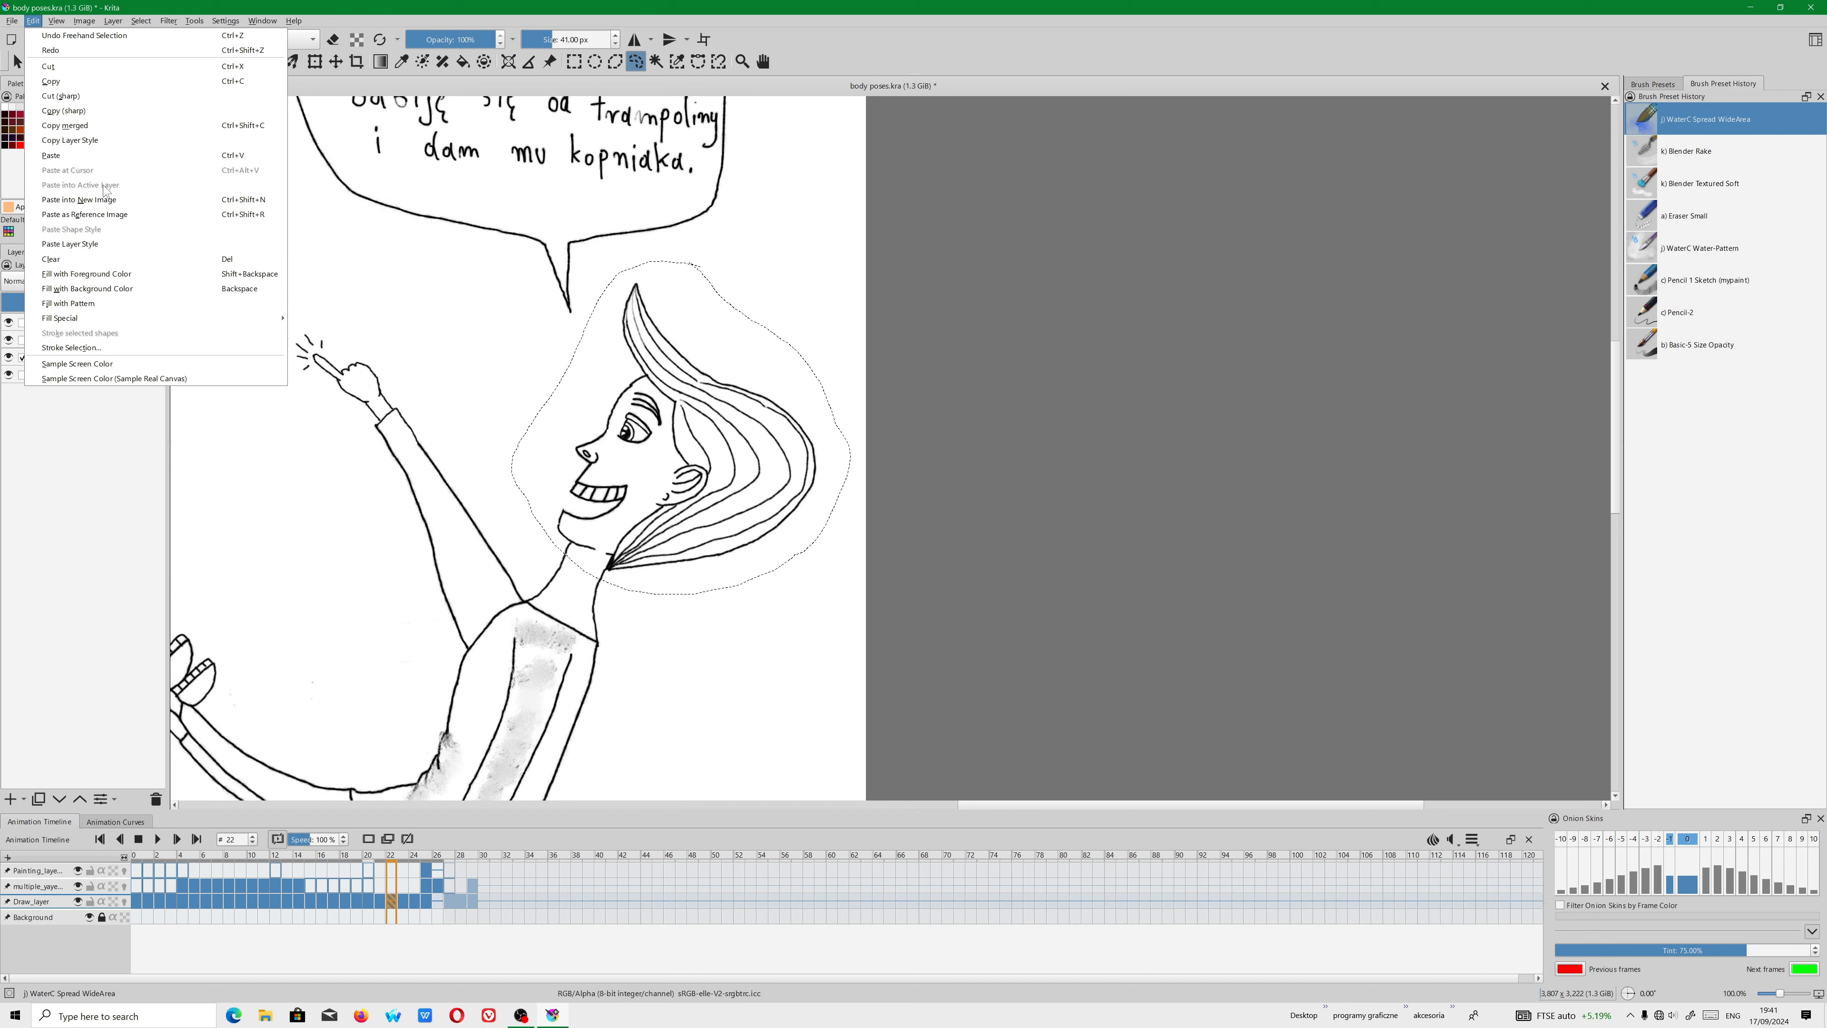
{"action": "left_click", "coordinate": [933, 10]}
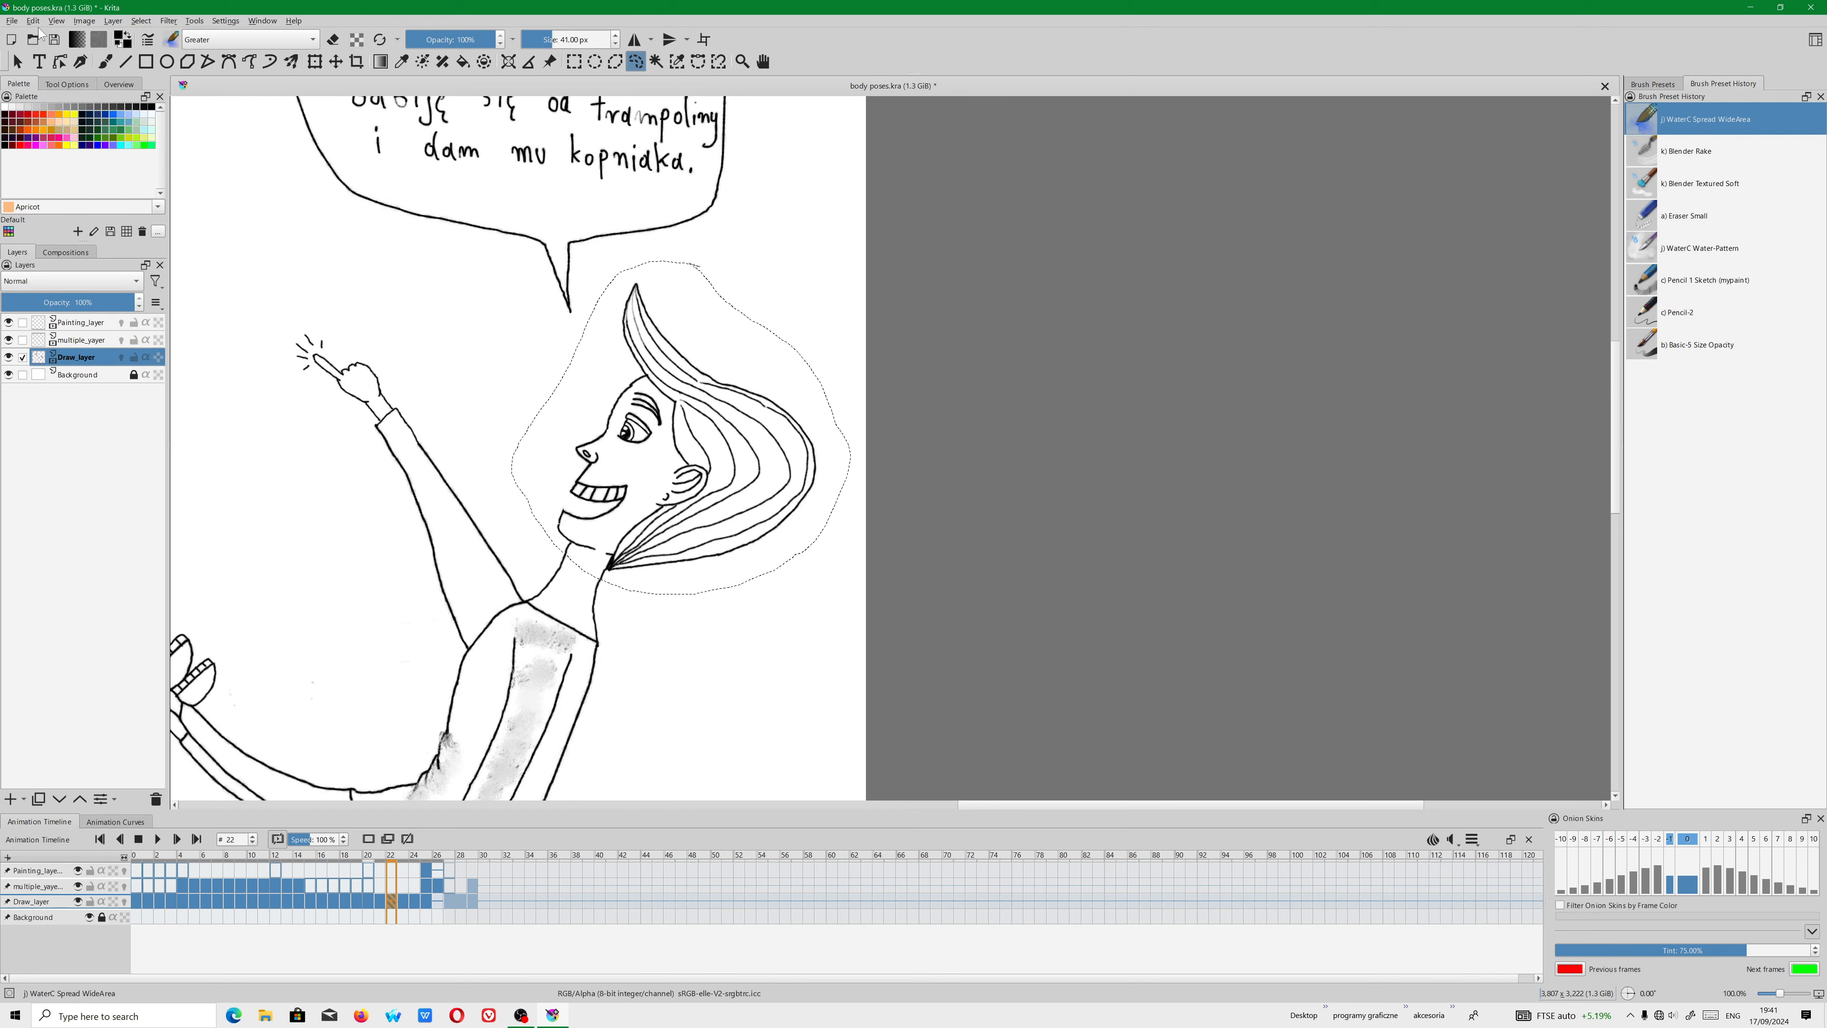
{"action": "left_click", "coordinate": [33, 21]}
{"action": "left_click", "coordinate": [54, 79]}
Go to frame 25 with the mirror drawing and paste the copied head as a new layer.
{"action": "left_click", "coordinate": [400, 910]}
{"action": "scroll", "coordinate": [490, 775], "scroll_direction": "down", "scroll_amount": 5}
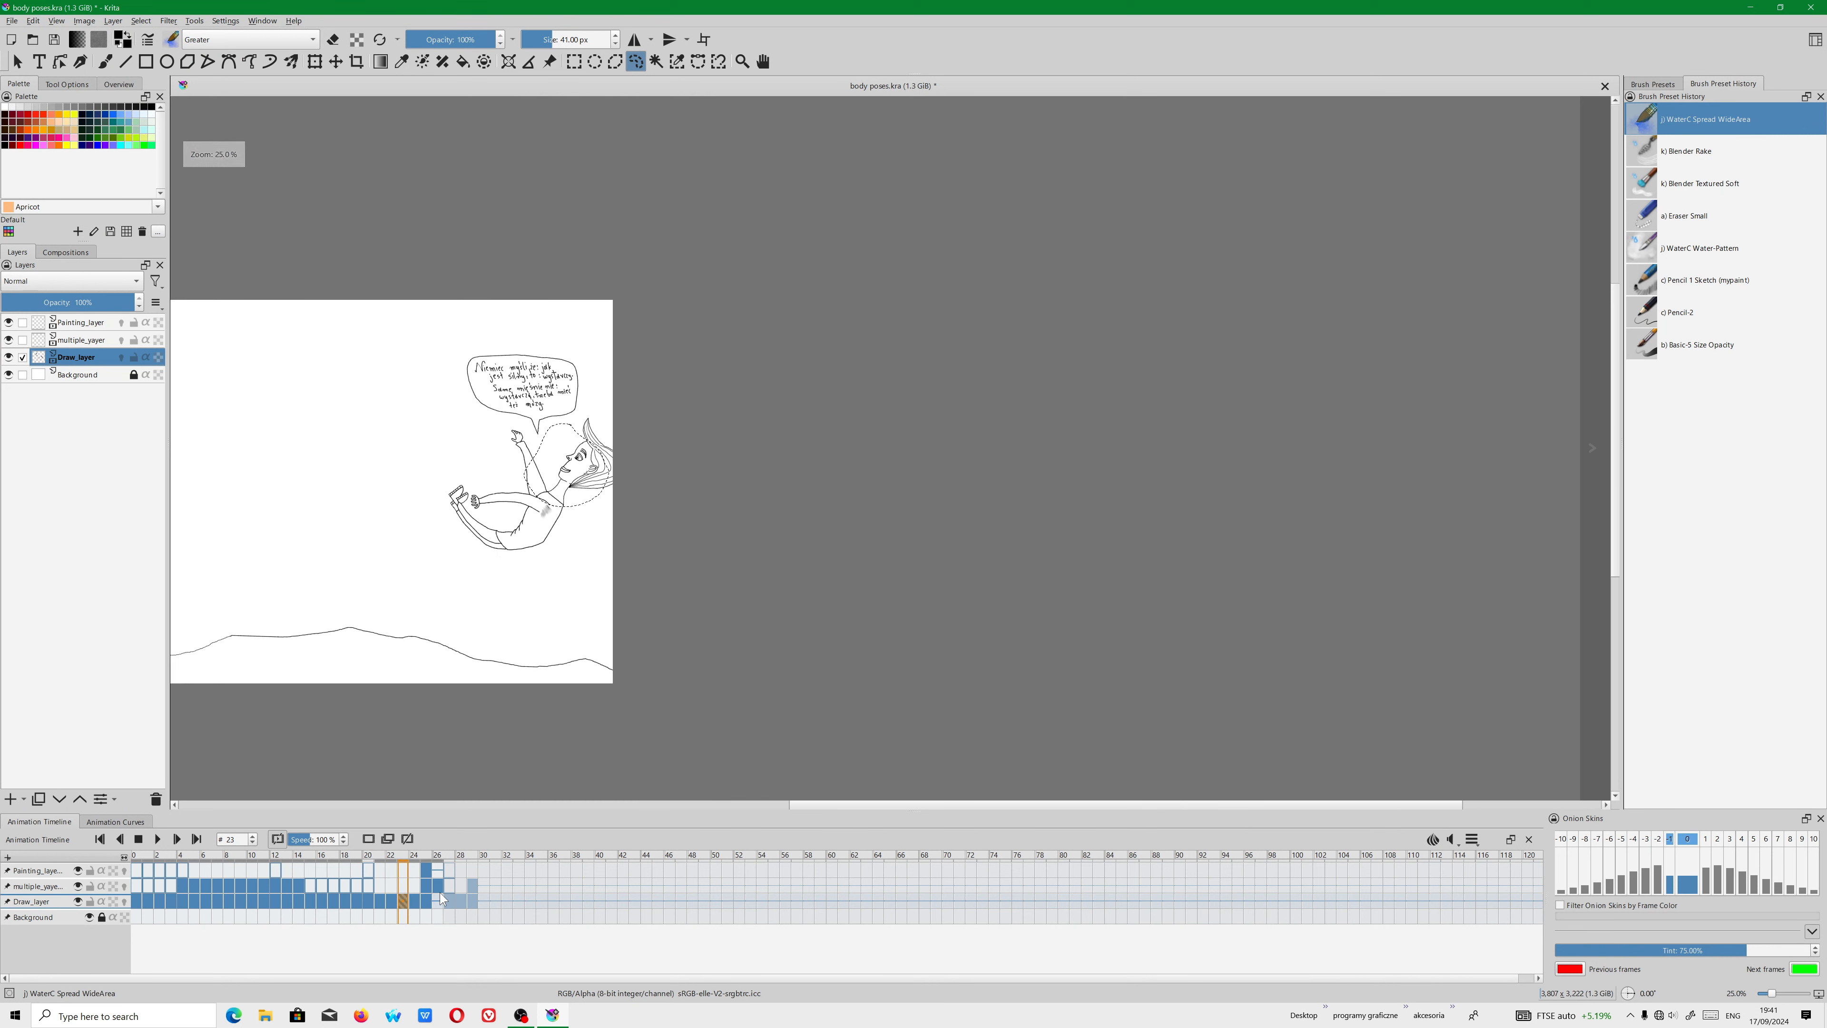
{"action": "key", "text": "period"}
{"action": "key", "text": "period"}
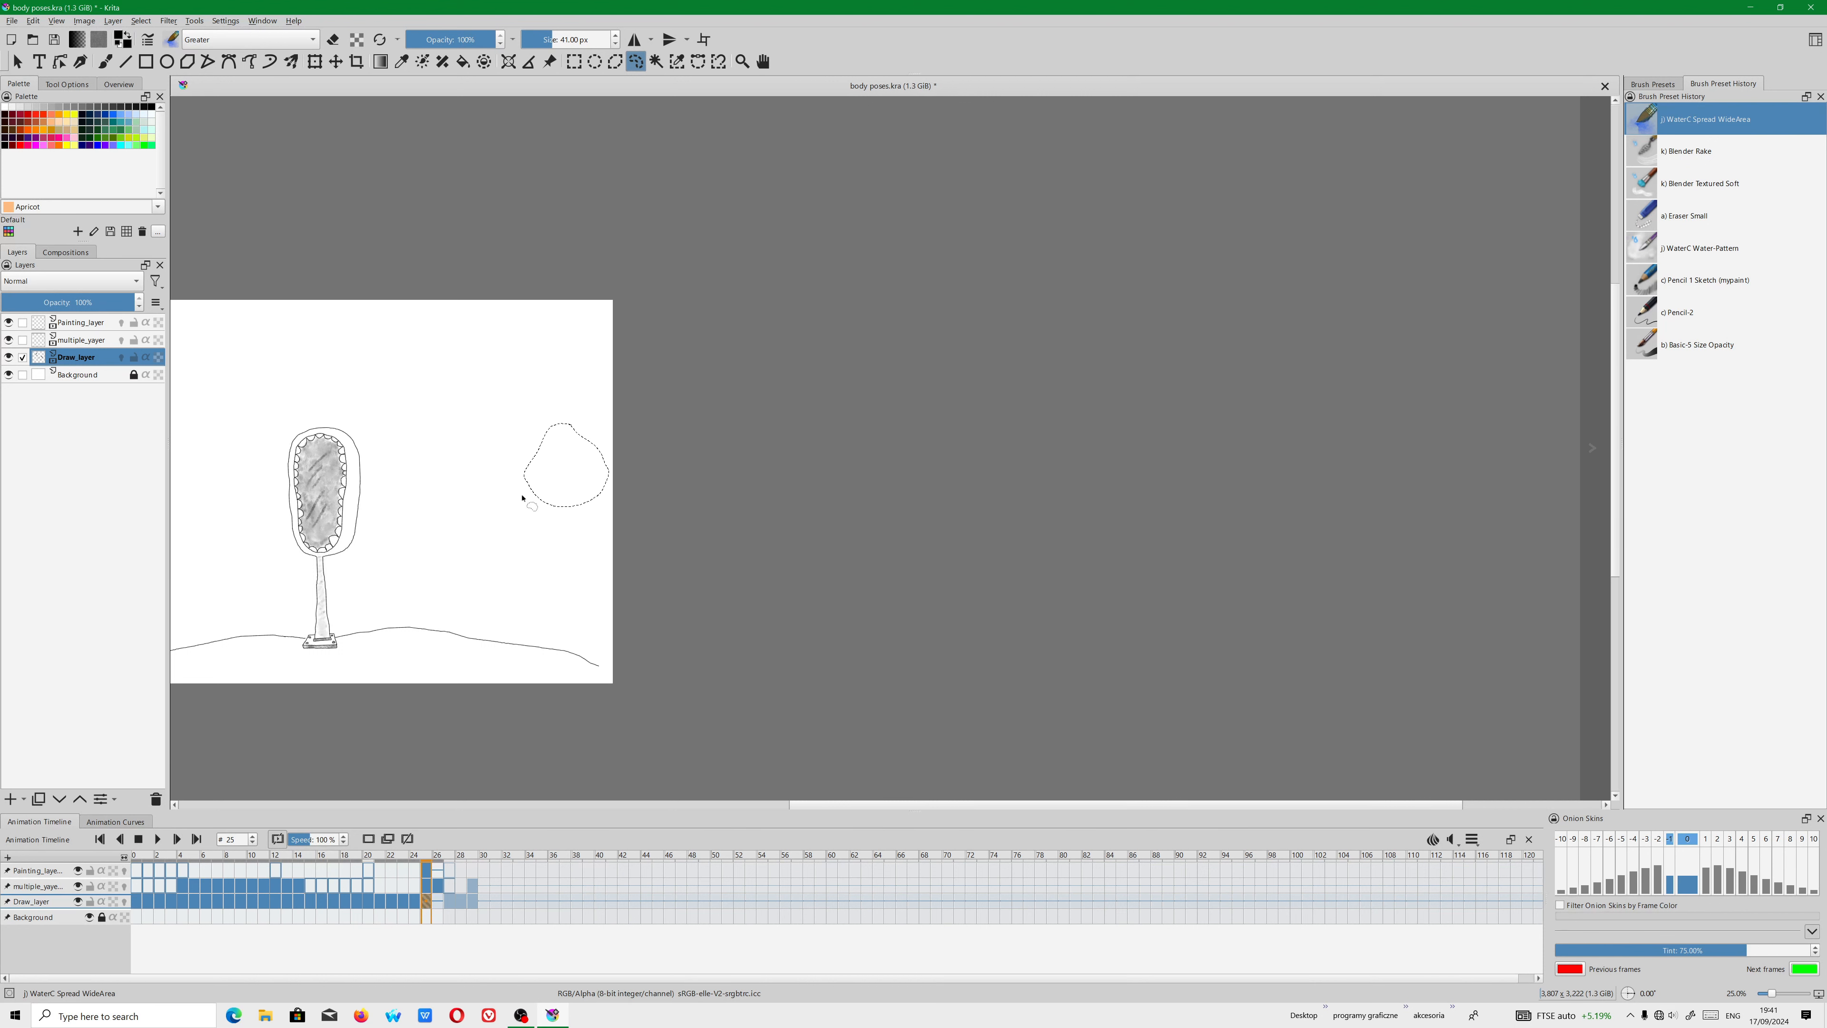
{"action": "scroll", "coordinate": [521, 495], "scroll_direction": "up", "scroll_amount": 2}
{"action": "scroll", "coordinate": [554, 467], "scroll_direction": "down", "scroll_amount": 2}
{"action": "left_click_drag", "start_coordinate": [528, 469], "coordinate": [711, 476]}
{"action": "scroll", "coordinate": [711, 477], "scroll_direction": "up", "scroll_amount": 2}
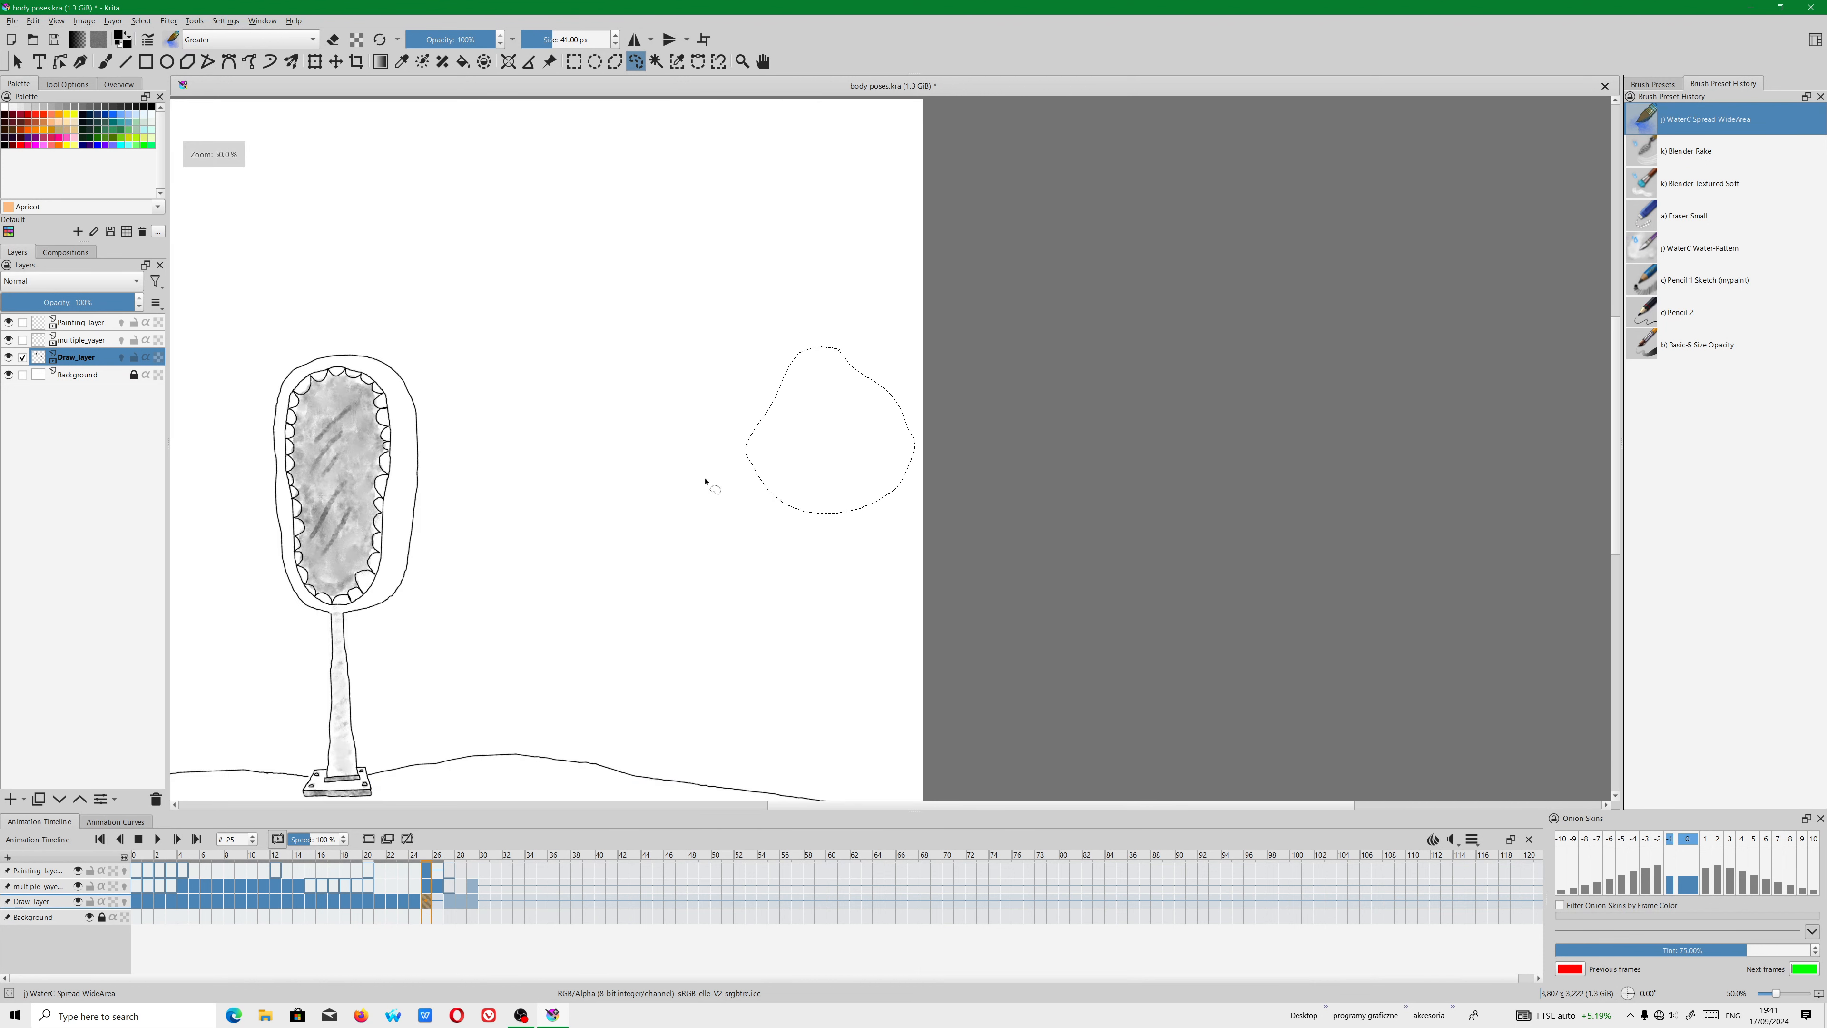
{"action": "left_click", "coordinate": [36, 21]}
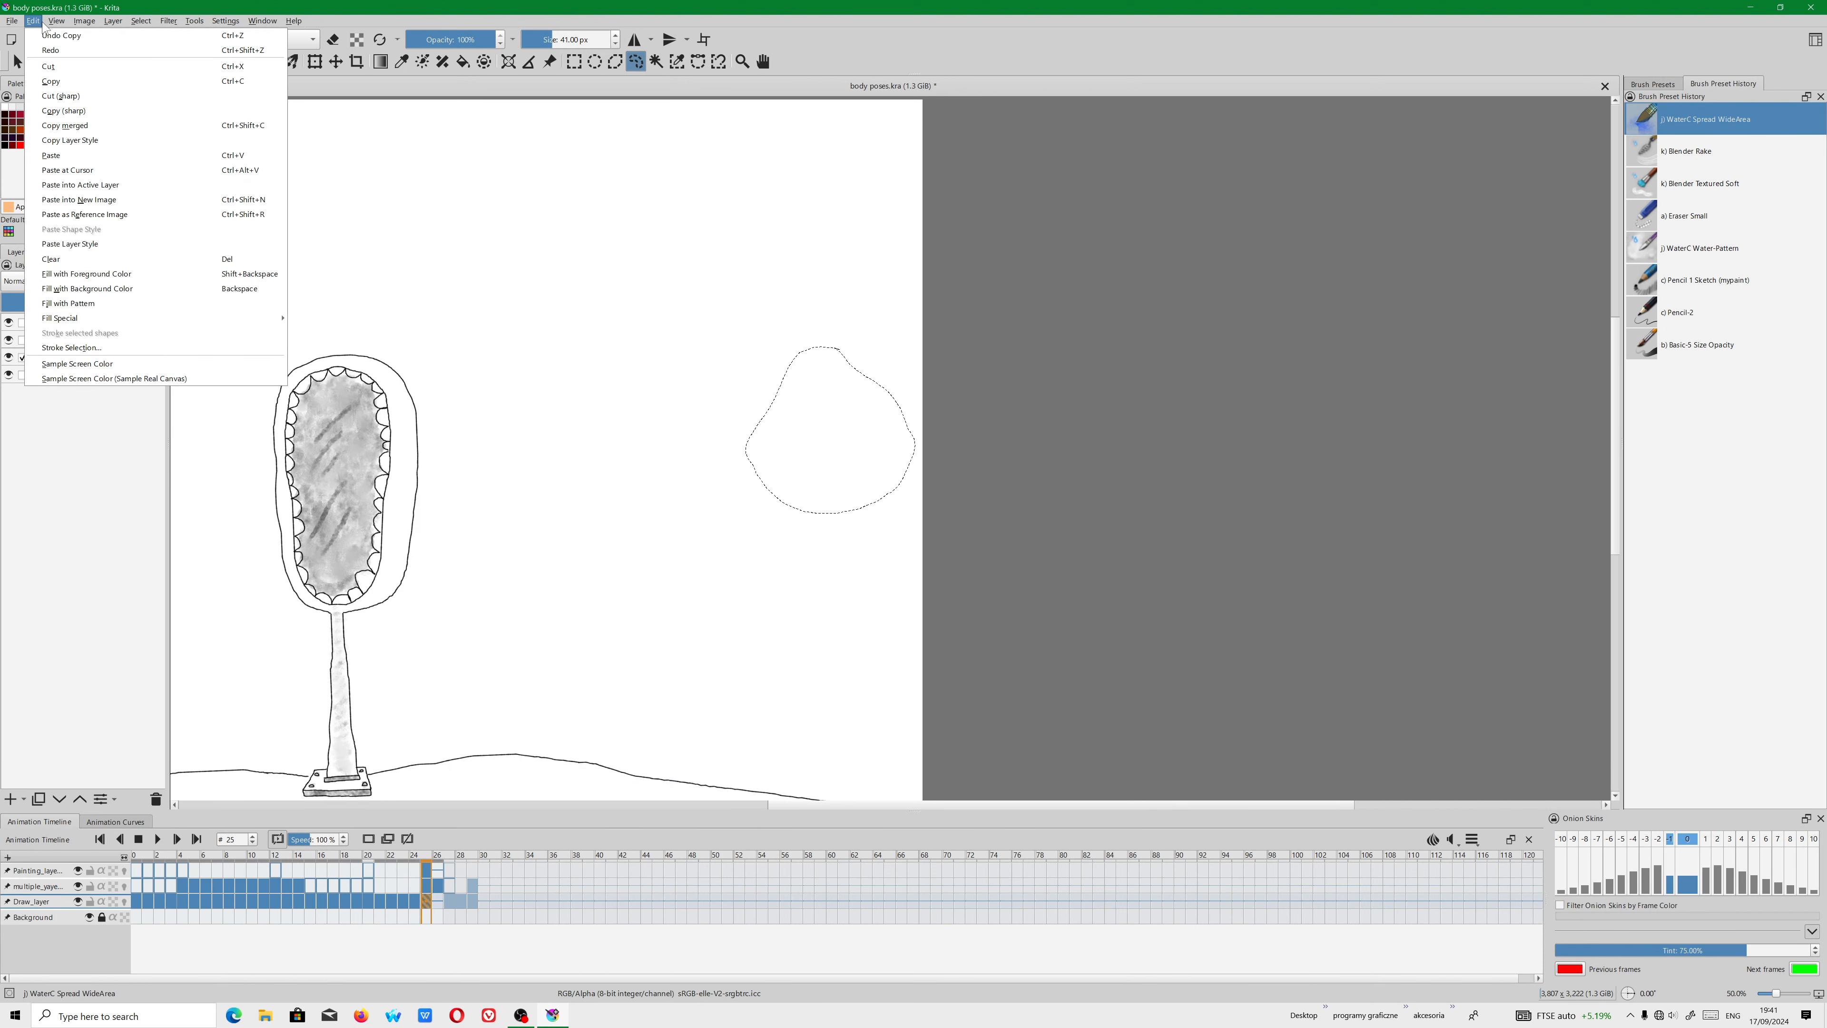
{"action": "left_click", "coordinate": [51, 155]}
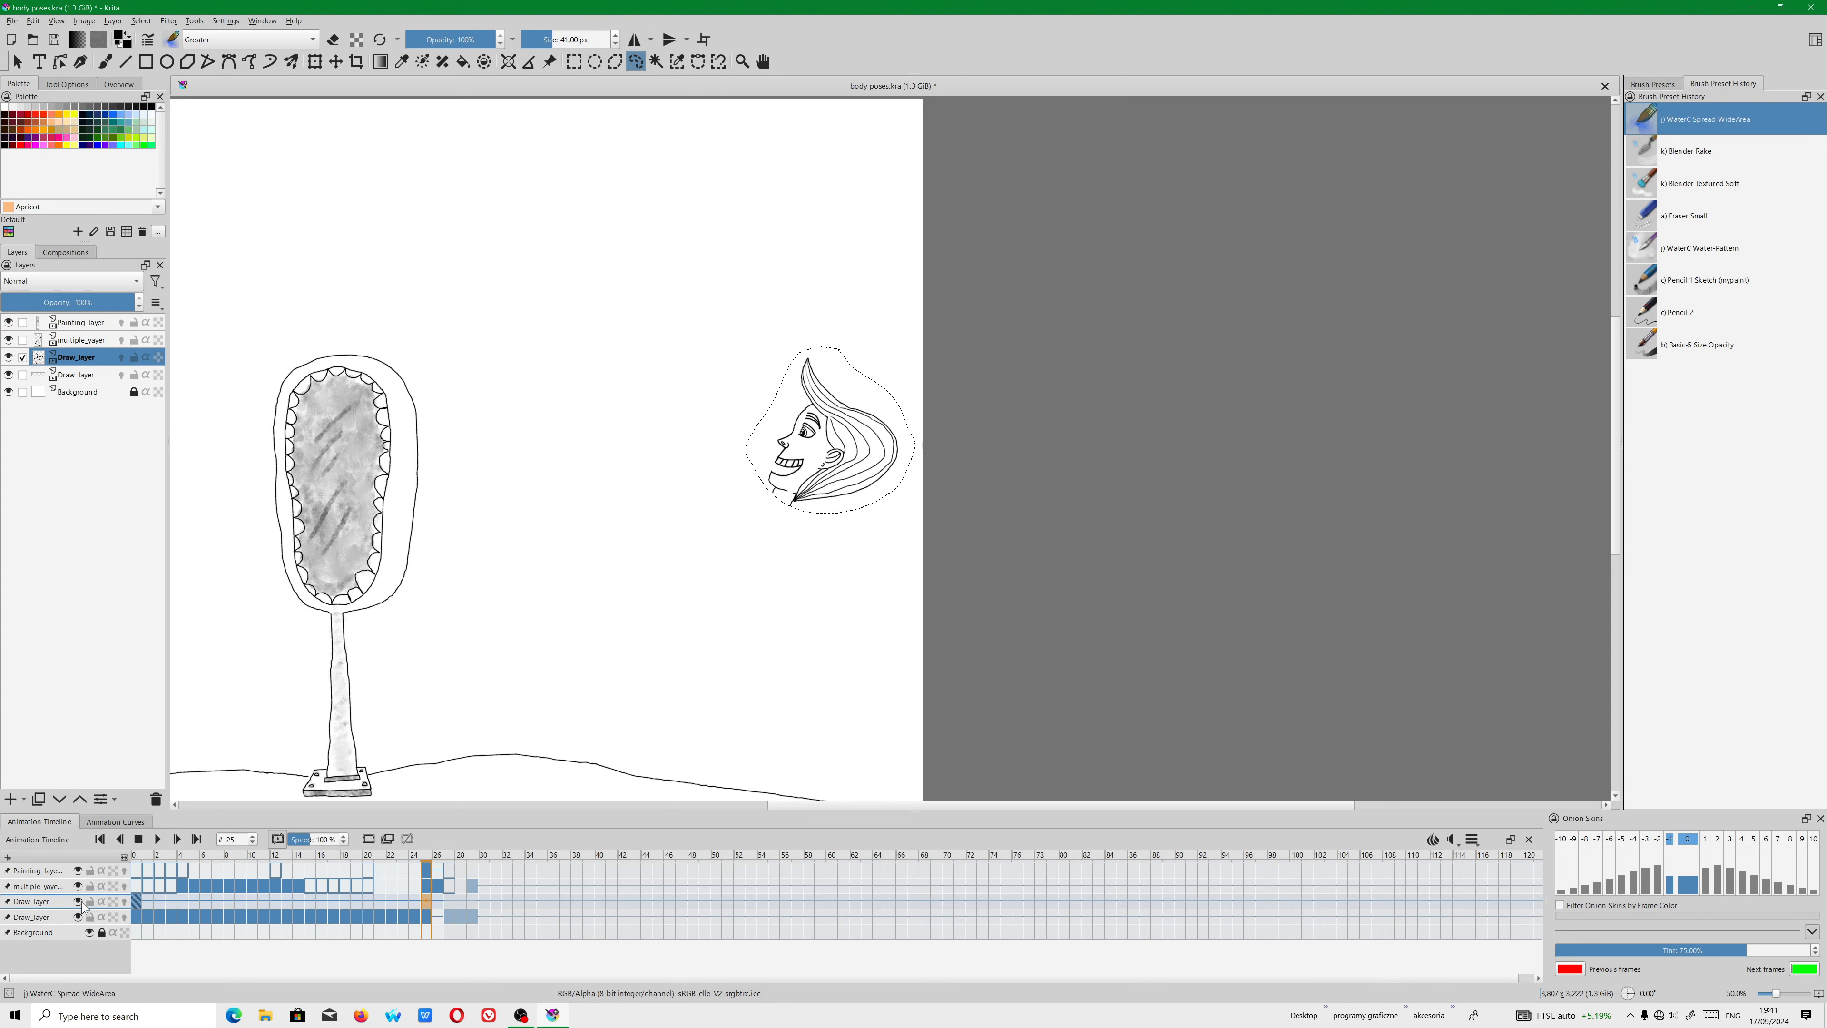
Move the pasted head layer's keyframe from frame 0 to frame 26.
{"action": "left_click", "coordinate": [250, 901]}
{"action": "left_click", "coordinate": [232, 902]}
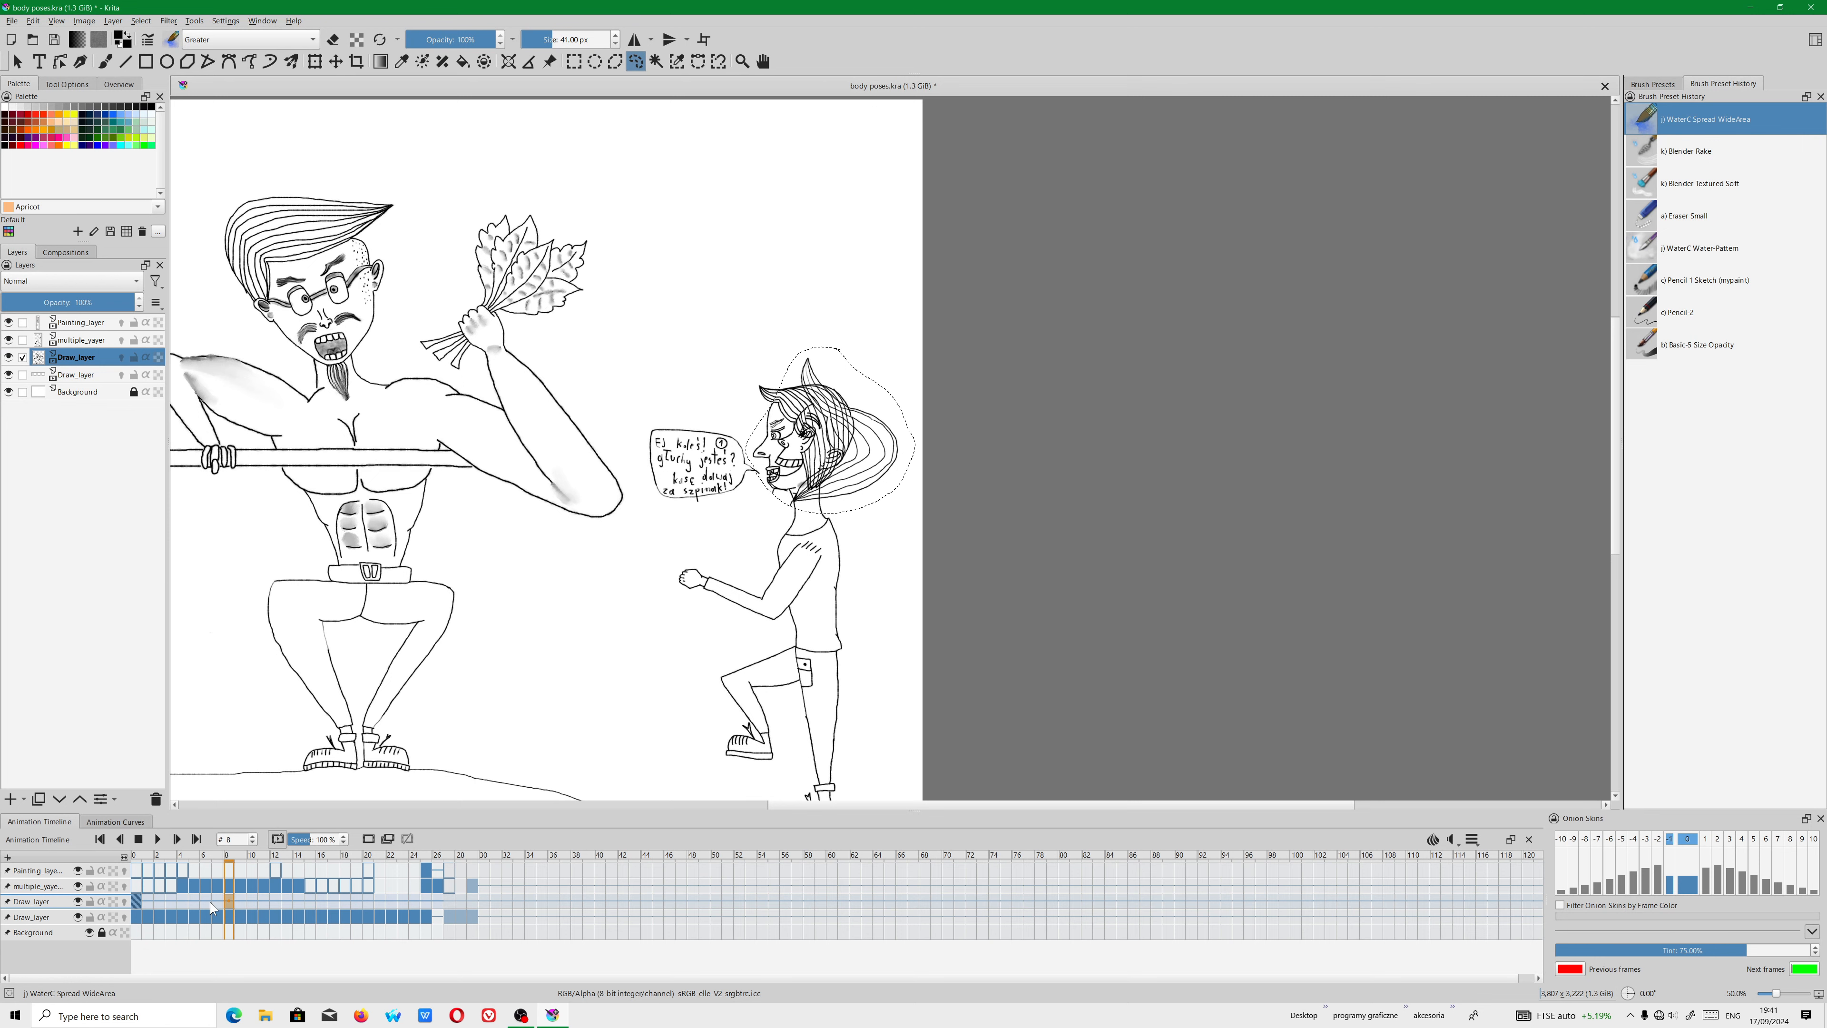
{"action": "left_click", "coordinate": [136, 902]}
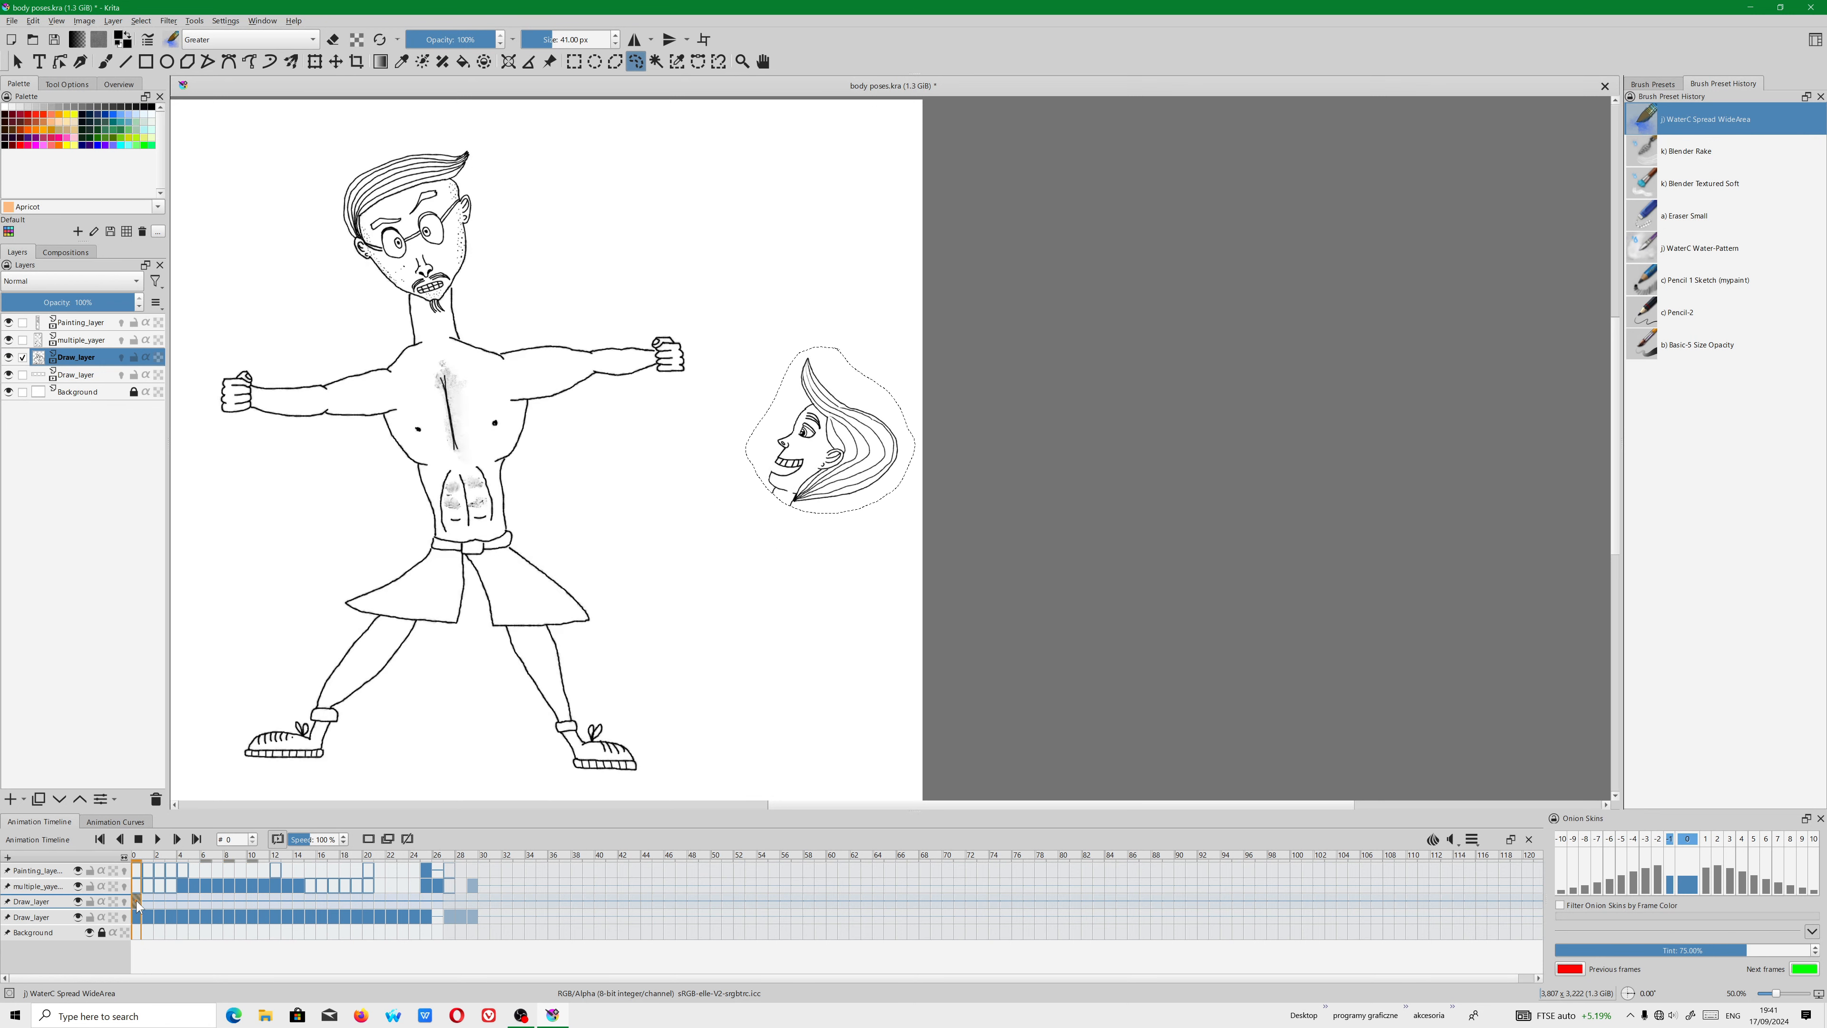
{"action": "left_click_drag", "start_coordinate": [136, 901], "coordinate": [440, 904]}
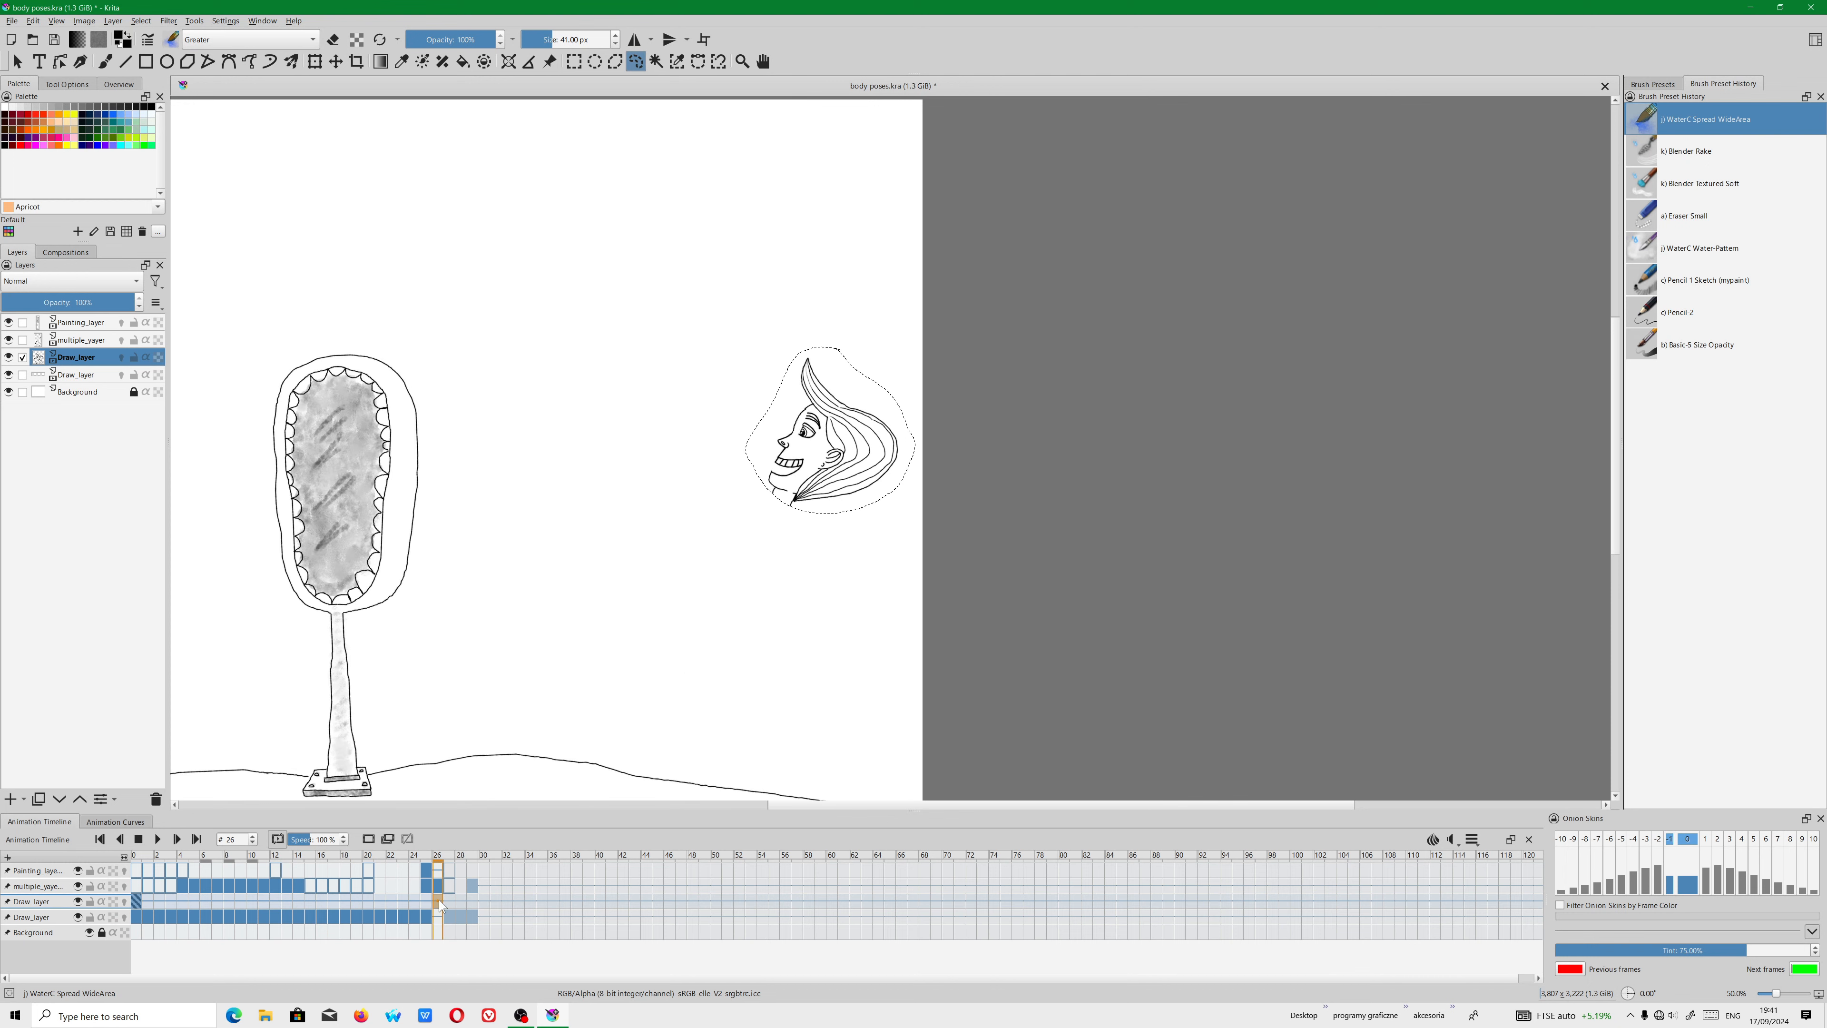
{"action": "left_click", "coordinate": [139, 905]}
{"action": "left_click_drag", "start_coordinate": [139, 903], "coordinate": [438, 901]}
Transform the pasted head: place it left of the mirror, rotate it about 90° counterclockwise so it faces down, and shrink it.
{"action": "left_click", "coordinate": [336, 64]}
{"action": "left_click", "coordinate": [315, 62]}
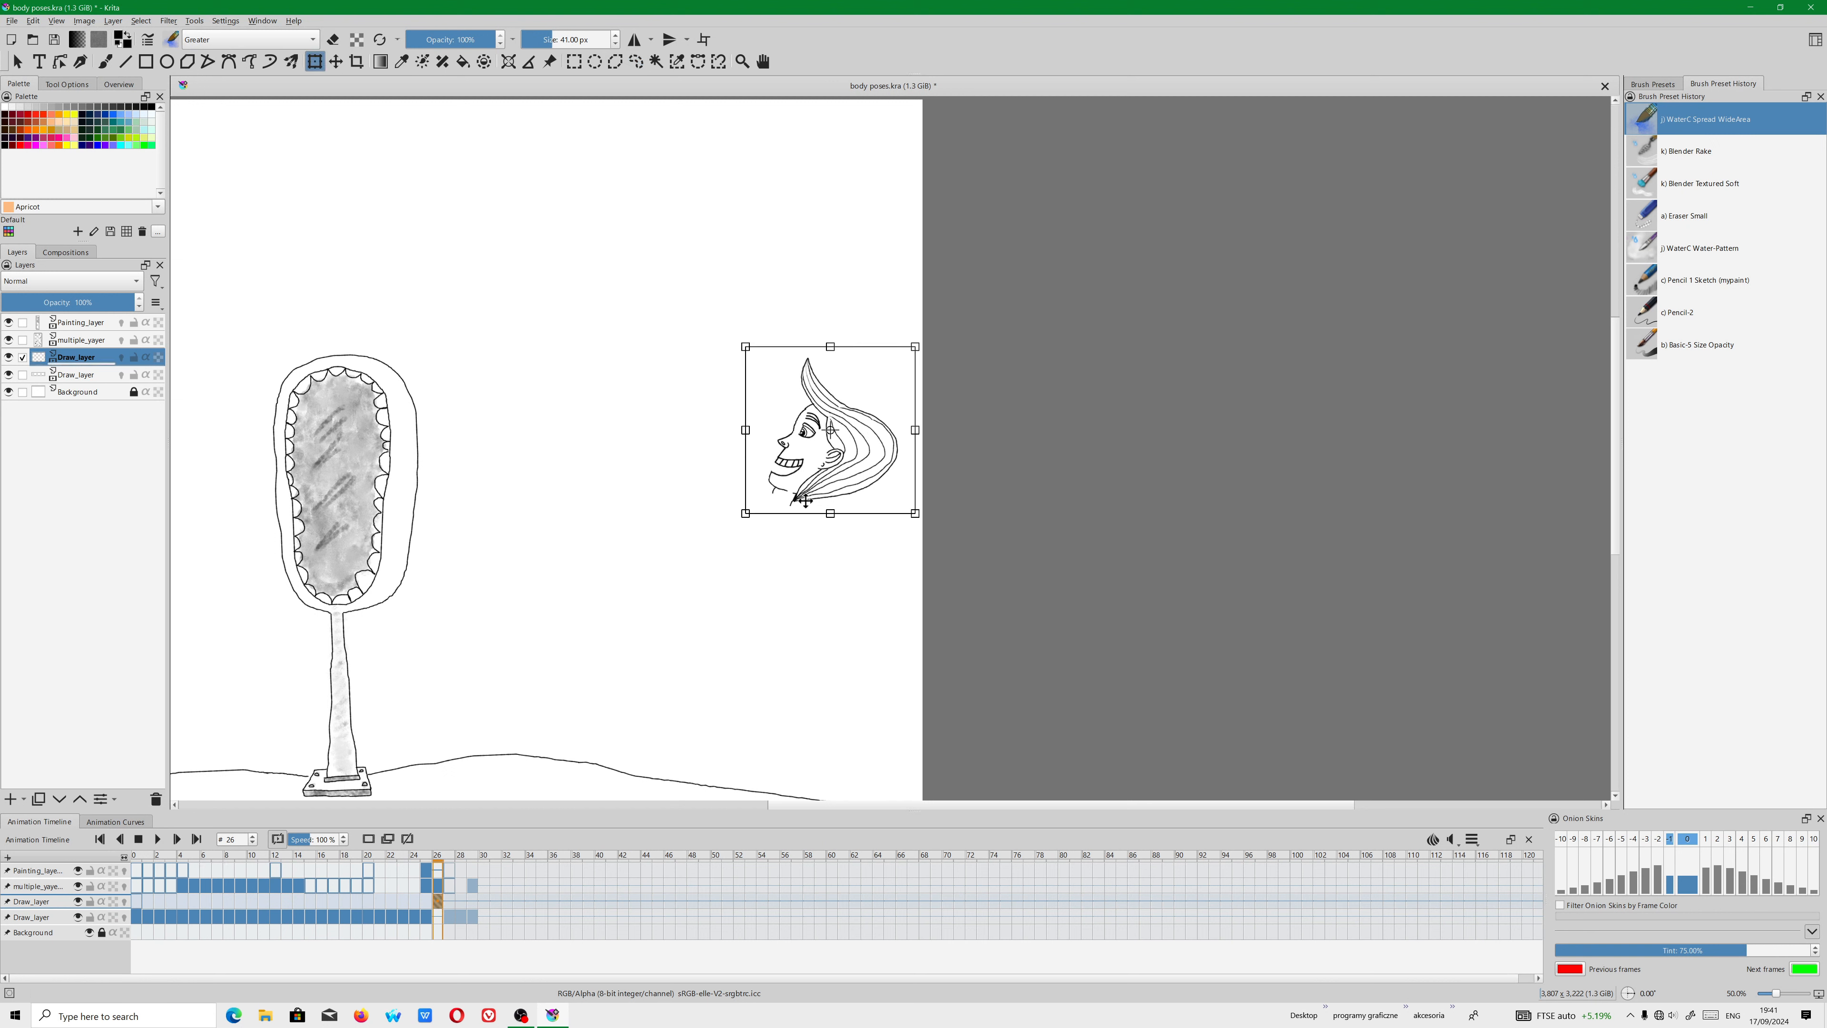
{"action": "left_click_drag", "start_coordinate": [809, 452], "coordinate": [602, 454]}
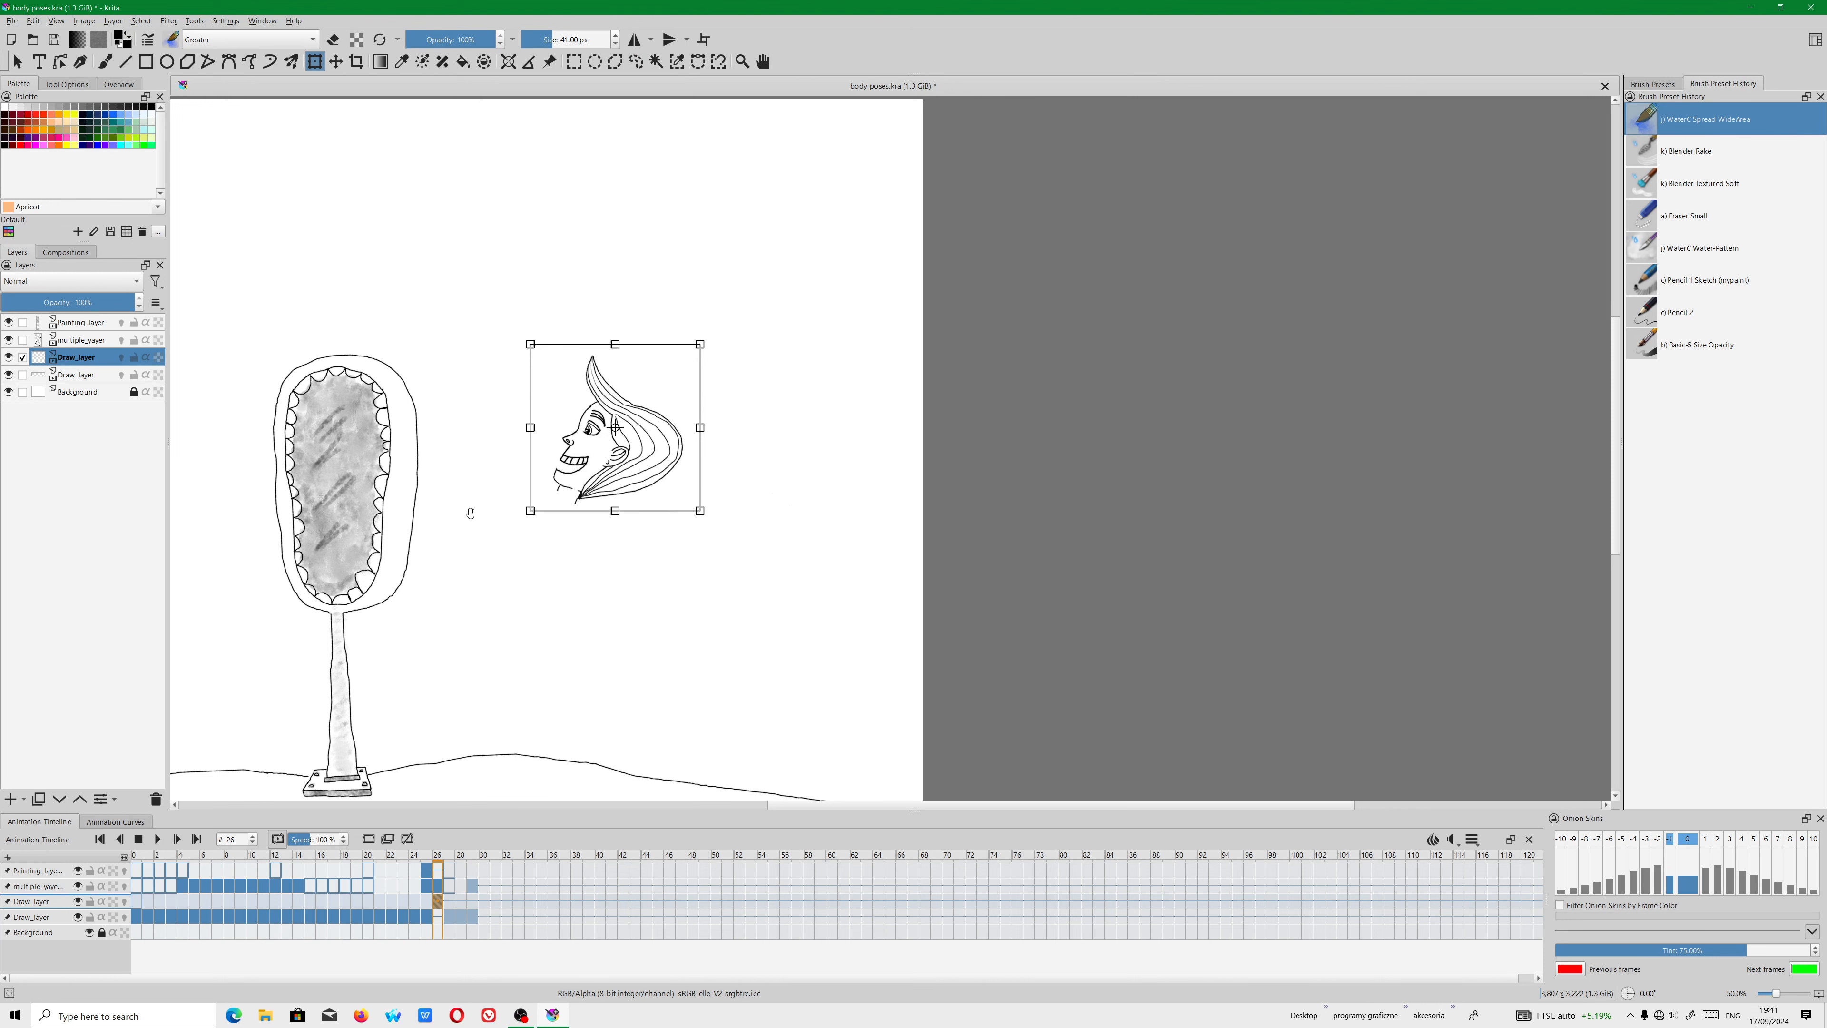
{"action": "left_click_drag", "start_coordinate": [469, 513], "coordinate": [1049, 497]}
{"action": "left_click_drag", "start_coordinate": [1121, 441], "coordinate": [702, 467]}
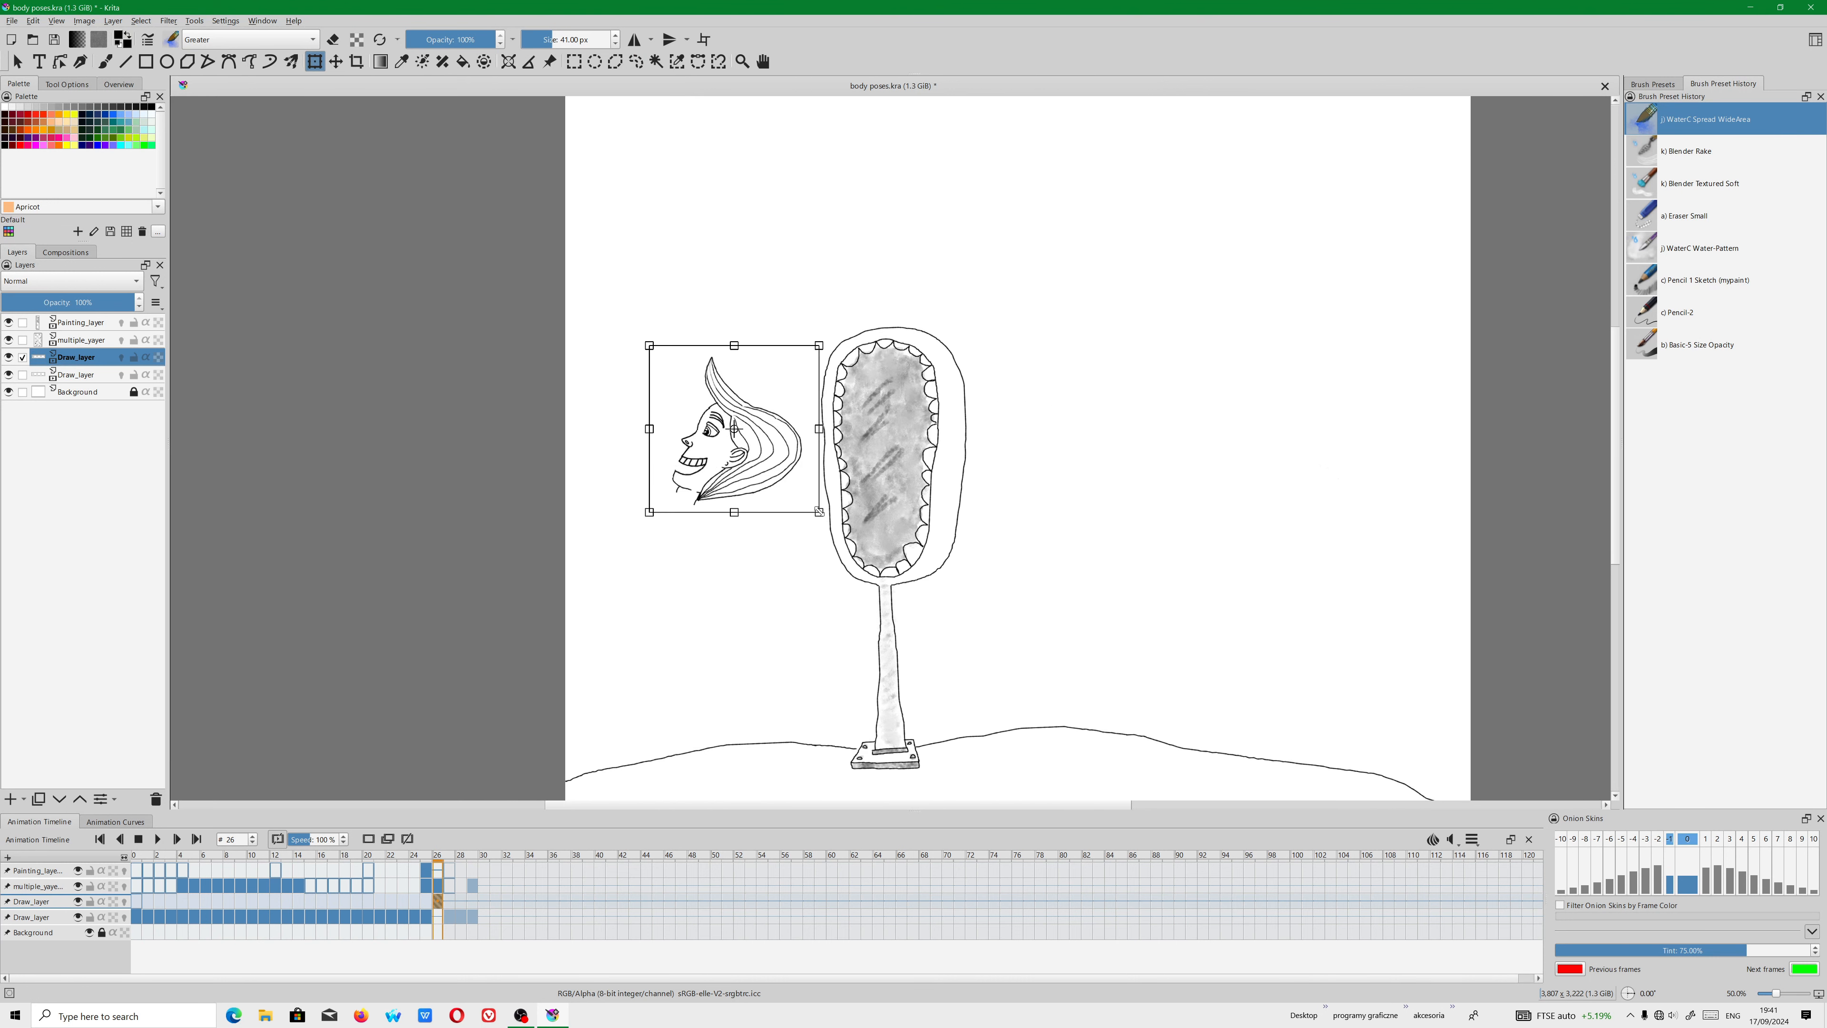
{"action": "mouse_move", "coordinate": [821, 515]}
{"action": "left_mouse_down"}
{"action": "mouse_move", "coordinate": [849, 435]}
{"action": "mouse_move", "coordinate": [805, 403]}
{"action": "mouse_move", "coordinate": [759, 410]}
{"action": "left_mouse_up"}
{"action": "left_click_drag", "start_coordinate": [747, 417], "coordinate": [691, 335]}
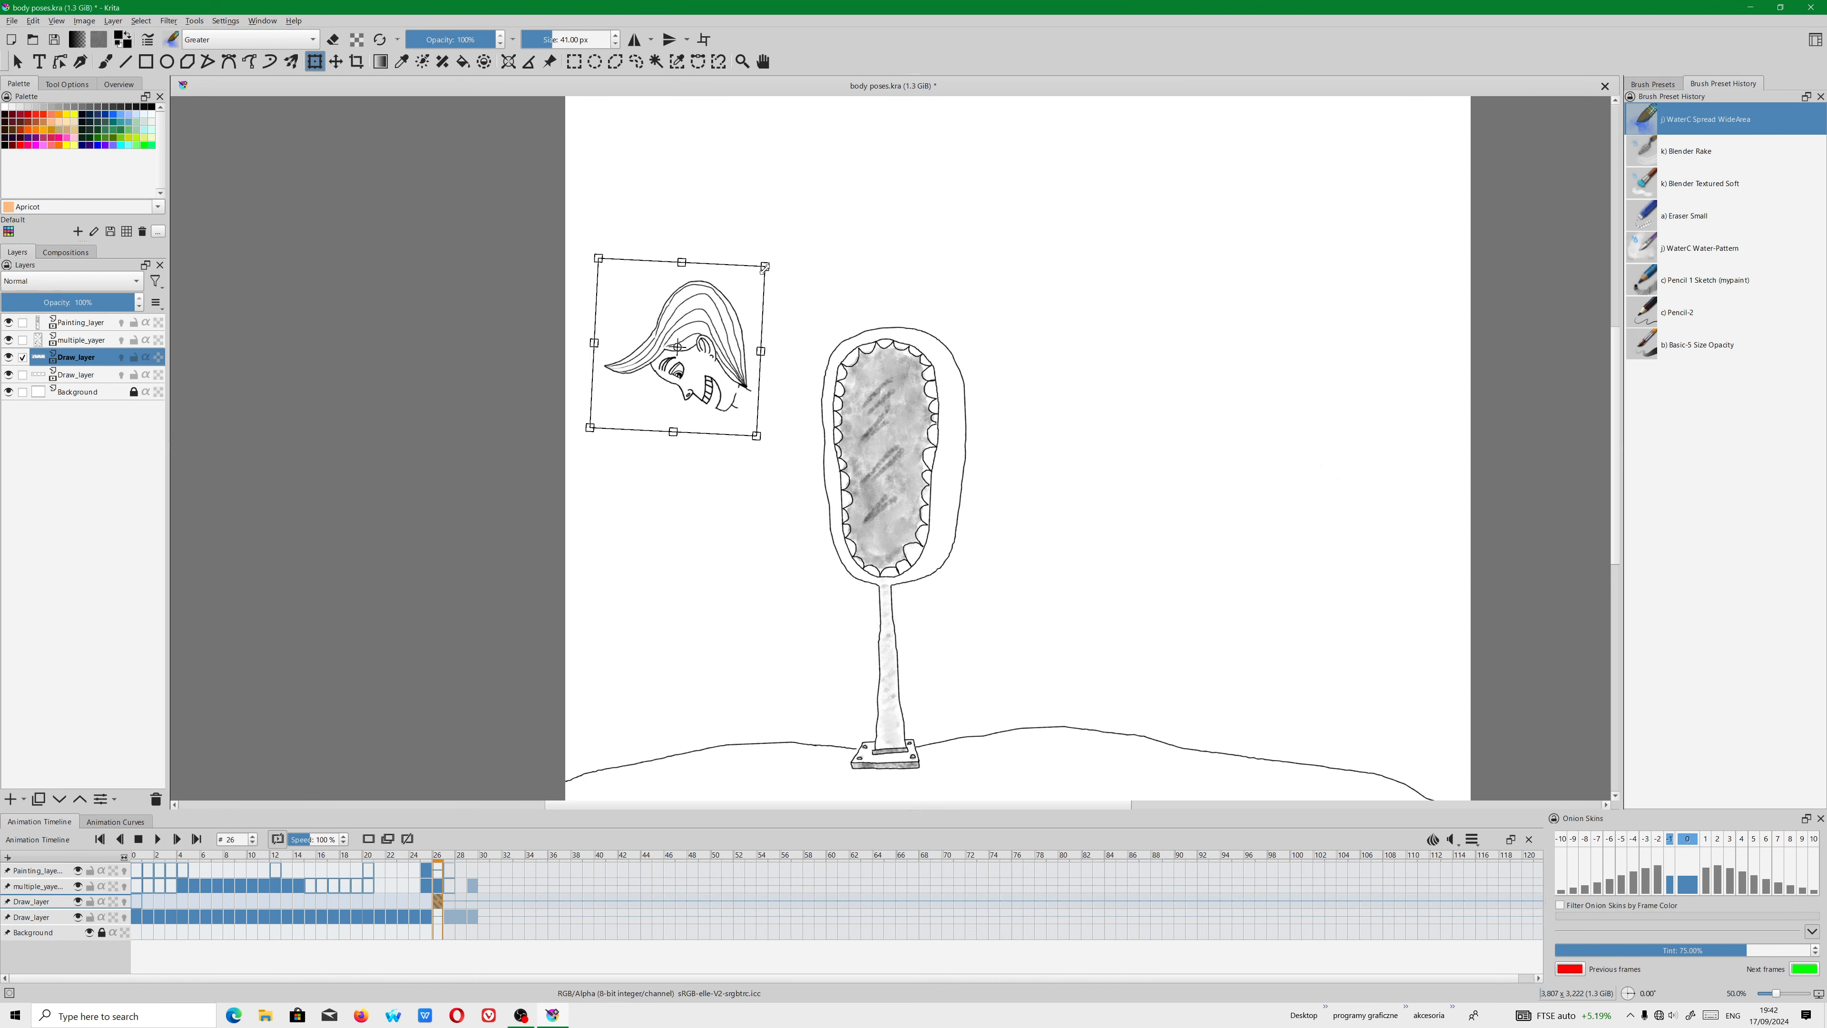
{"action": "left_click_drag", "start_coordinate": [765, 267], "coordinate": [713, 309]}
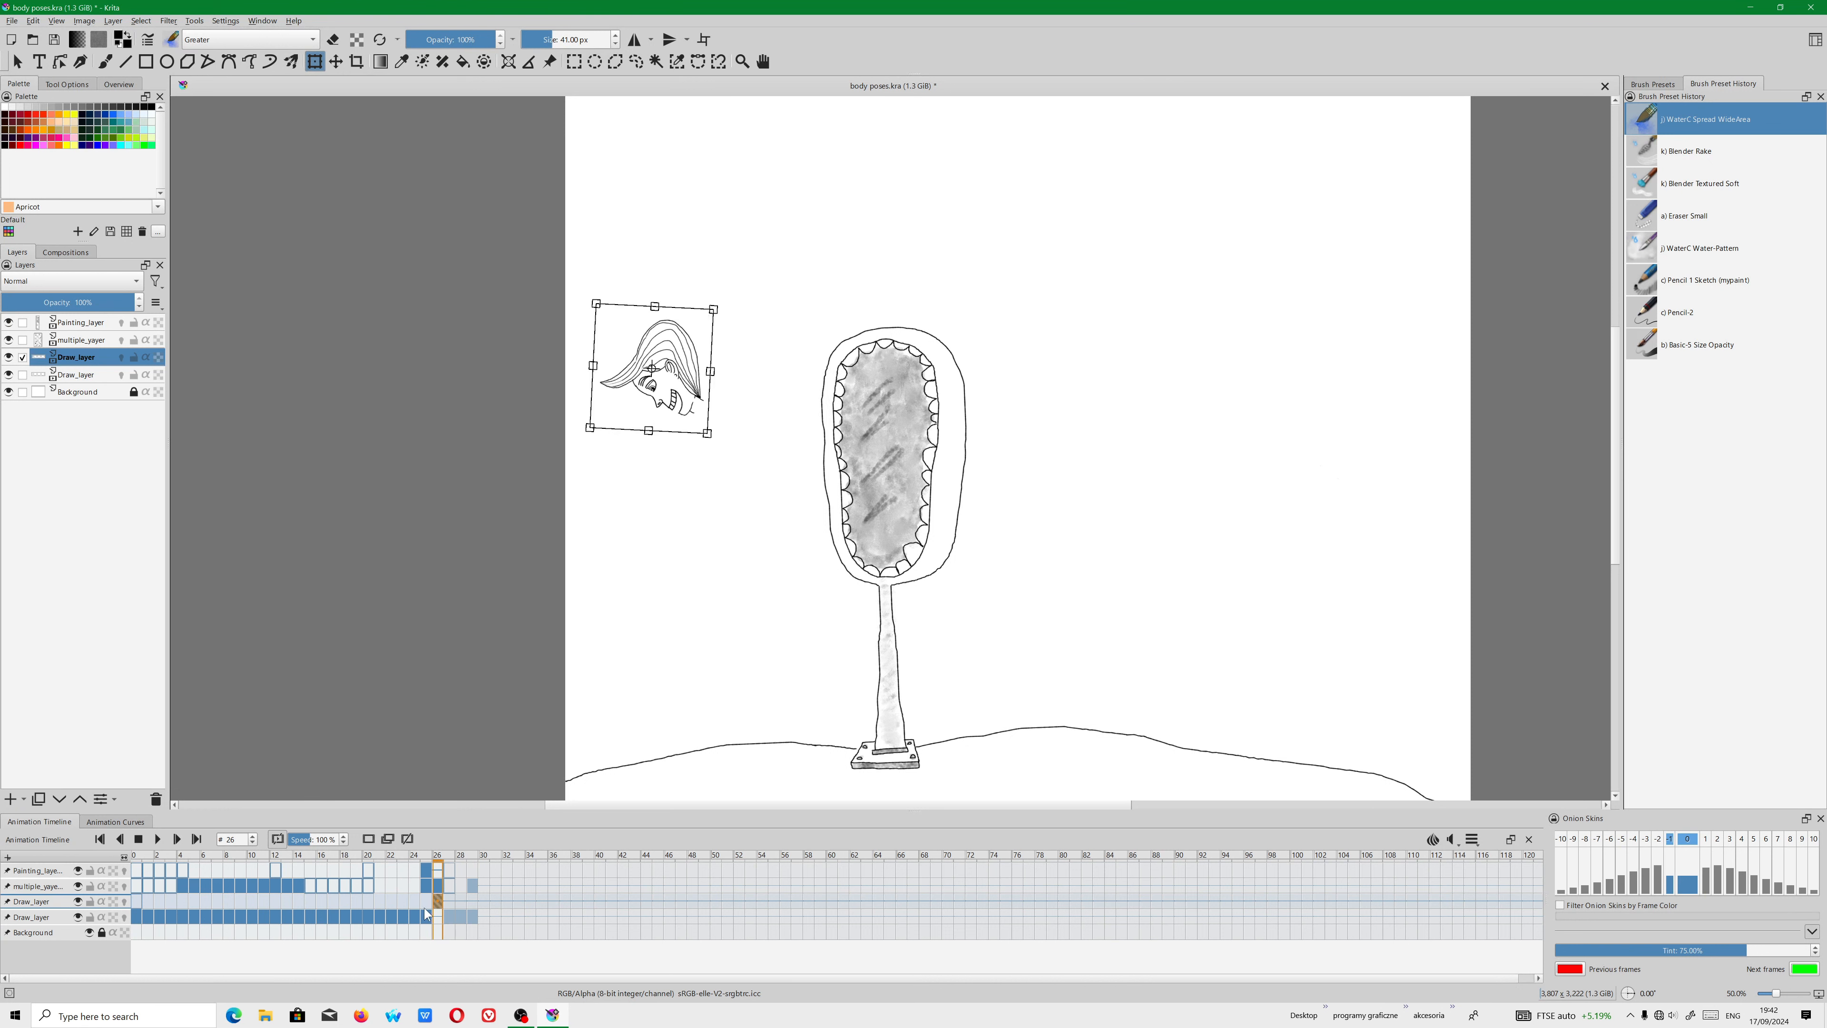
{"action": "left_click", "coordinate": [425, 907]}
{"action": "left_click", "coordinate": [440, 905]}
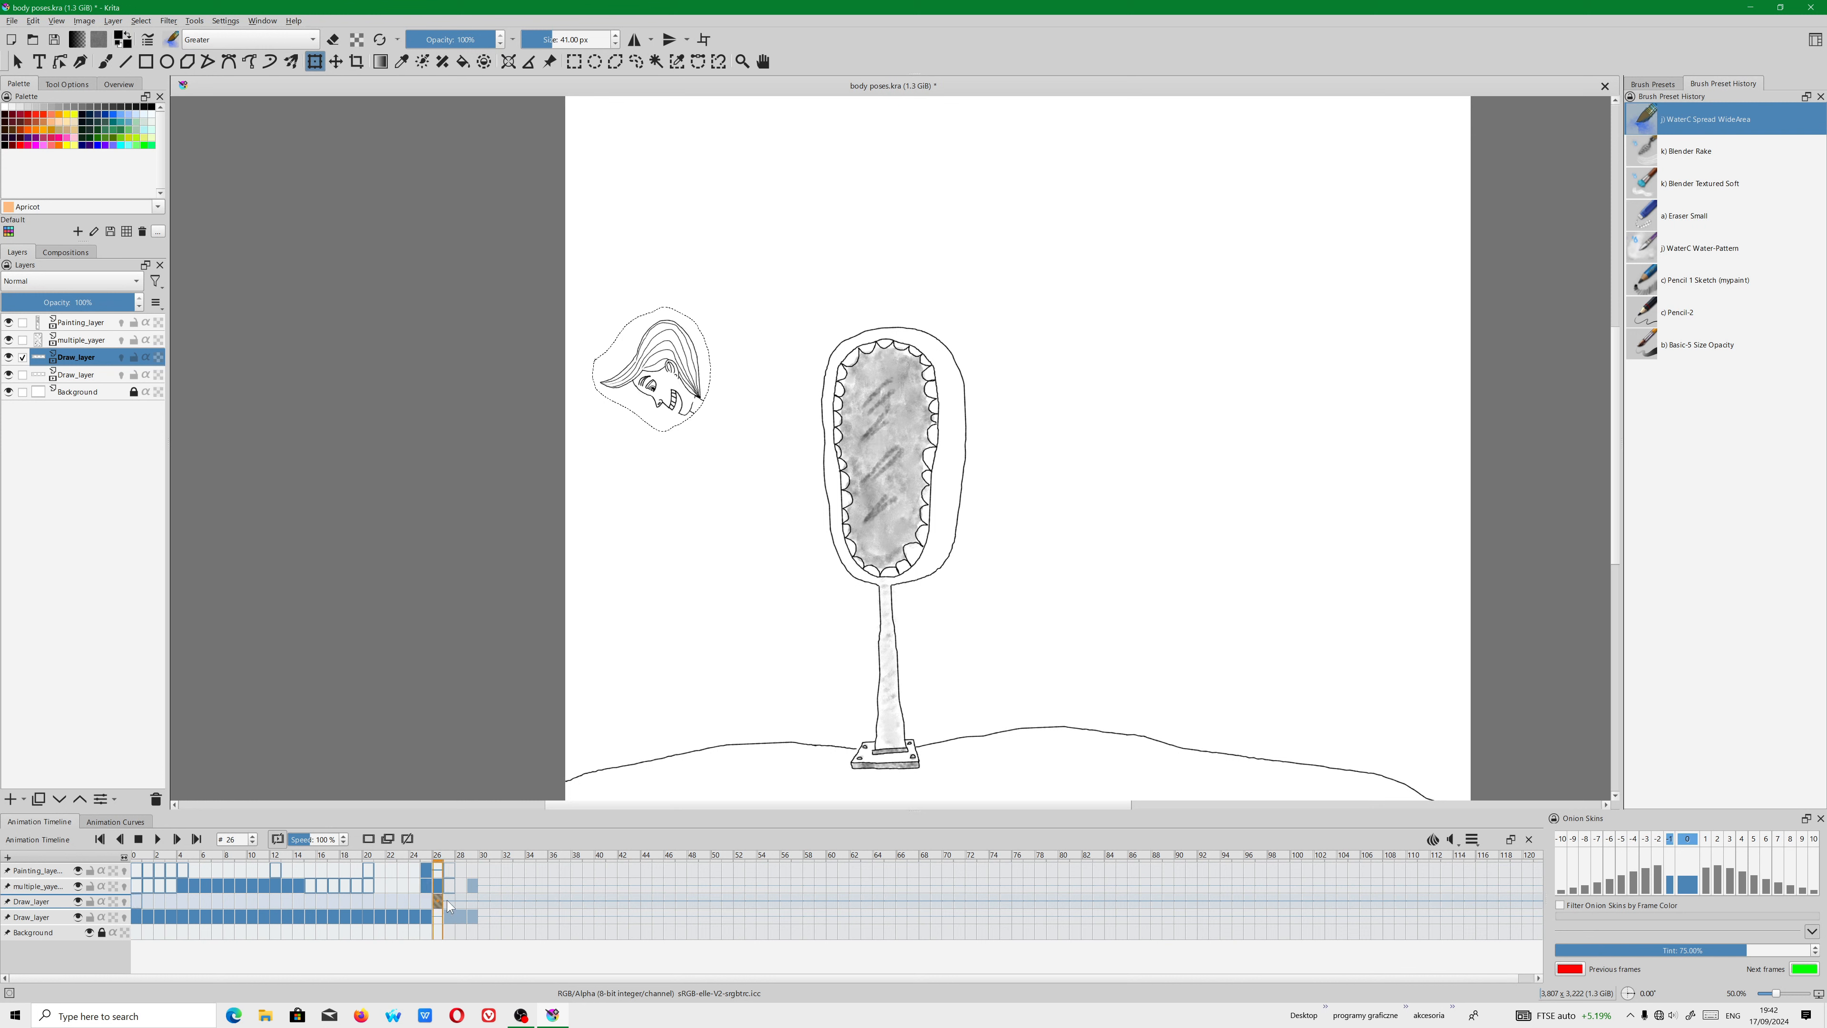
Create a blank frame at frame 27 on the pasted head's layer.
{"action": "left_click", "coordinate": [450, 905]}
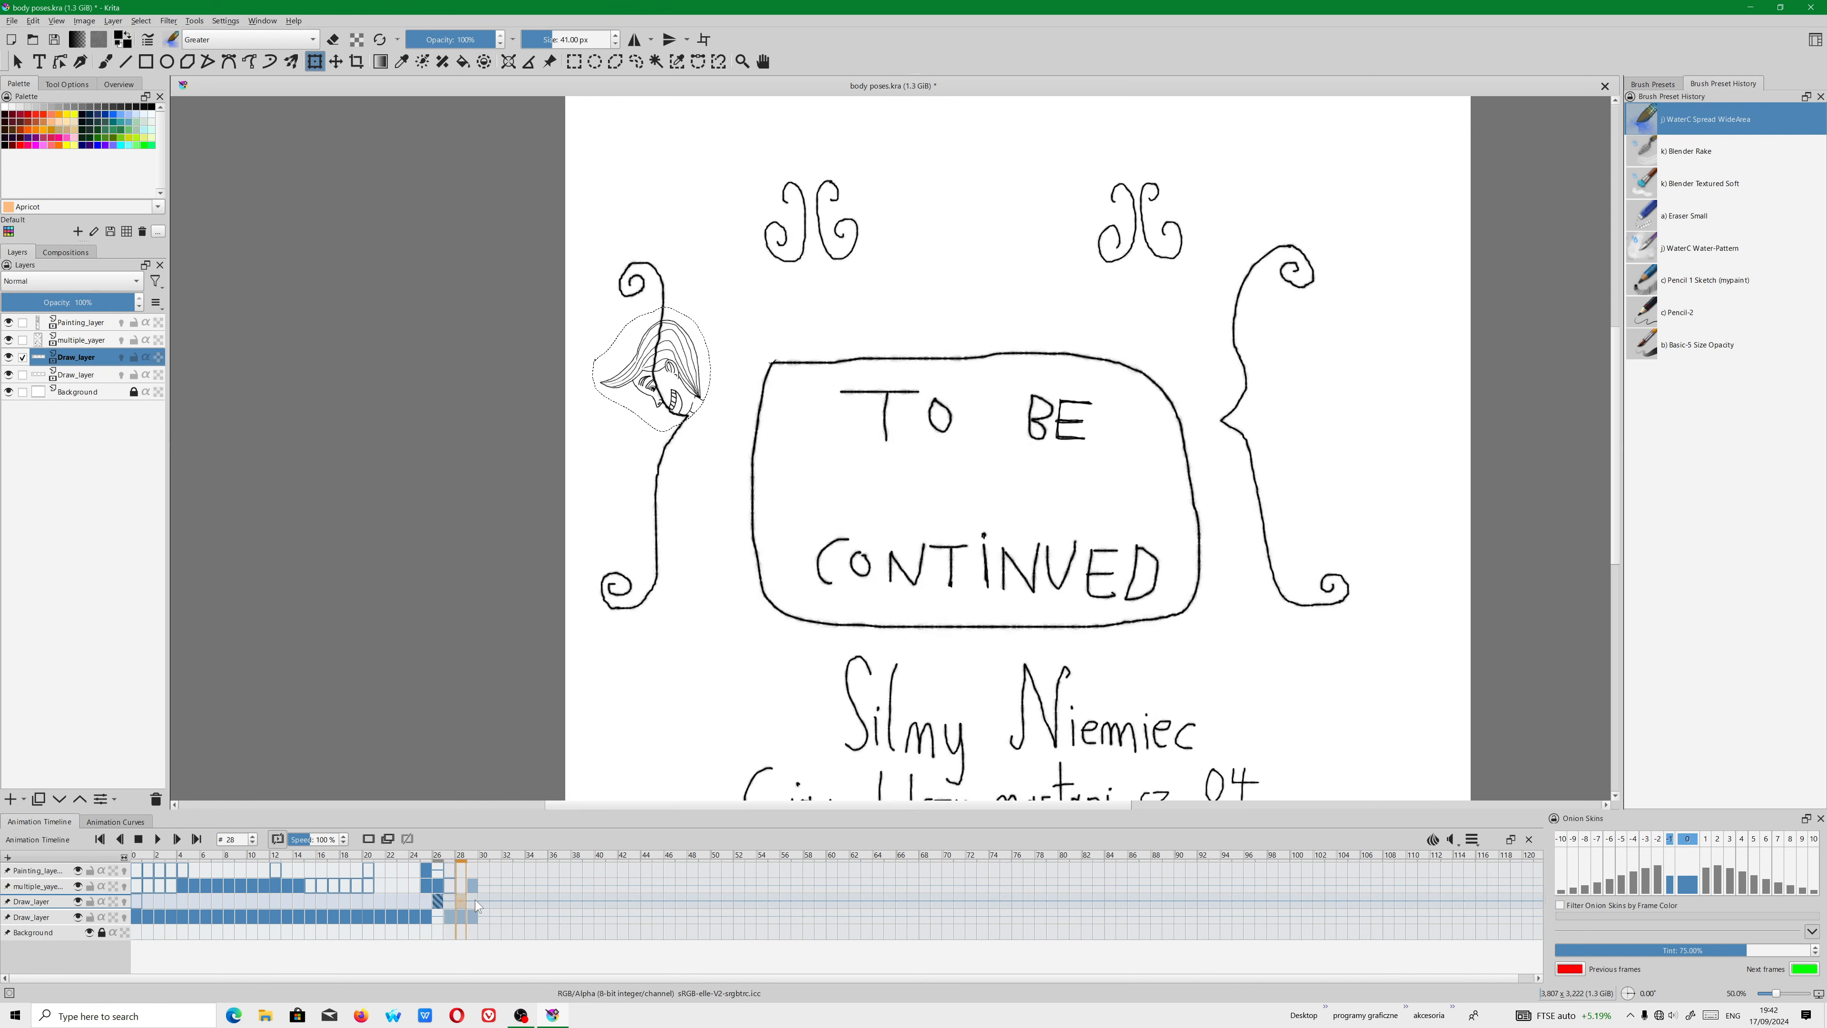
{"action": "right_click", "coordinate": [448, 904]}
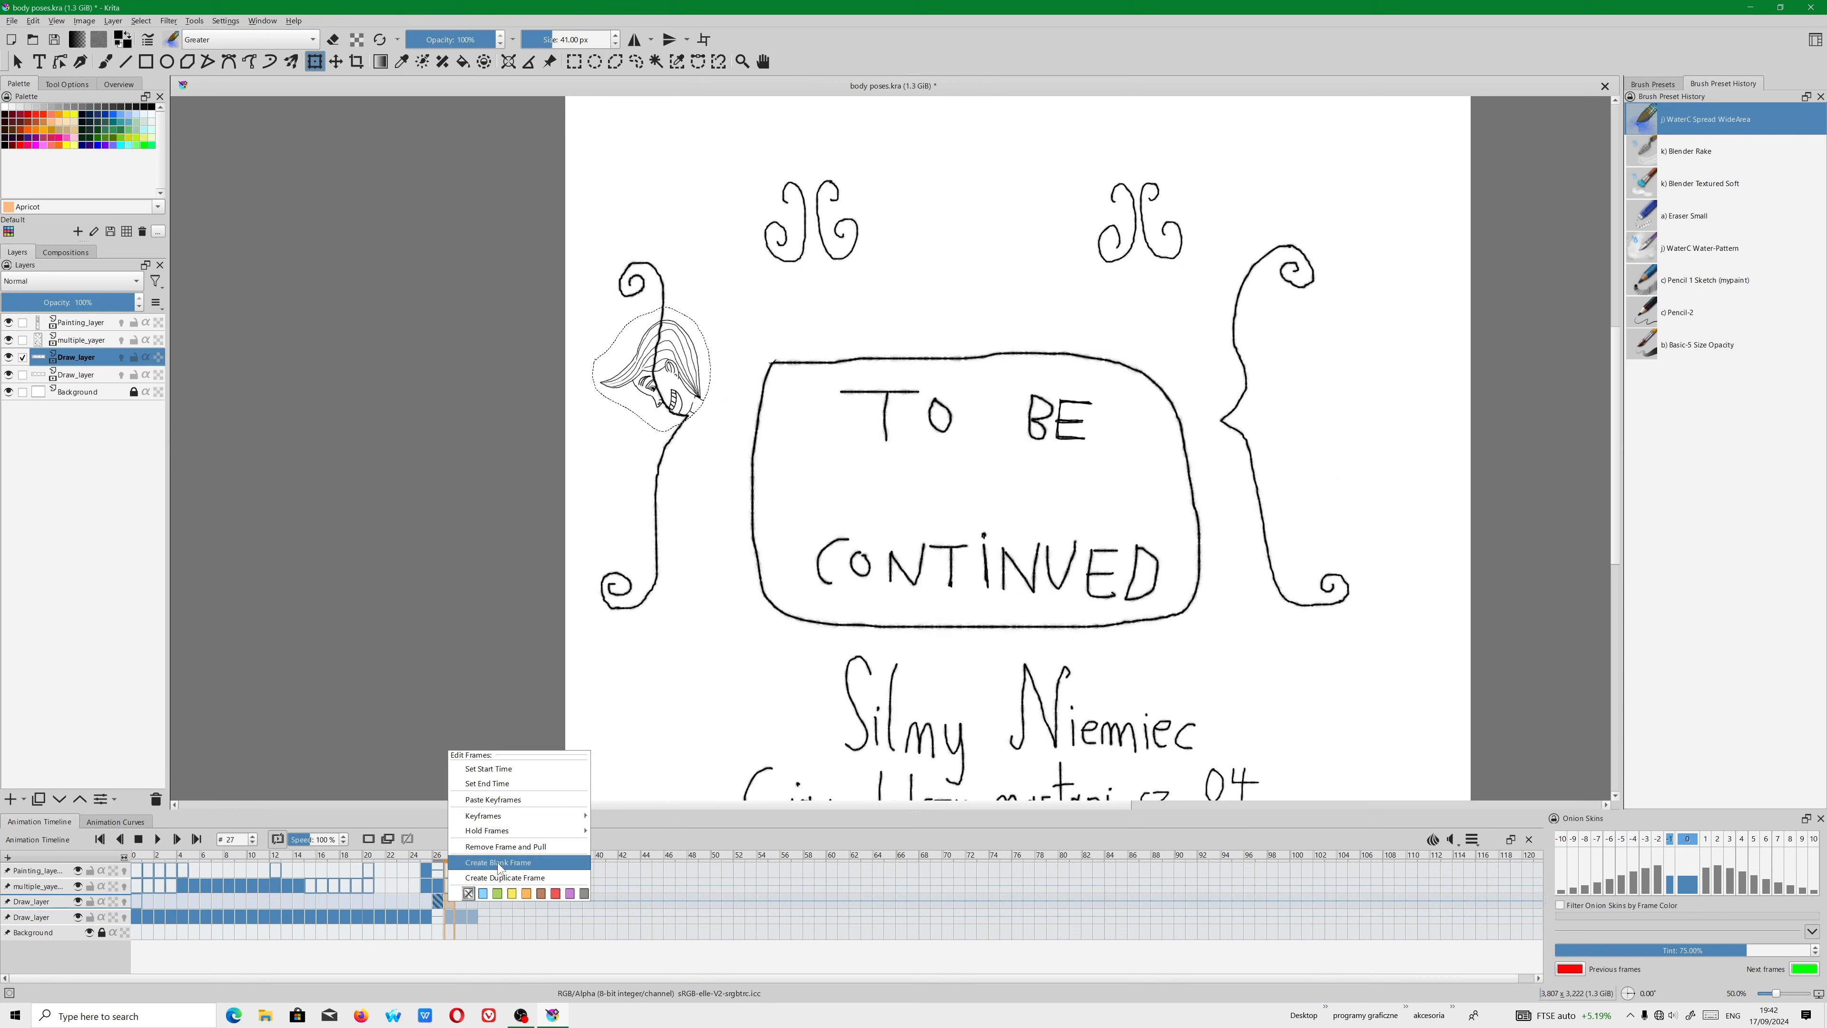
{"action": "left_click", "coordinate": [498, 863]}
Return to frame 26 and remove the selection around the pasted head.
{"action": "left_click", "coordinate": [438, 900]}
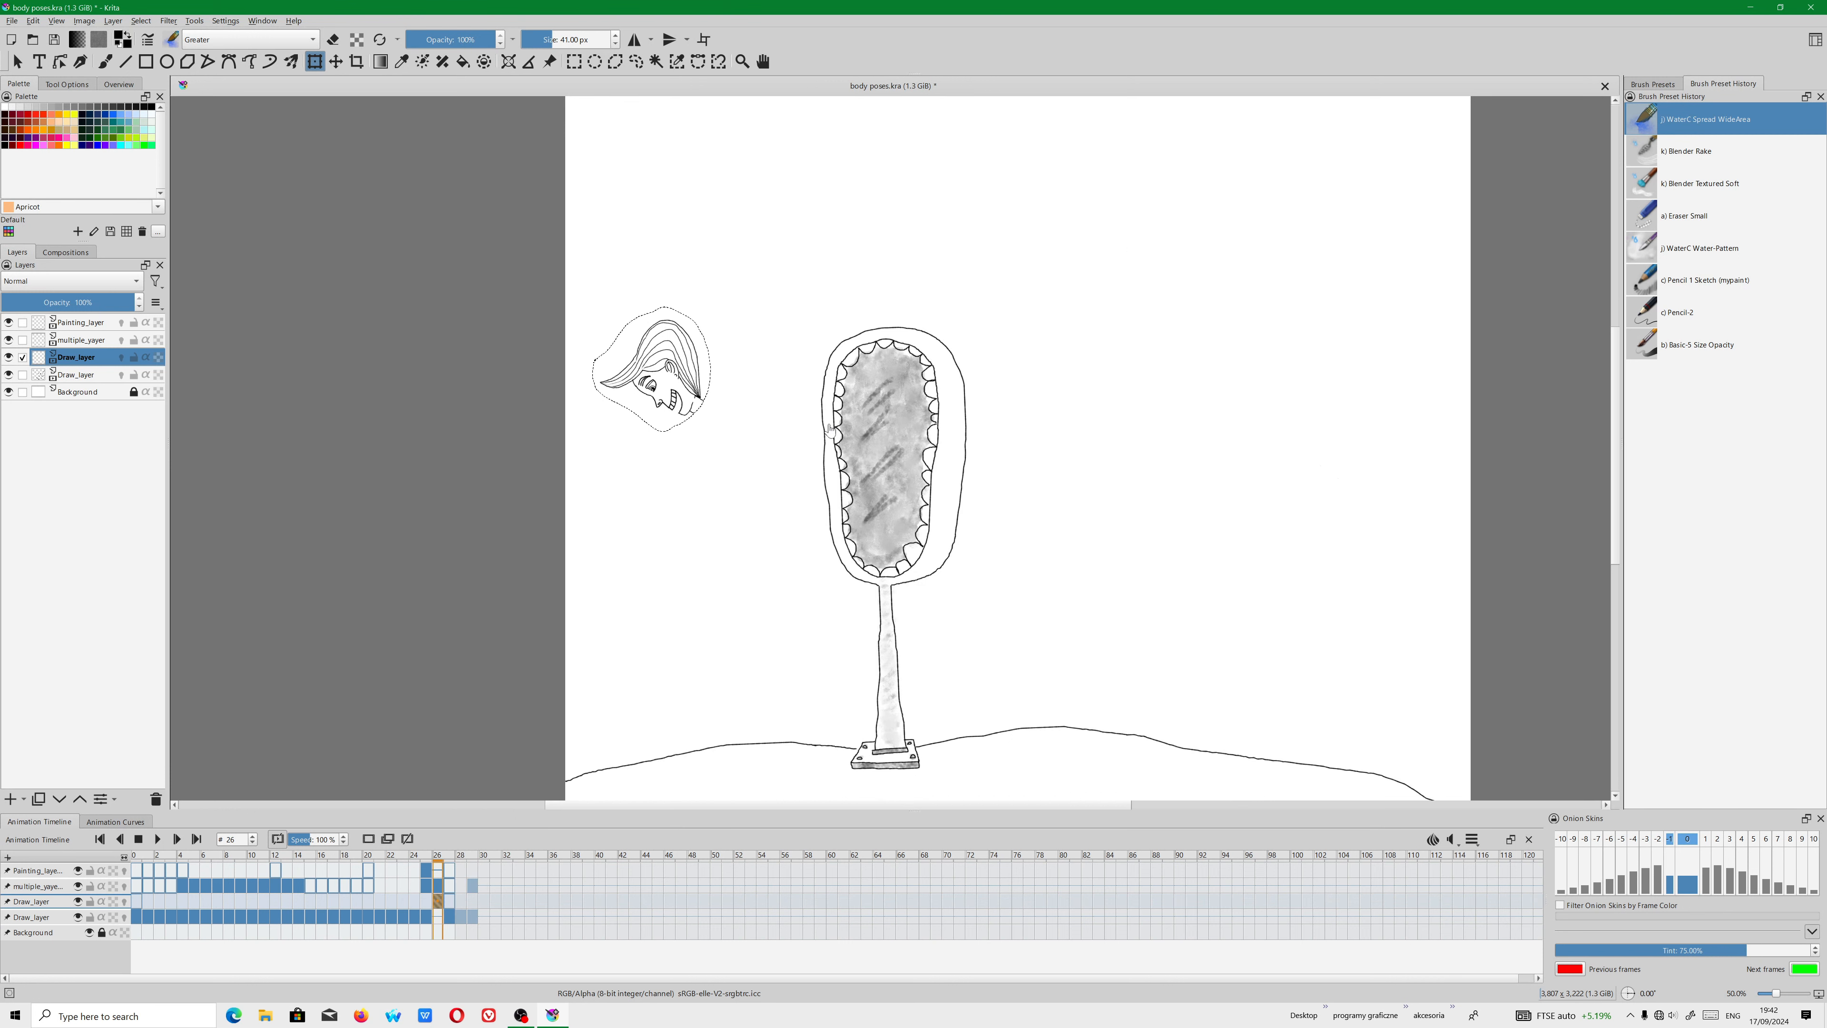
{"action": "scroll", "coordinate": [687, 137], "scroll_direction": "up", "scroll_amount": 2}
{"action": "left_click", "coordinate": [636, 61]}
{"action": "right_click", "coordinate": [695, 336]}
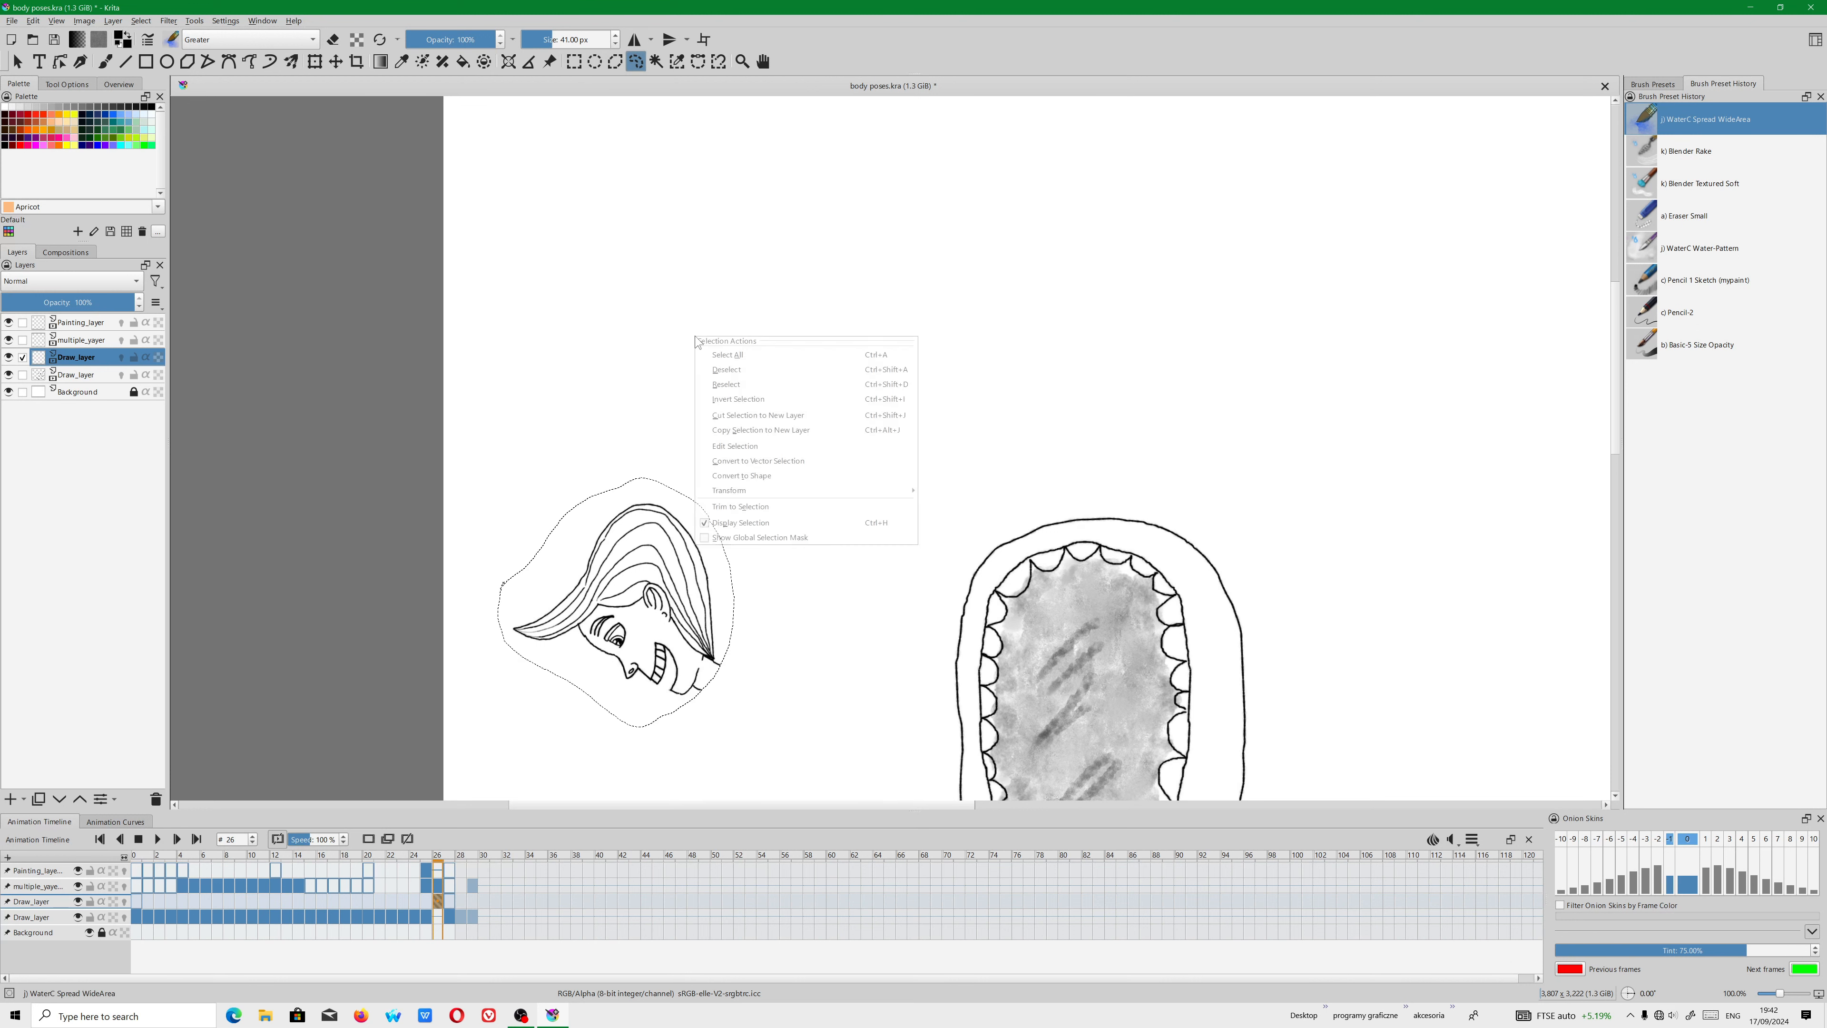
{"action": "left_click", "coordinate": [747, 370]}
{"action": "scroll", "coordinate": [648, 580], "scroll_direction": "down", "scroll_amount": 3}
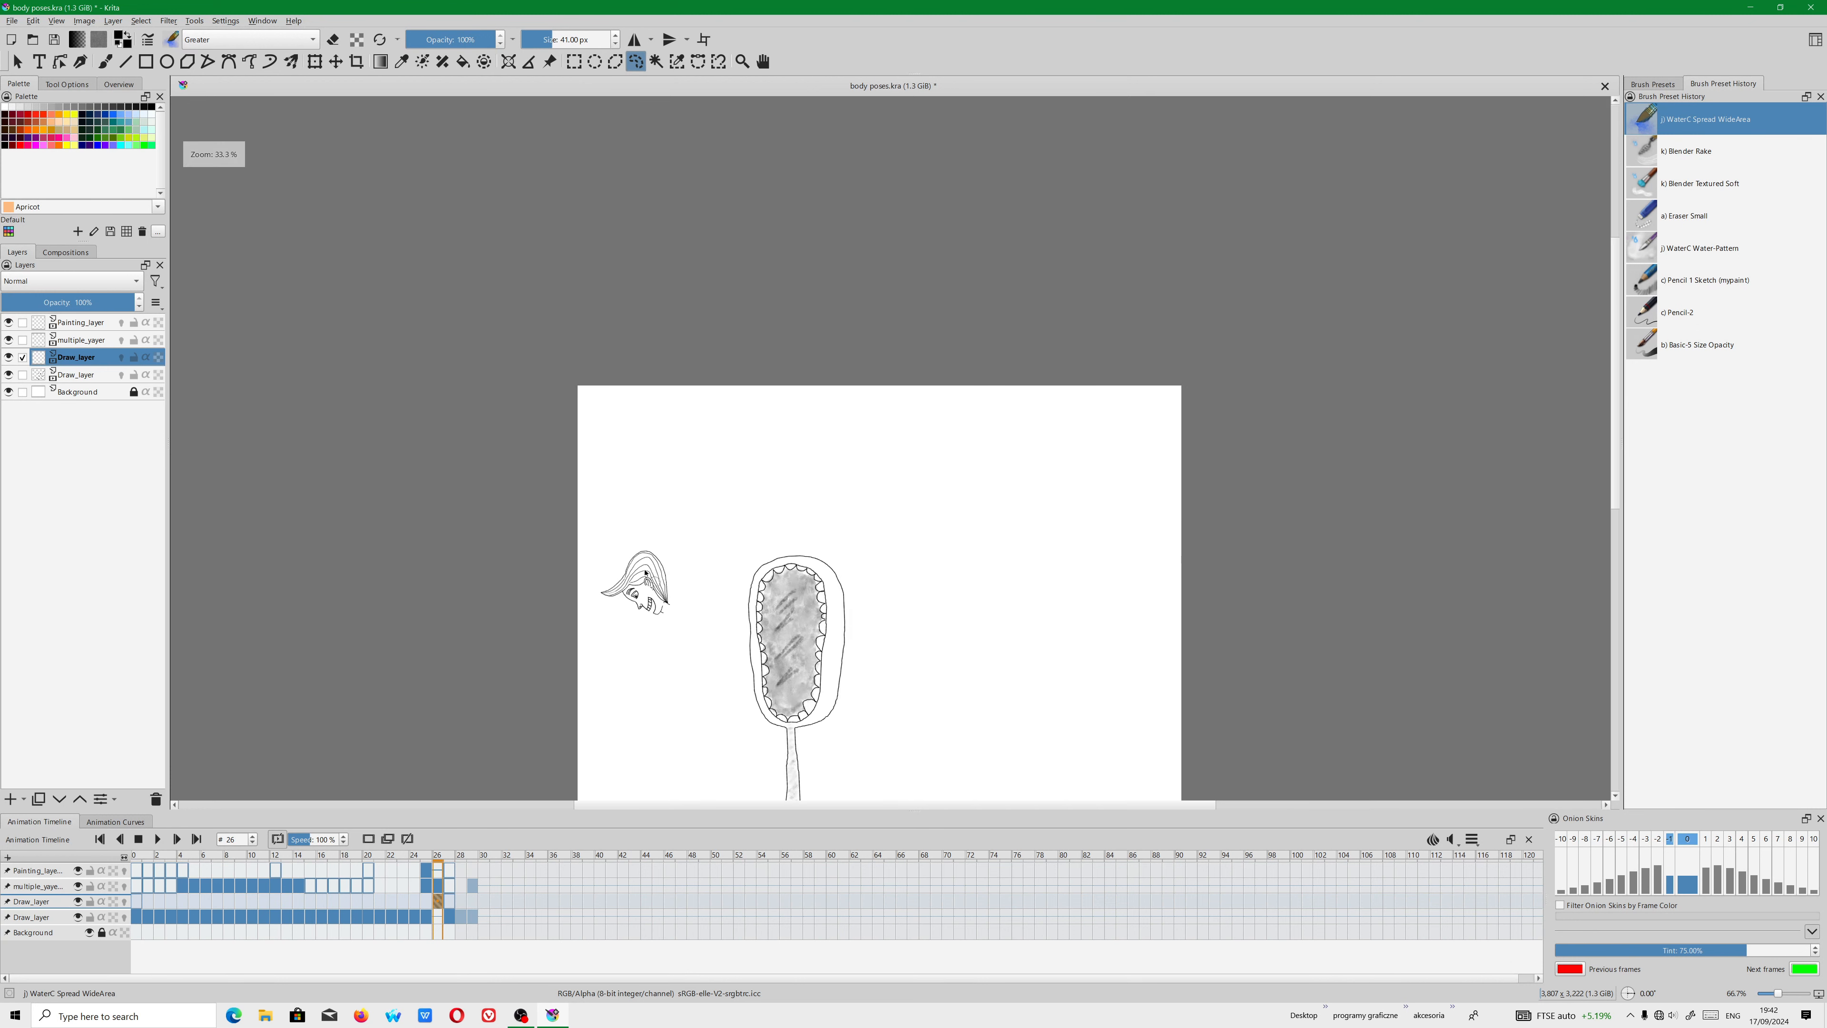
{"action": "scroll", "coordinate": [657, 582], "scroll_direction": "up", "scroll_amount": 3}
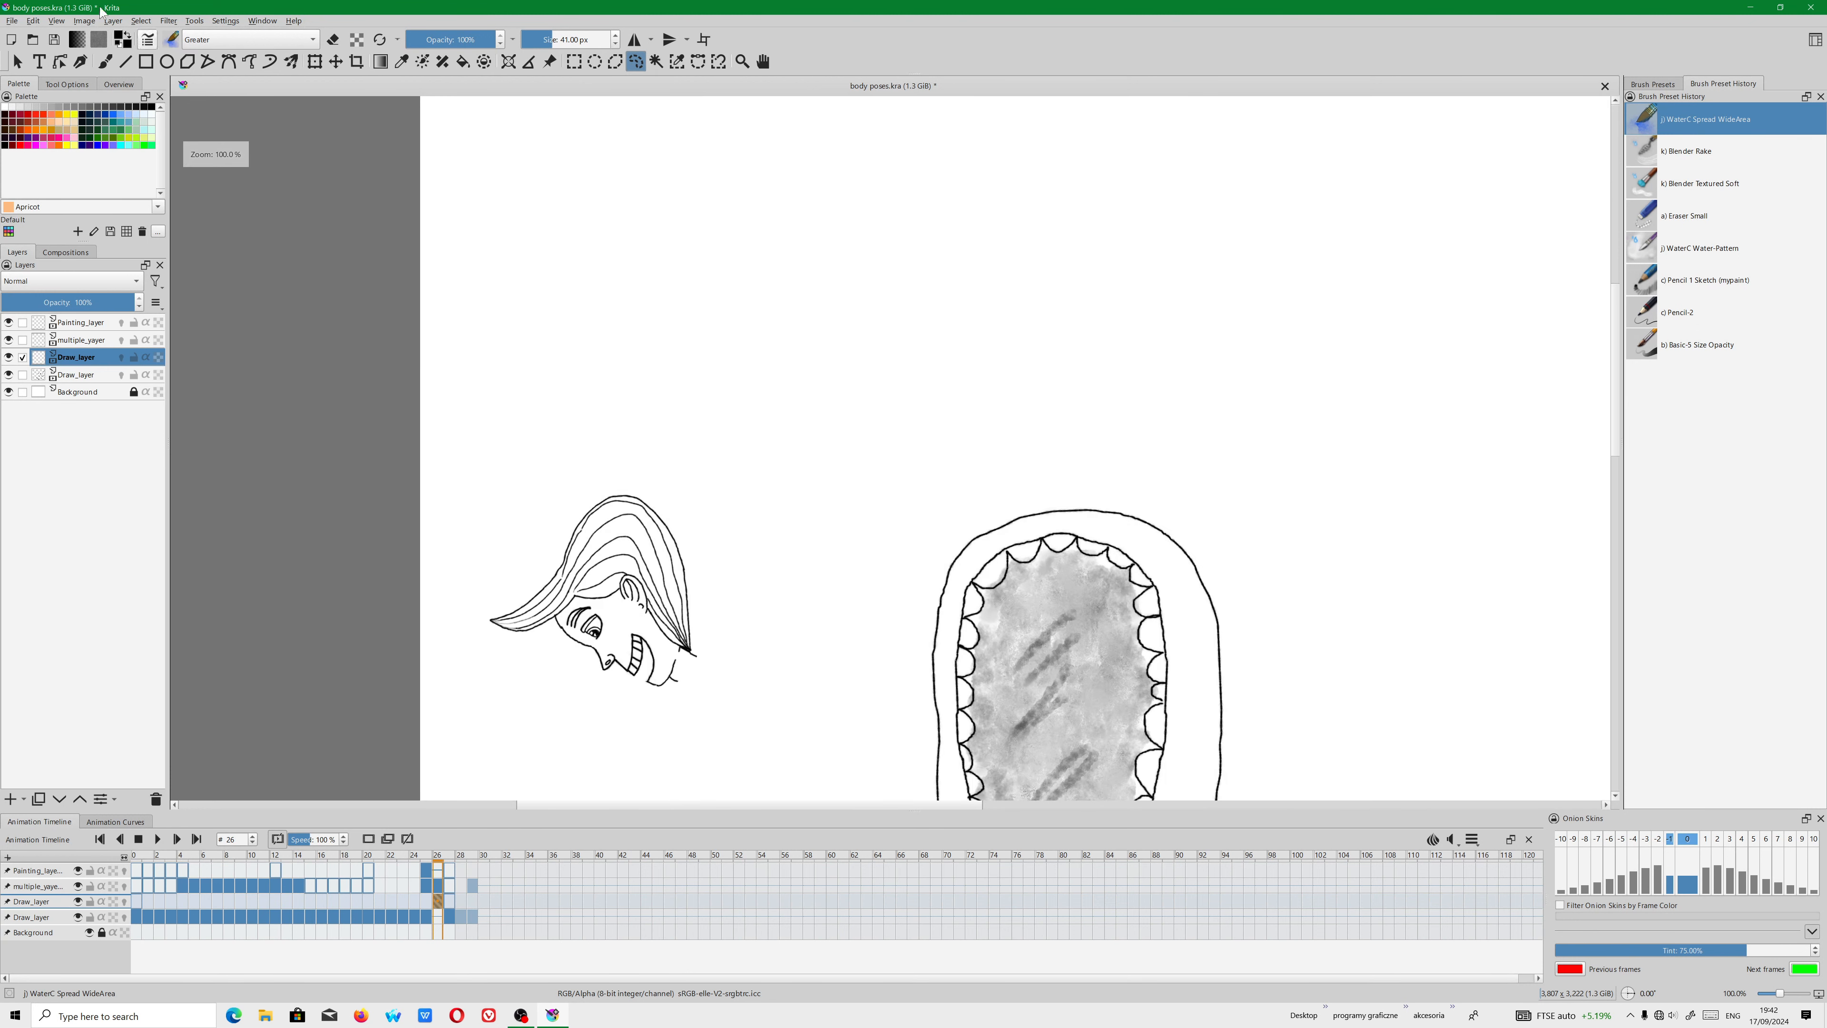
Merge the pasted head's layer with the Draw_layer directly below it.
{"action": "right_click", "coordinate": [38, 907]}
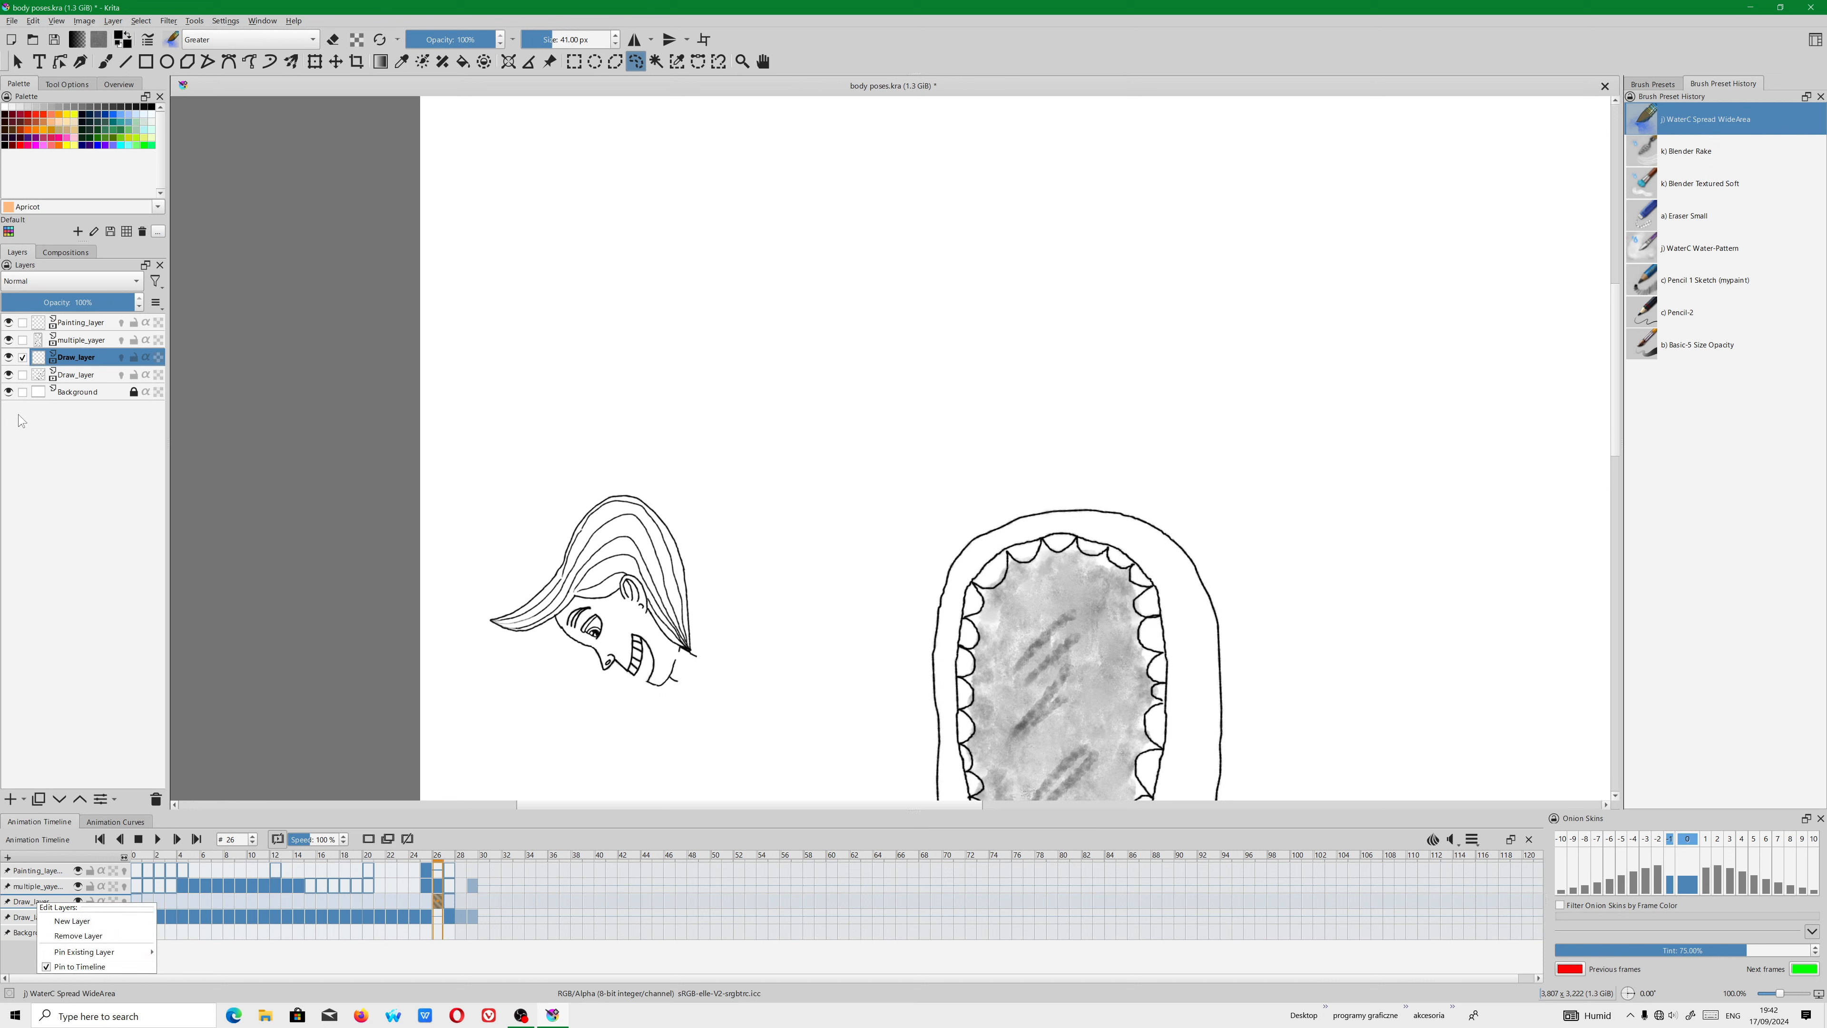
{"action": "right_click", "coordinate": [80, 352]}
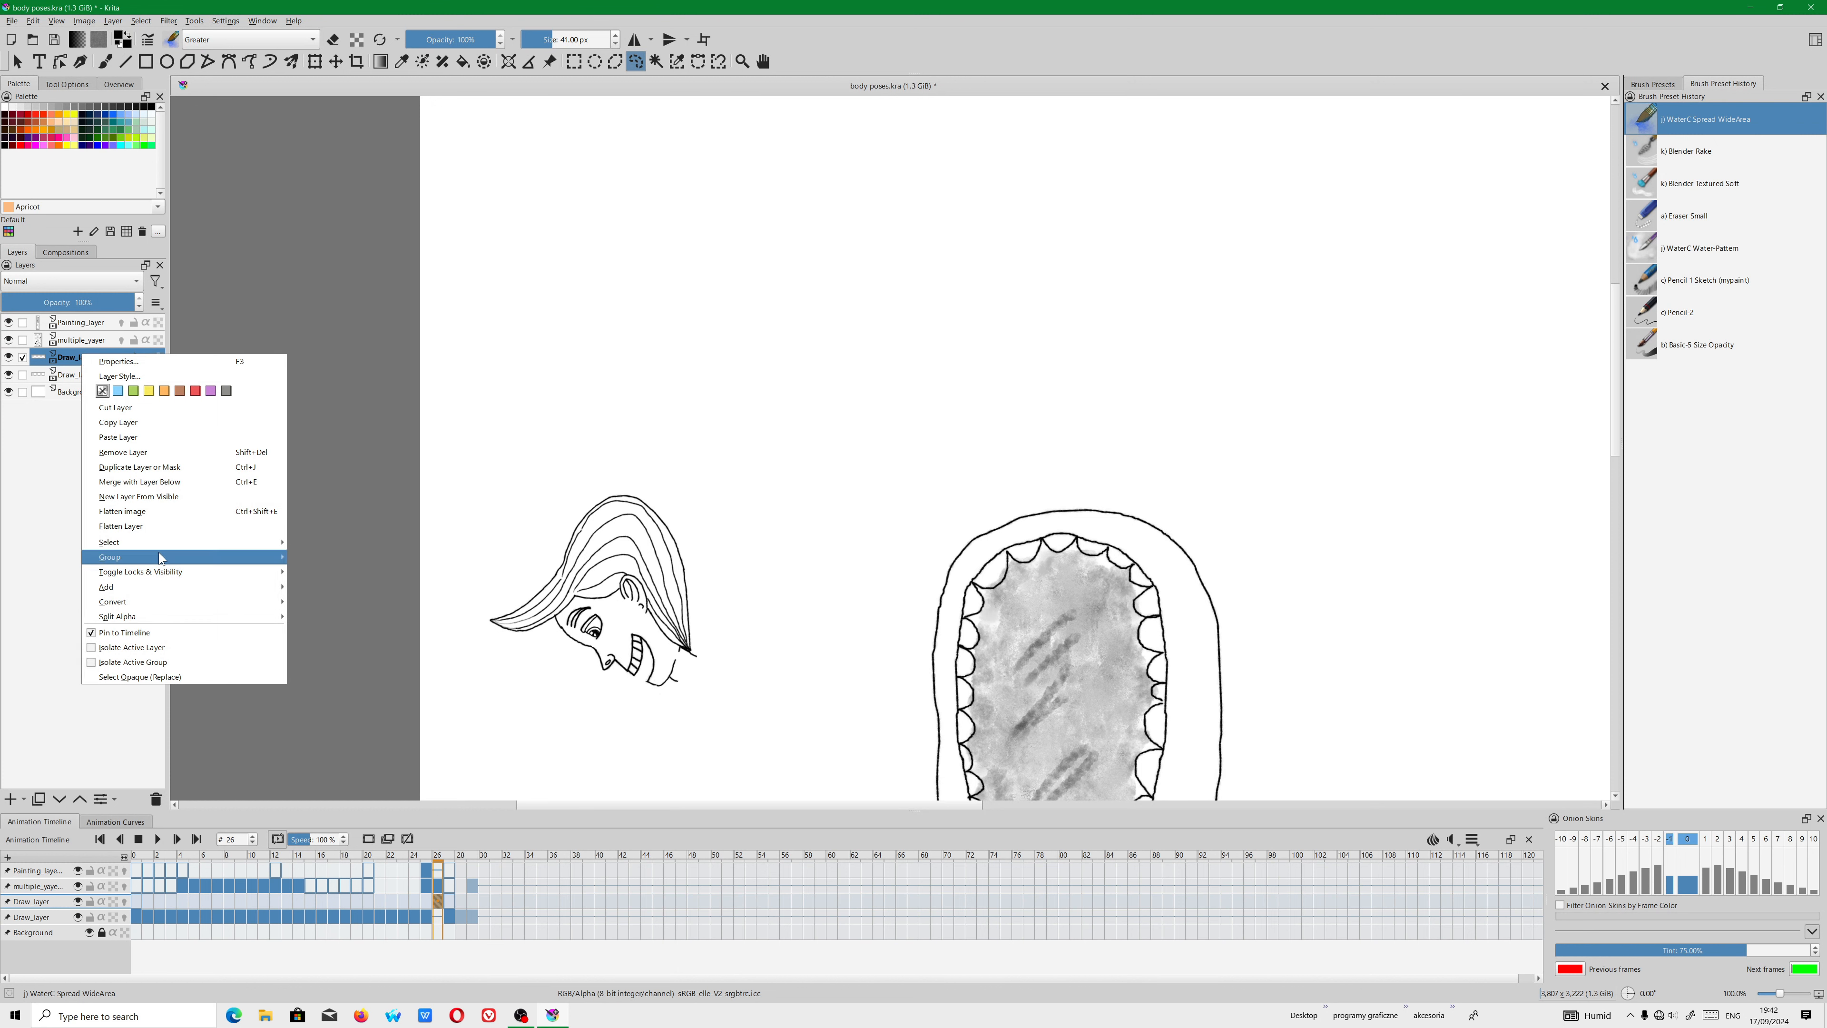
{"action": "left_click", "coordinate": [147, 531]}
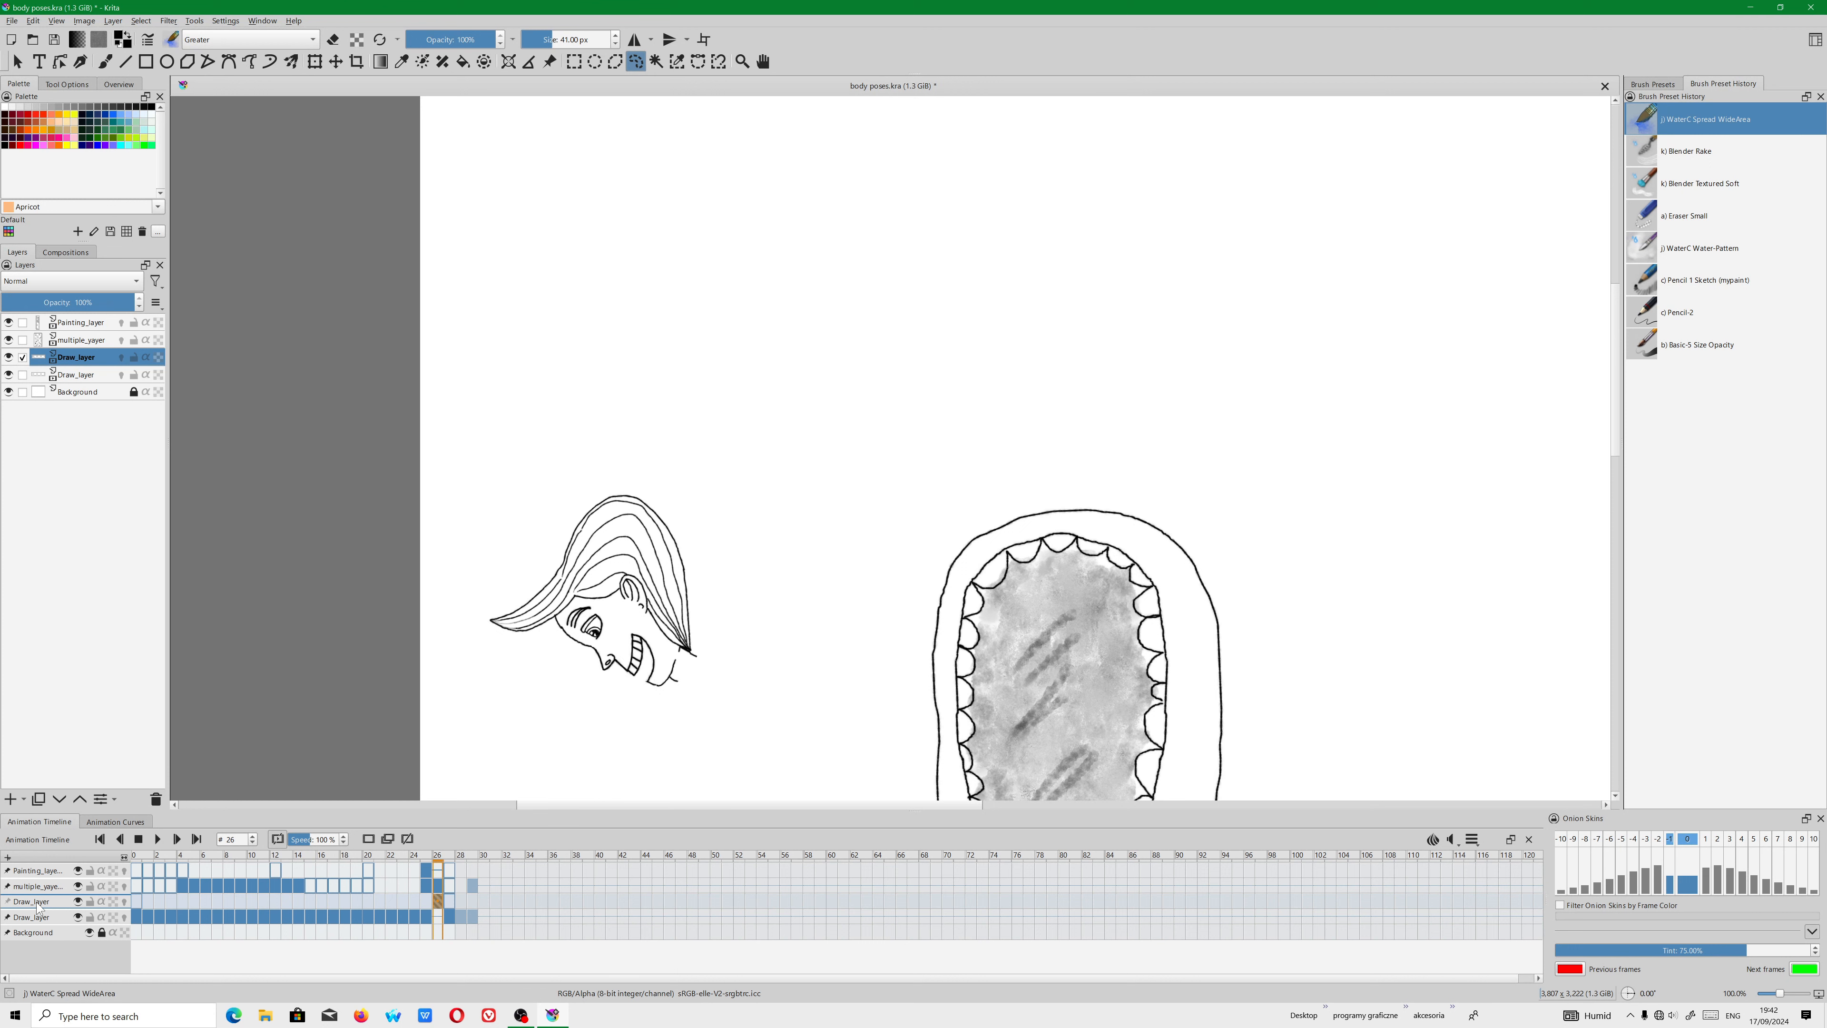
{"action": "right_click", "coordinate": [80, 354]}
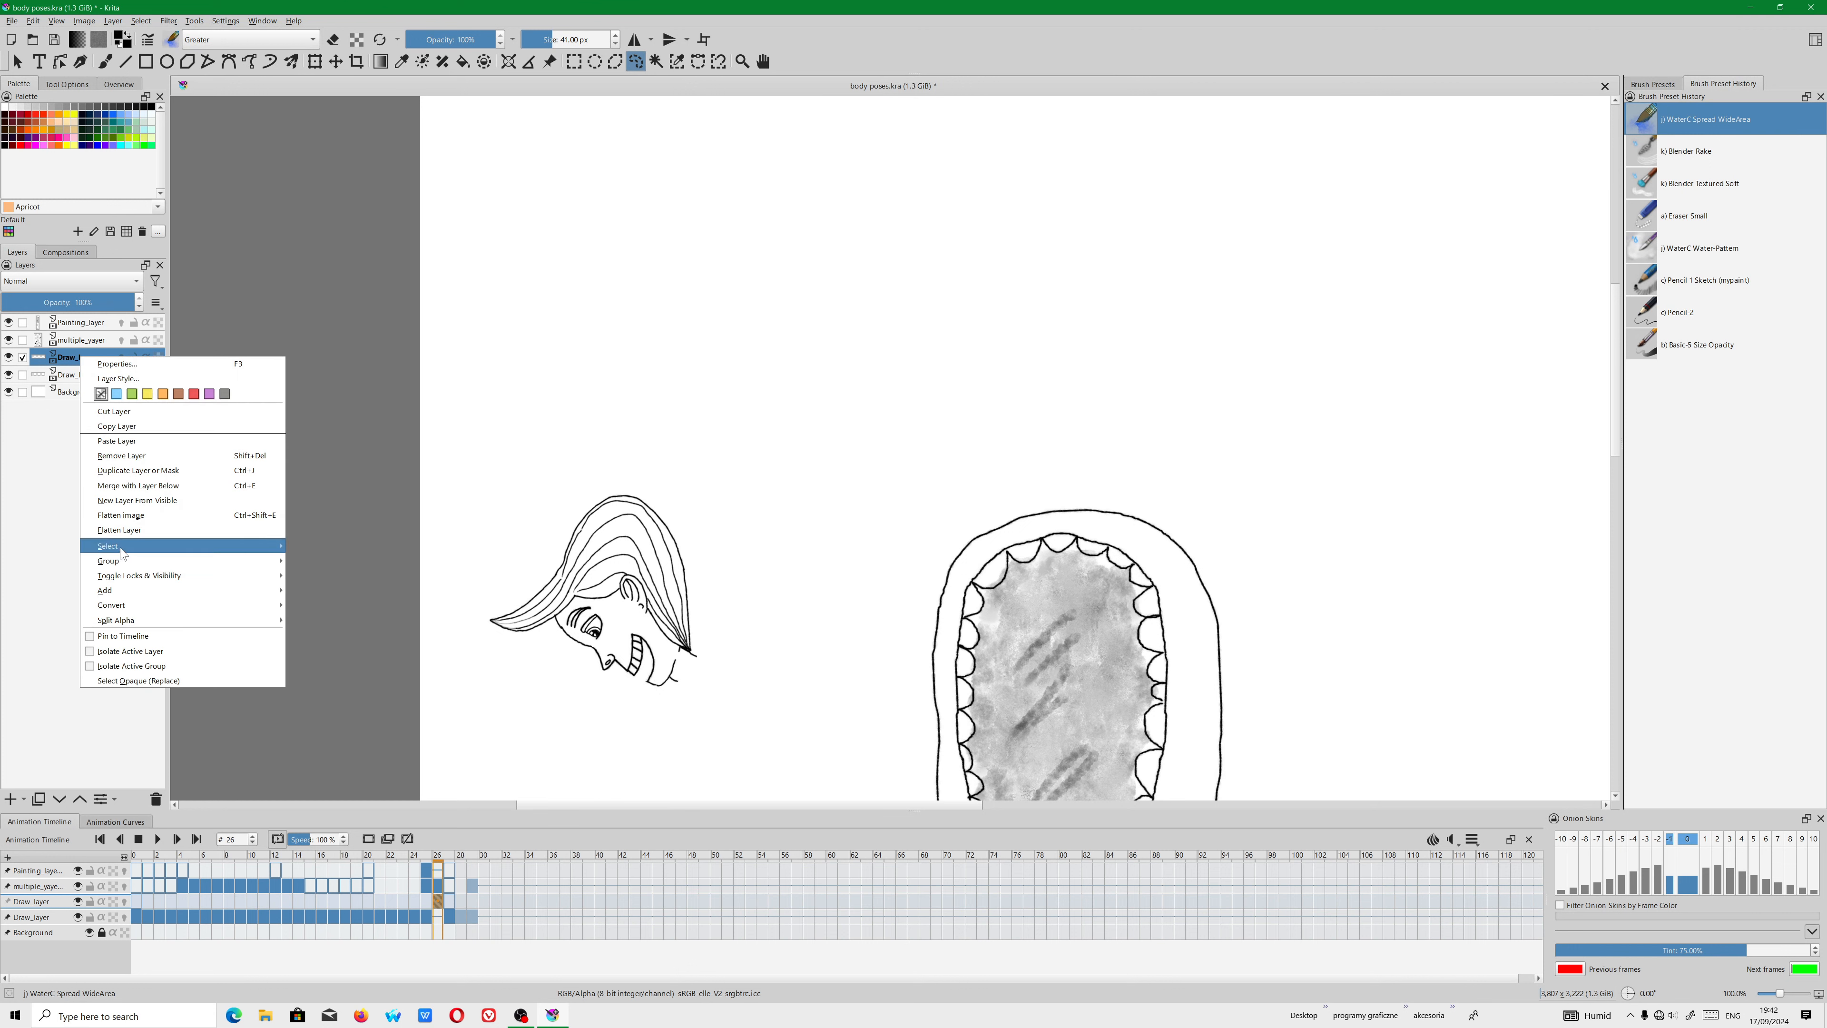
{"action": "mouse_move", "coordinate": [126, 545]}
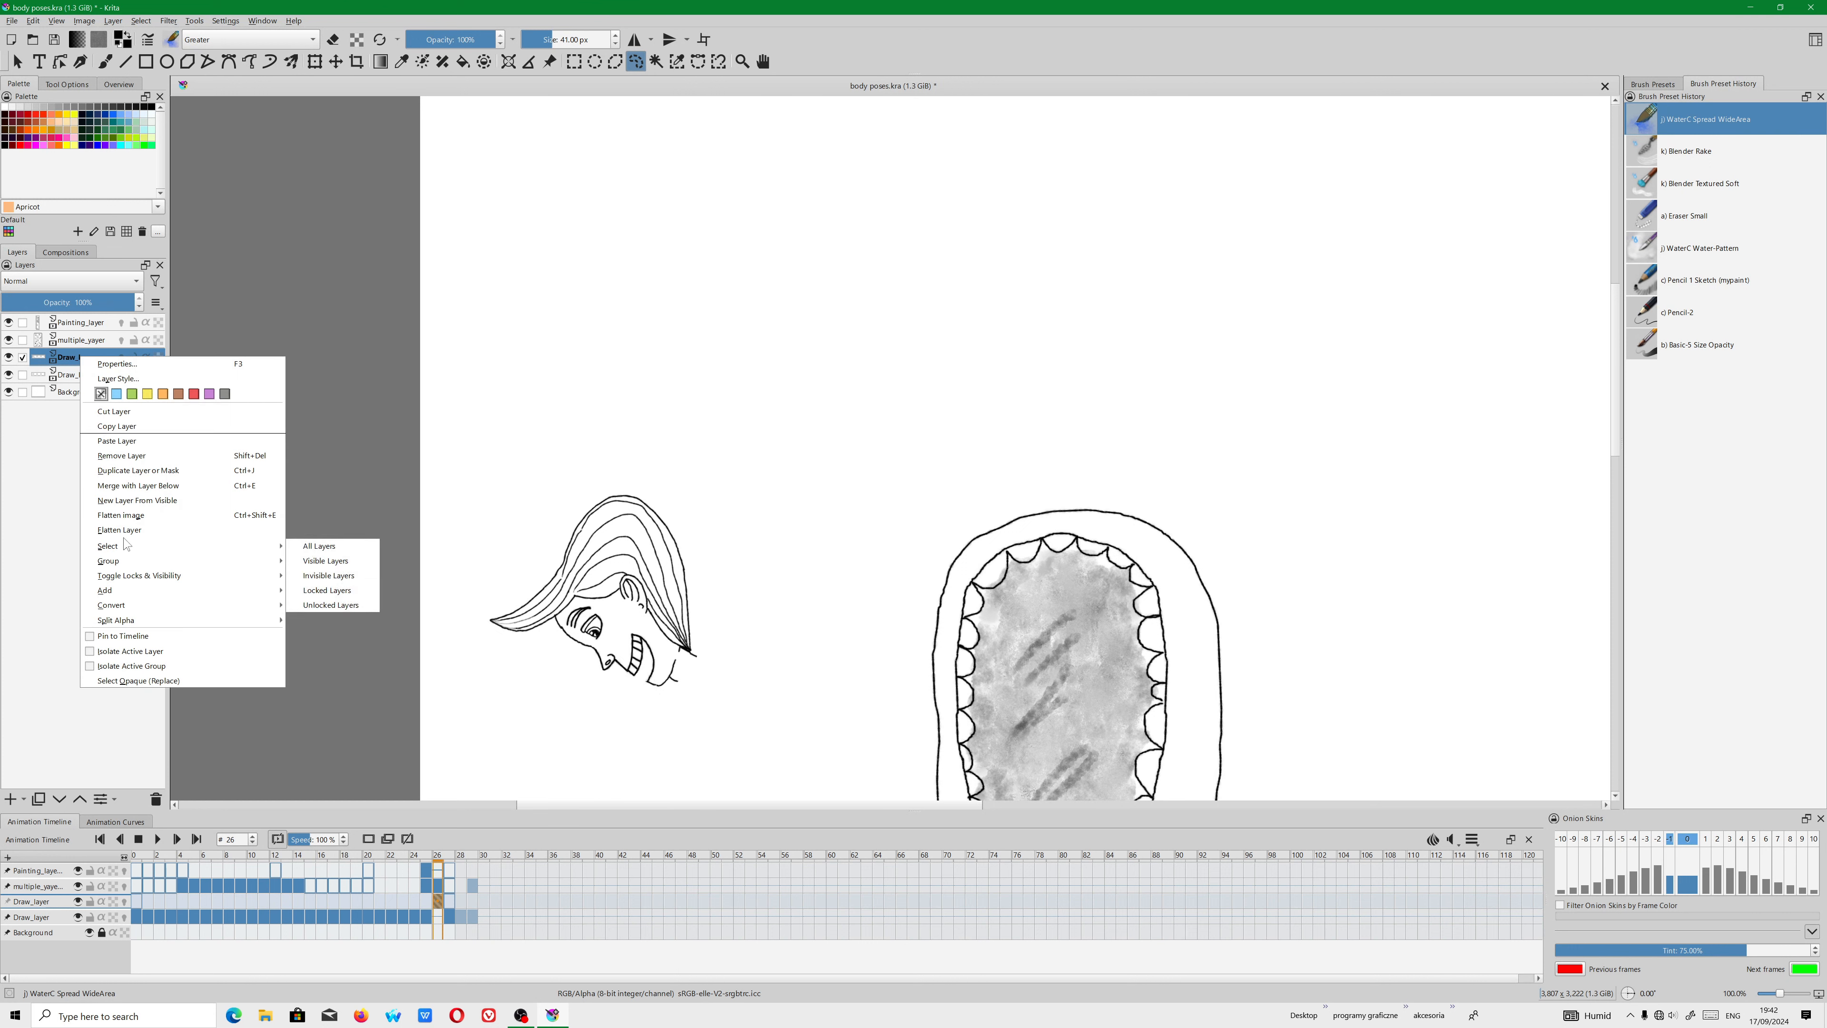
{"action": "left_click", "coordinate": [149, 487]}
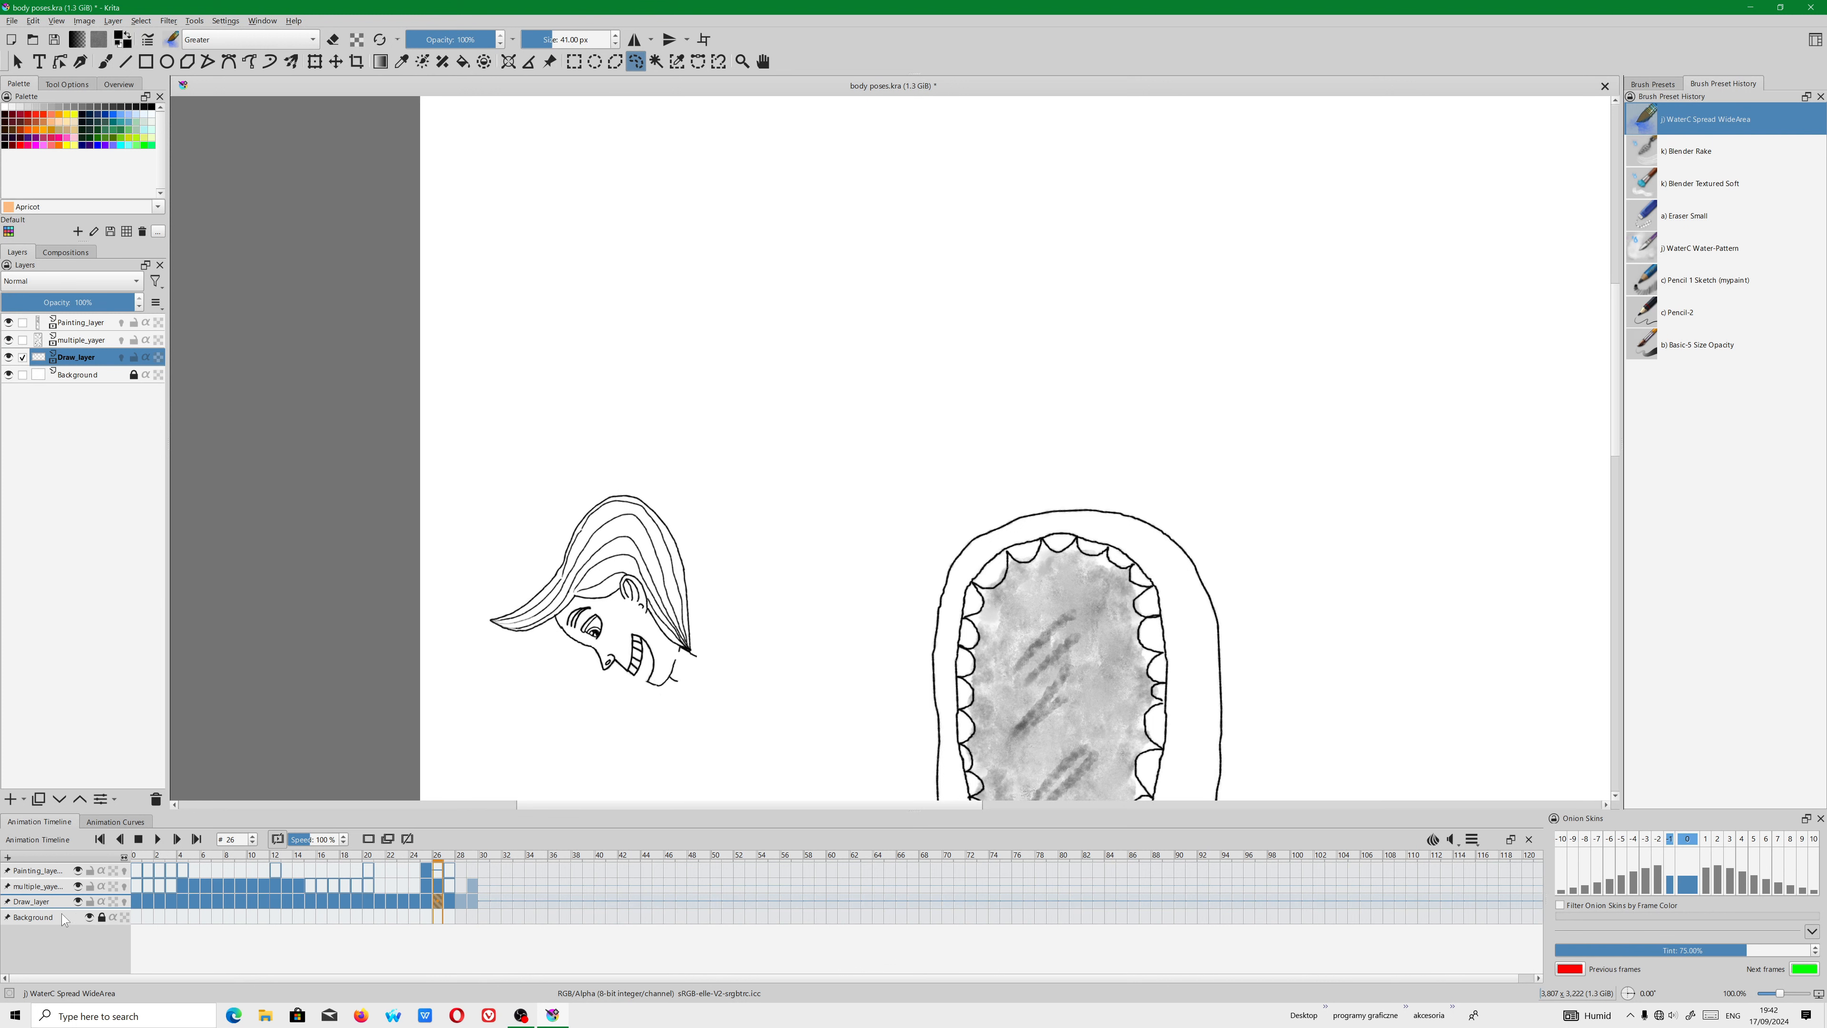
Compare frames 26 and 27, and shift the merged layer's keyframes from frame 27 onward to start at frame 30.
{"action": "scroll", "coordinate": [797, 598], "scroll_direction": "down", "scroll_amount": 3}
{"action": "scroll", "coordinate": [797, 598], "scroll_direction": "up", "scroll_amount": 1}
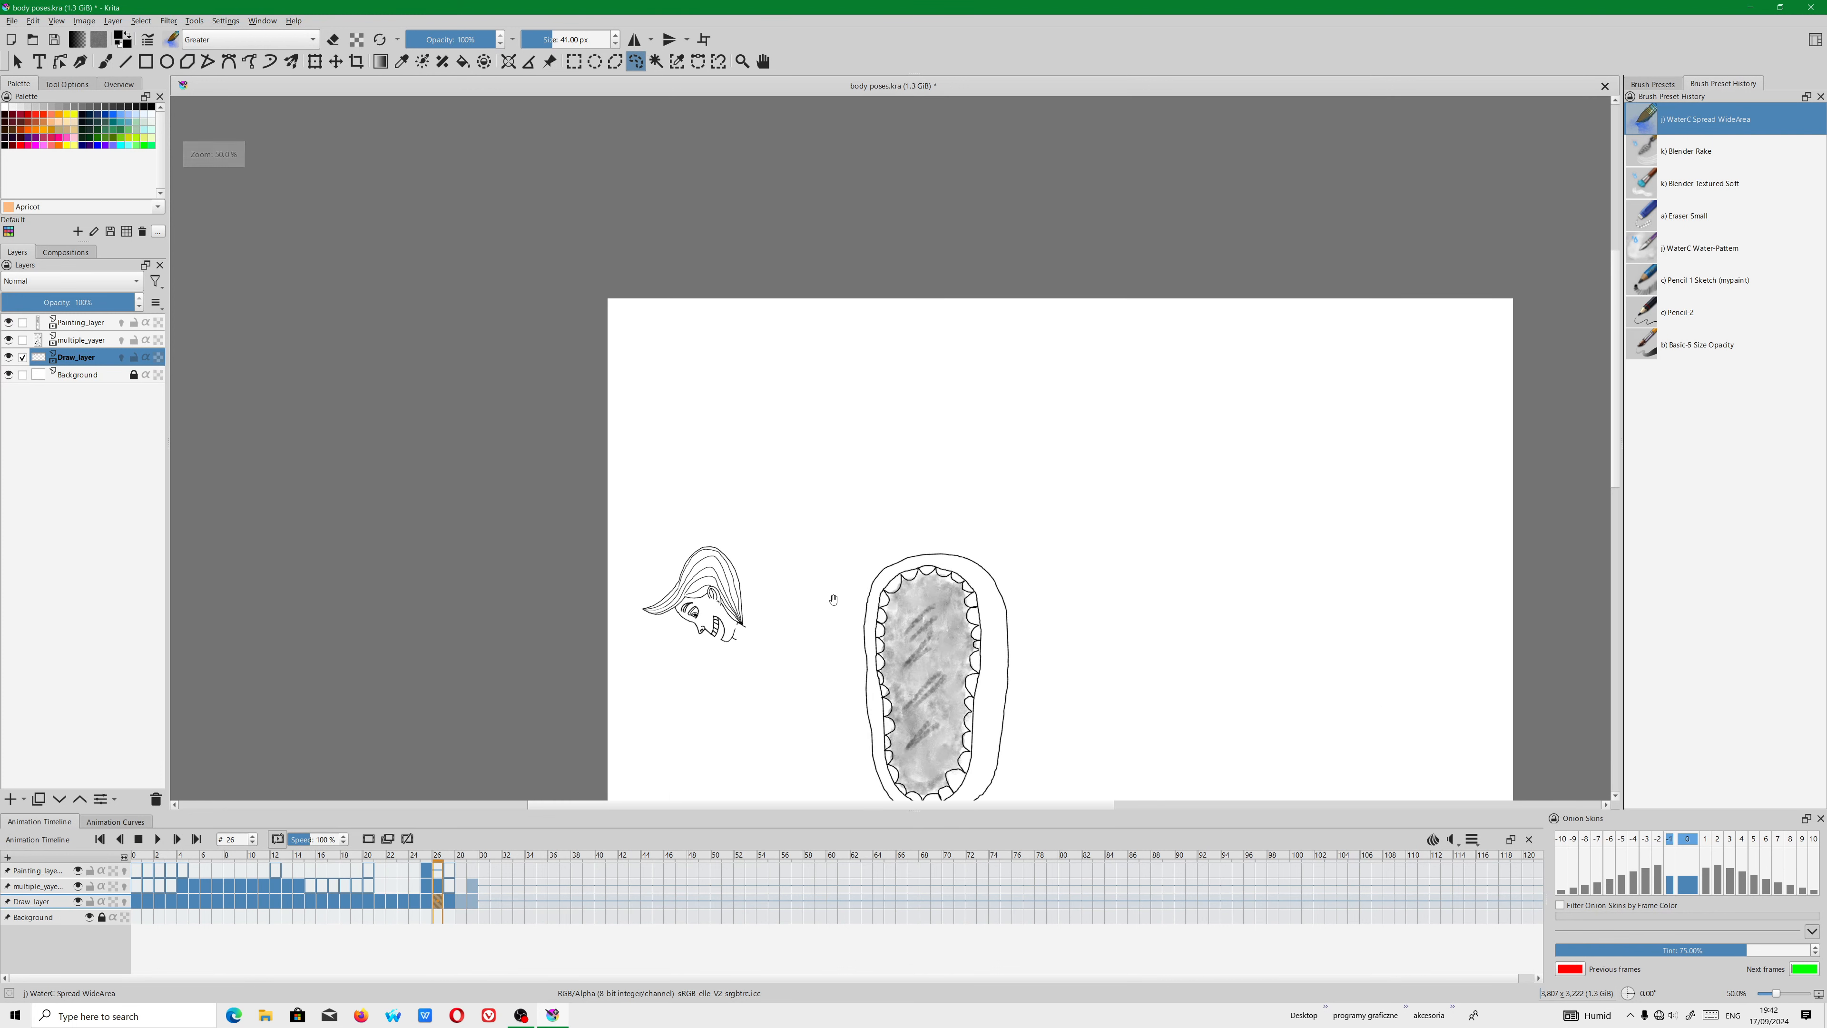
{"action": "left_click_drag", "start_coordinate": [832, 600], "coordinate": [669, 458]}
{"action": "left_click", "coordinate": [449, 901]}
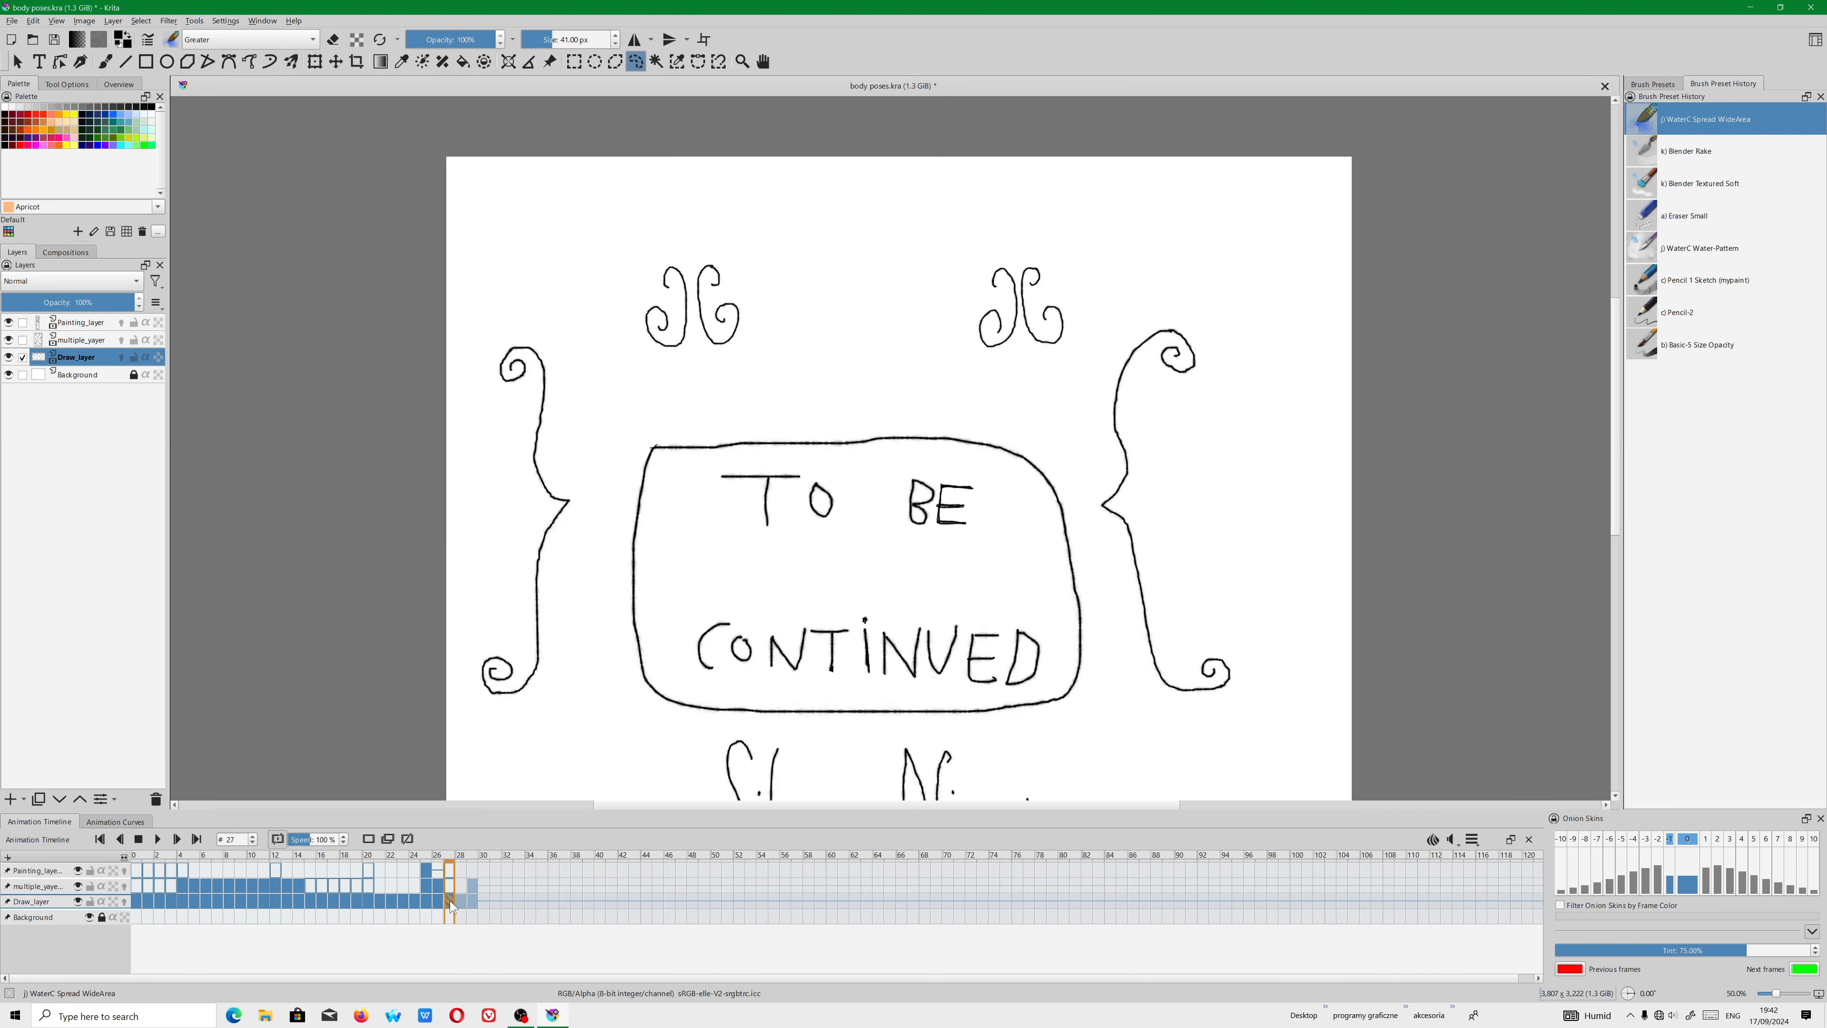
{"action": "left_click", "coordinate": [437, 904]}
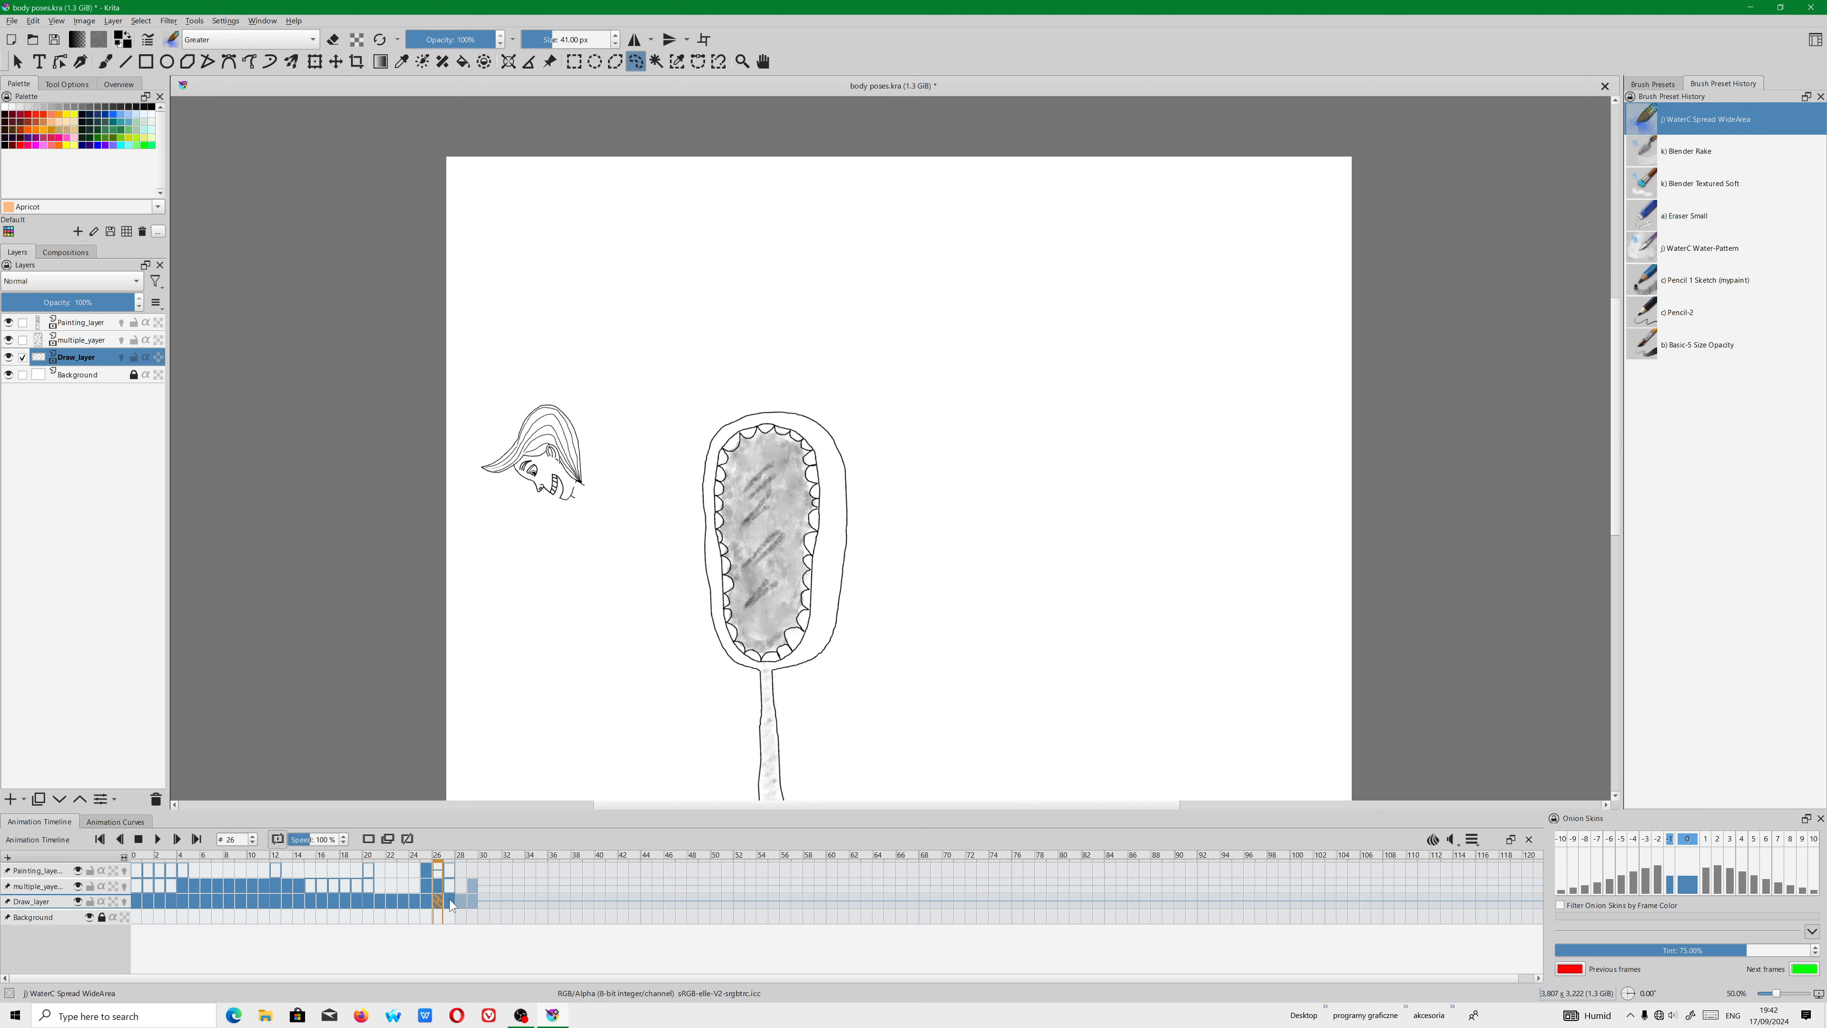
{"action": "left_click", "coordinate": [450, 903]}
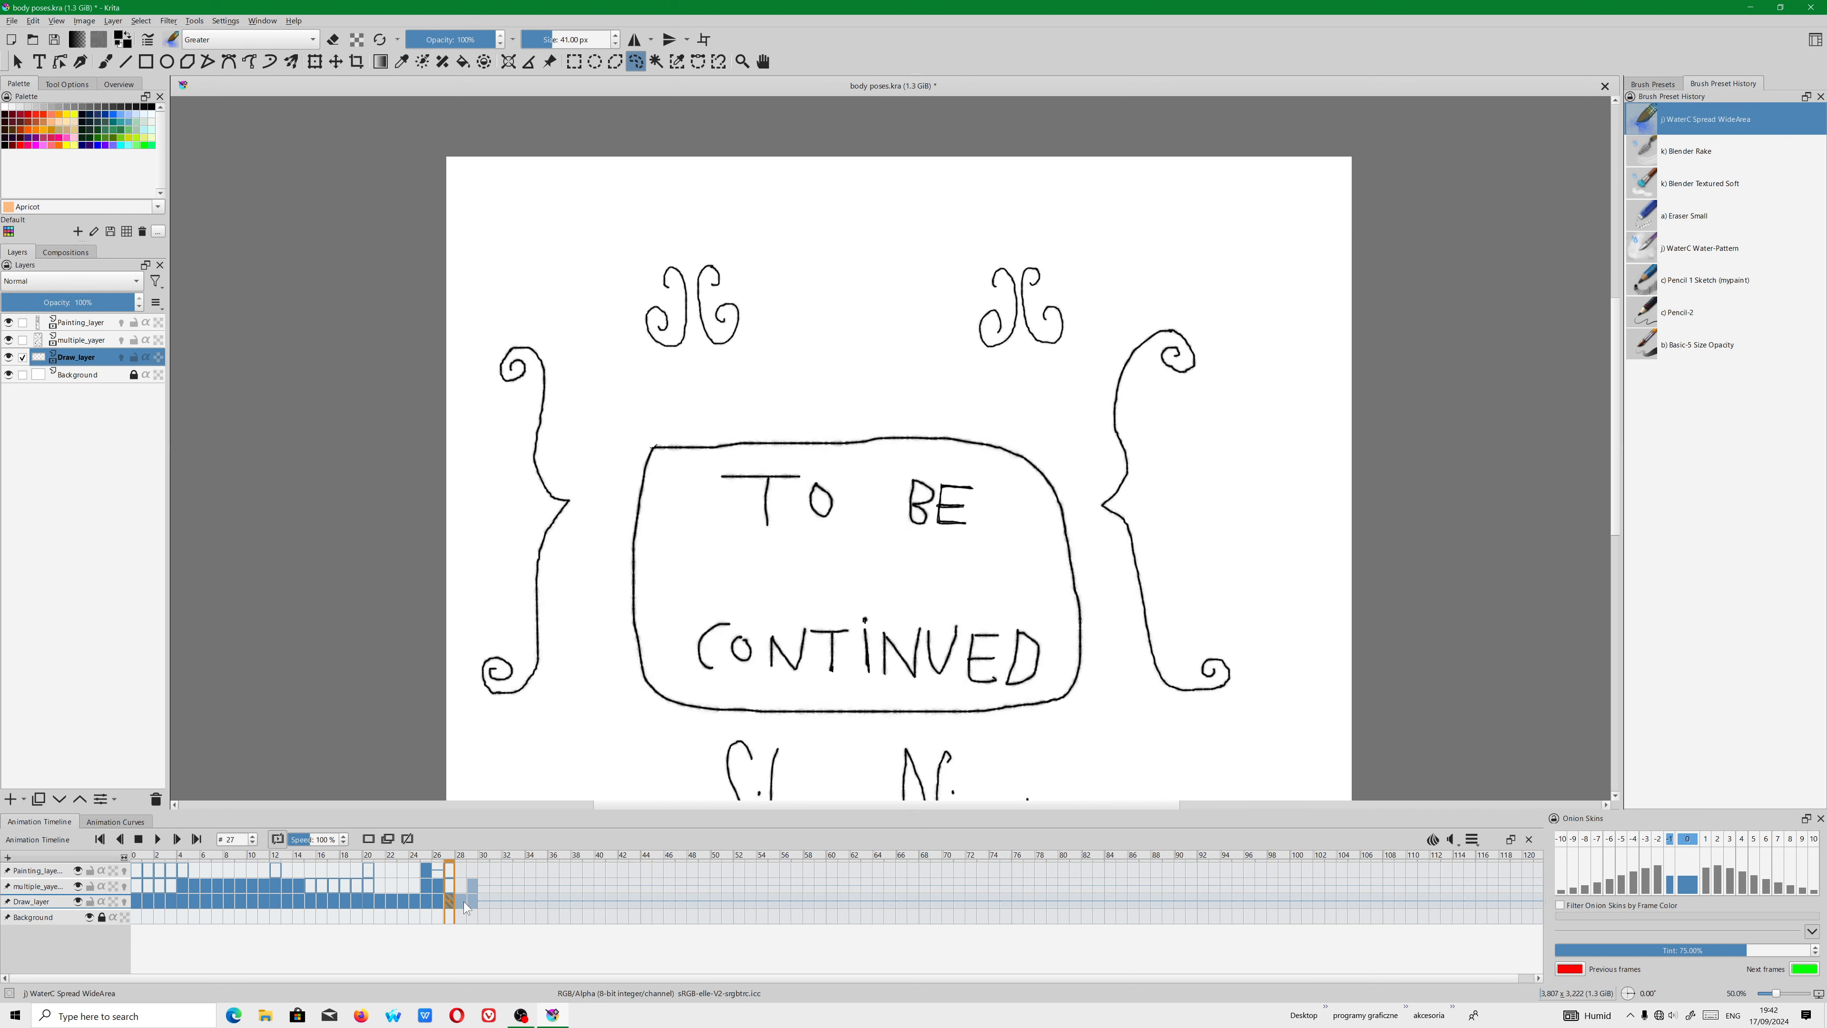
{"action": "left_click_drag", "start_coordinate": [465, 904], "coordinate": [507, 908]}
Create a blank frame at frame 27 on the merged Draw_layer.
{"action": "left_click", "coordinate": [450, 904]}
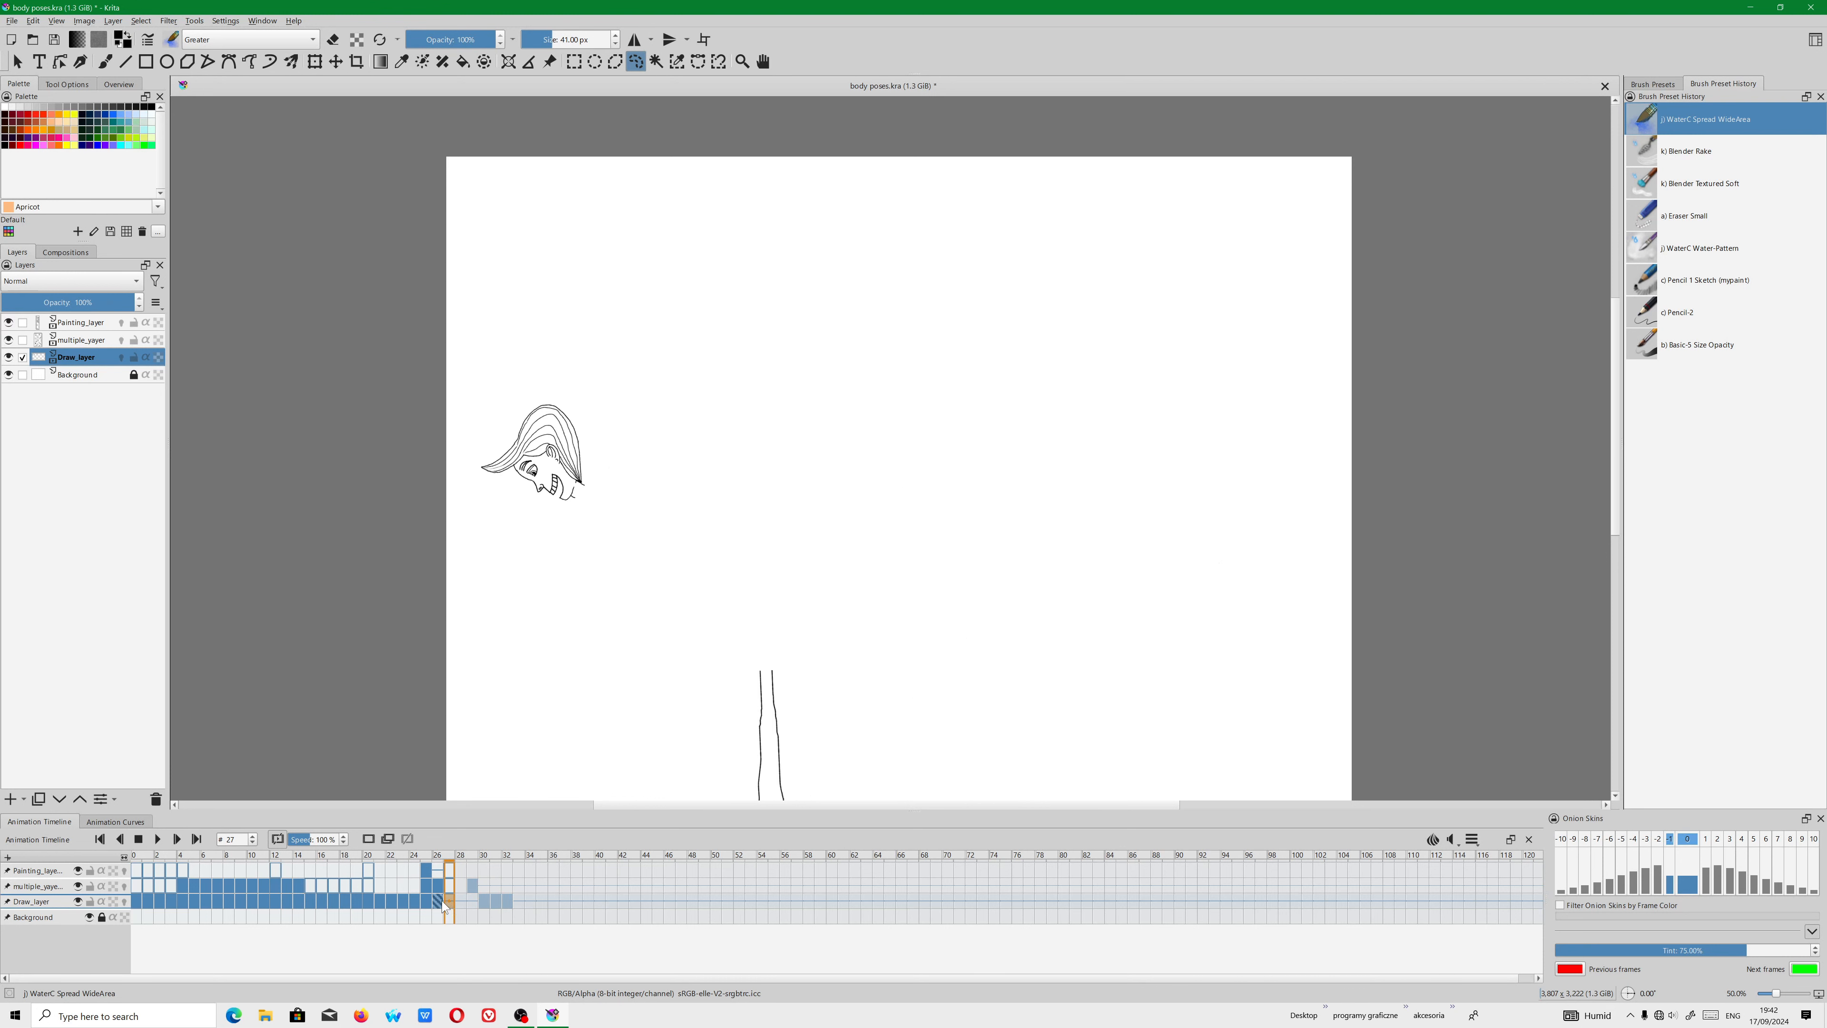
{"action": "left_click", "coordinate": [441, 901]}
{"action": "left_click", "coordinate": [452, 901]}
{"action": "right_click", "coordinate": [452, 907]}
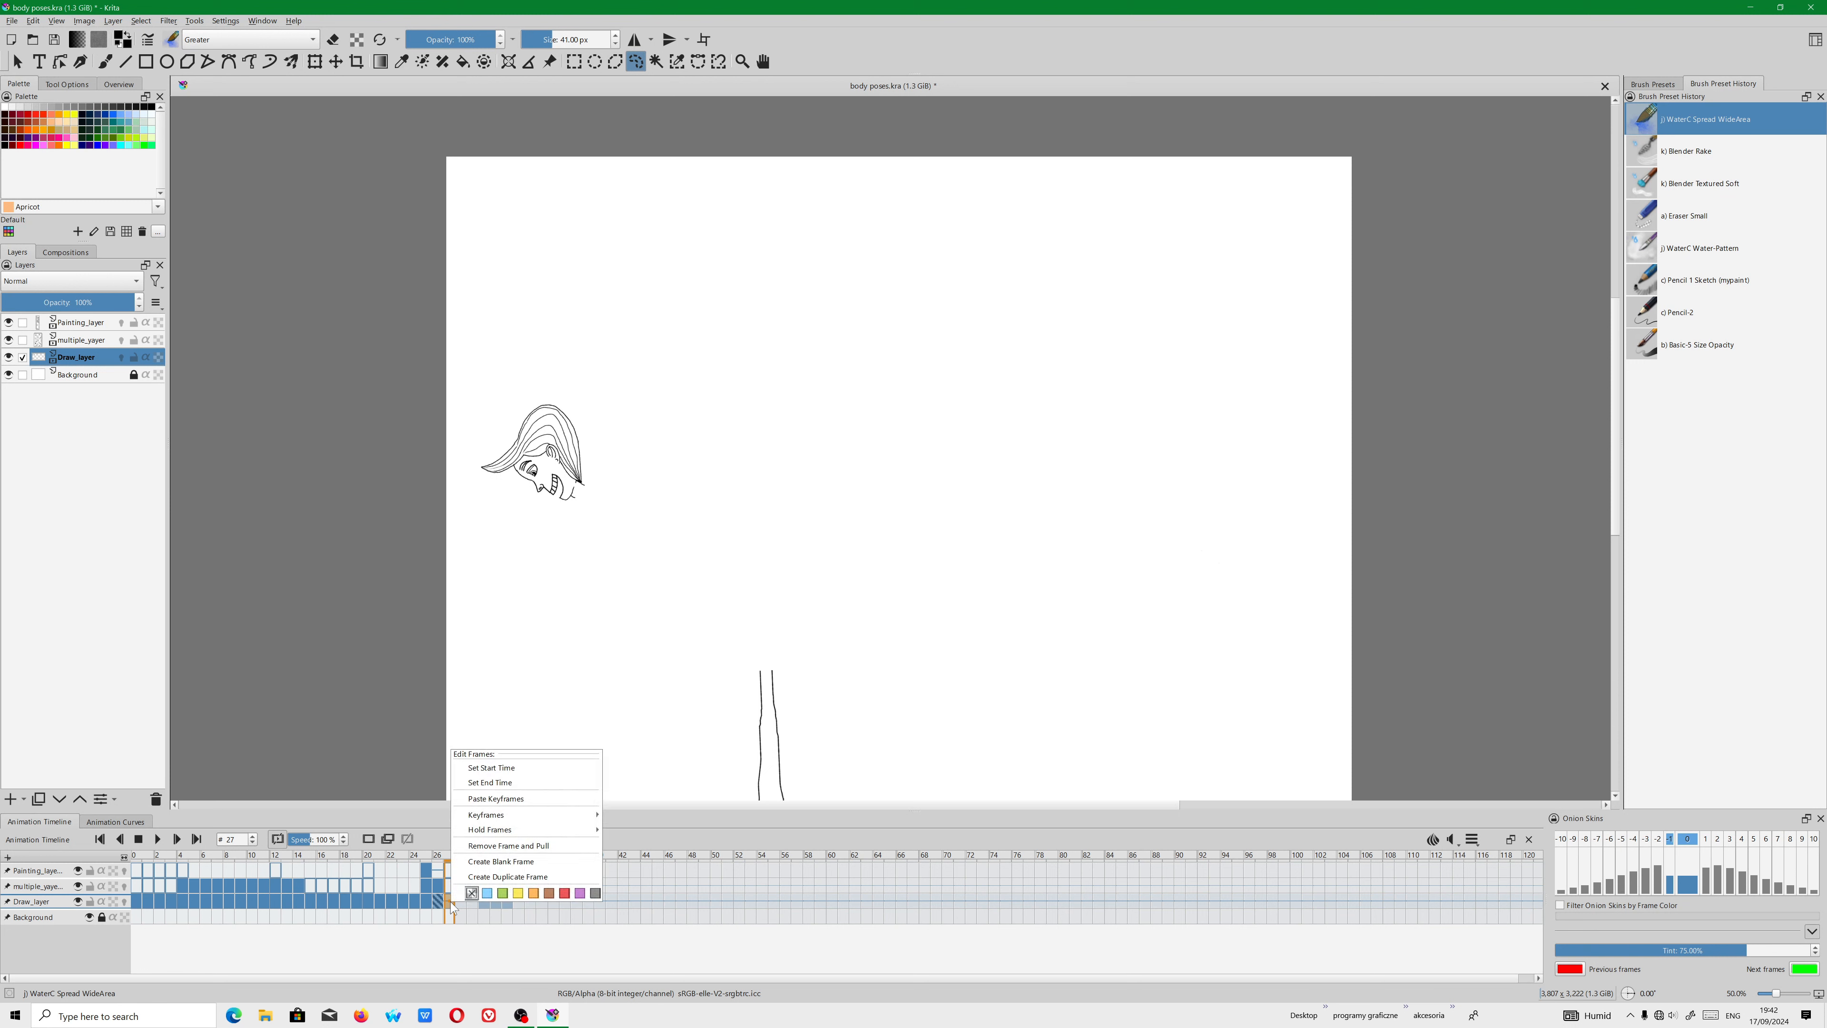
{"action": "left_click", "coordinate": [496, 861]}
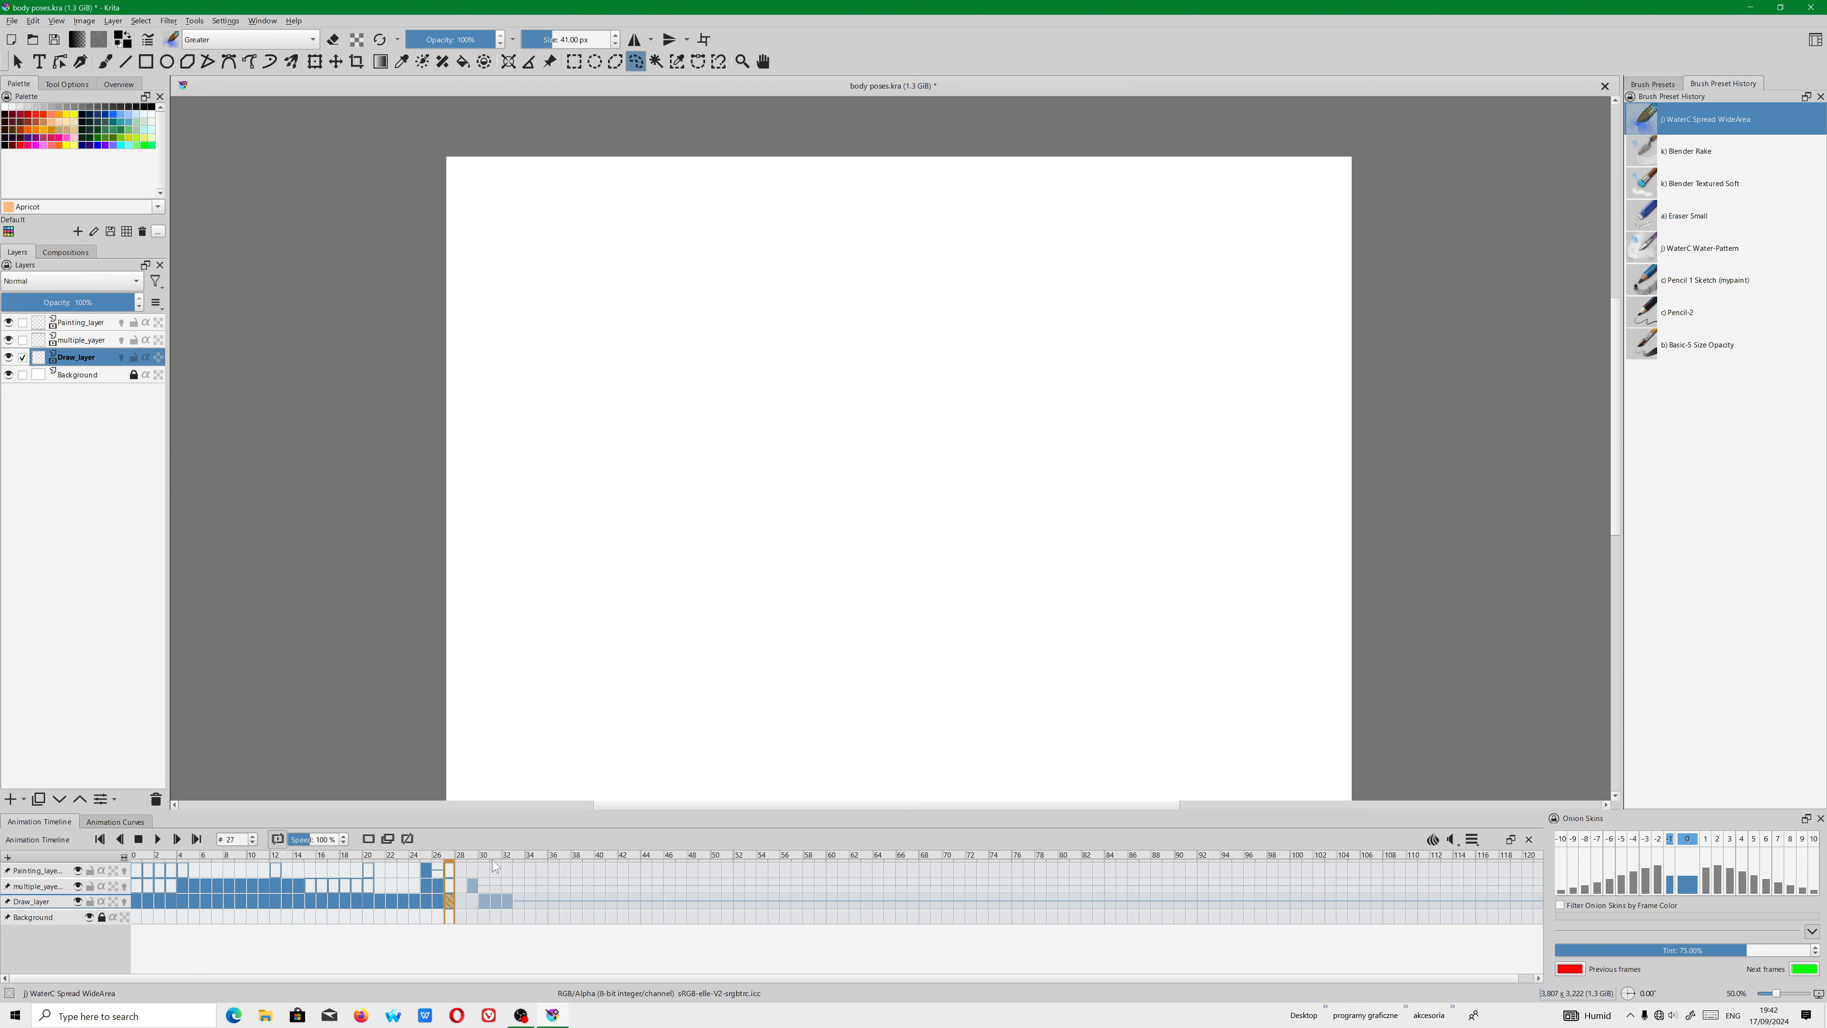
Select the head on frame 26 with a freehand outline and copy it.
{"action": "left_click", "coordinate": [439, 902]}
{"action": "scroll", "coordinate": [651, 521], "scroll_direction": "down", "scroll_amount": 4}
{"action": "scroll", "coordinate": [625, 511], "scroll_direction": "up", "scroll_amount": 4}
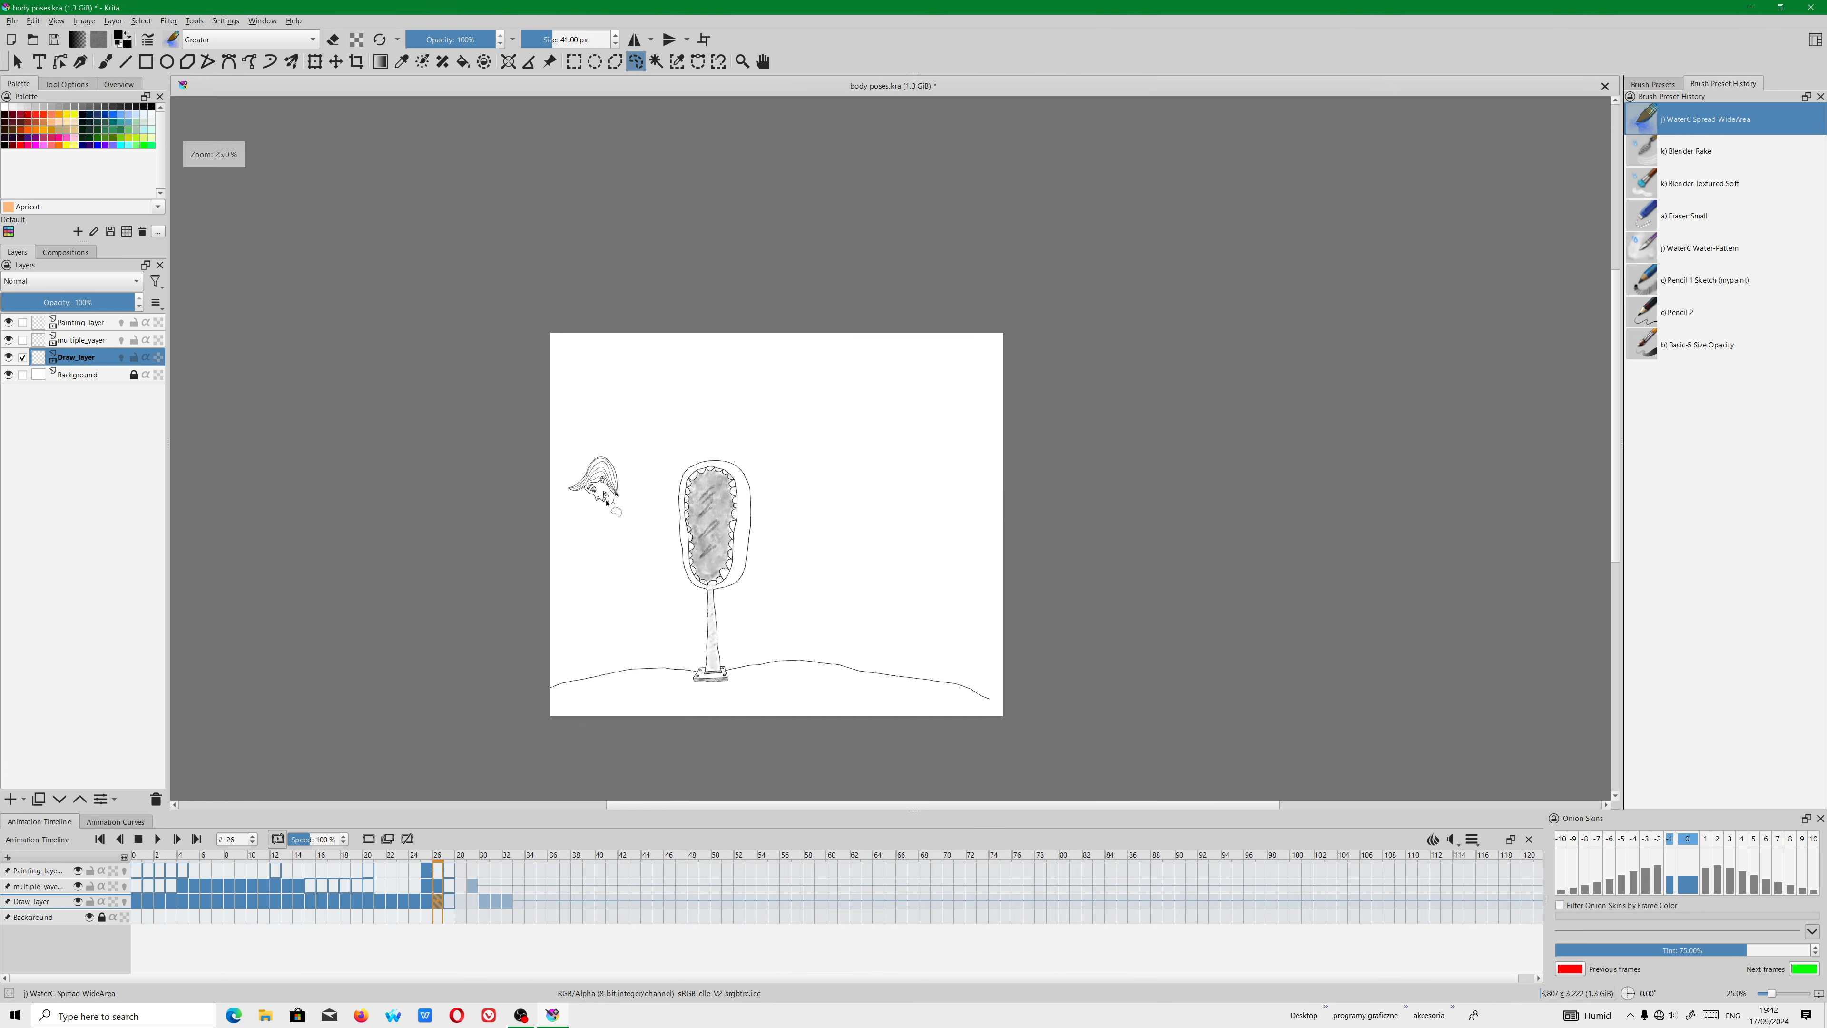
{"action": "scroll", "coordinate": [624, 513], "scroll_direction": "up", "scroll_amount": 4}
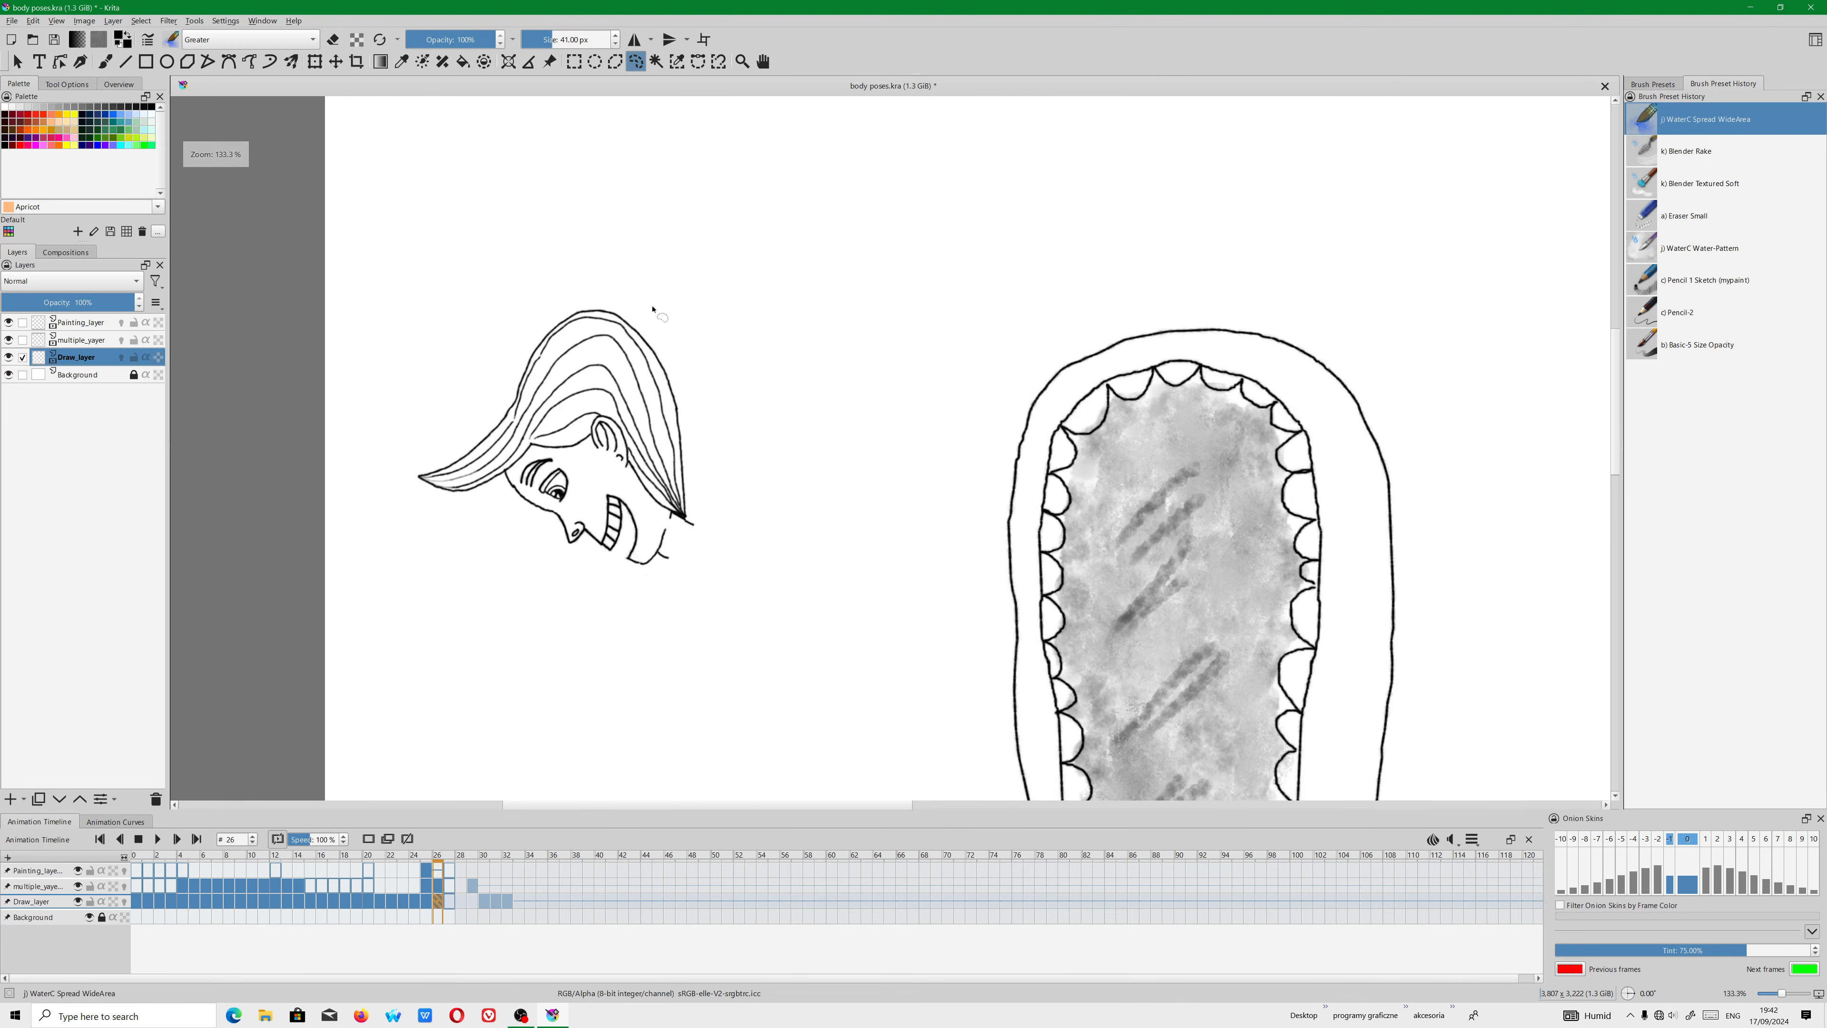
{"action": "mouse_move", "coordinate": [613, 293]}
{"action": "left_mouse_down"}
{"action": "mouse_move", "coordinate": [465, 306]}
{"action": "mouse_move", "coordinate": [382, 503]}
{"action": "mouse_move", "coordinate": [607, 667]}
{"action": "mouse_move", "coordinate": [771, 516]}
{"action": "mouse_move", "coordinate": [730, 302]}
{"action": "mouse_move", "coordinate": [583, 290]}
{"action": "left_mouse_up"}
{"action": "left_click", "coordinate": [34, 20]}
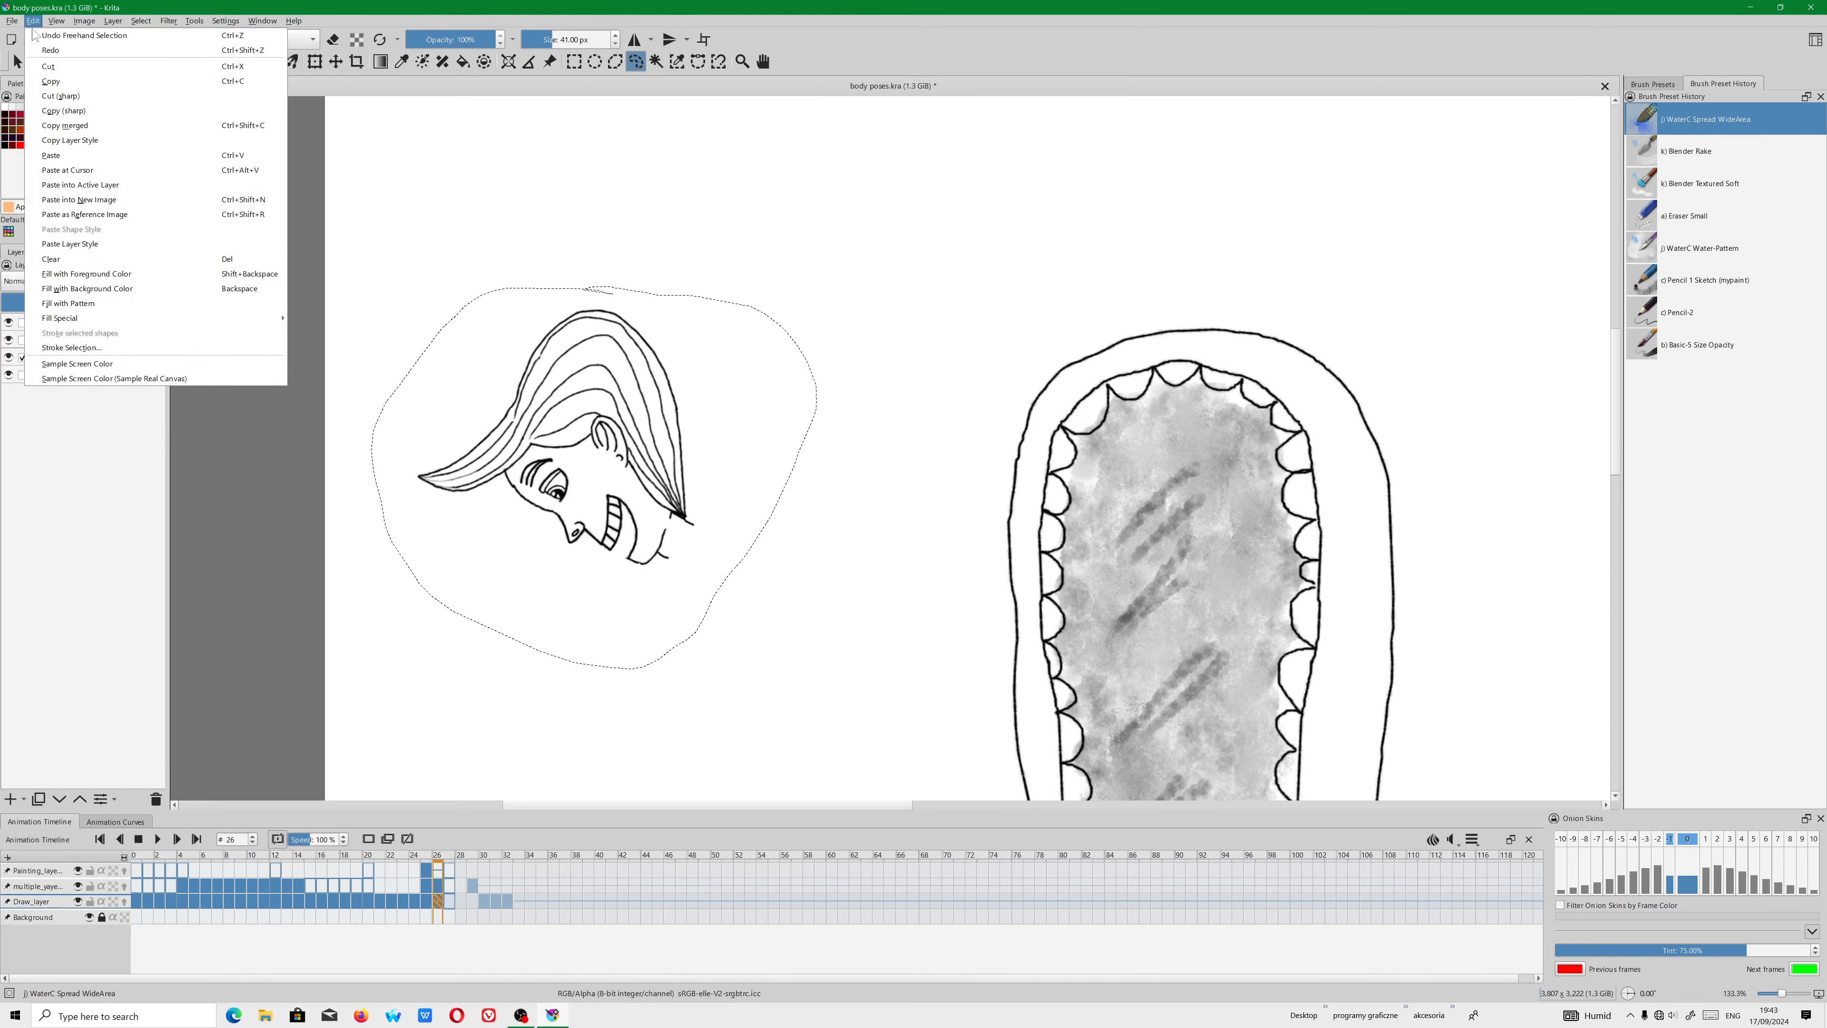
{"action": "left_click", "coordinate": [52, 81]}
Paste the copied head into the active layer on frame 27.
{"action": "left_click", "coordinate": [448, 900]}
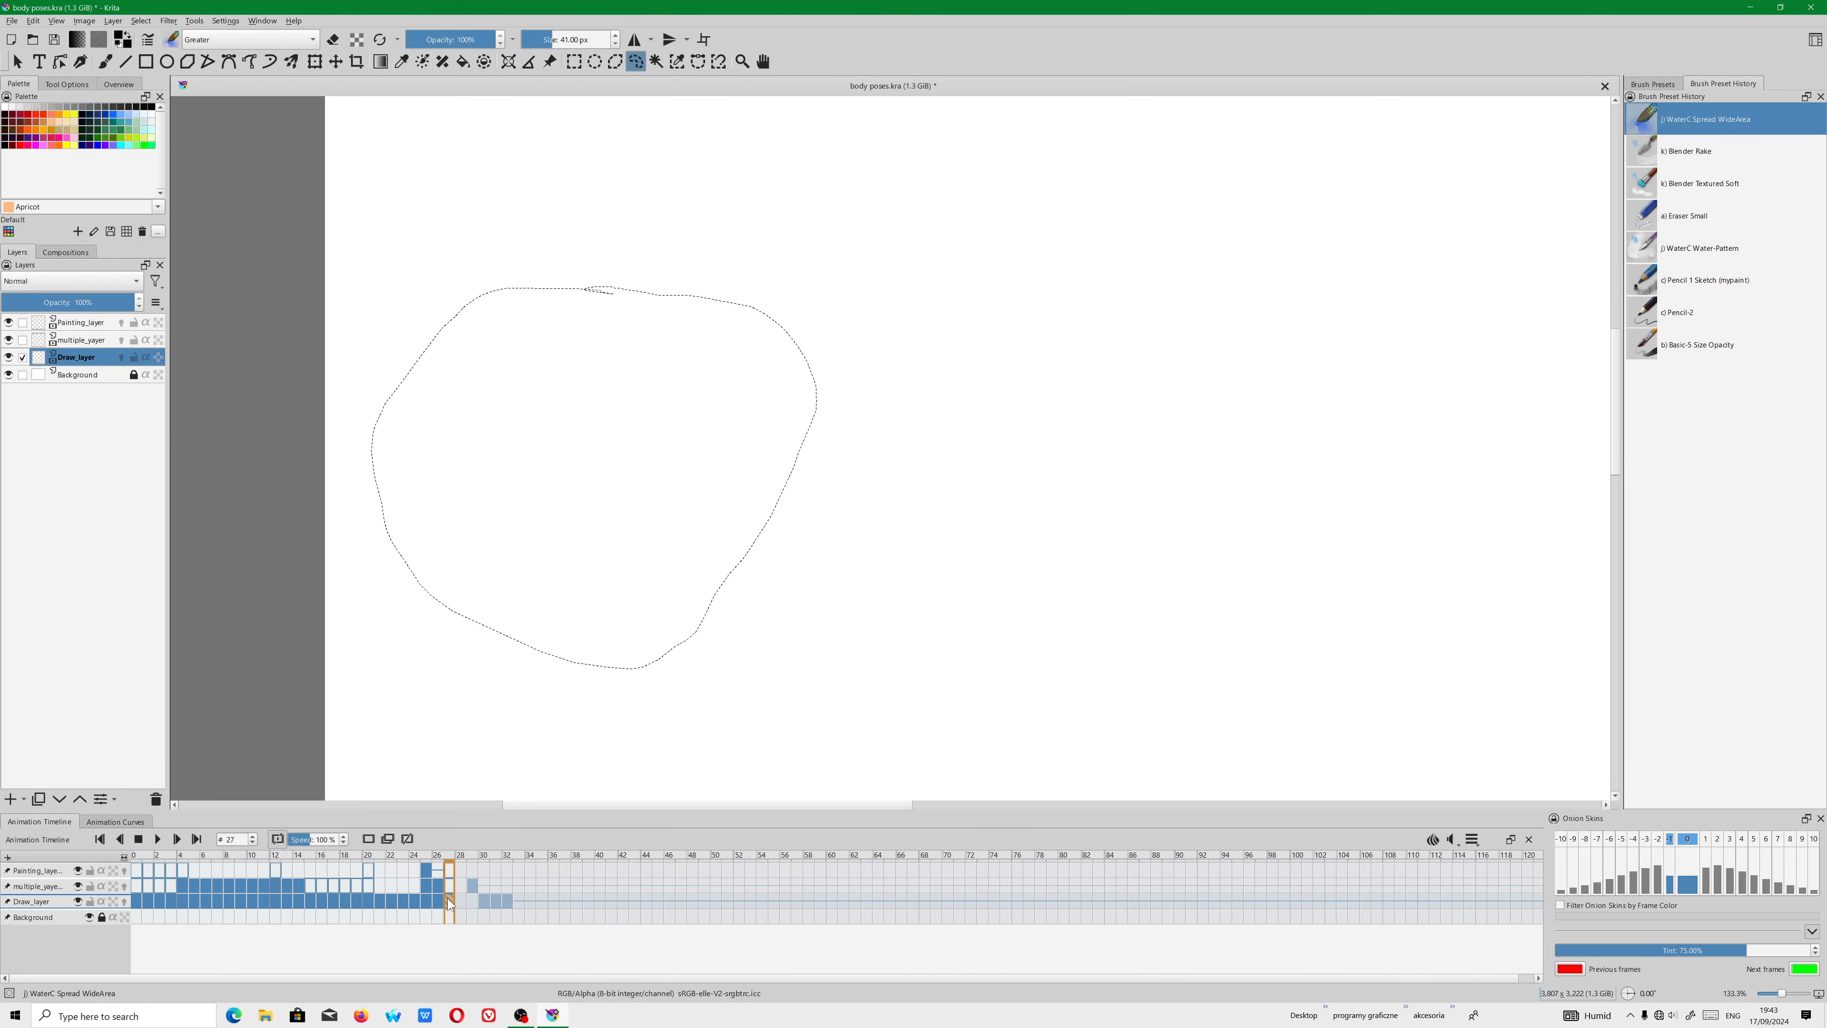
{"action": "scroll", "coordinate": [546, 693], "scroll_direction": "down", "scroll_amount": 2}
{"action": "left_click_drag", "start_coordinate": [620, 710], "coordinate": [538, 489]}
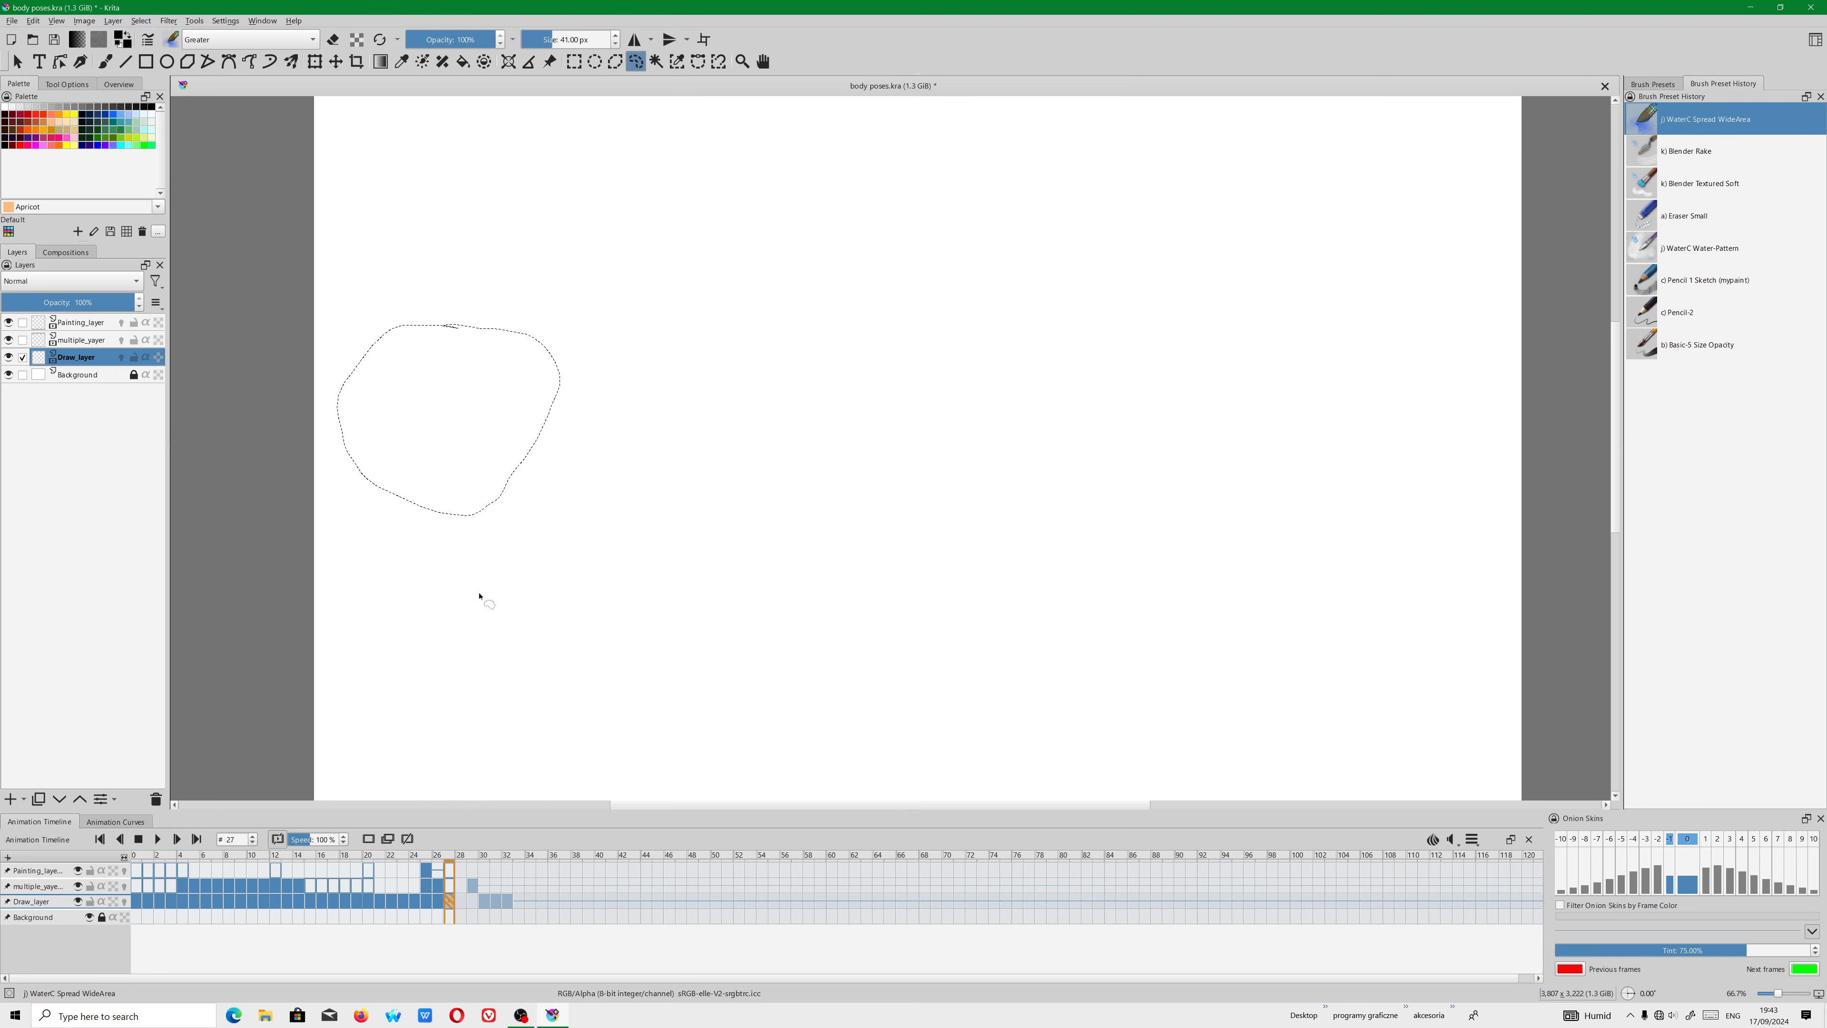
{"action": "left_click", "coordinate": [32, 21]}
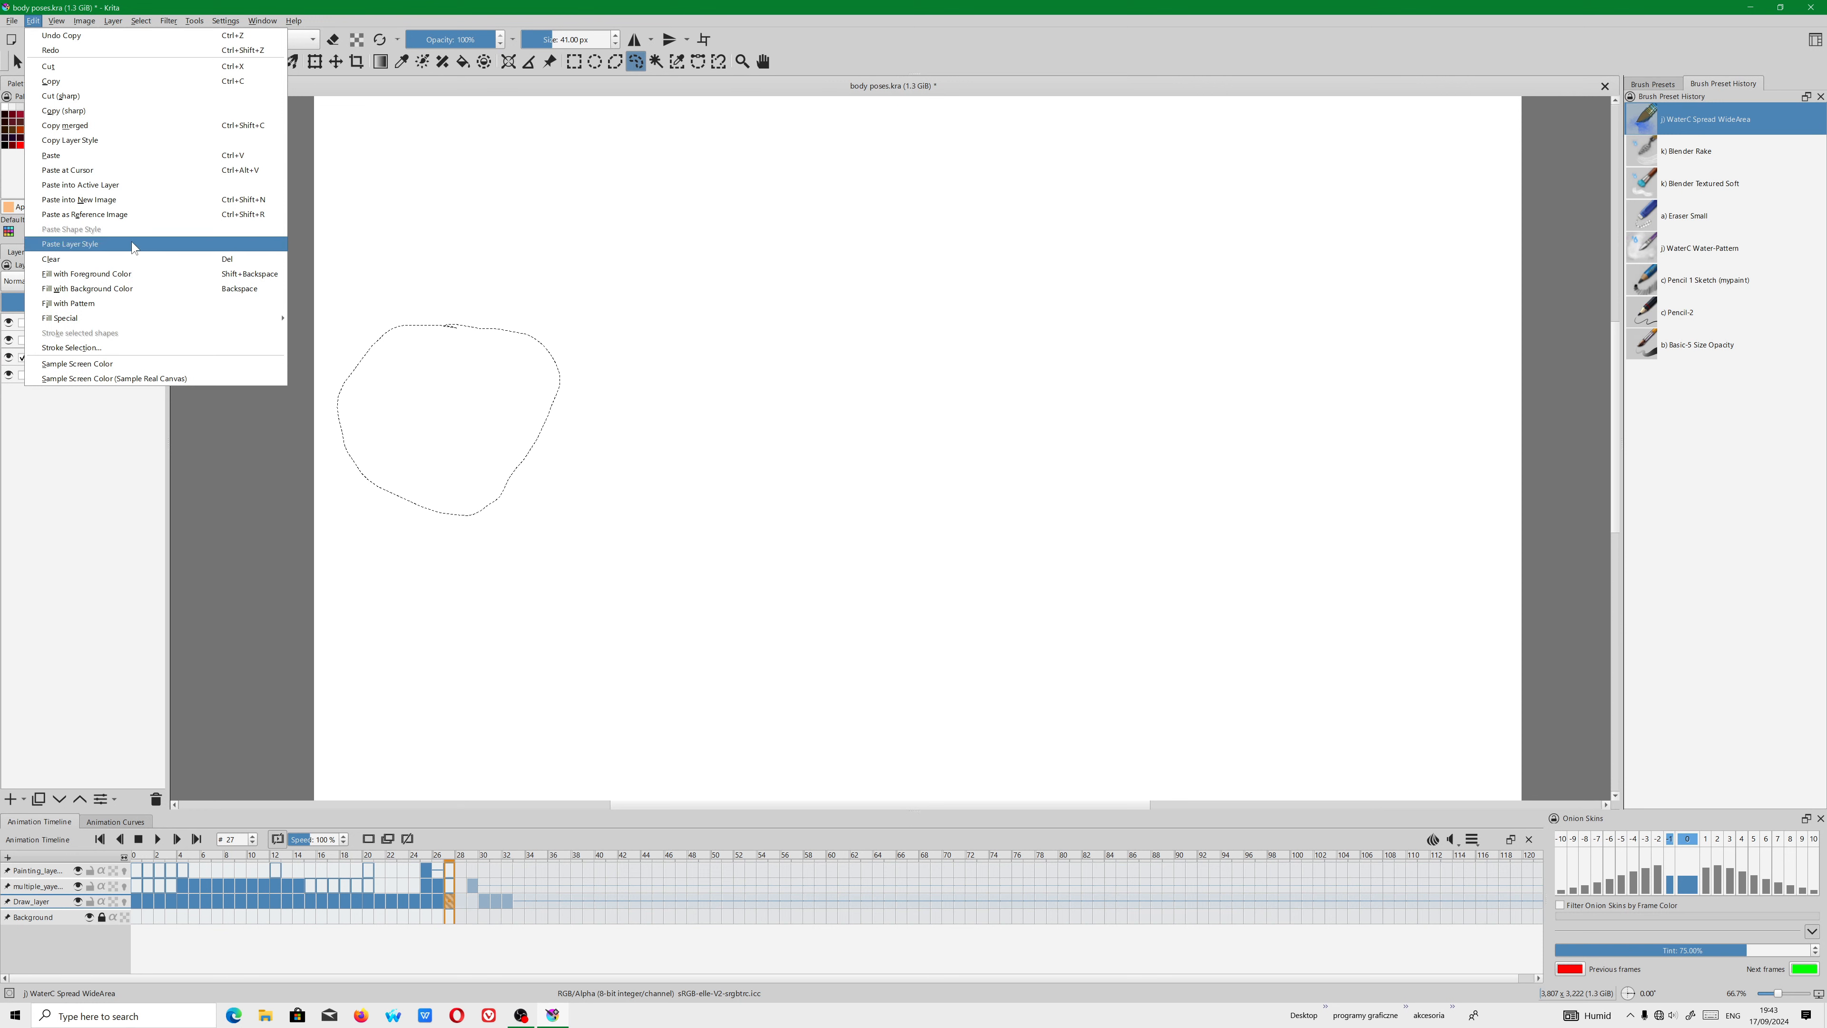
{"action": "left_click", "coordinate": [110, 189]}
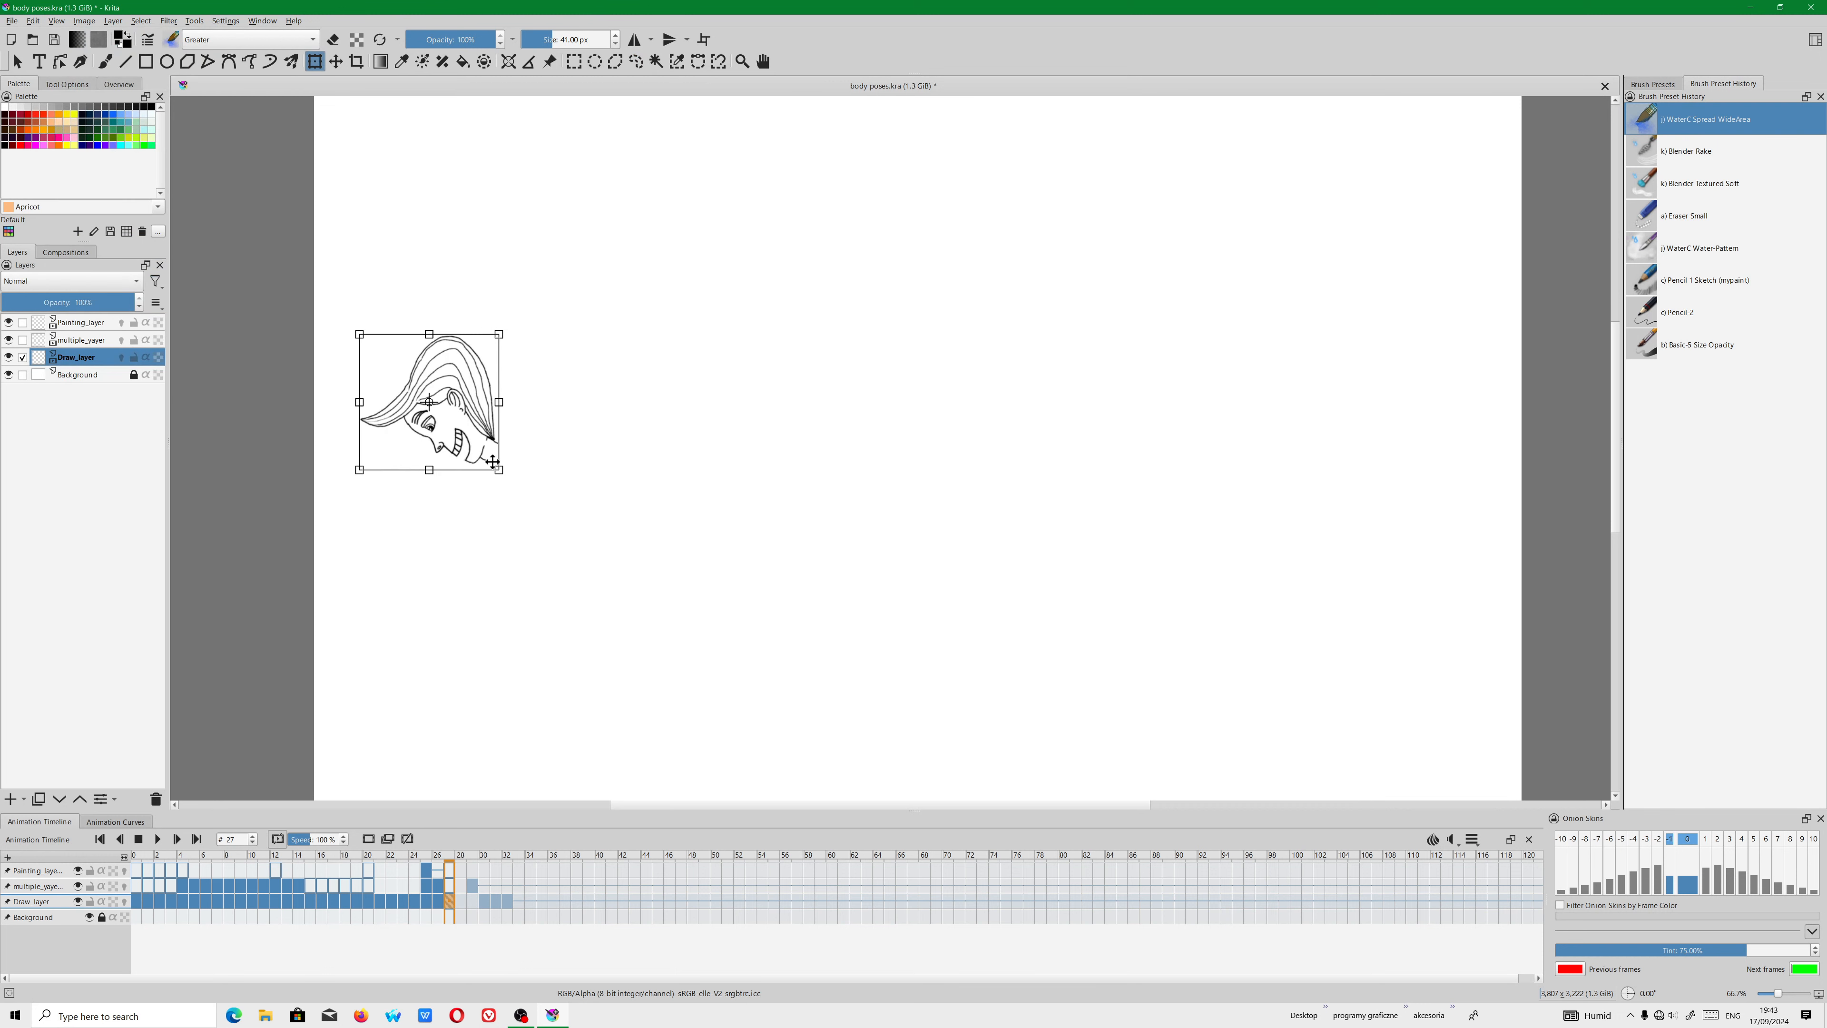
{"action": "scroll", "coordinate": [495, 450], "scroll_direction": "down", "scroll_amount": 1}
{"action": "scroll", "coordinate": [495, 449], "scroll_direction": "up", "scroll_amount": 2}
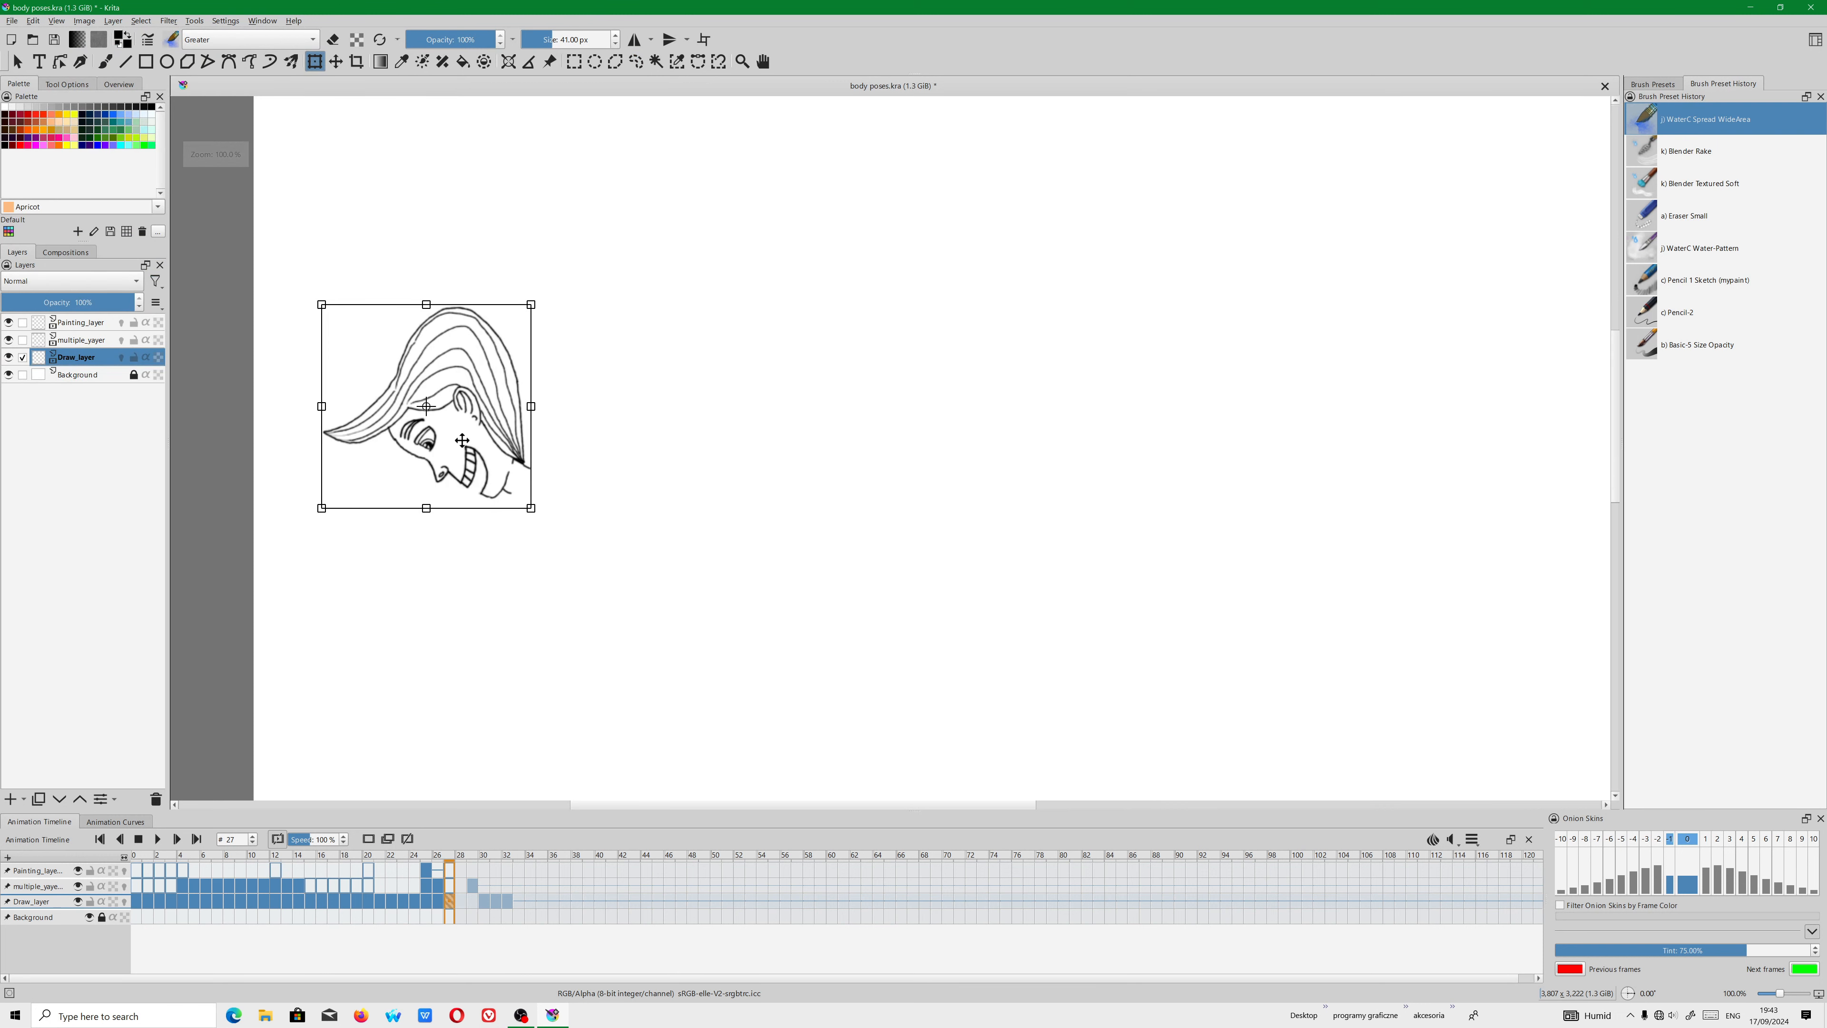
Find the Paste action in the keyboard shortcut settings, set its shortcut to Custom with None, and save the settings.
{"action": "left_click", "coordinate": [33, 21]}
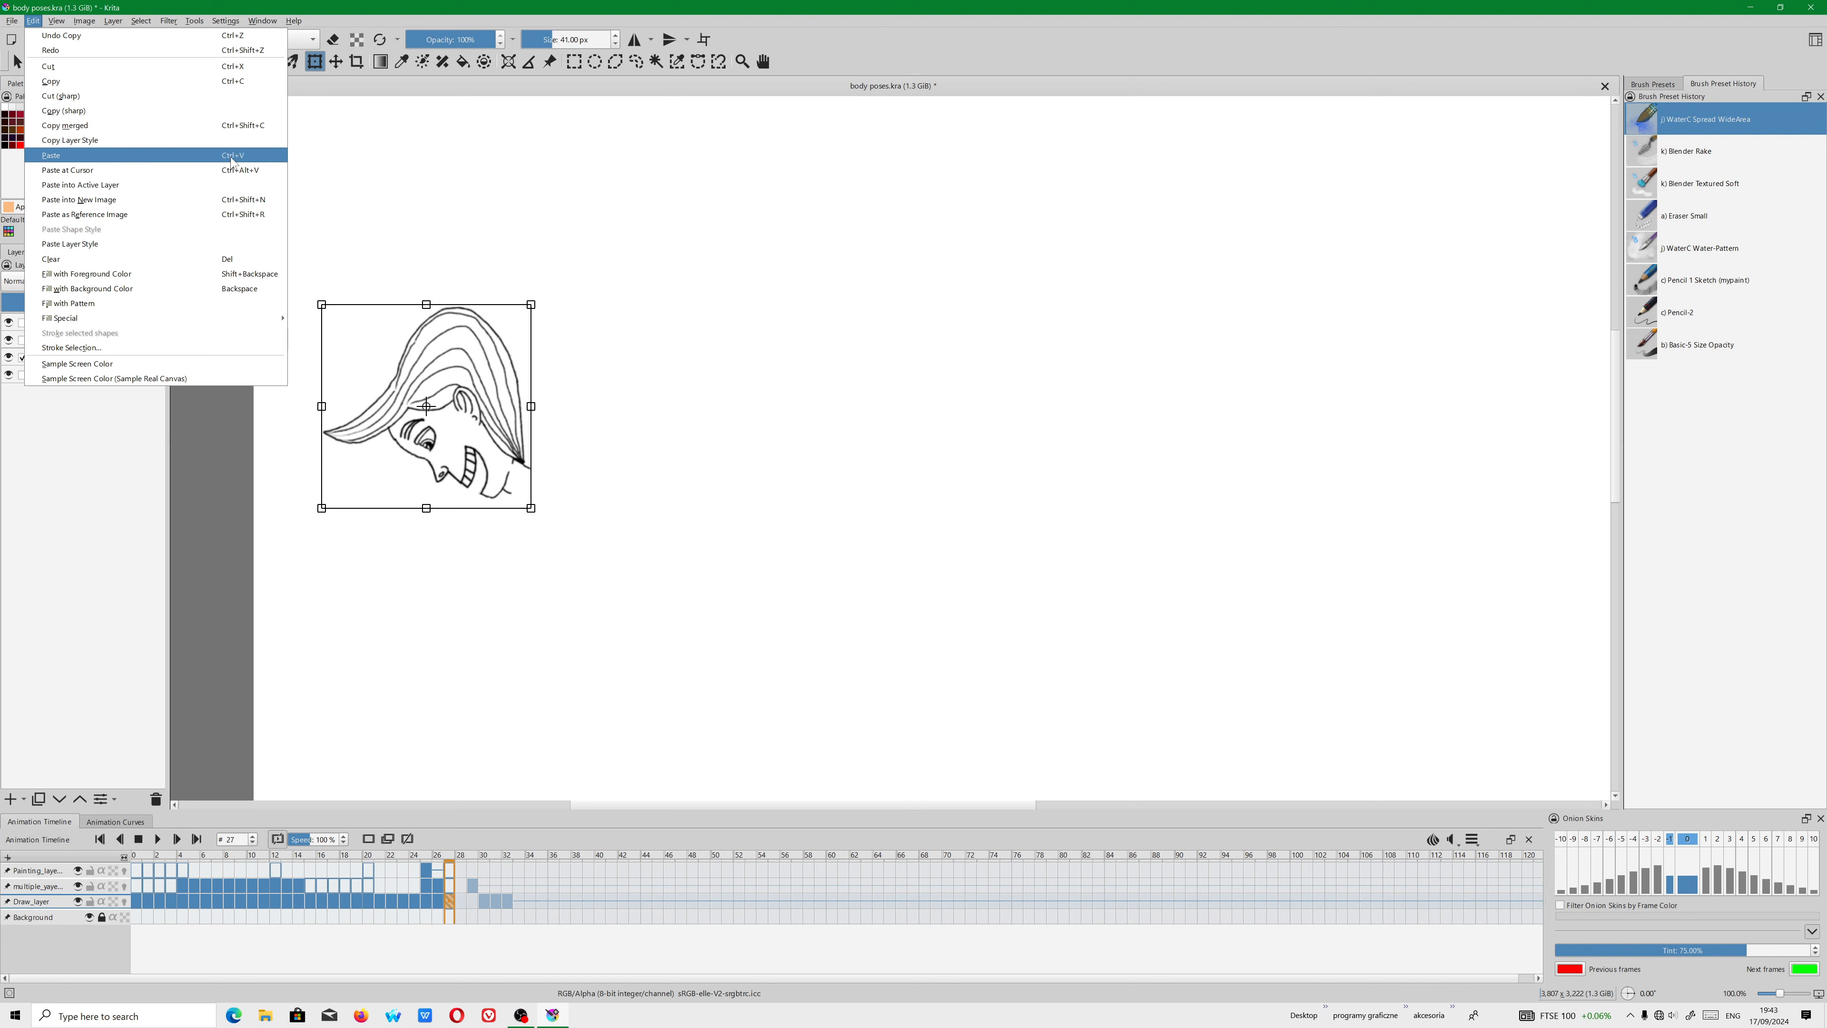
{"action": "mouse_move", "coordinate": [234, 20]}
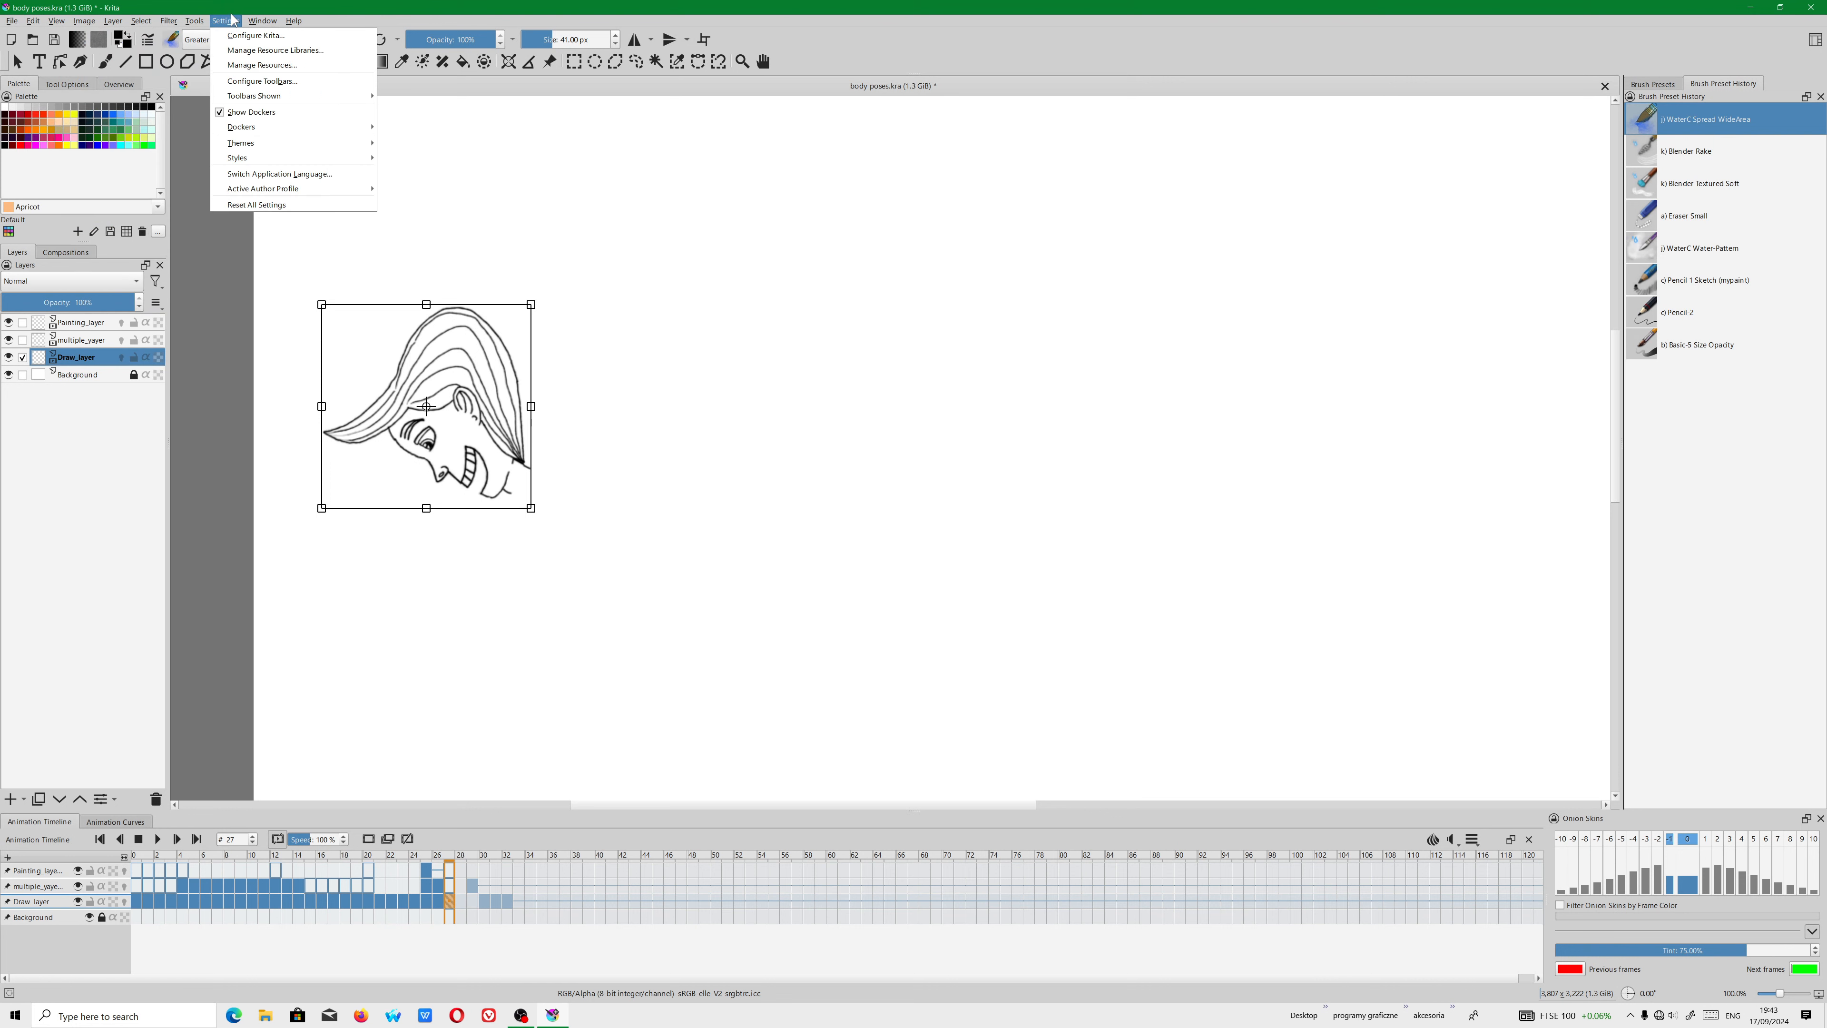
{"action": "left_click", "coordinate": [240, 35]}
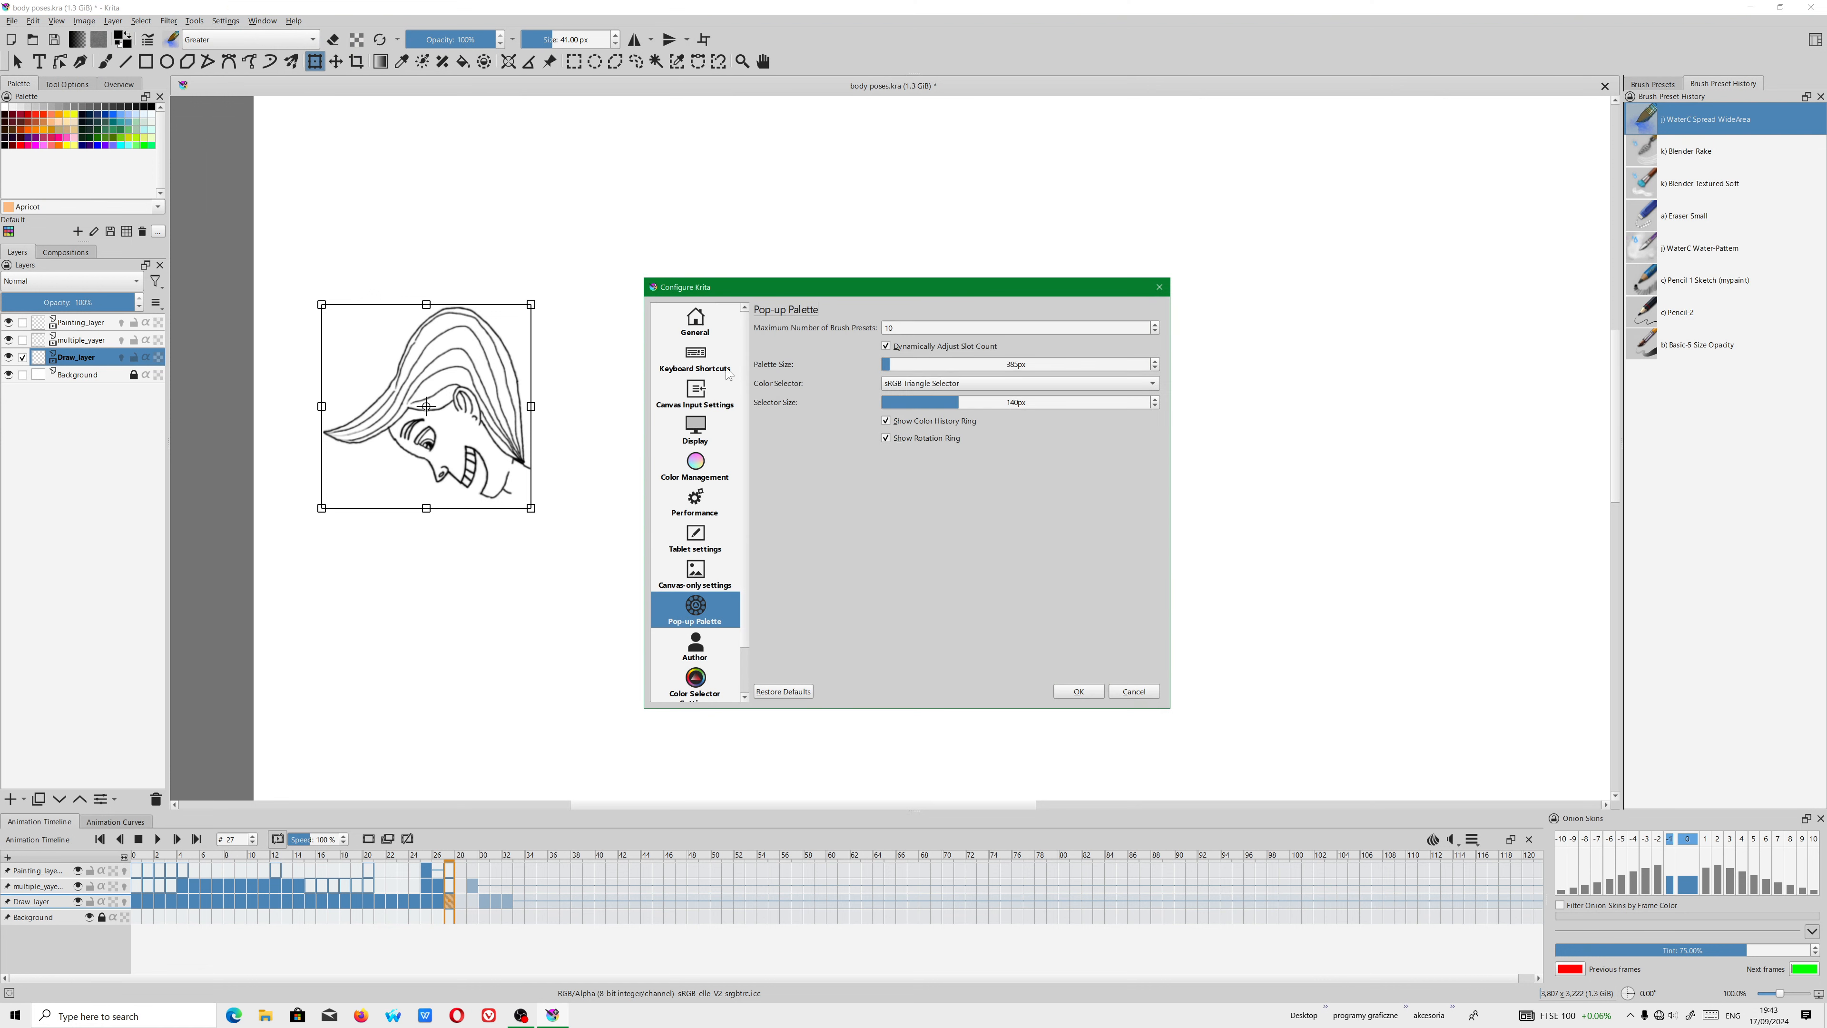
{"action": "left_click", "coordinate": [694, 354]}
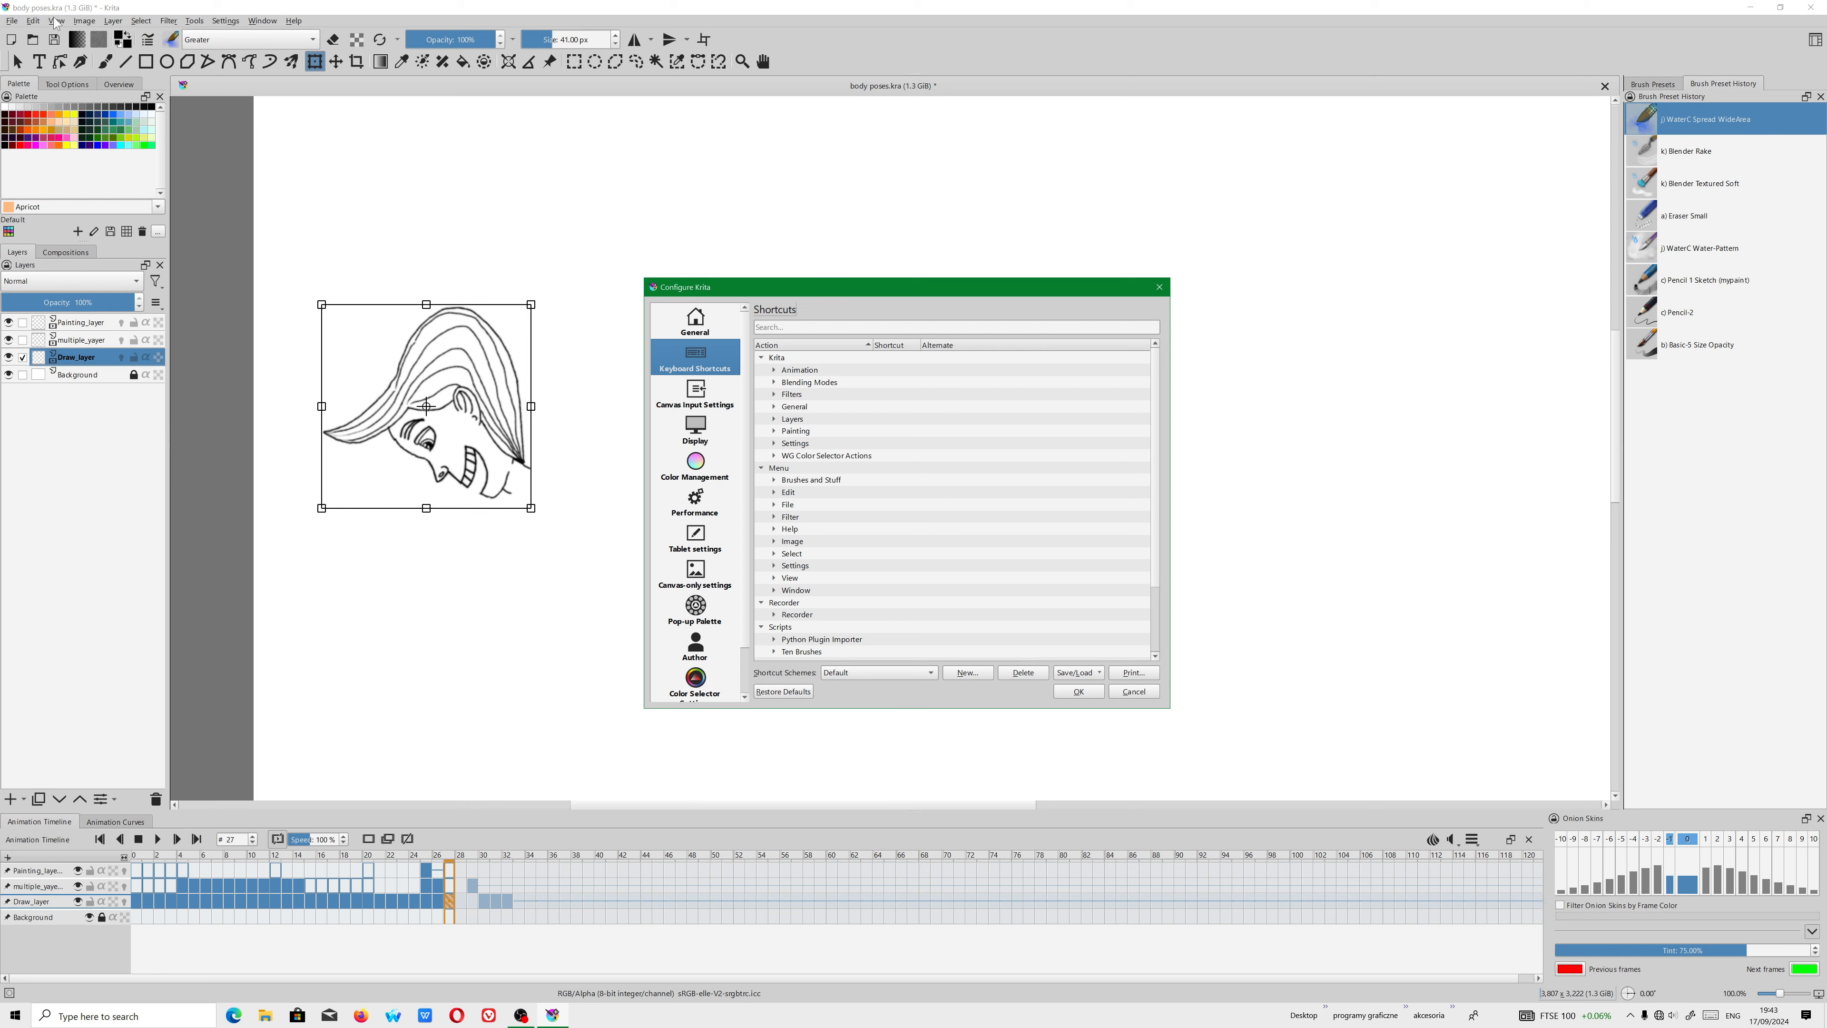
{"action": "left_click", "coordinate": [810, 328]}
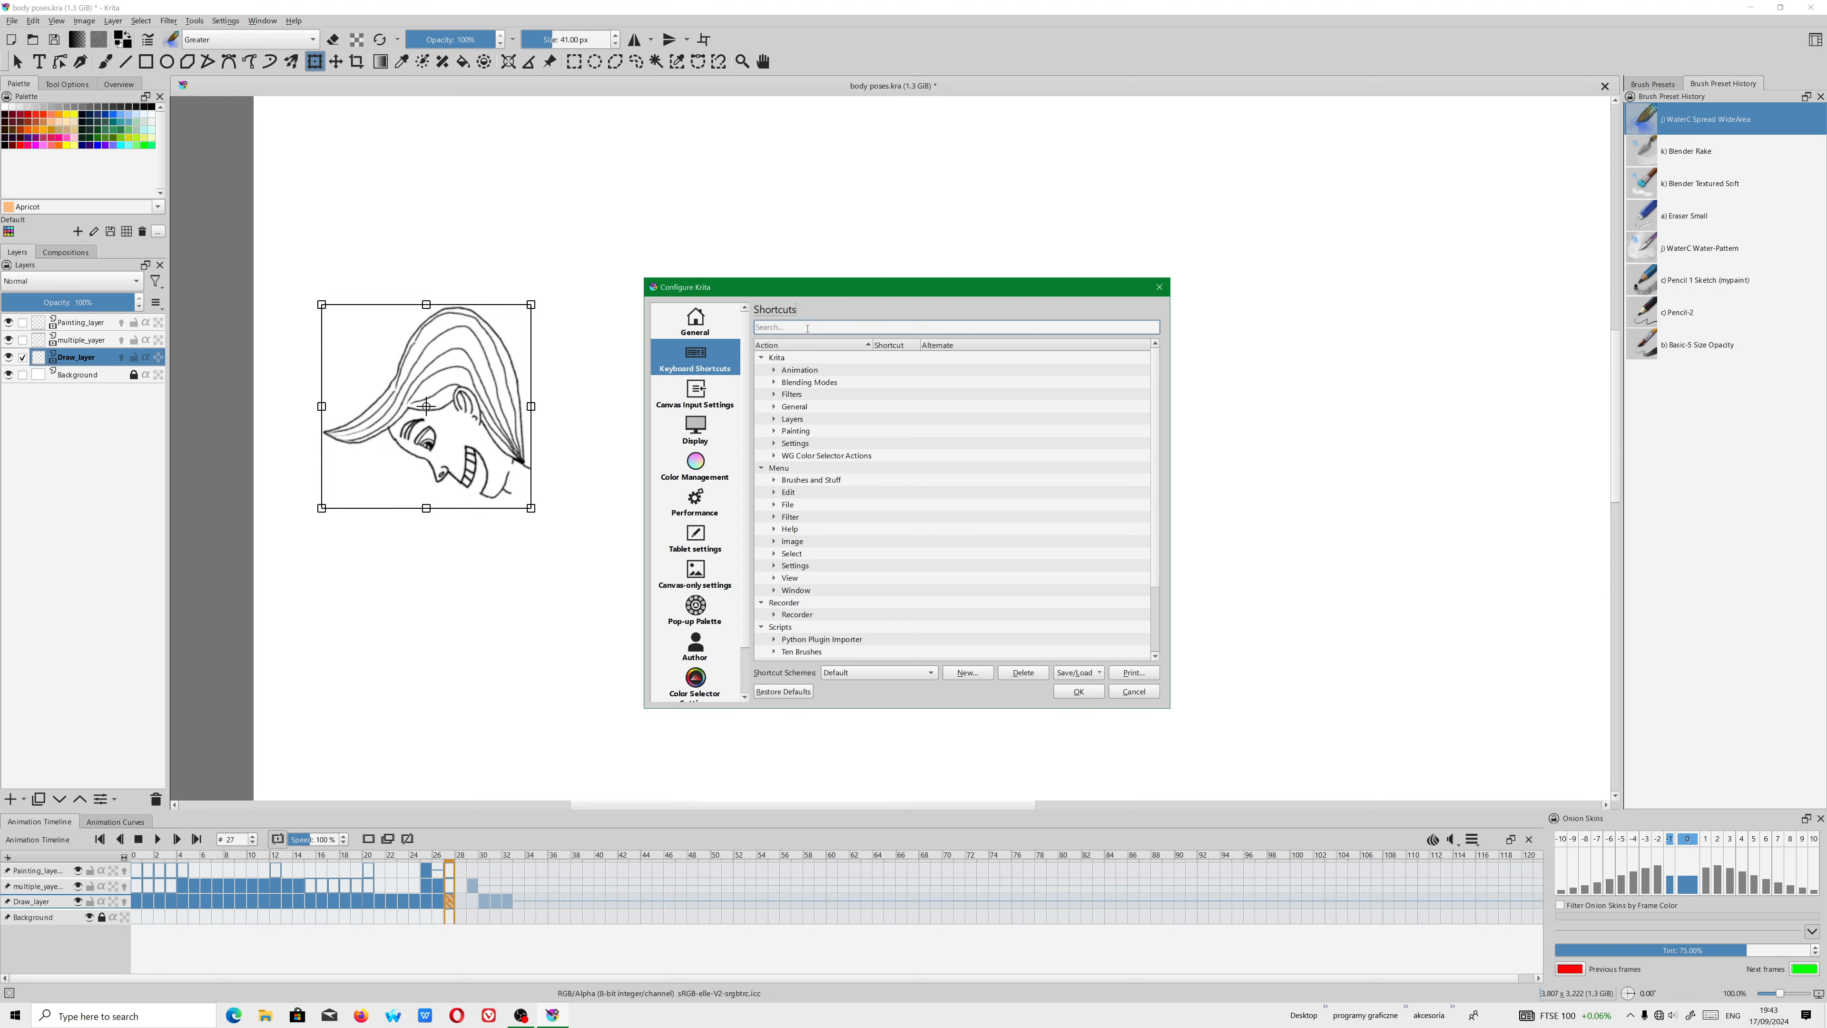
{"action": "type", "text": "paste"}
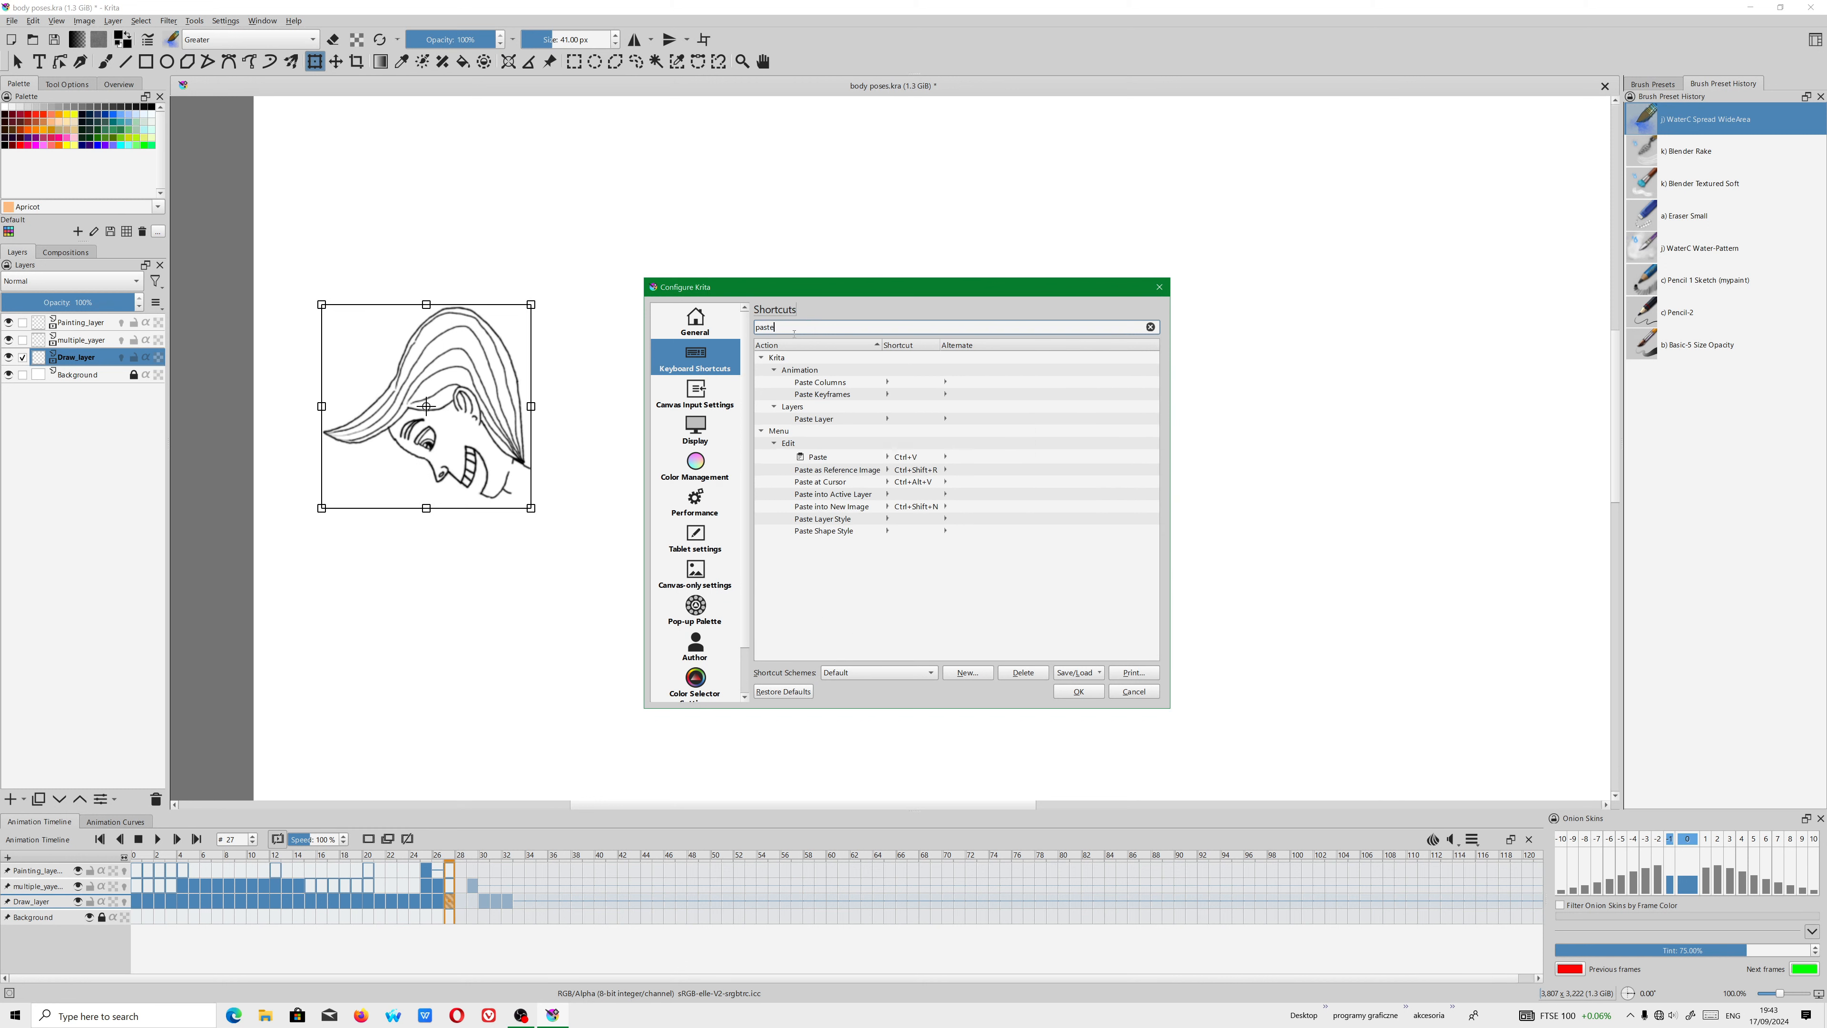
{"action": "left_click", "coordinate": [824, 458]}
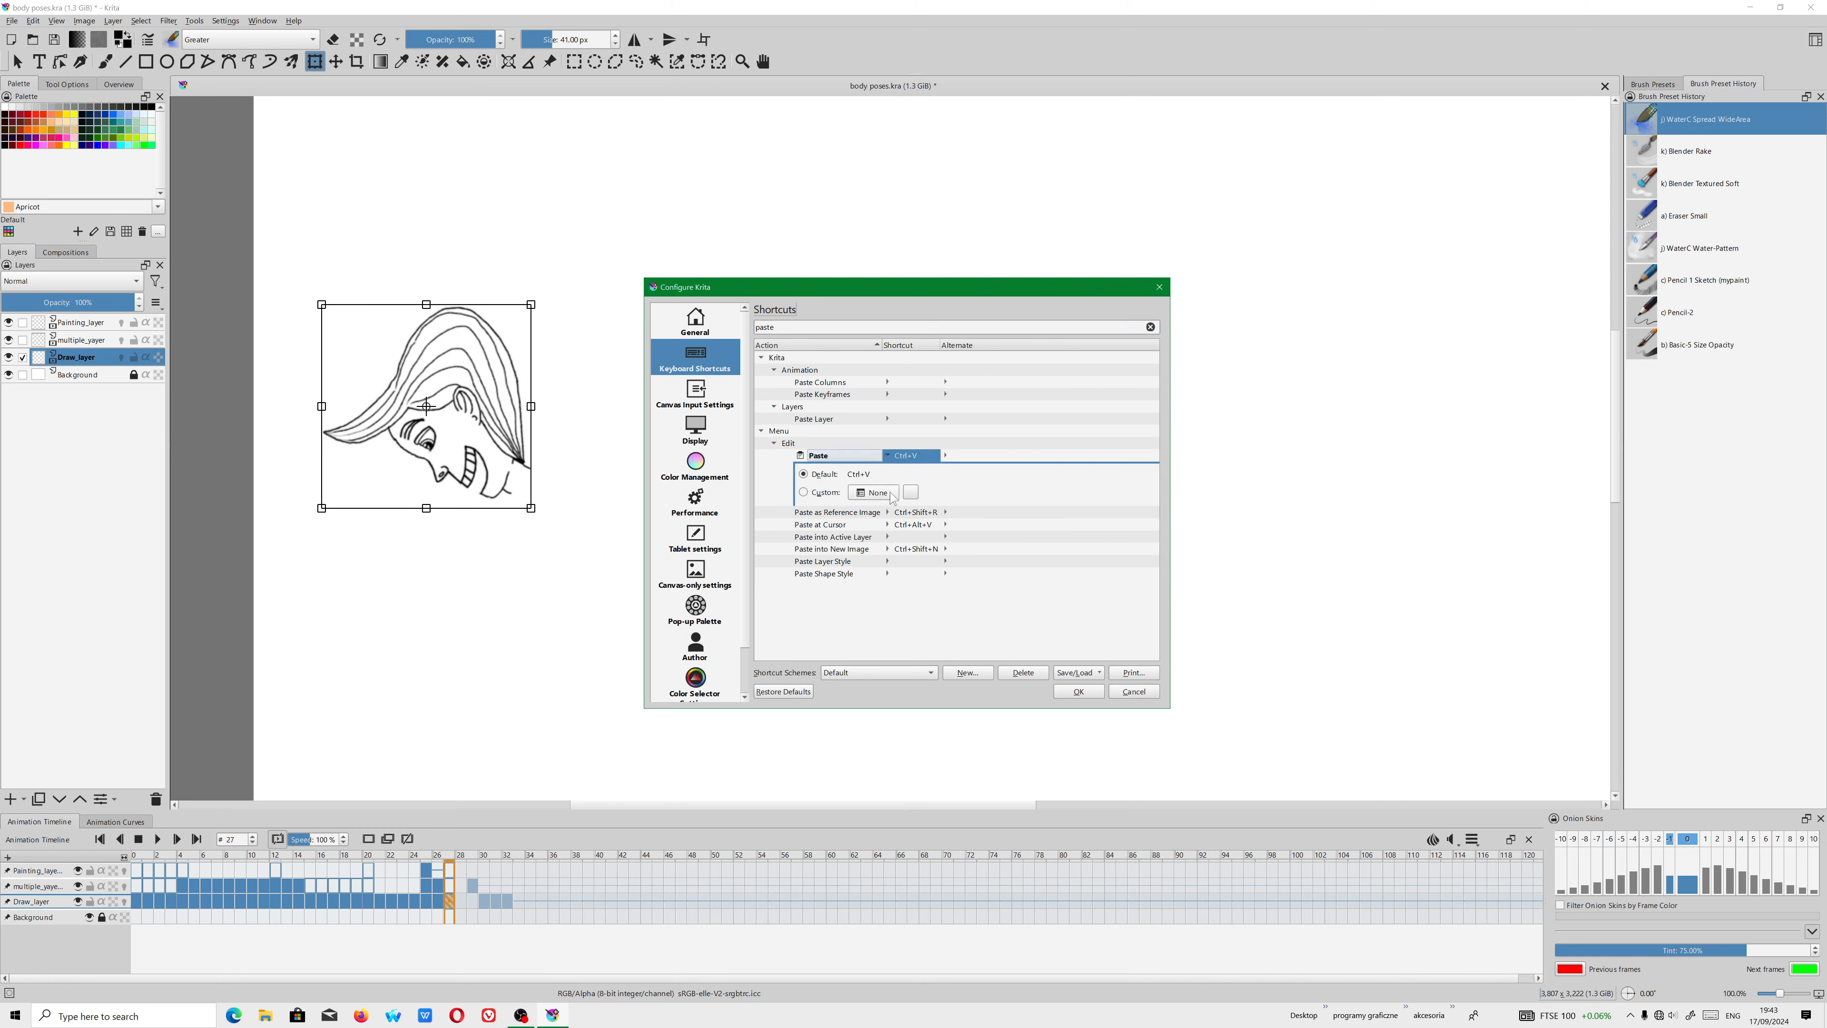
{"action": "left_click", "coordinate": [829, 495]}
{"action": "left_click", "coordinate": [1066, 692]}
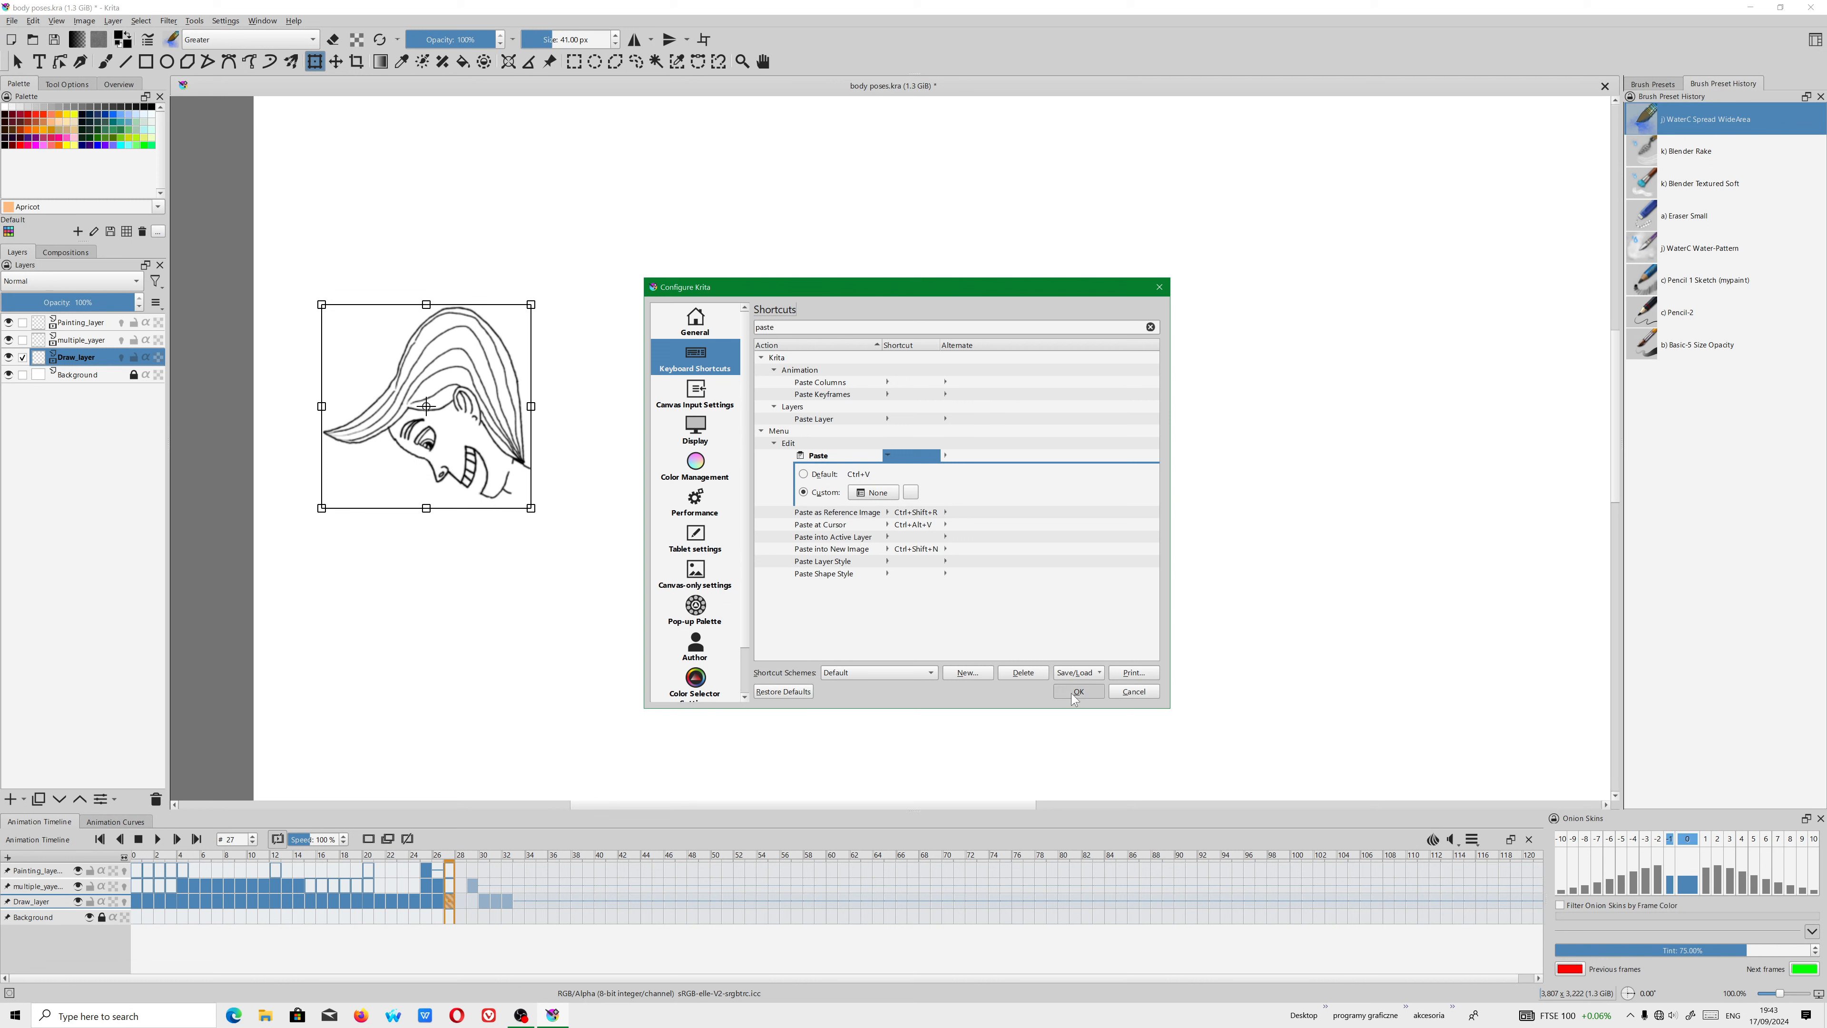
Find Paste into Active Layer in the keyboard shortcut settings and assign it the custom shortcut Ctrl+V.
{"action": "left_click", "coordinate": [33, 22]}
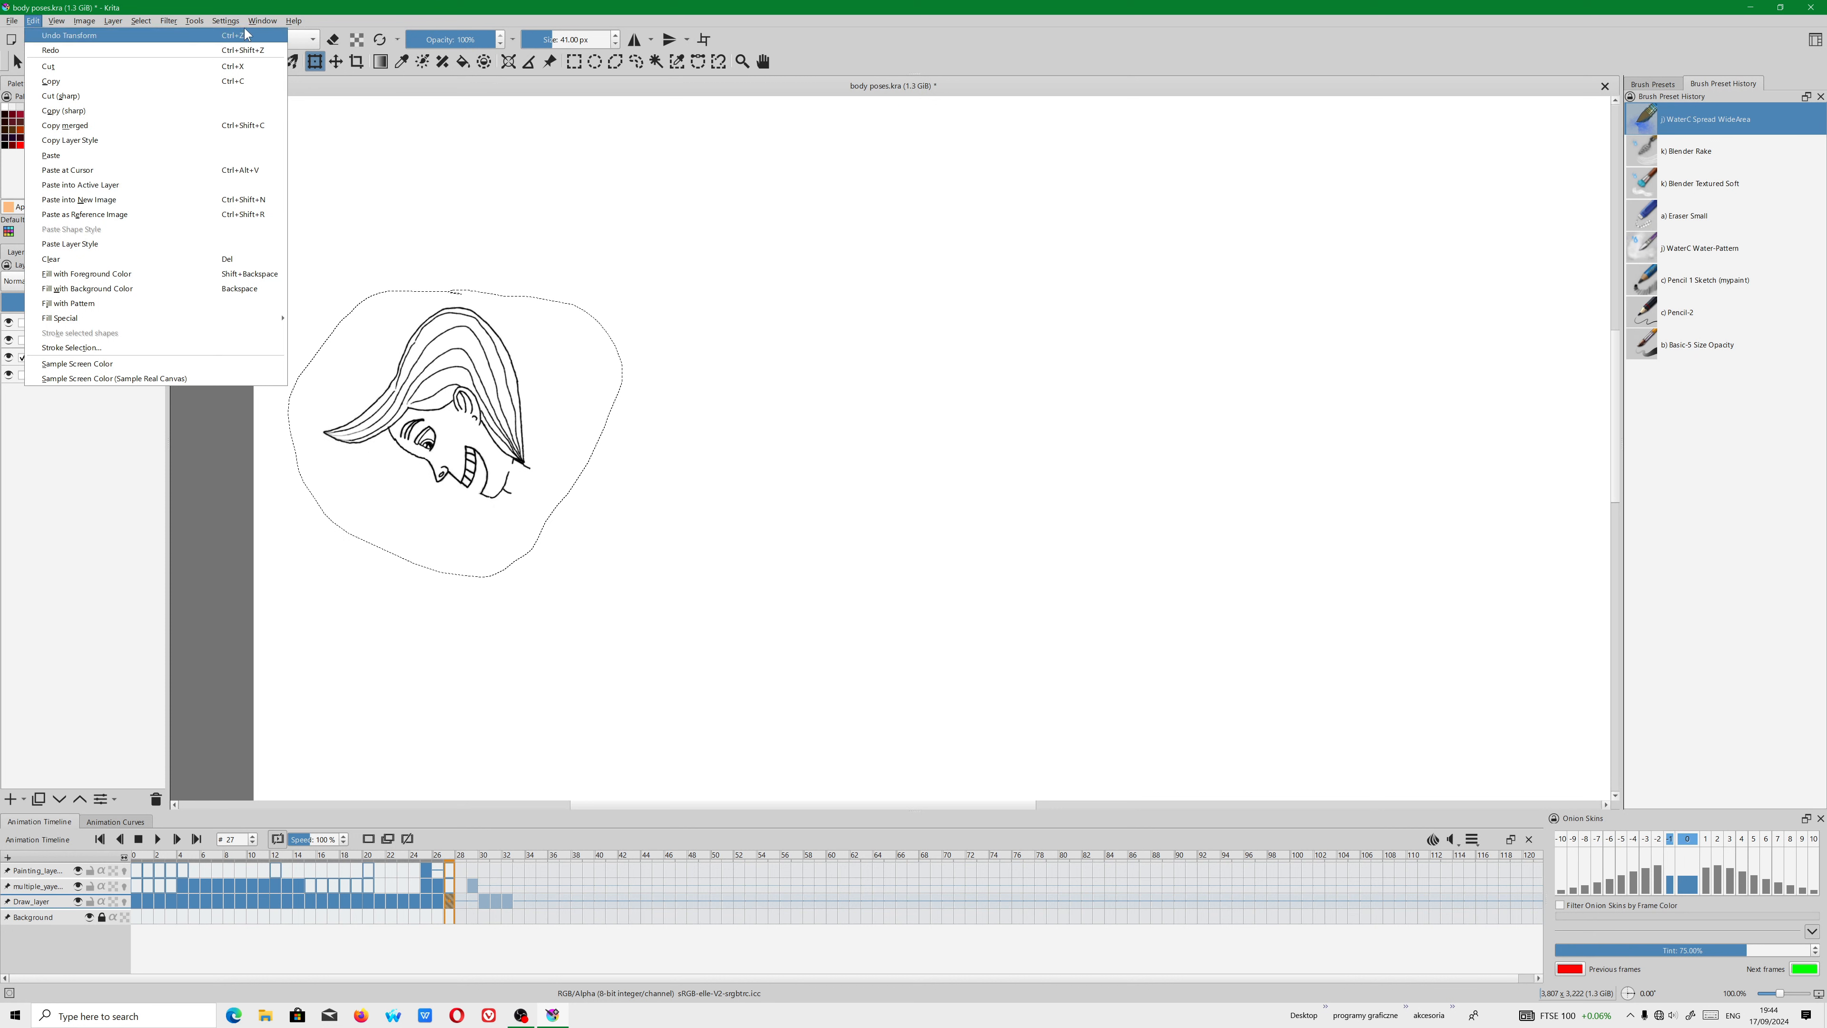
{"action": "key", "text": "Escape"}
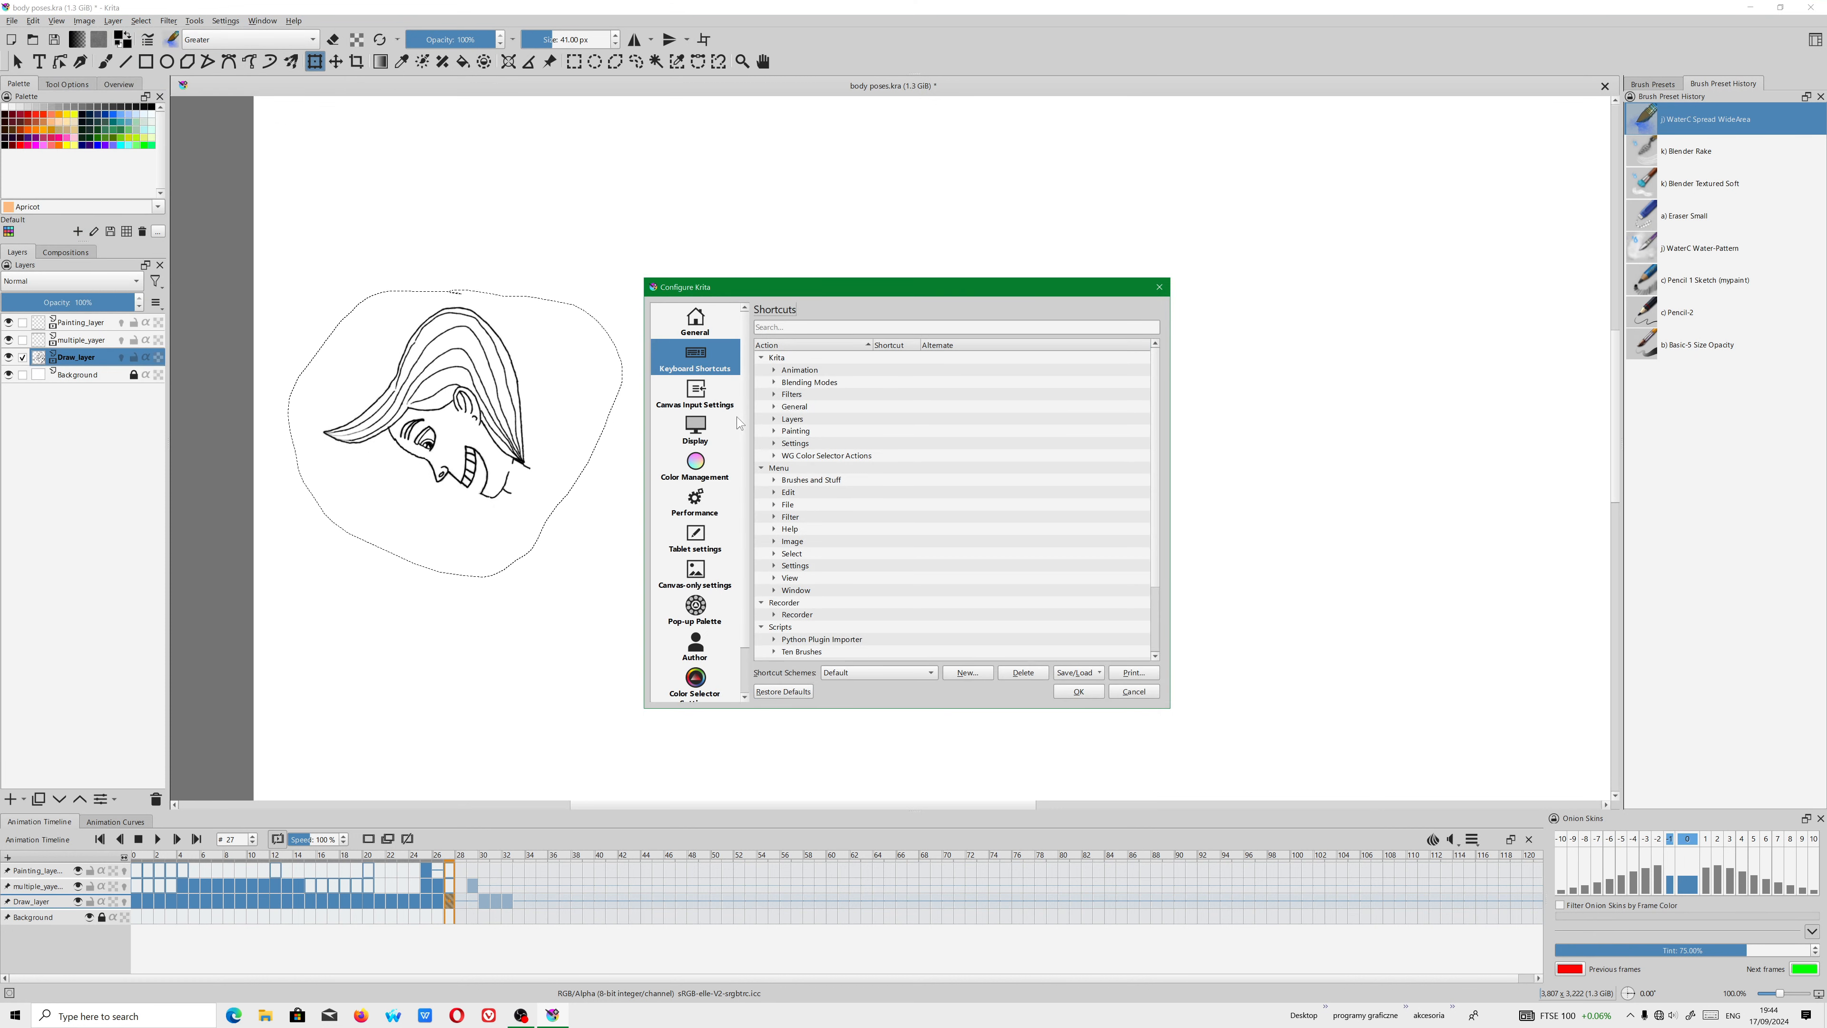
{"action": "left_click", "coordinate": [801, 326]}
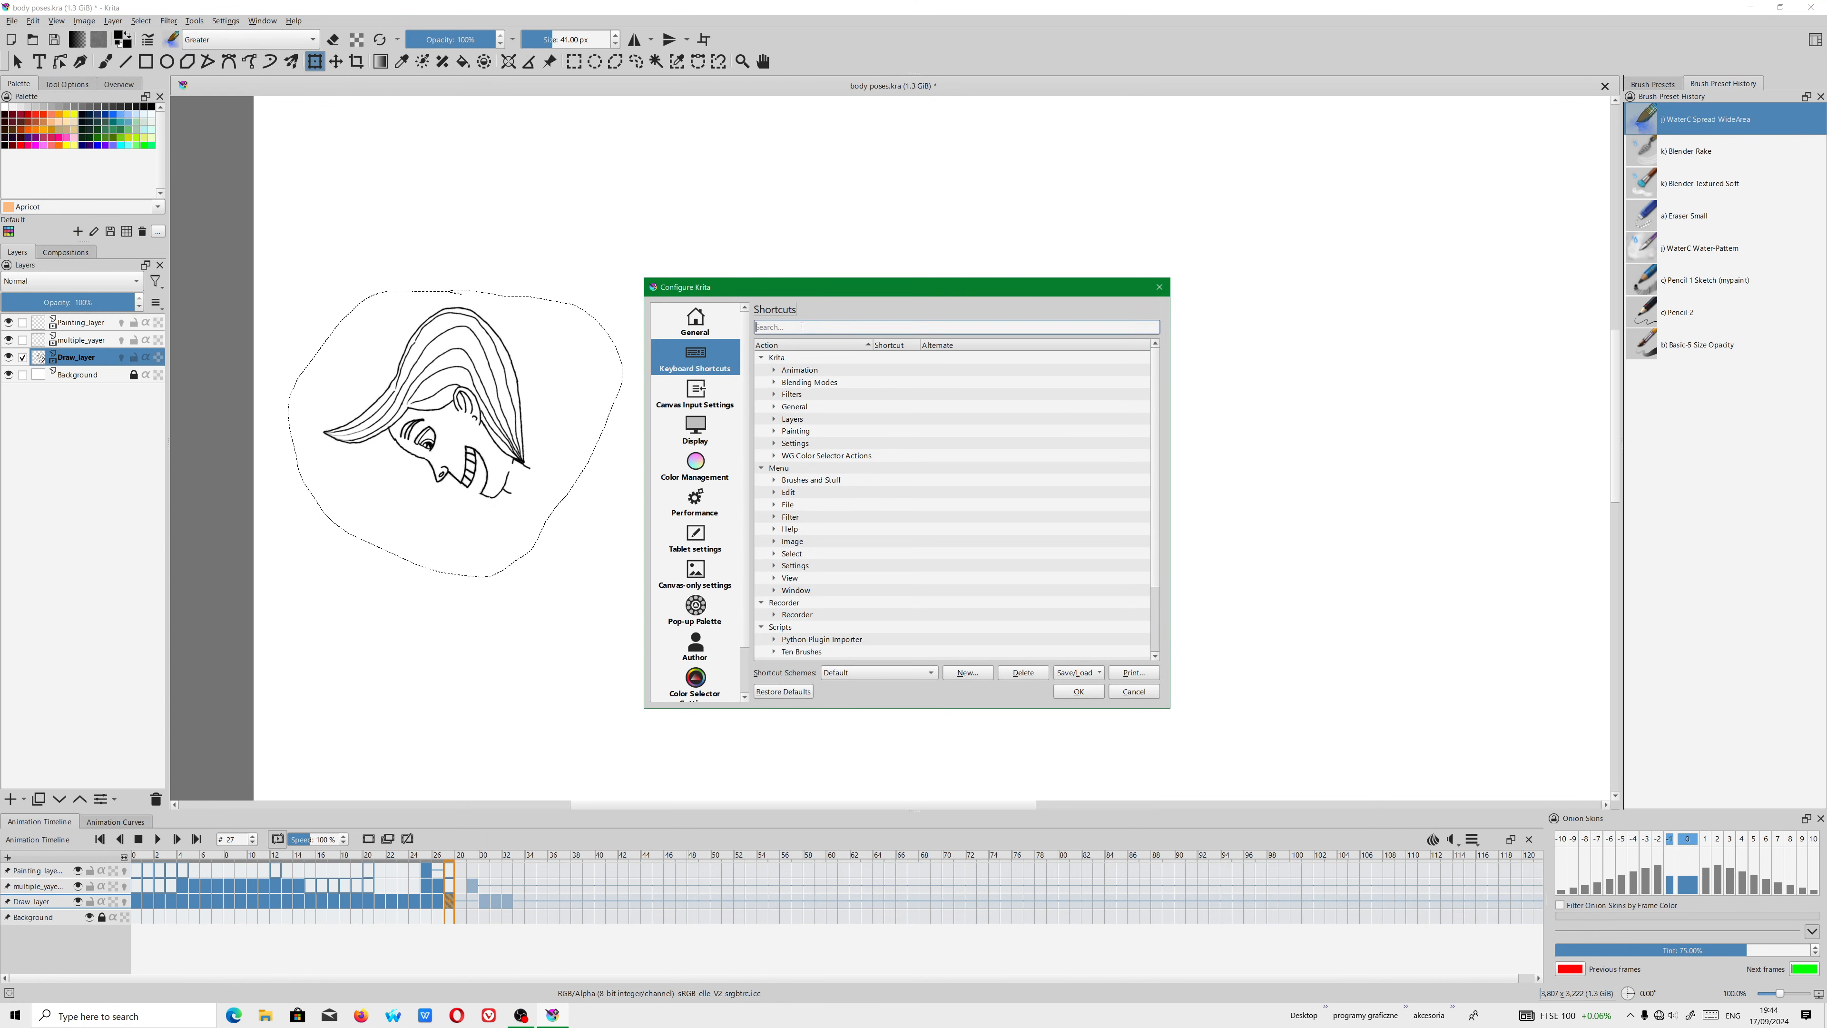
{"action": "type", "text": "past"}
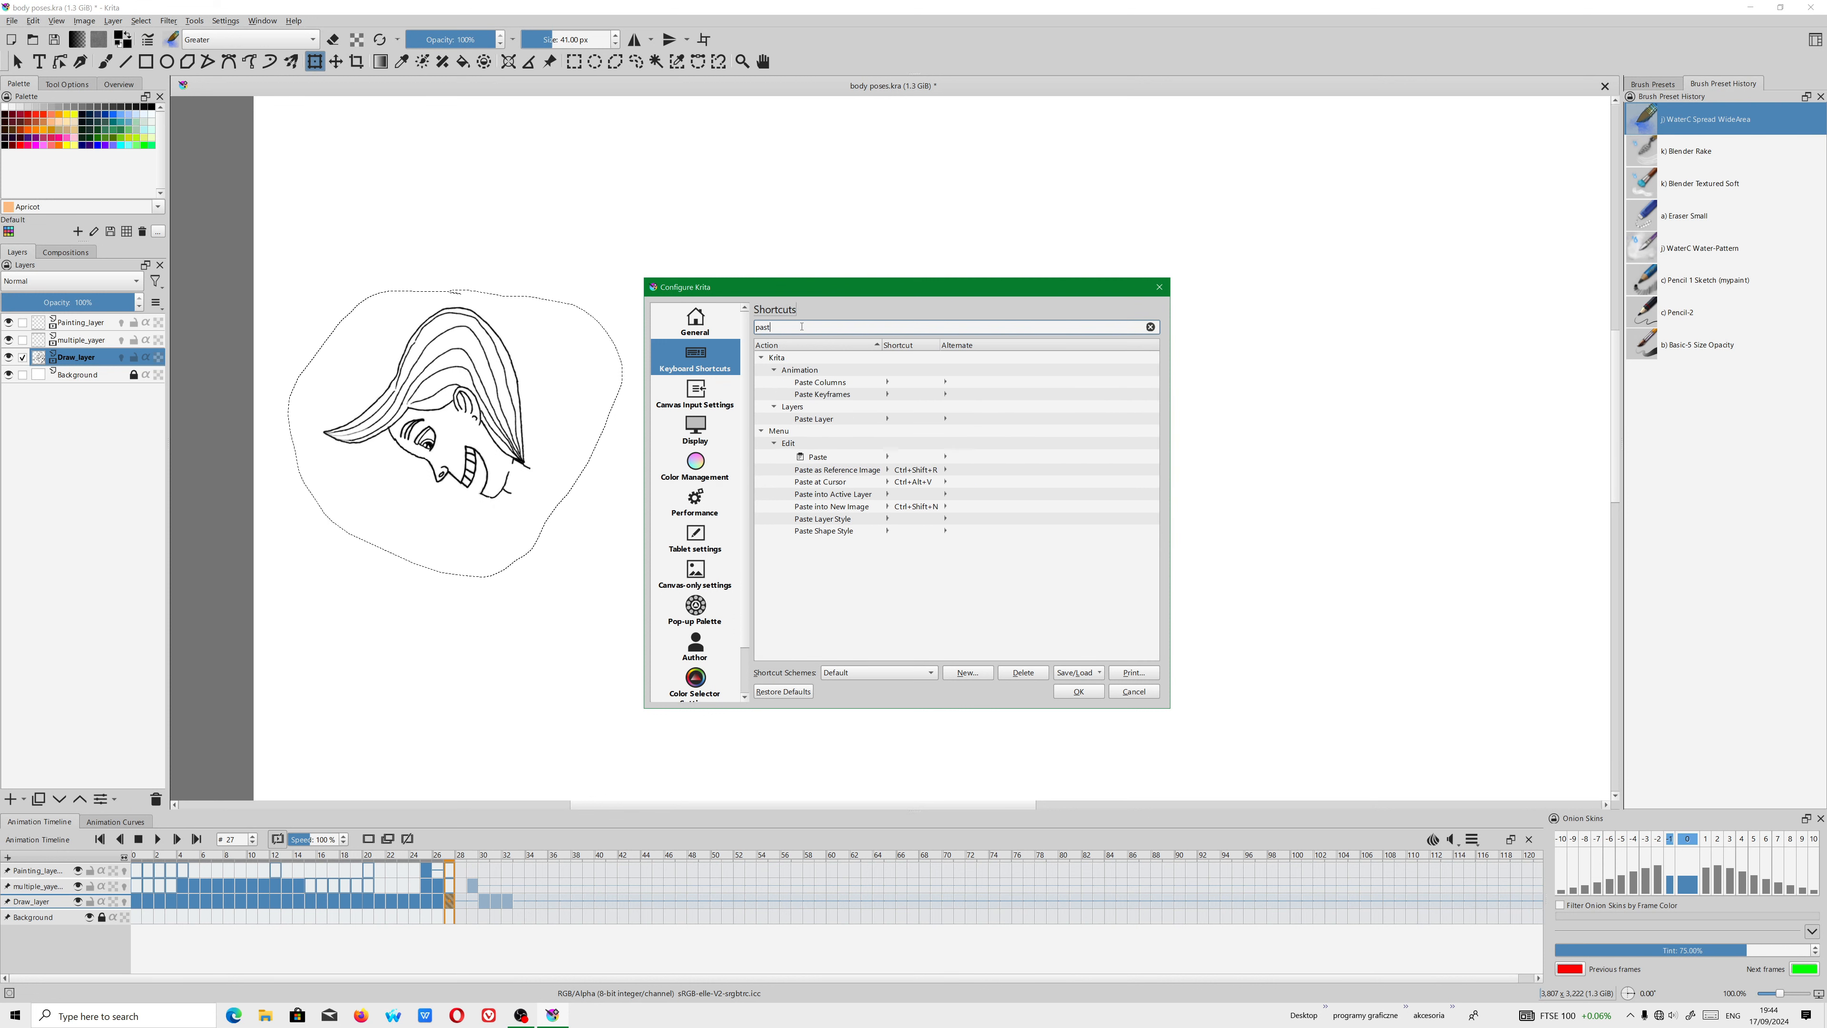
{"action": "type", "text": "e into"}
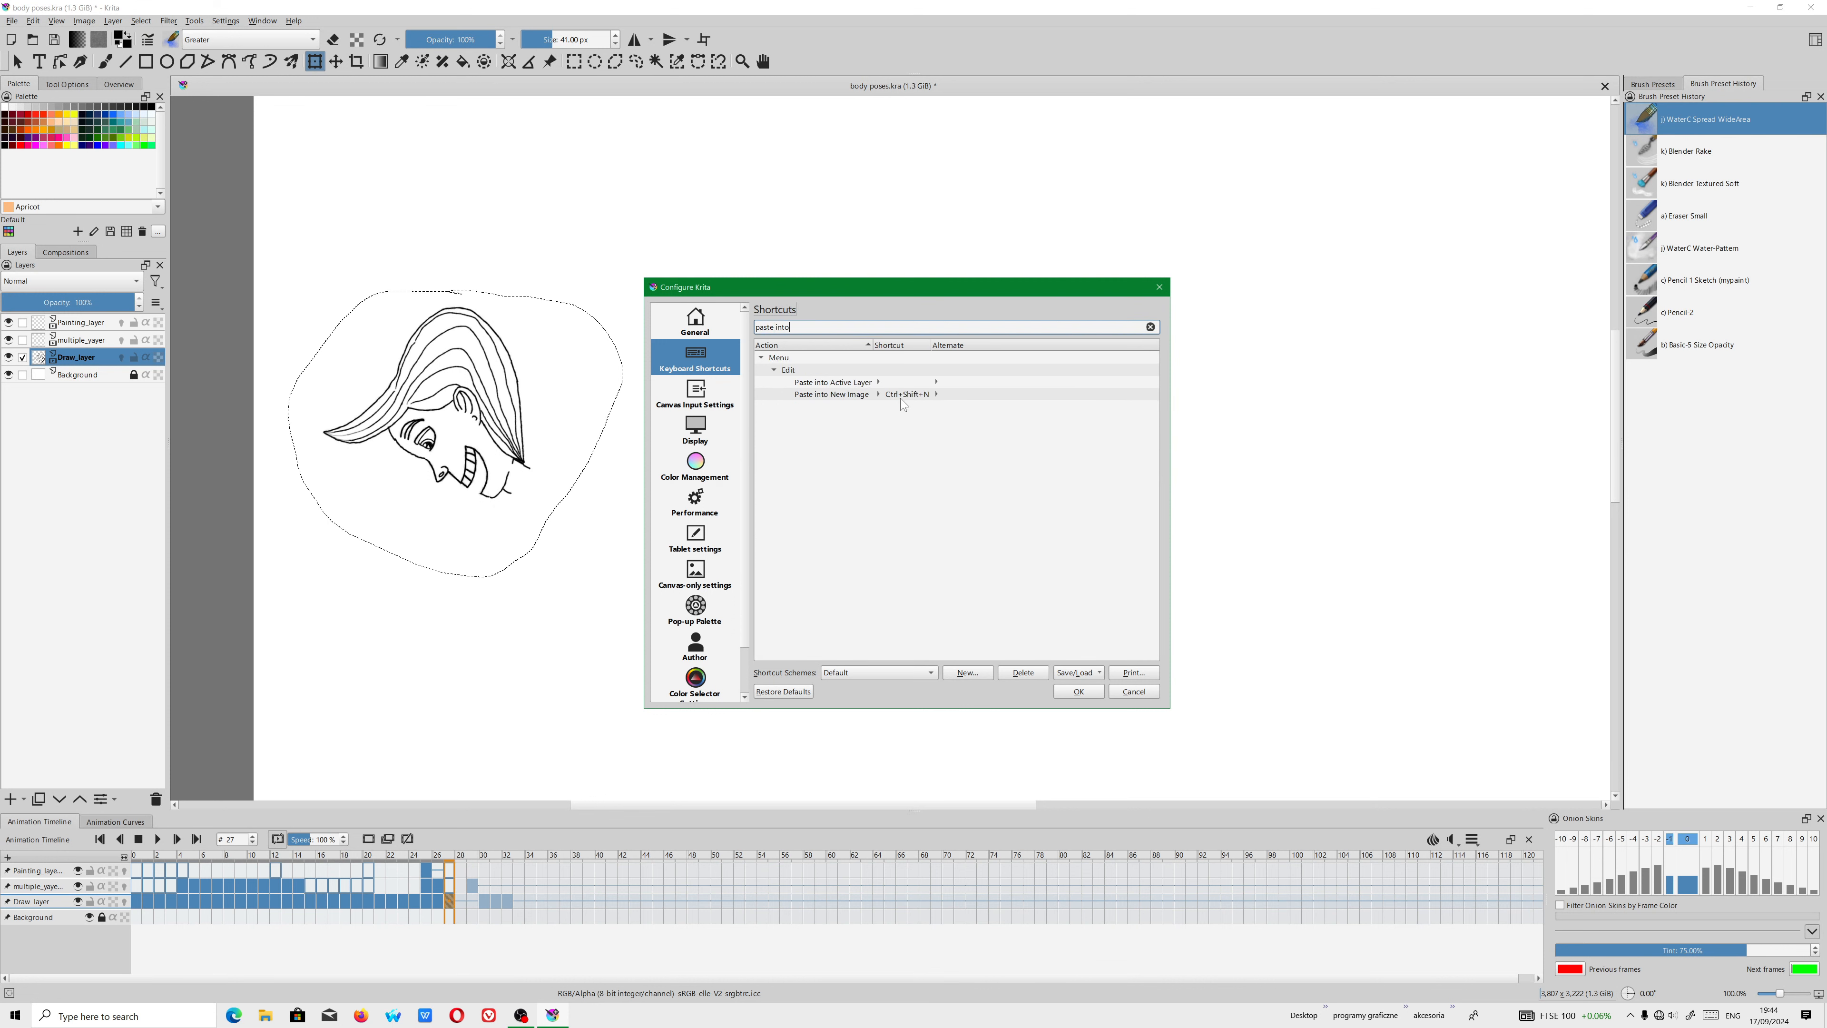
{"action": "left_click", "coordinate": [839, 383]}
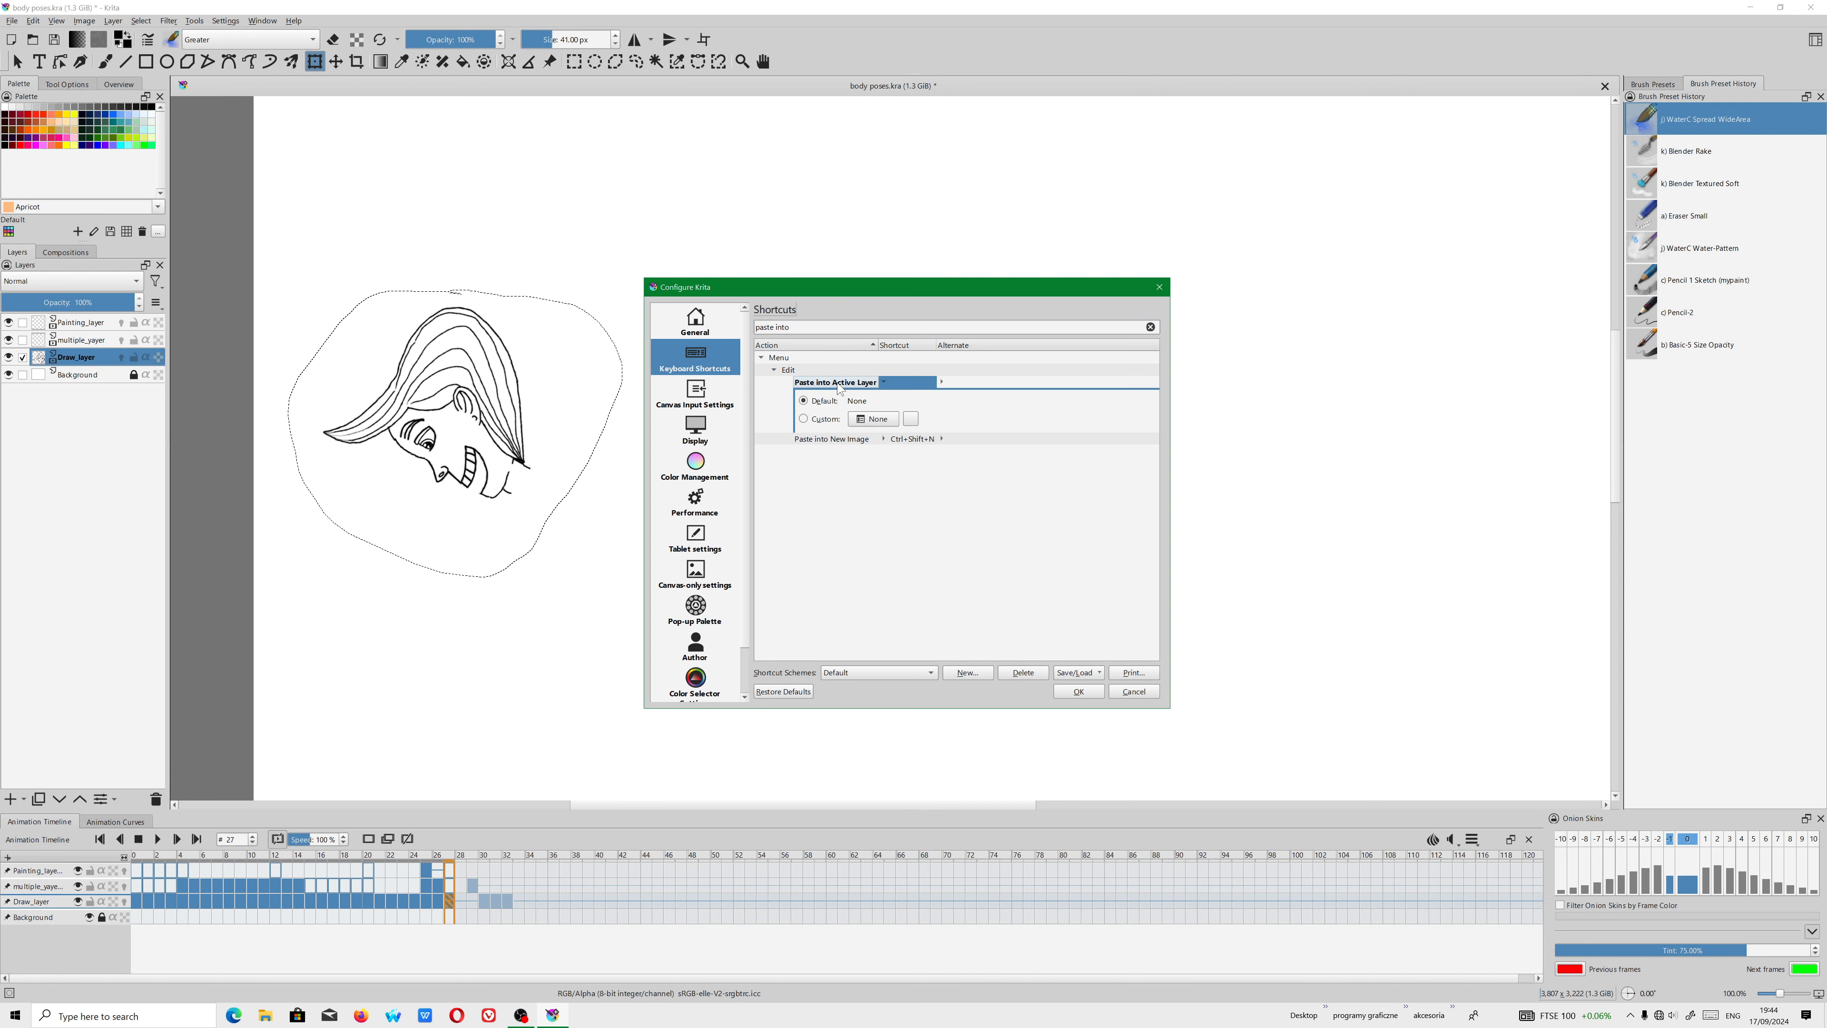
{"action": "left_click", "coordinate": [806, 419]}
{"action": "left_click", "coordinate": [871, 420]}
Start saving the custom shortcuts to a file and browse to the Aktówka 2022 (D:) drive.
{"action": "left_click", "coordinate": [1079, 673]}
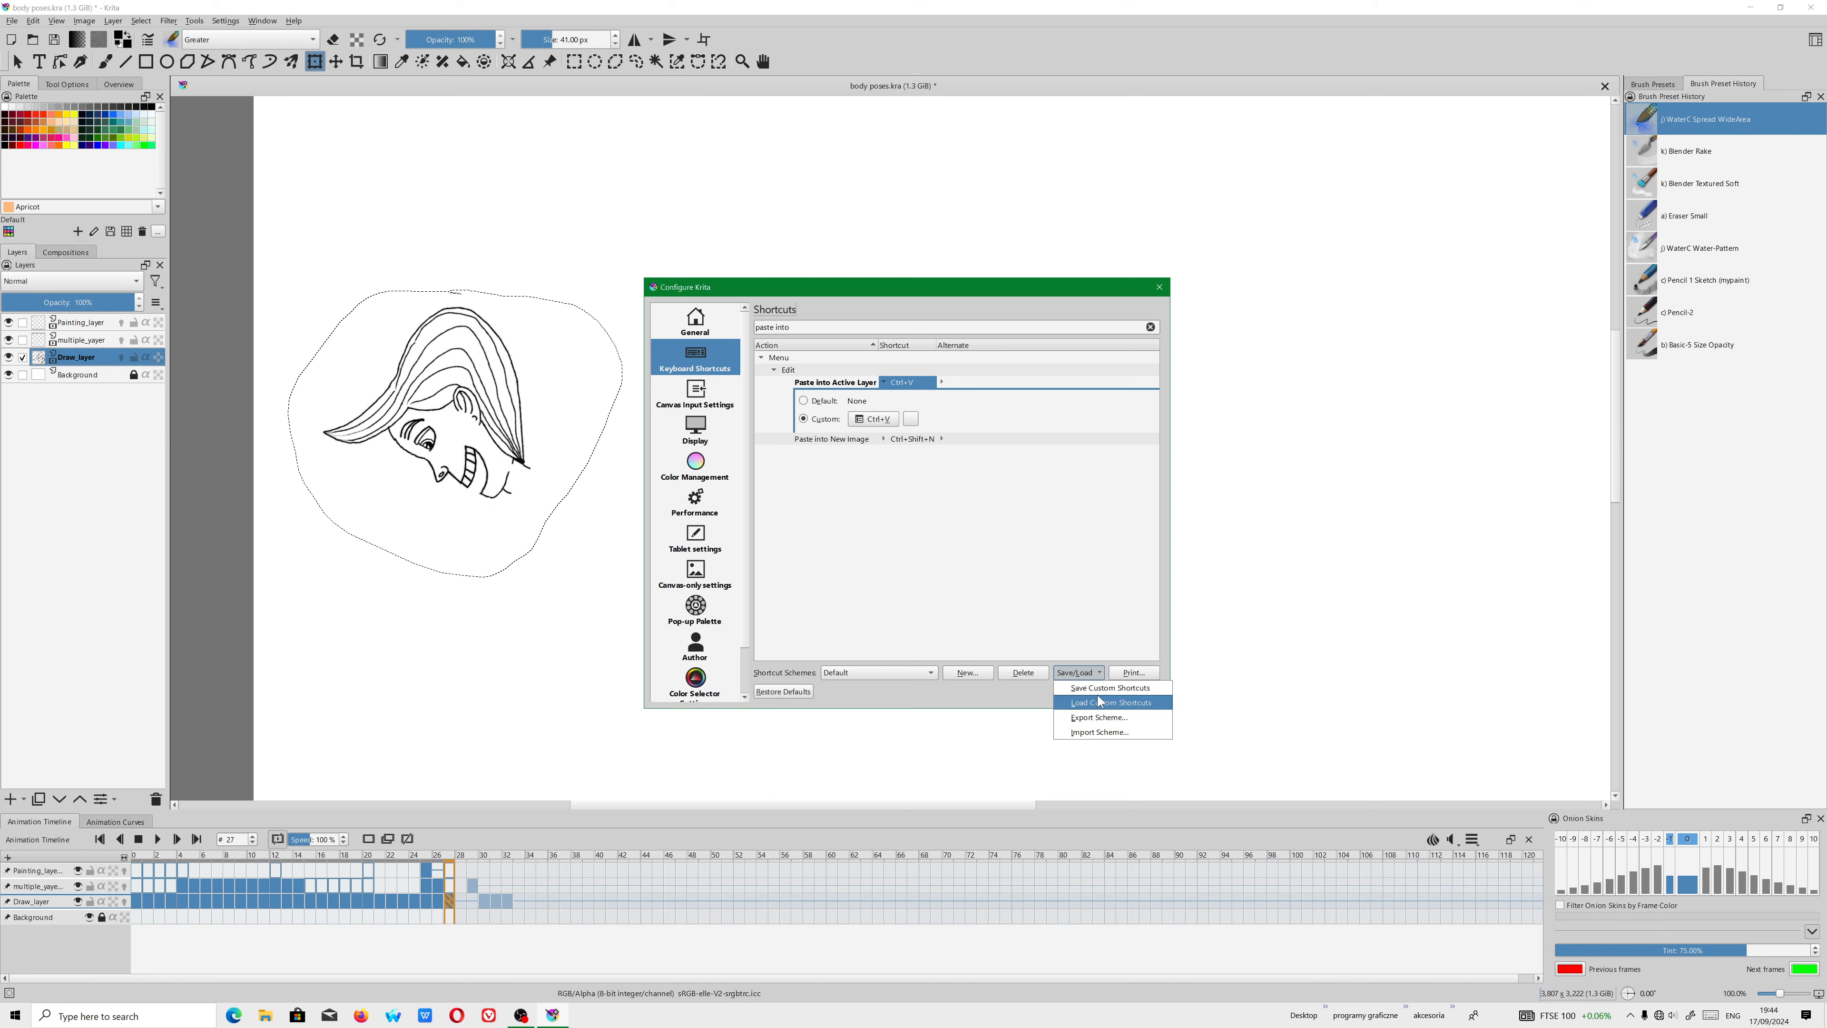
{"action": "left_click", "coordinate": [1100, 689]}
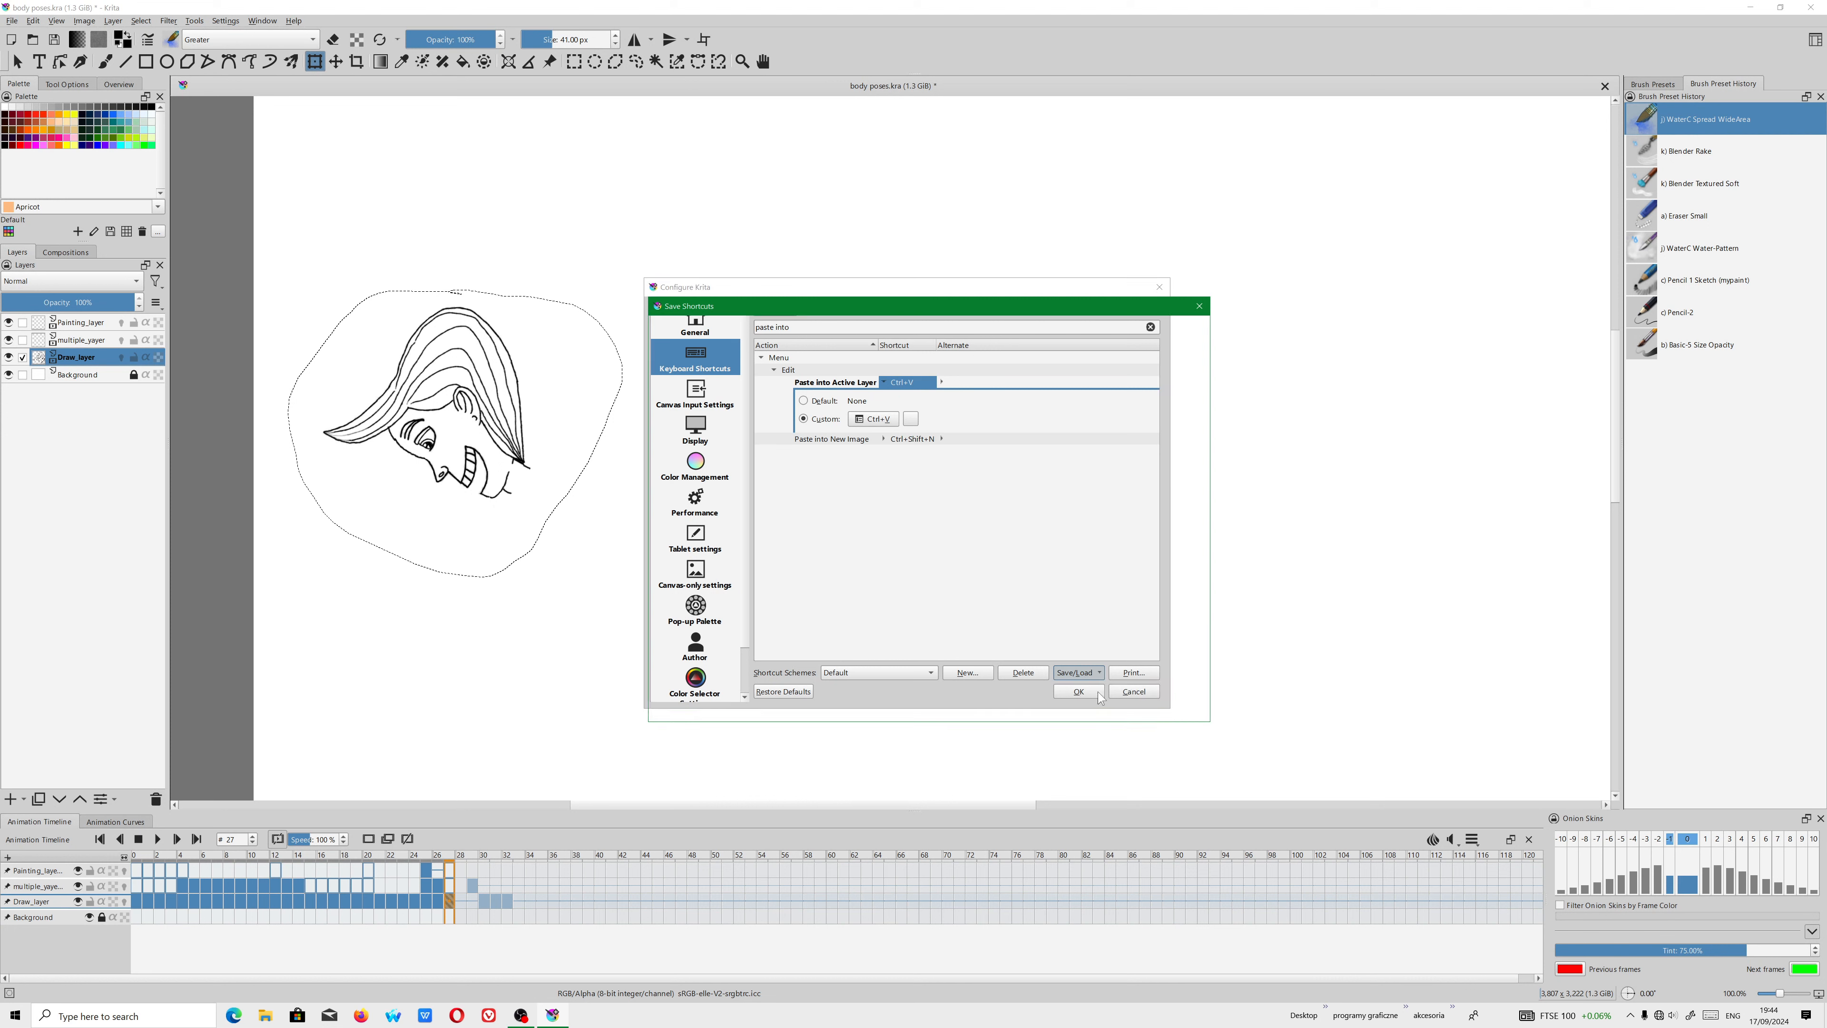
{"action": "left_click", "coordinate": [731, 327]}
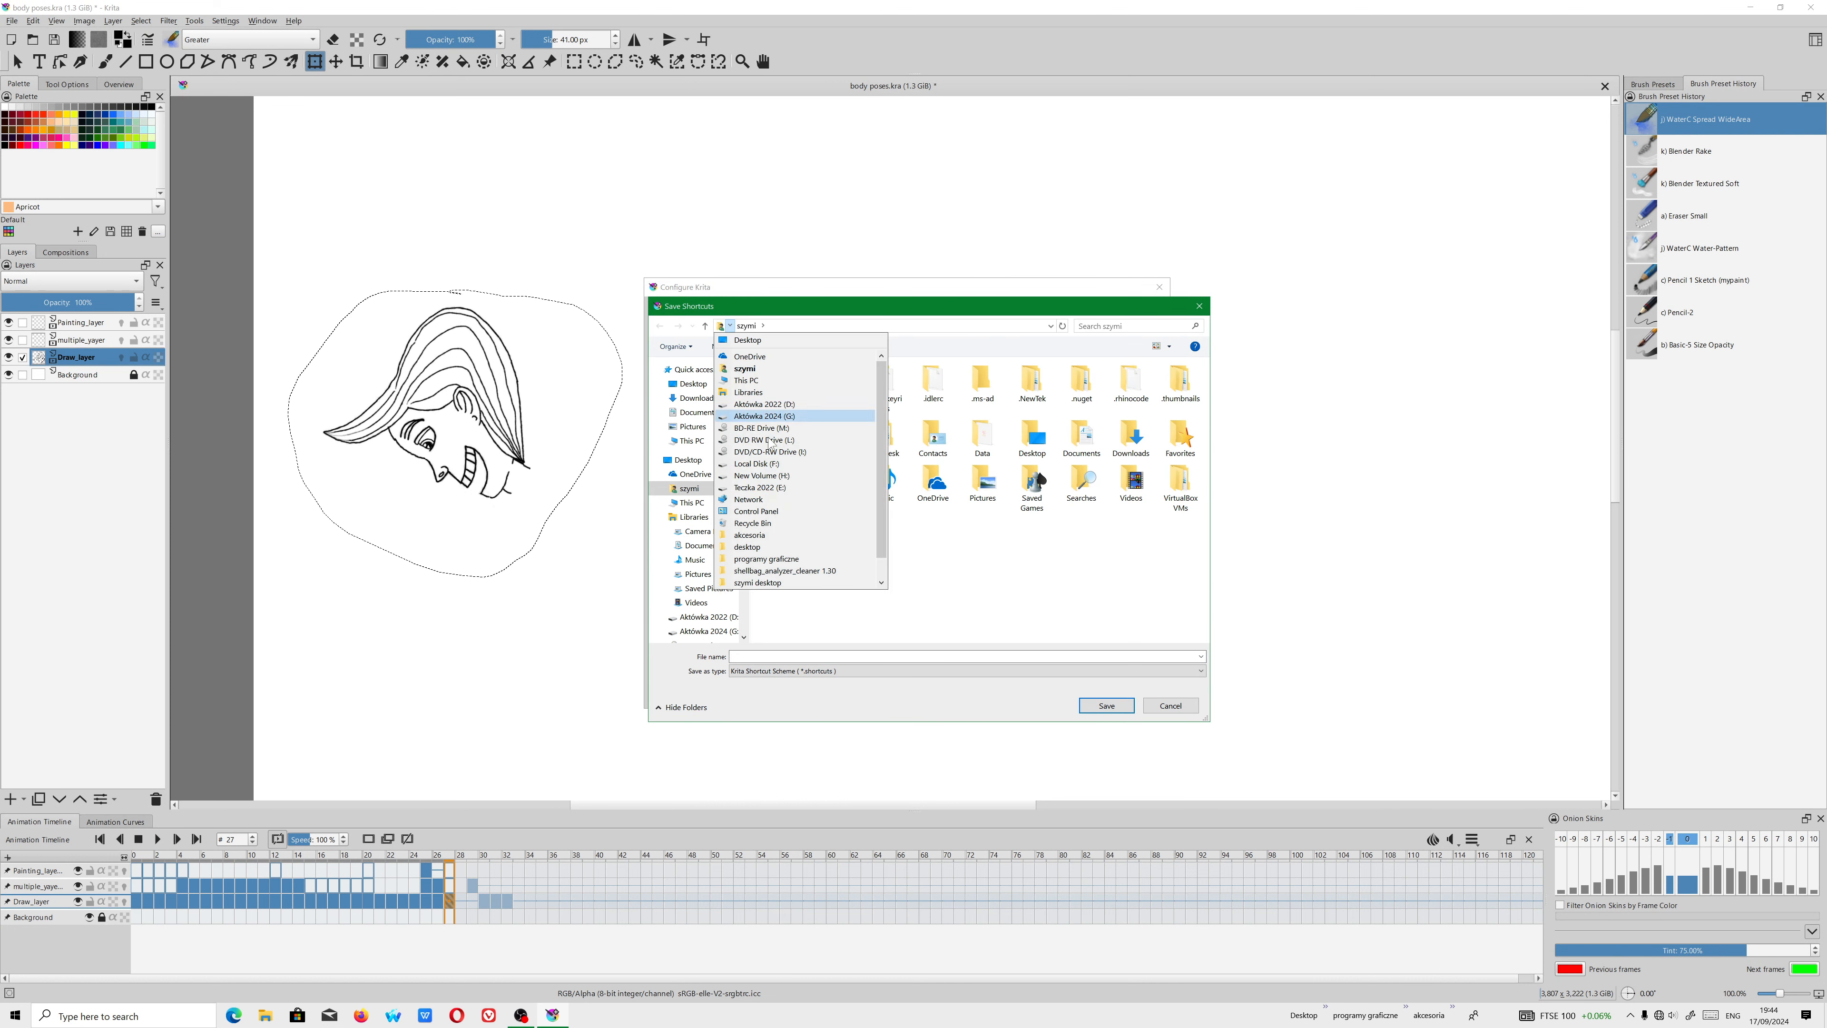
{"action": "left_click", "coordinate": [759, 386]}
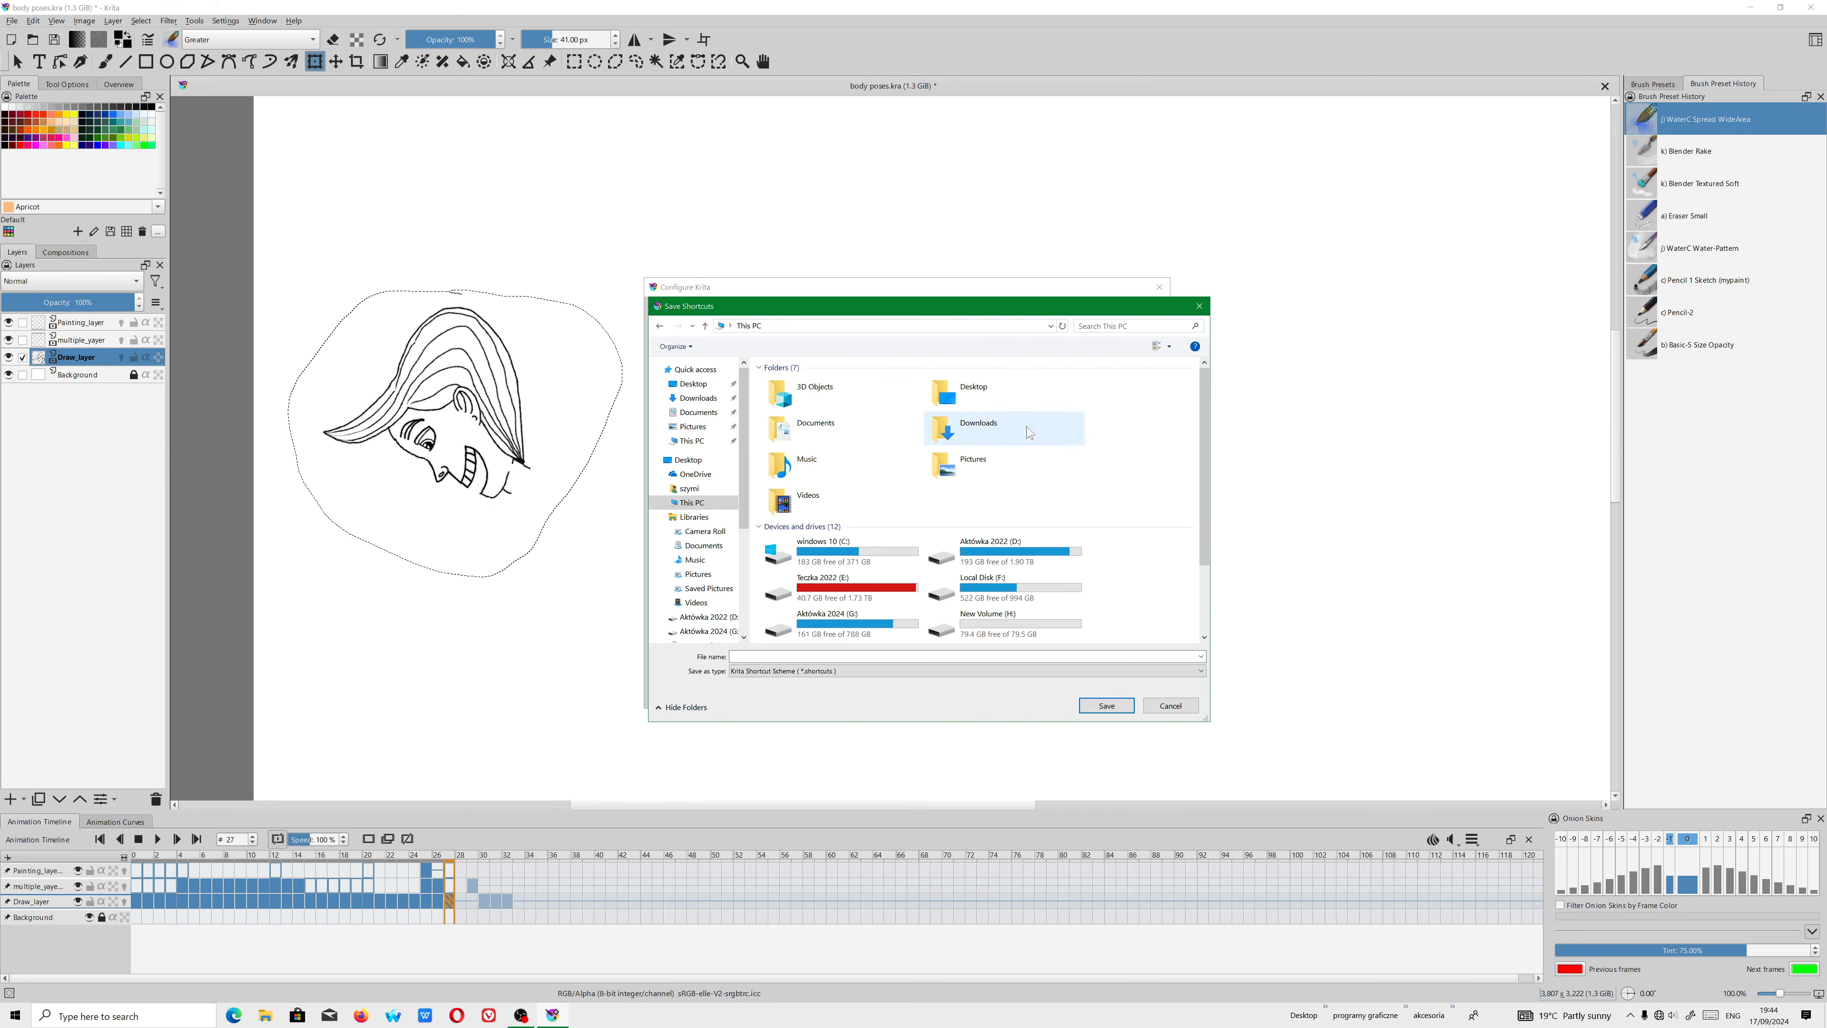
{"action": "double_click", "coordinate": [1000, 552]}
Create a folder named "krita keyboard layout presets" on the Aktówka 2022 (D:) drive.
{"action": "right_click", "coordinate": [904, 441]}
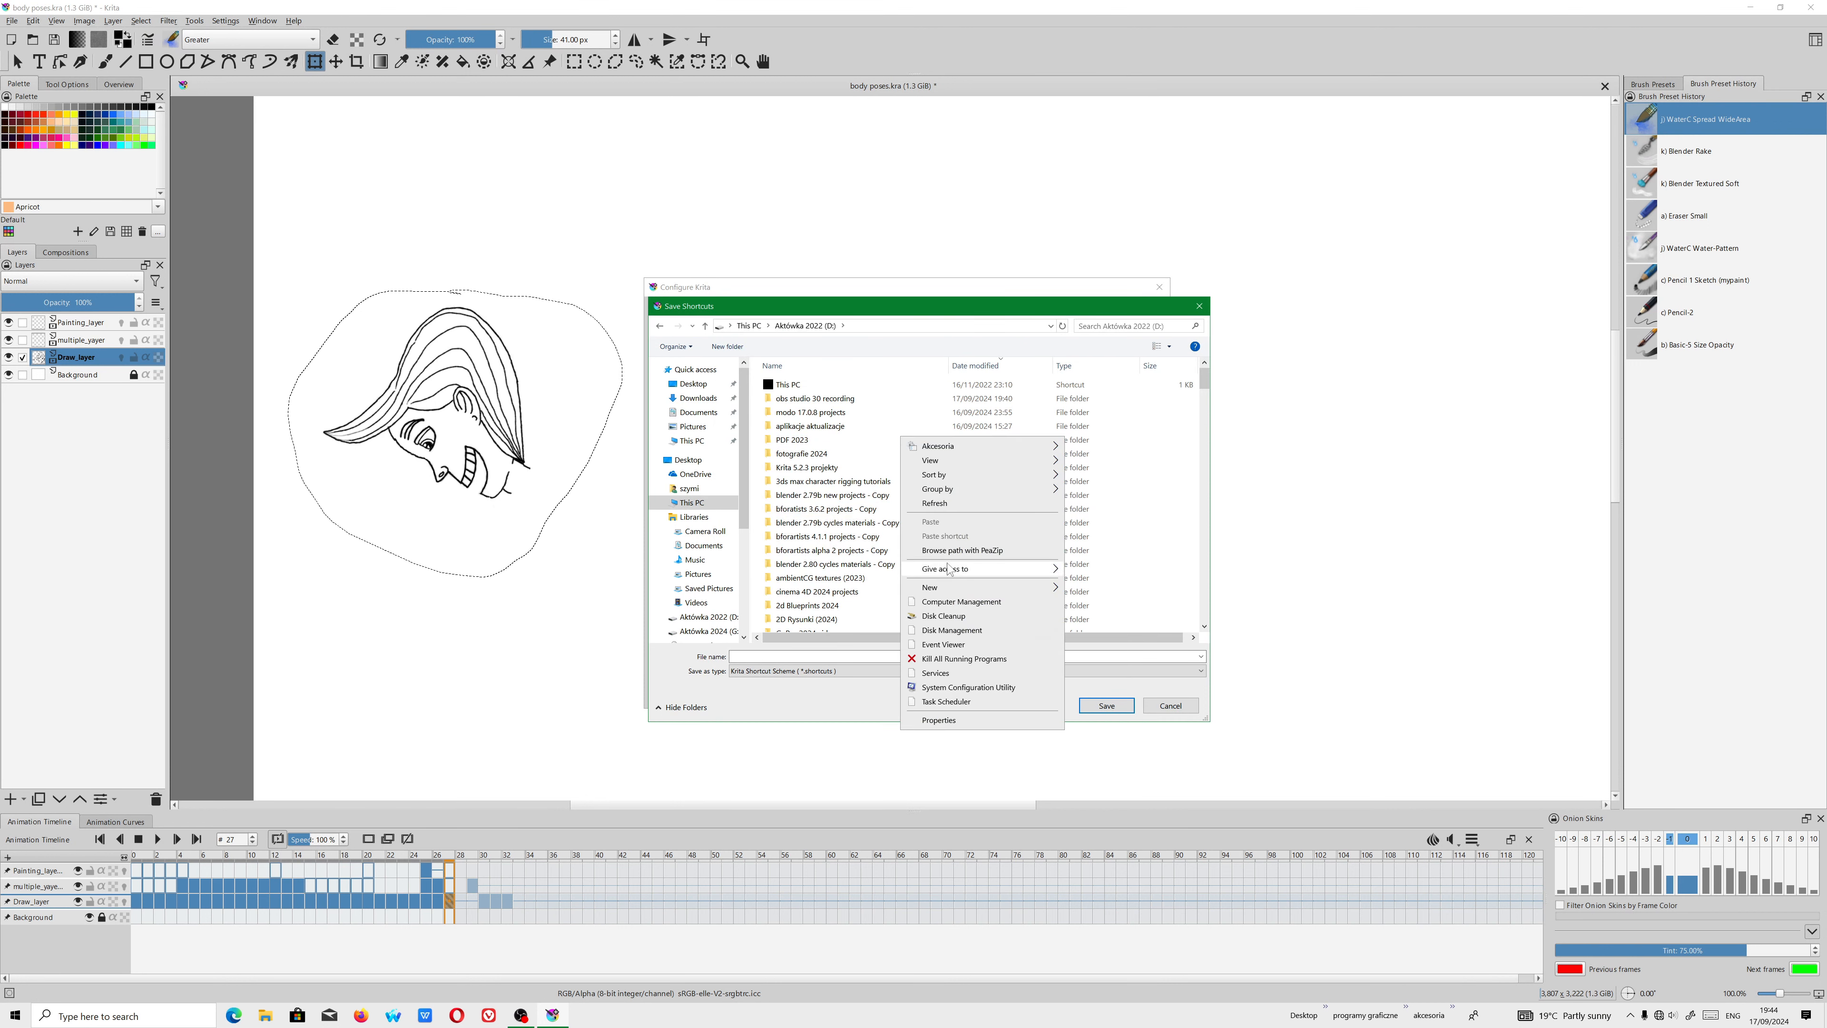
{"action": "mouse_move", "coordinate": [953, 587]}
{"action": "left_click", "coordinate": [1100, 587]}
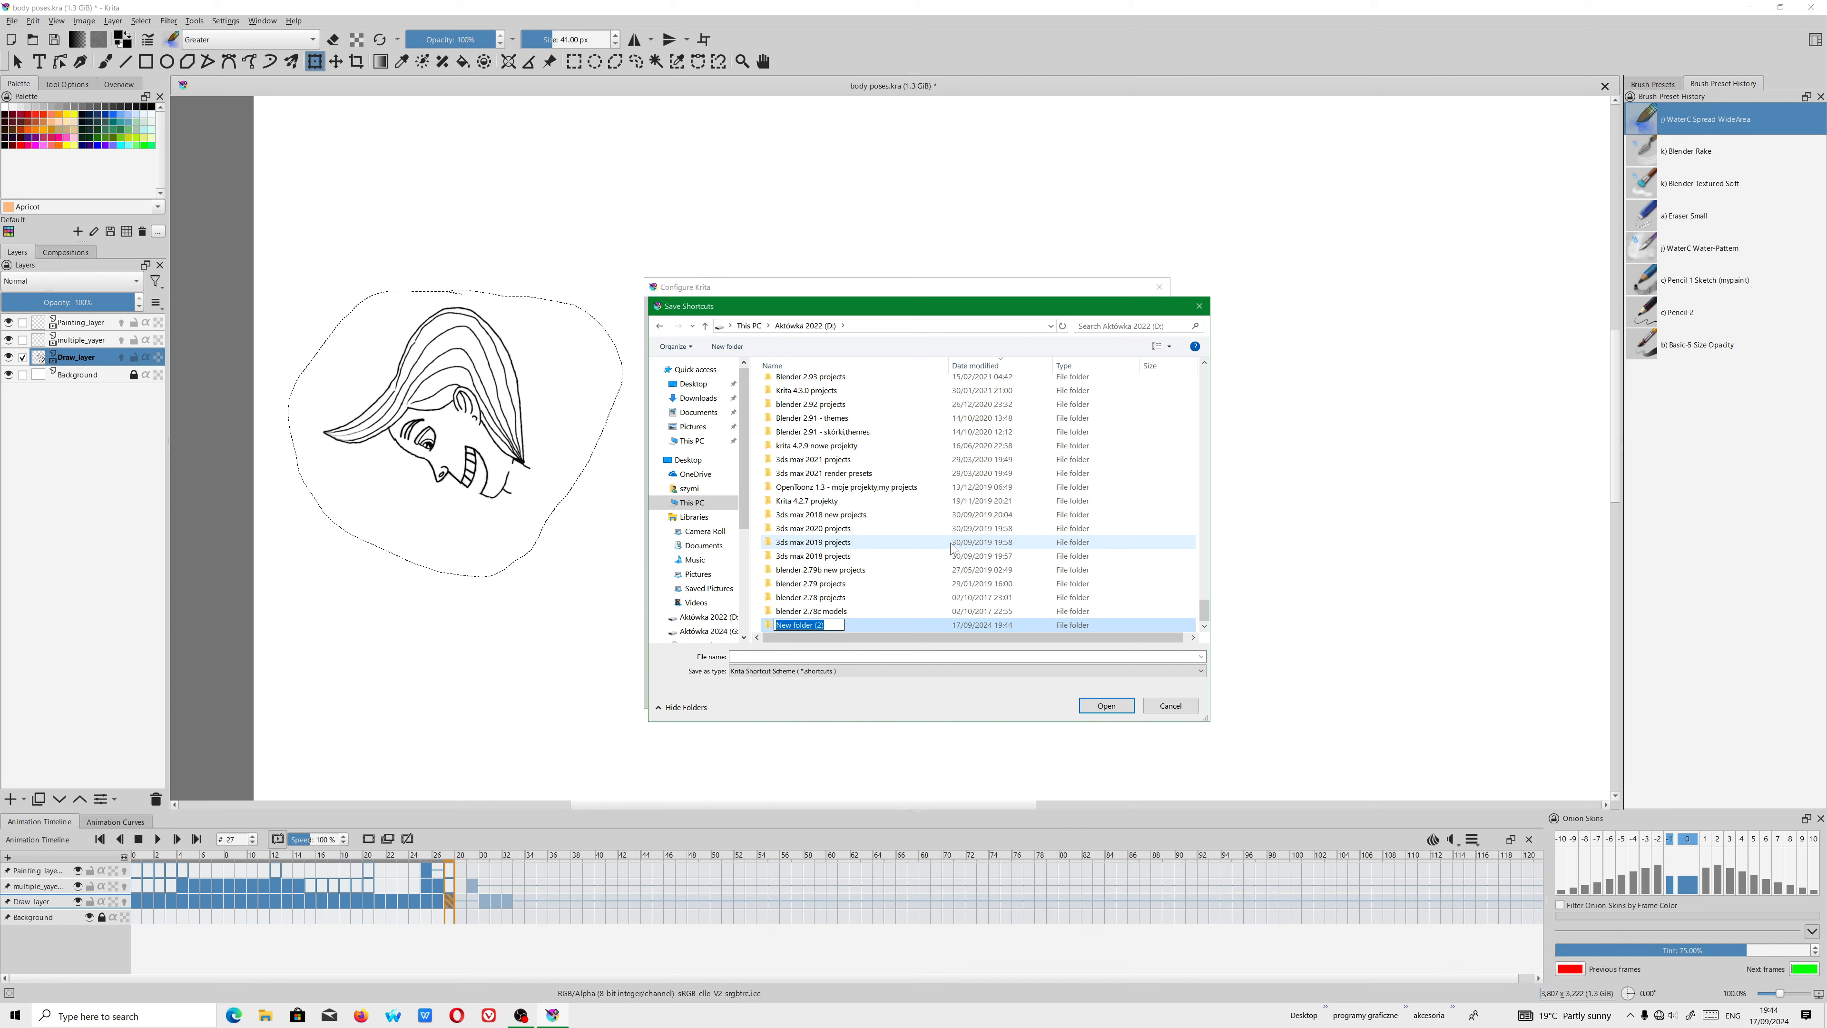
{"action": "type", "text": "krita keyboard layout"}
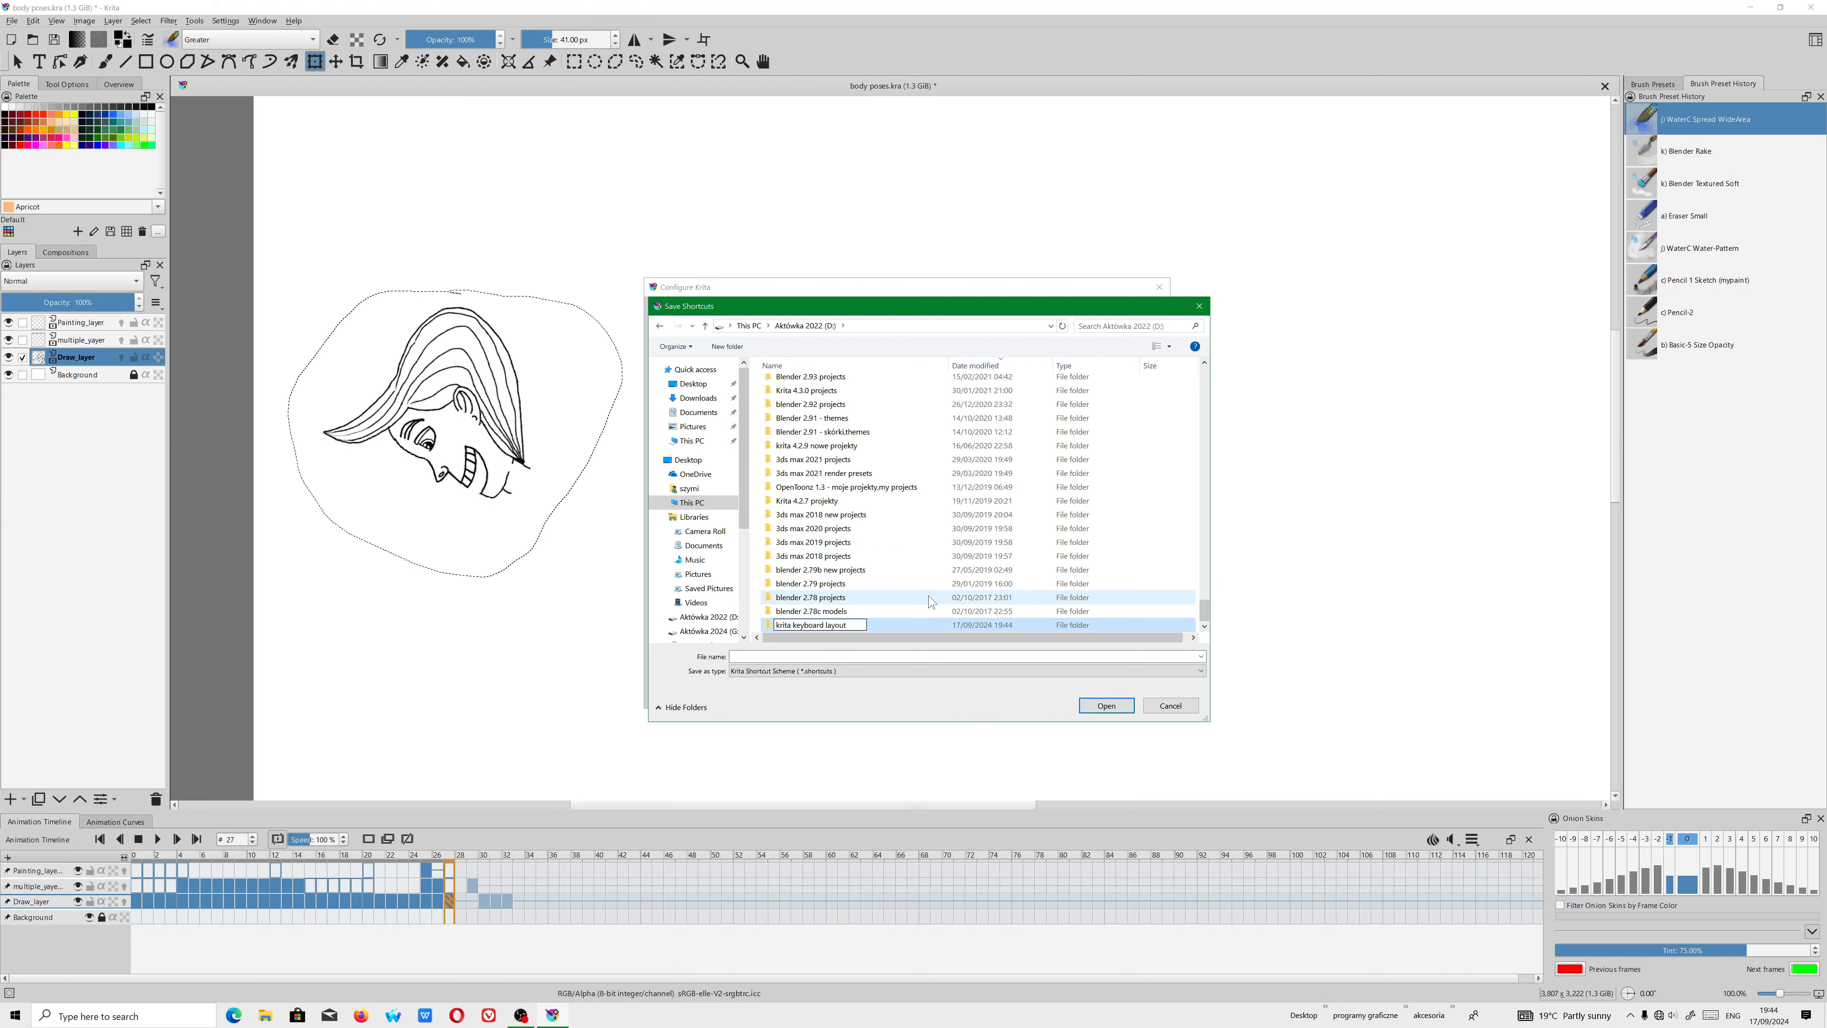
{"action": "type", "text": " p"}
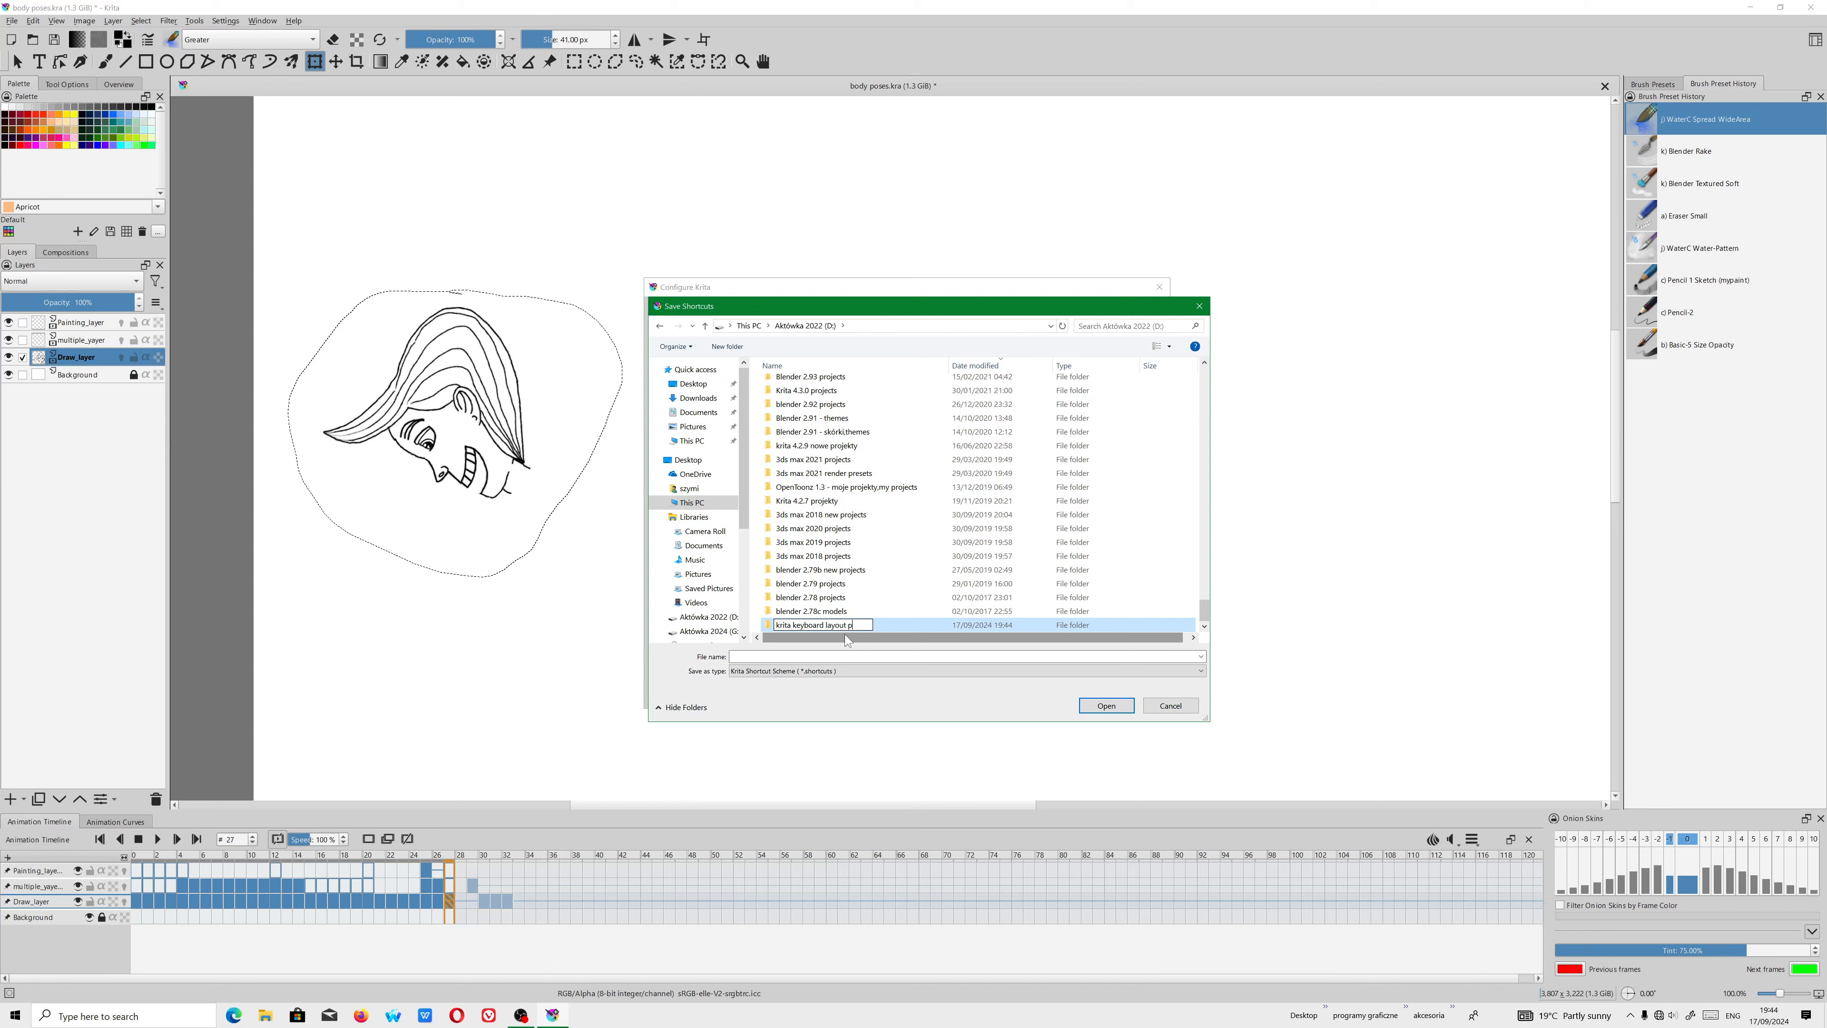
{"action": "type", "text": "resets"}
{"action": "key", "text": "Return"}
Save the custom shortcuts in the "krita keyboard layout presets" folder under the file name "autodesk maya".
{"action": "double_click", "coordinate": [859, 625]}
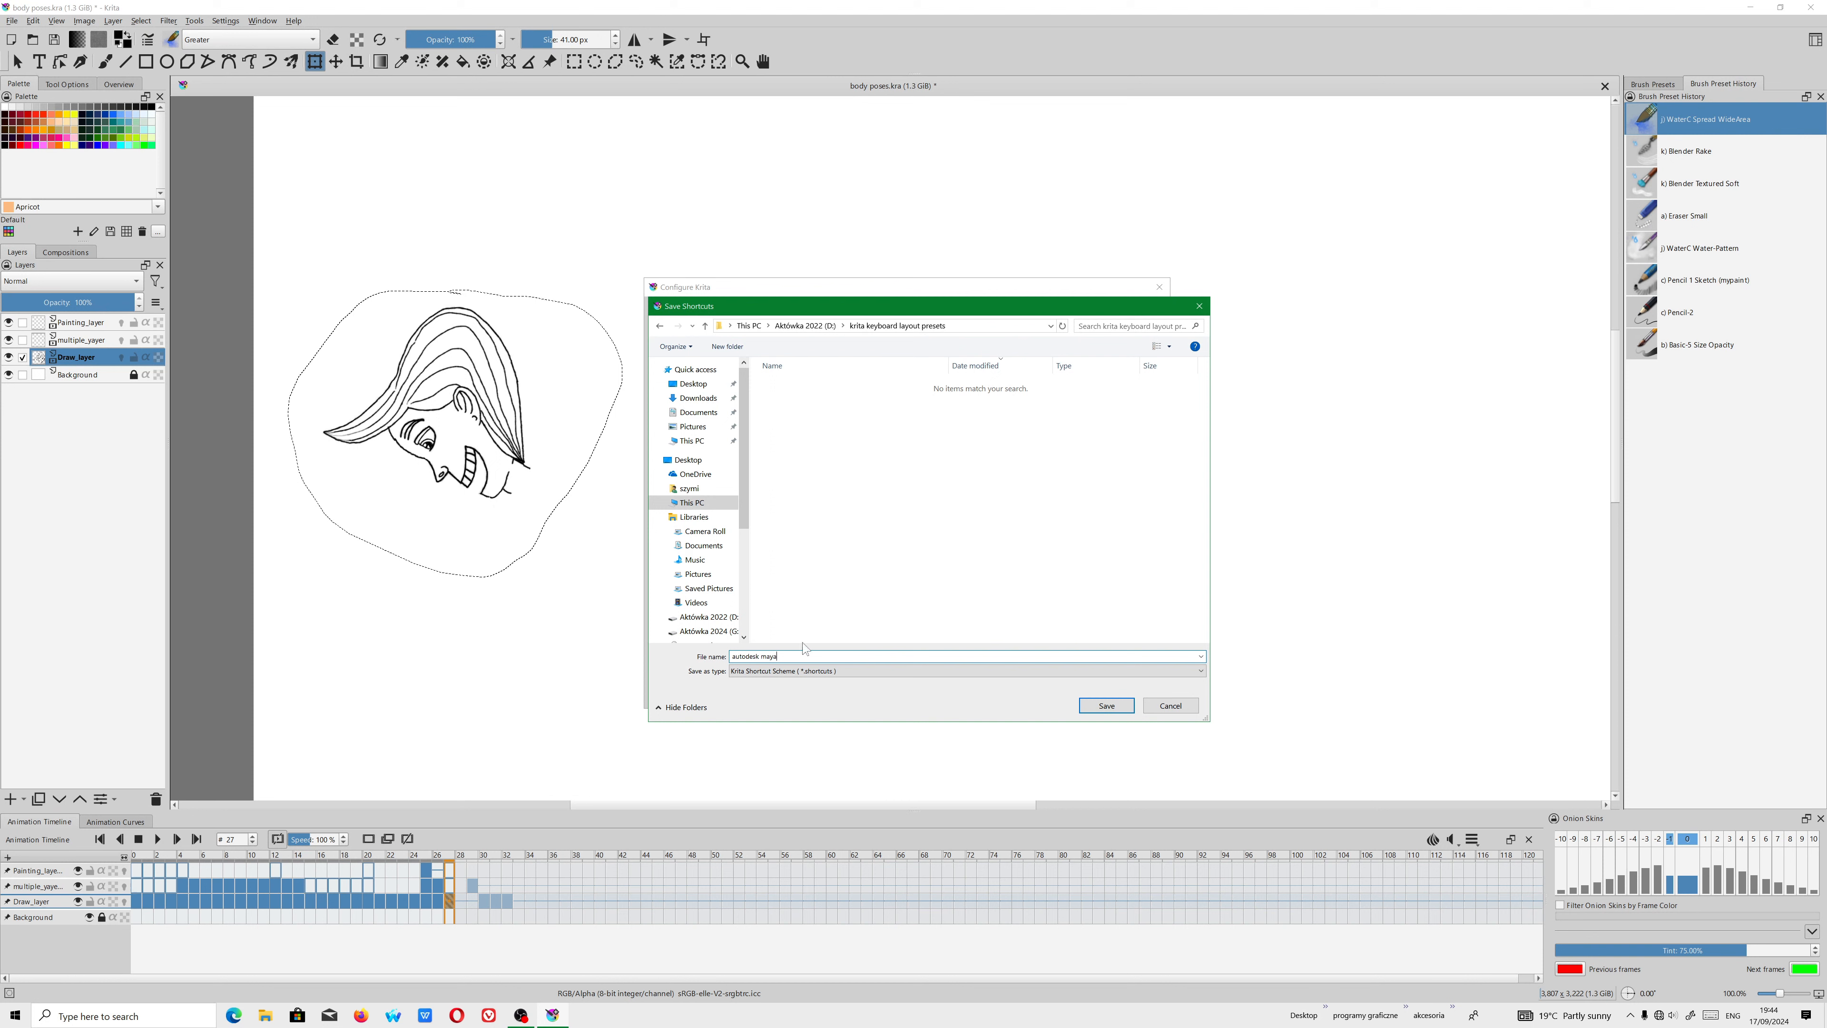
{"action": "left_click", "coordinate": [1106, 705]}
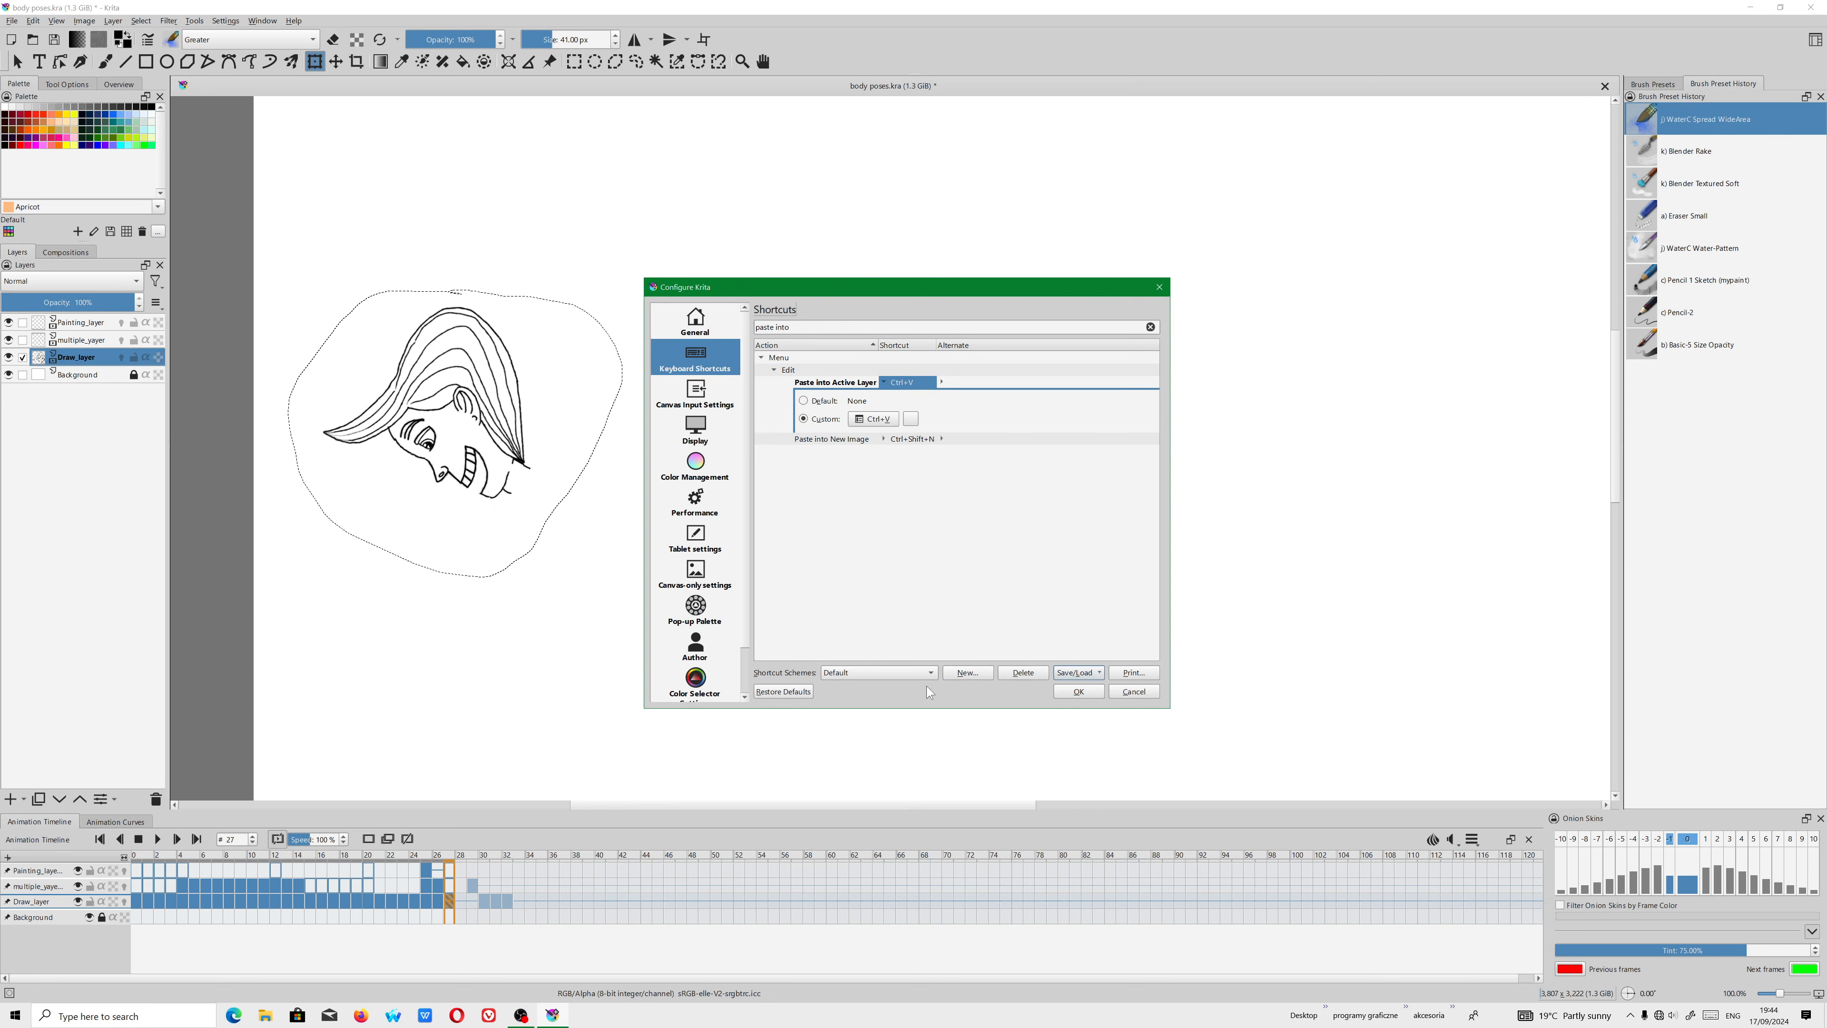
{"action": "left_click", "coordinate": [886, 672]}
{"action": "left_click", "coordinate": [887, 670]}
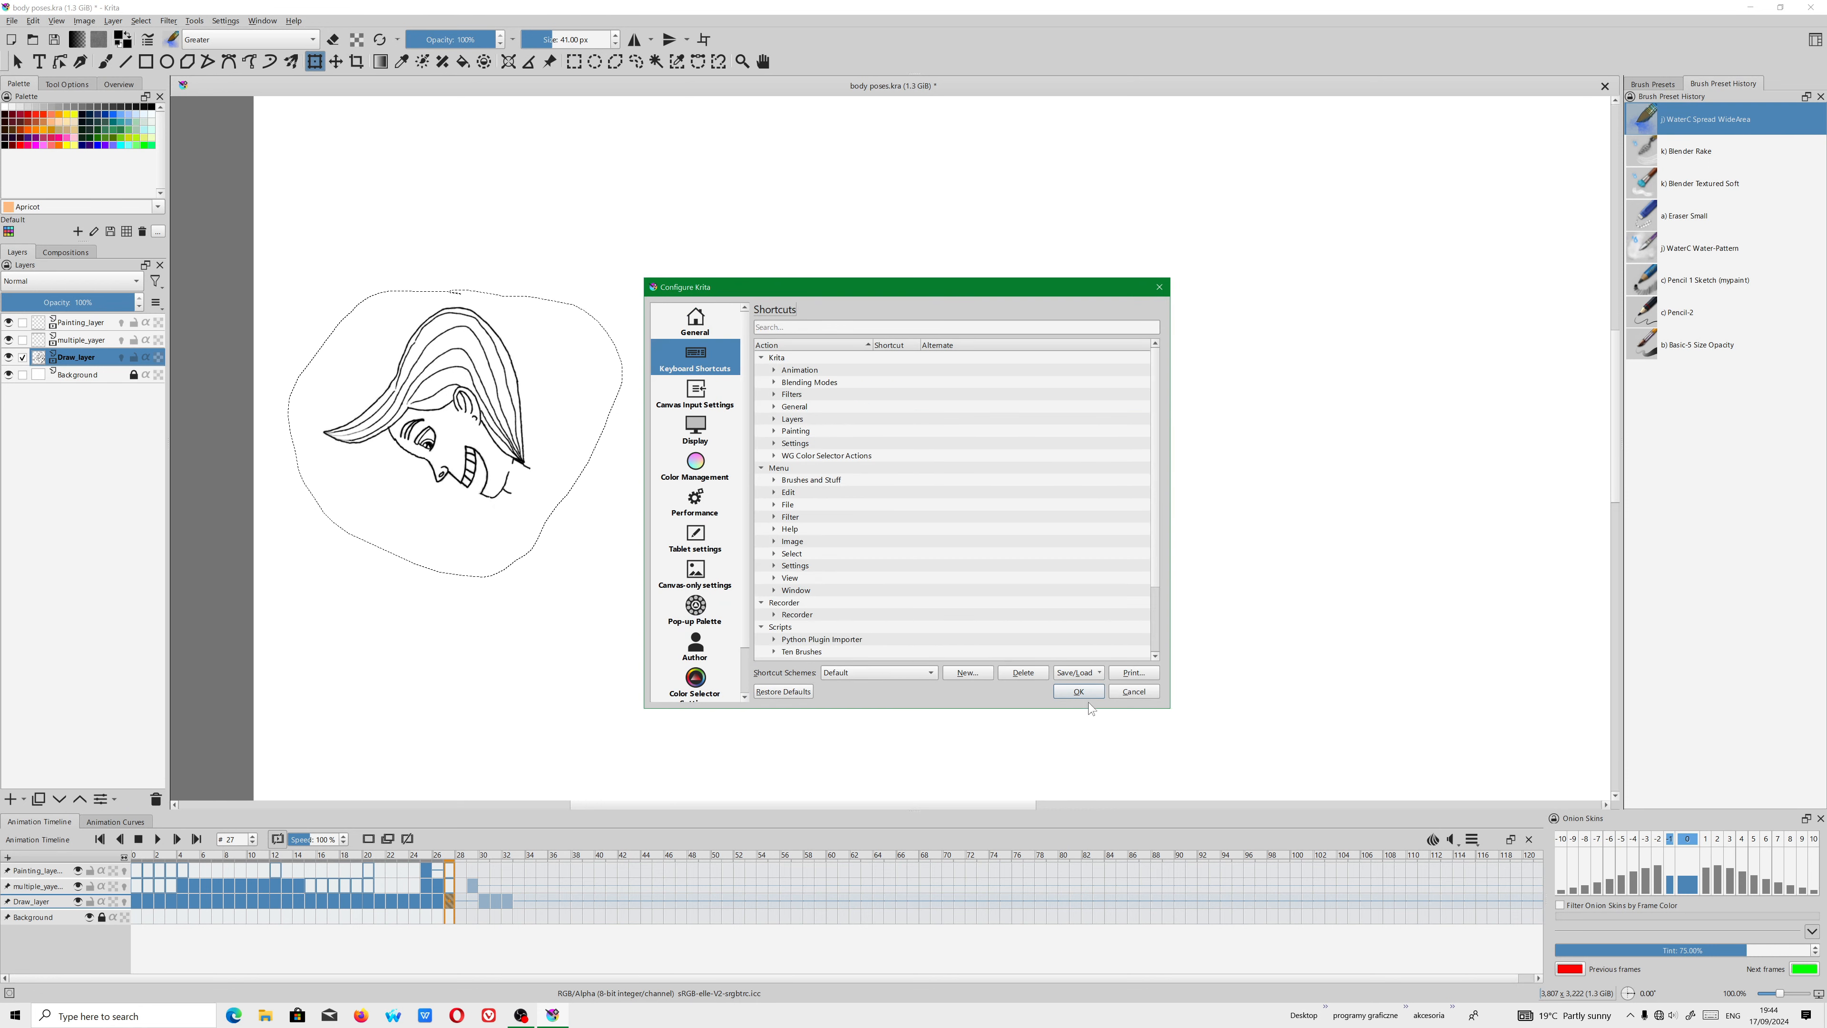
Load the saved custom shortcuts file from the "krita keyboard layout presets" folder on the Aktówka 2022 (D:) drive.
{"action": "left_click", "coordinate": [1066, 675]}
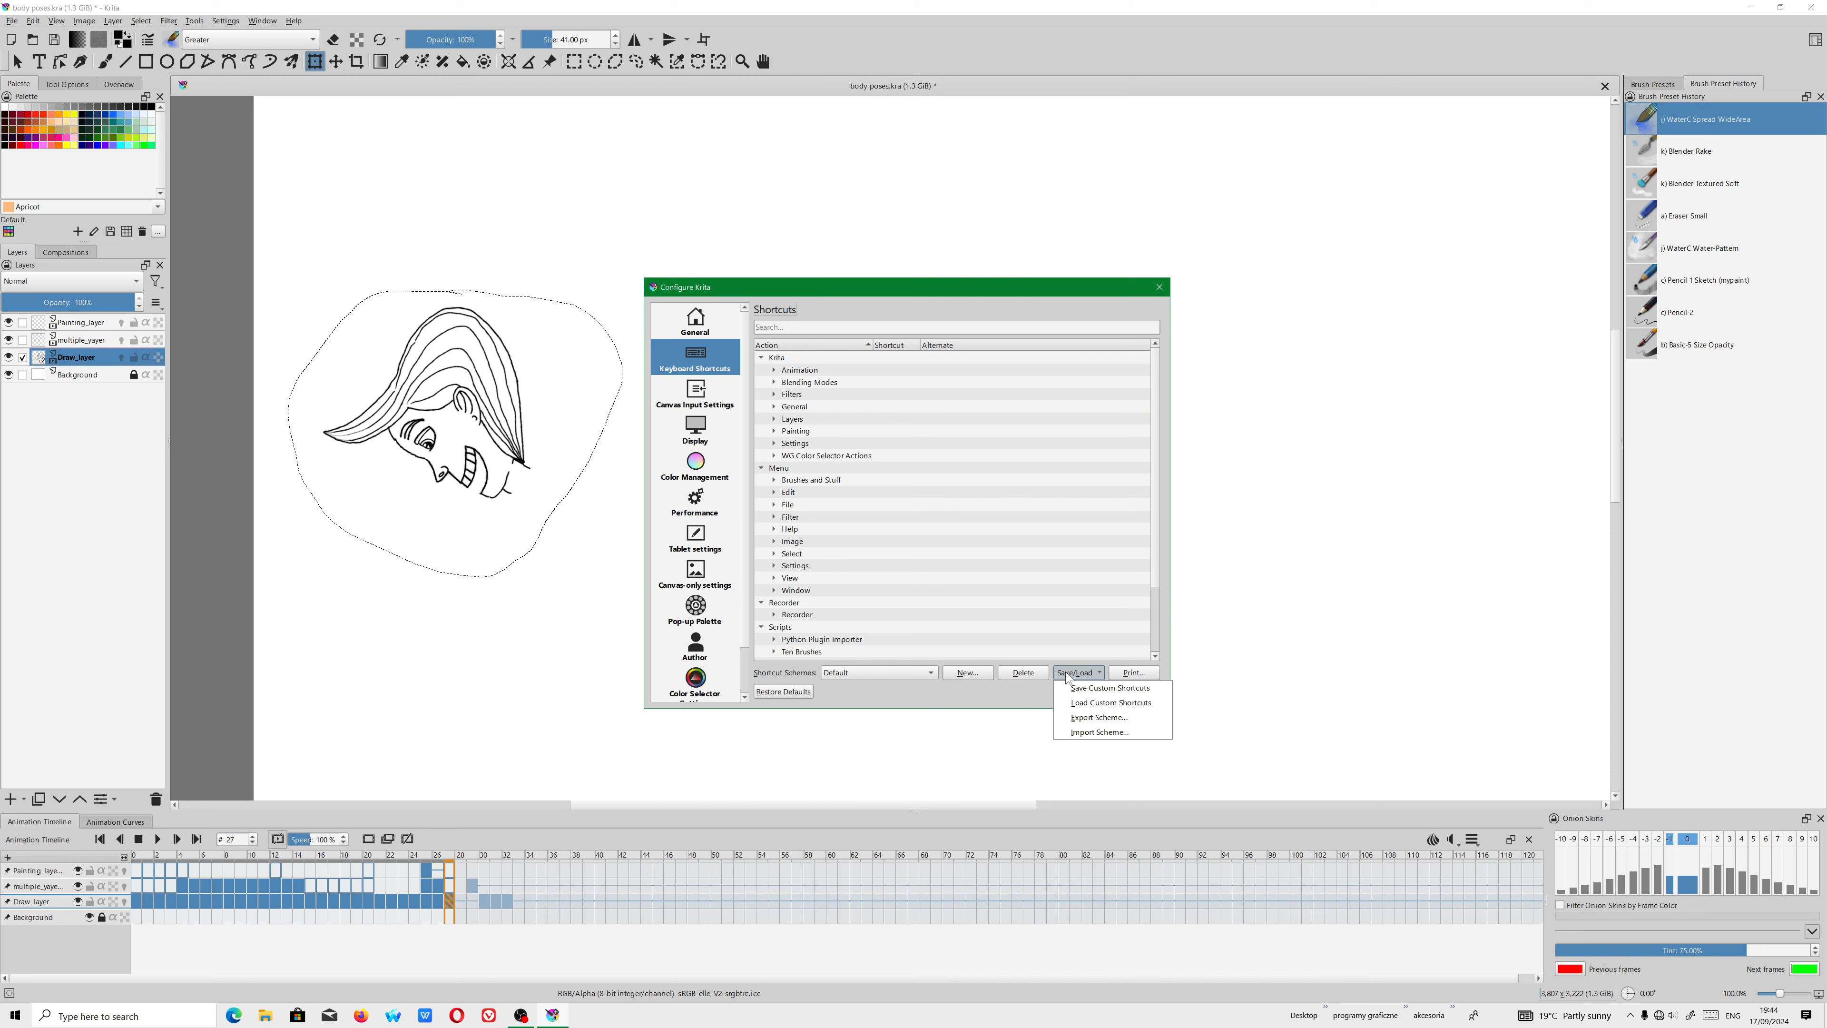
{"action": "left_click", "coordinate": [1094, 704]}
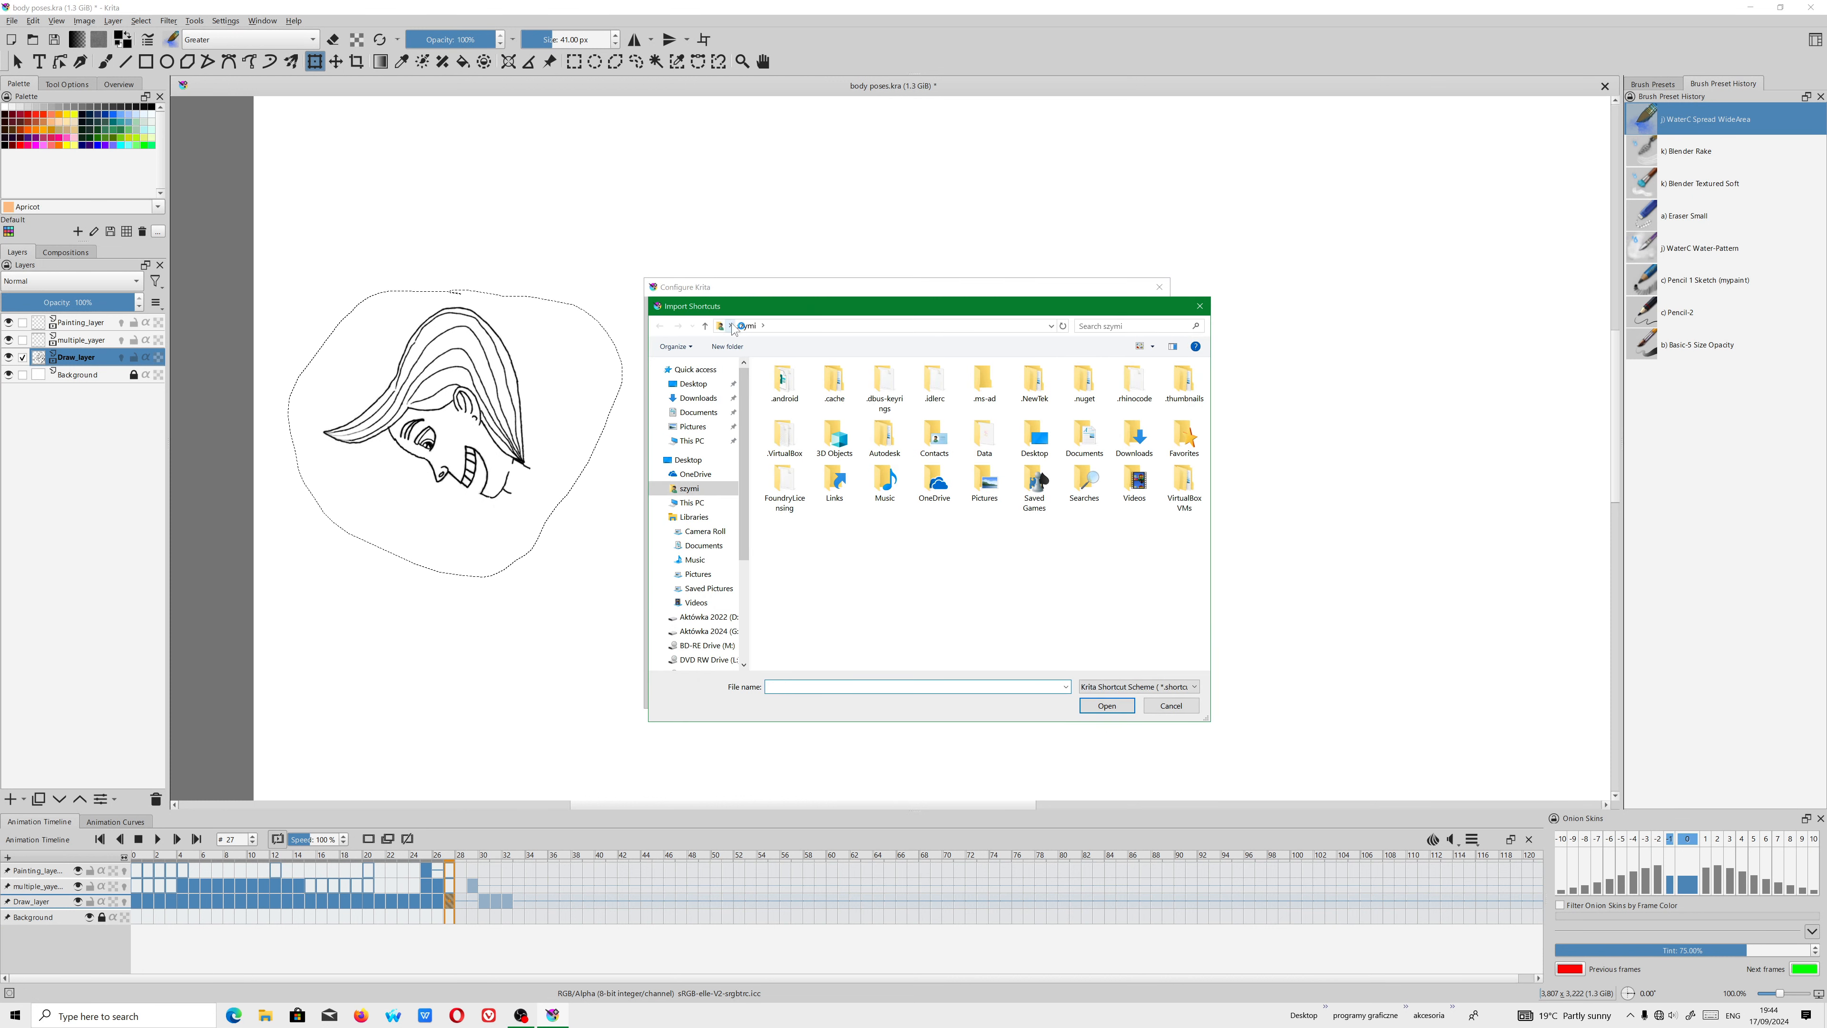
{"action": "left_click", "coordinate": [730, 325]}
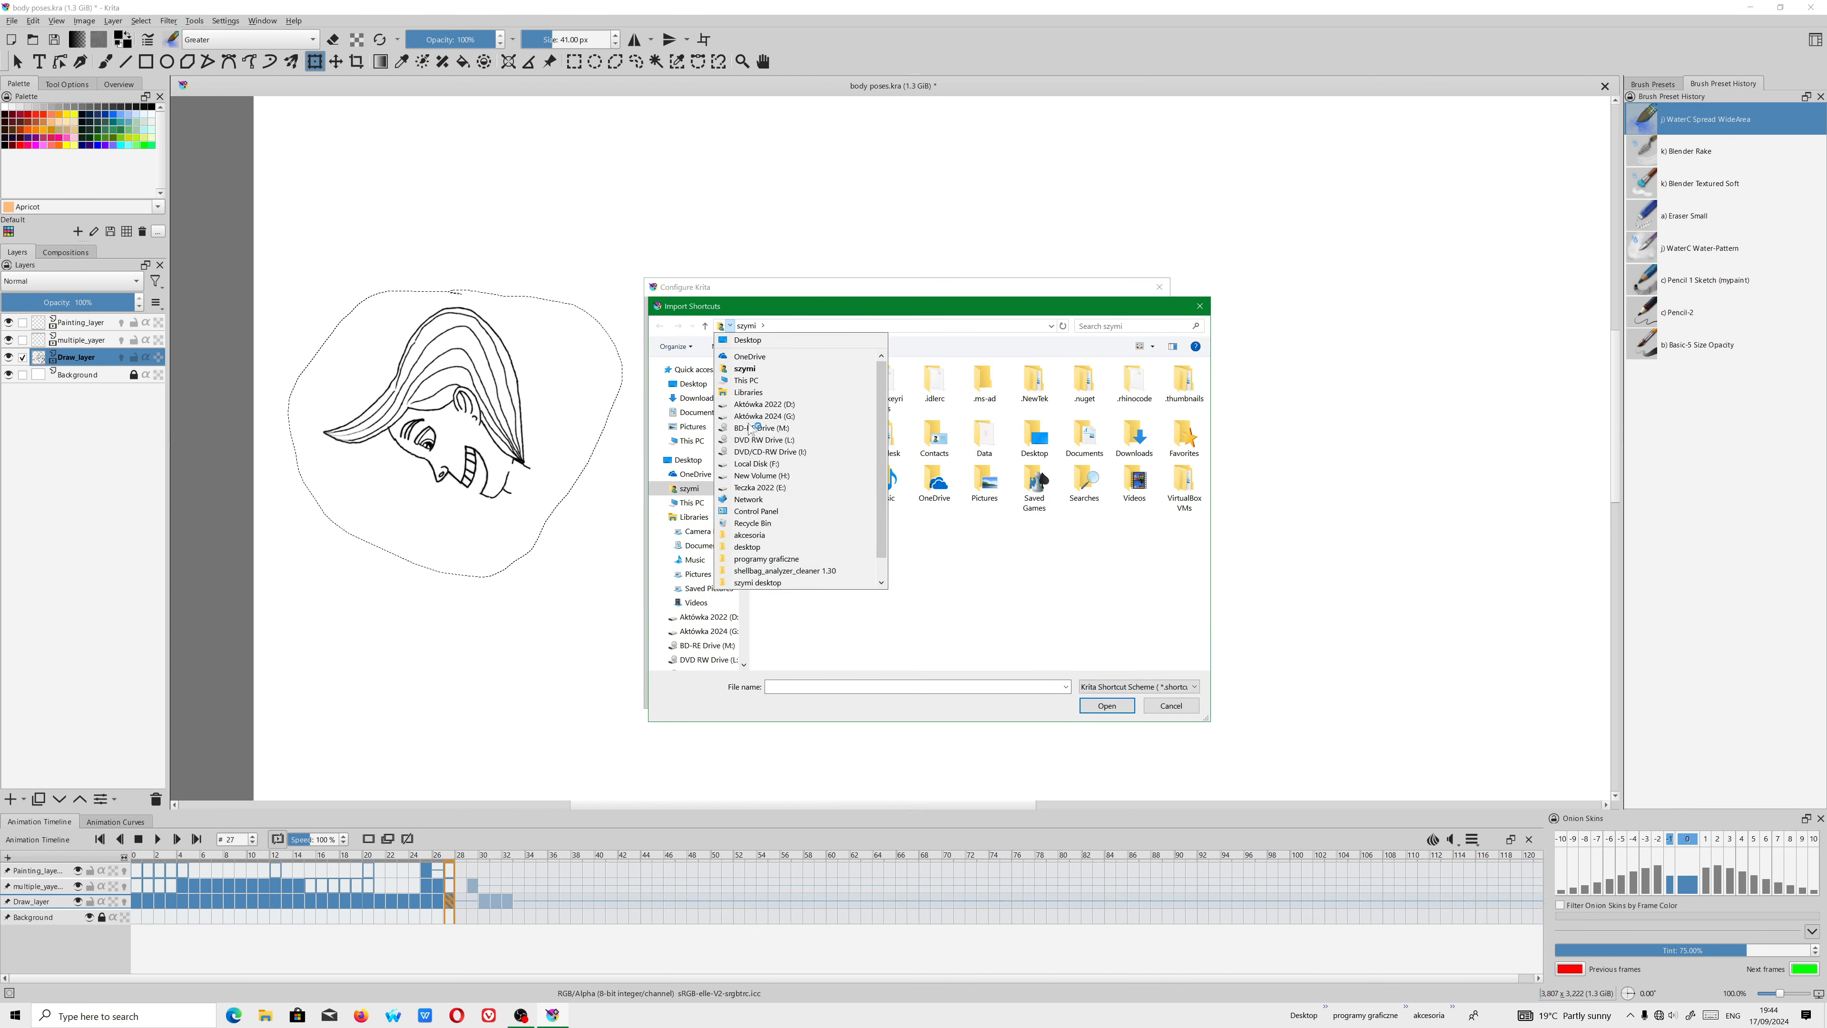
{"action": "left_click", "coordinate": [752, 381]}
{"action": "double_click", "coordinate": [987, 548]}
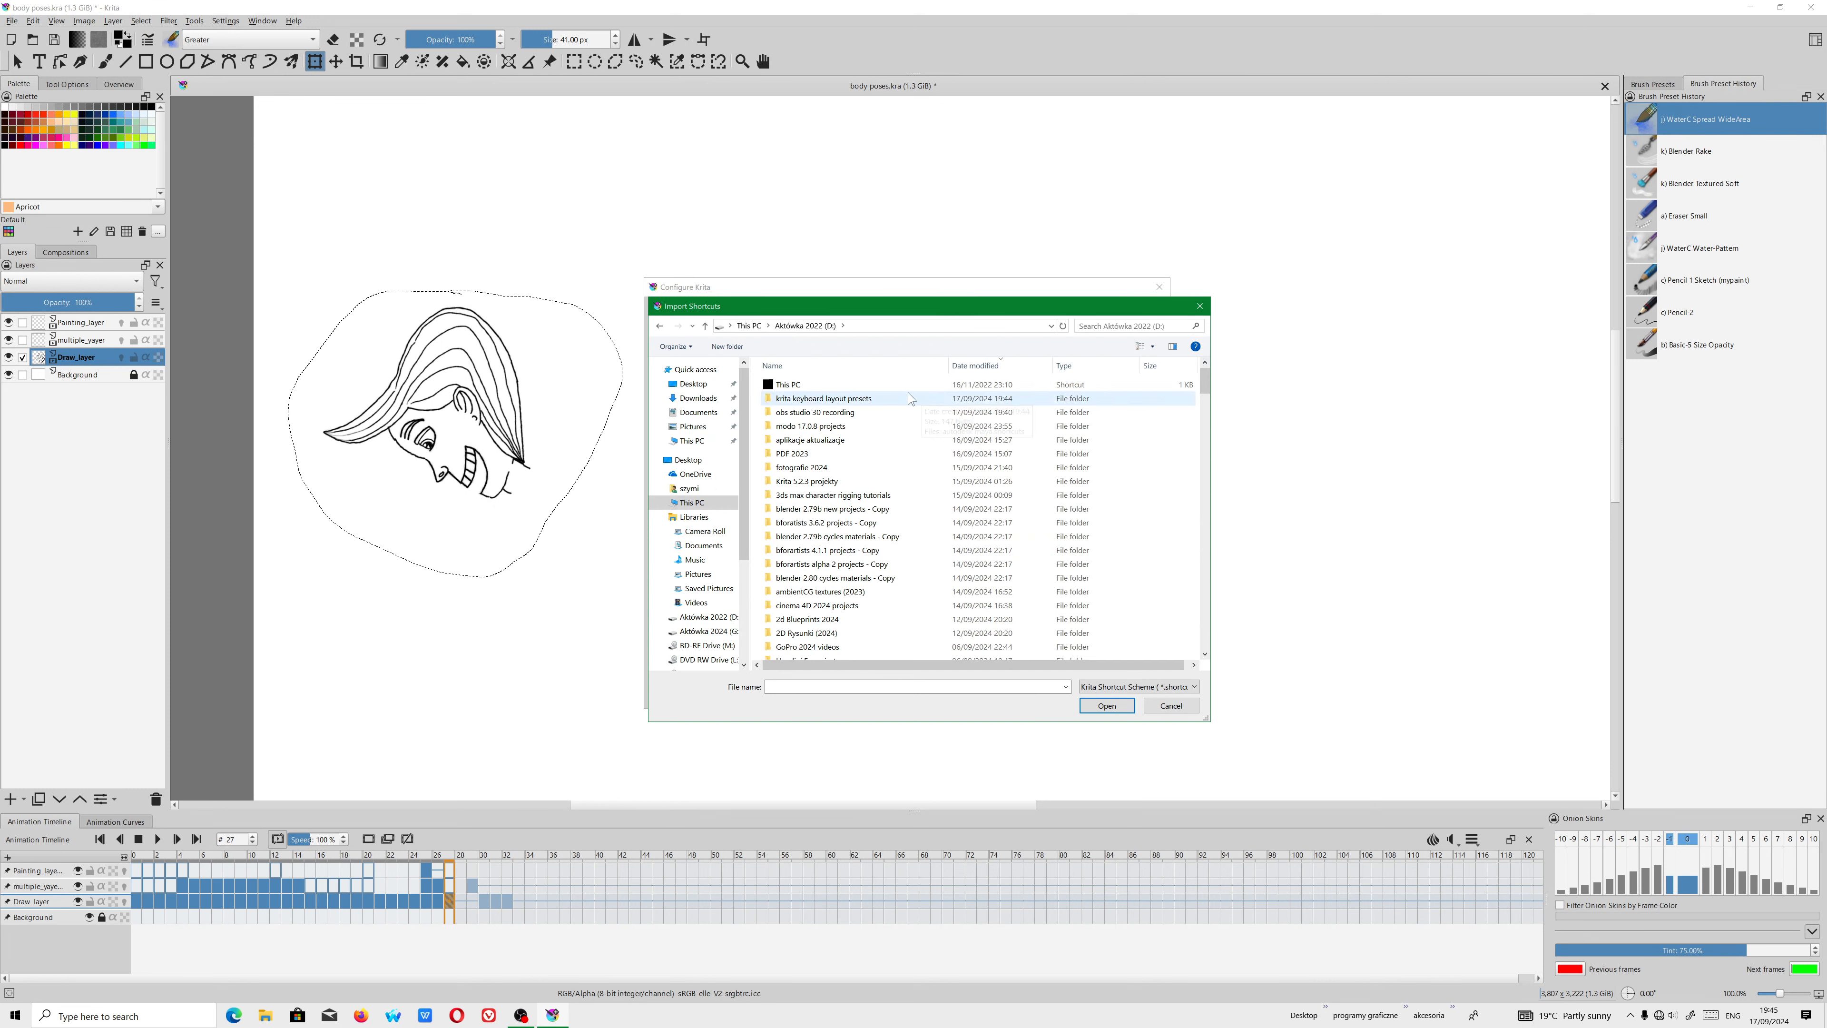
{"action": "double_click", "coordinate": [858, 399]}
{"action": "double_click", "coordinate": [820, 385]}
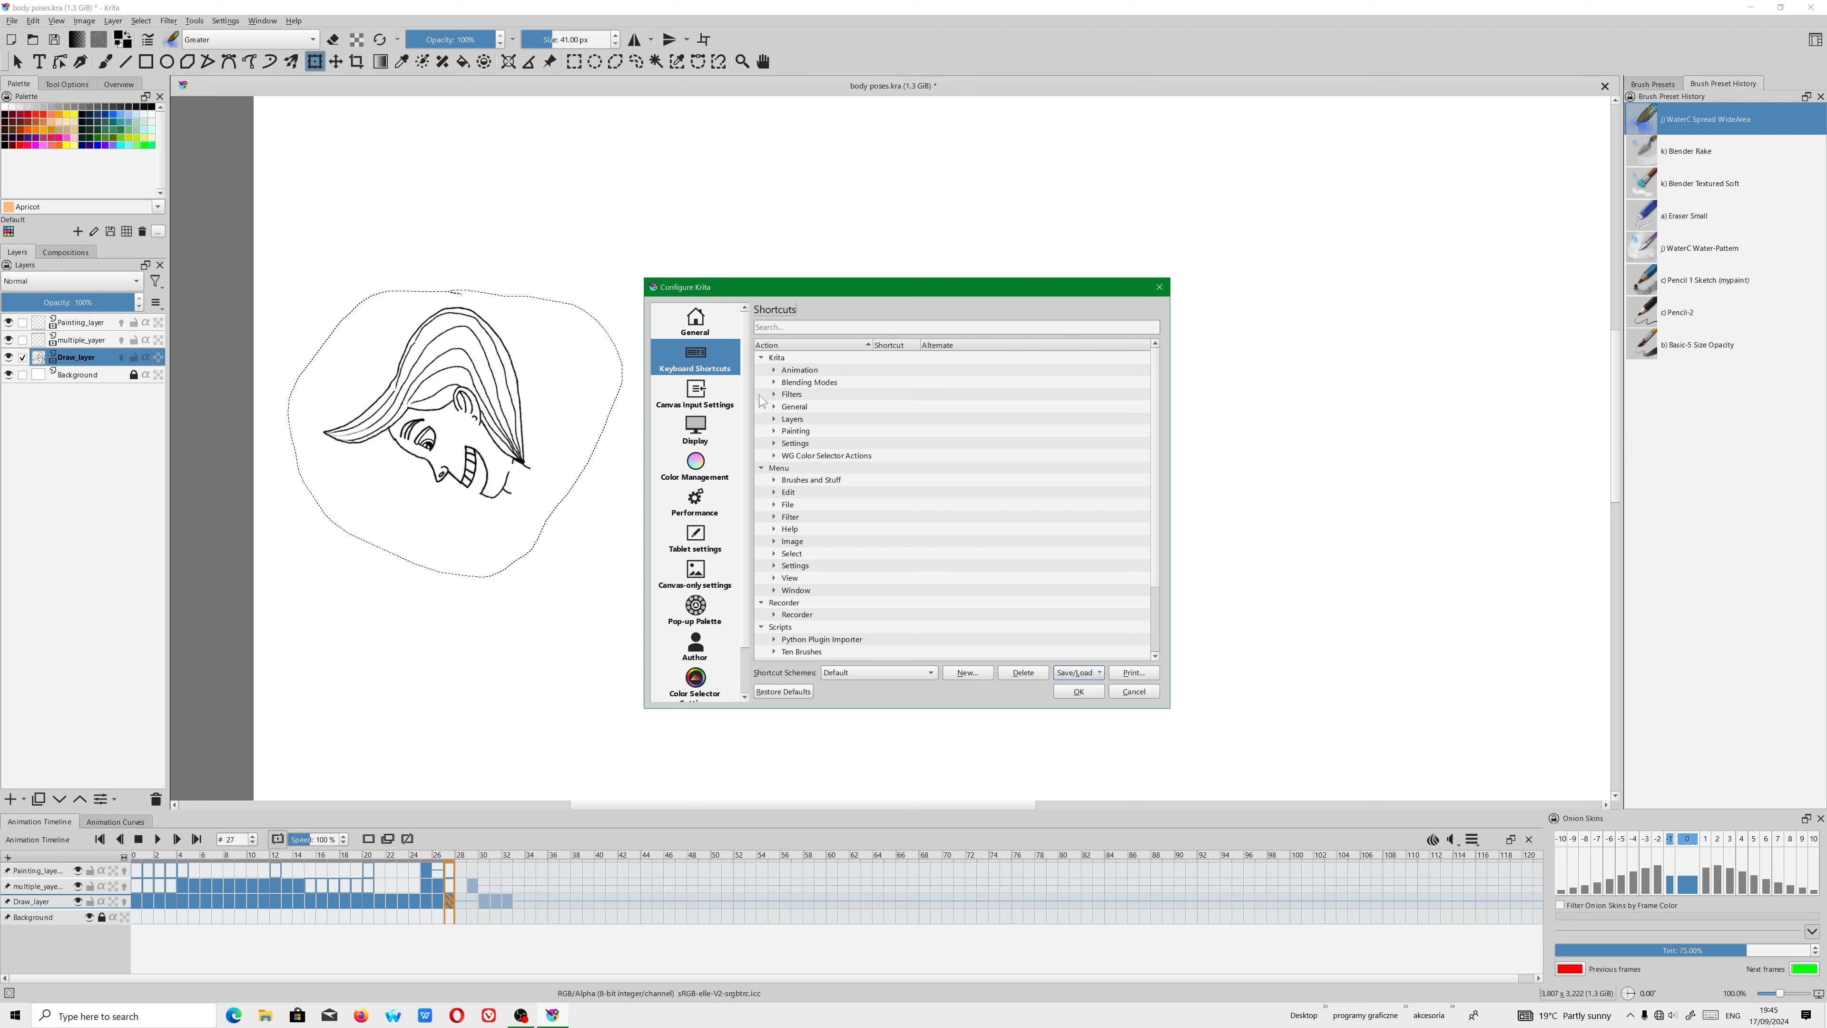
Search the shortcut list for "paste" to check the loaded assignments, and close the settings.
{"action": "left_click", "coordinate": [807, 326]}
{"action": "type", "text": "paste"}
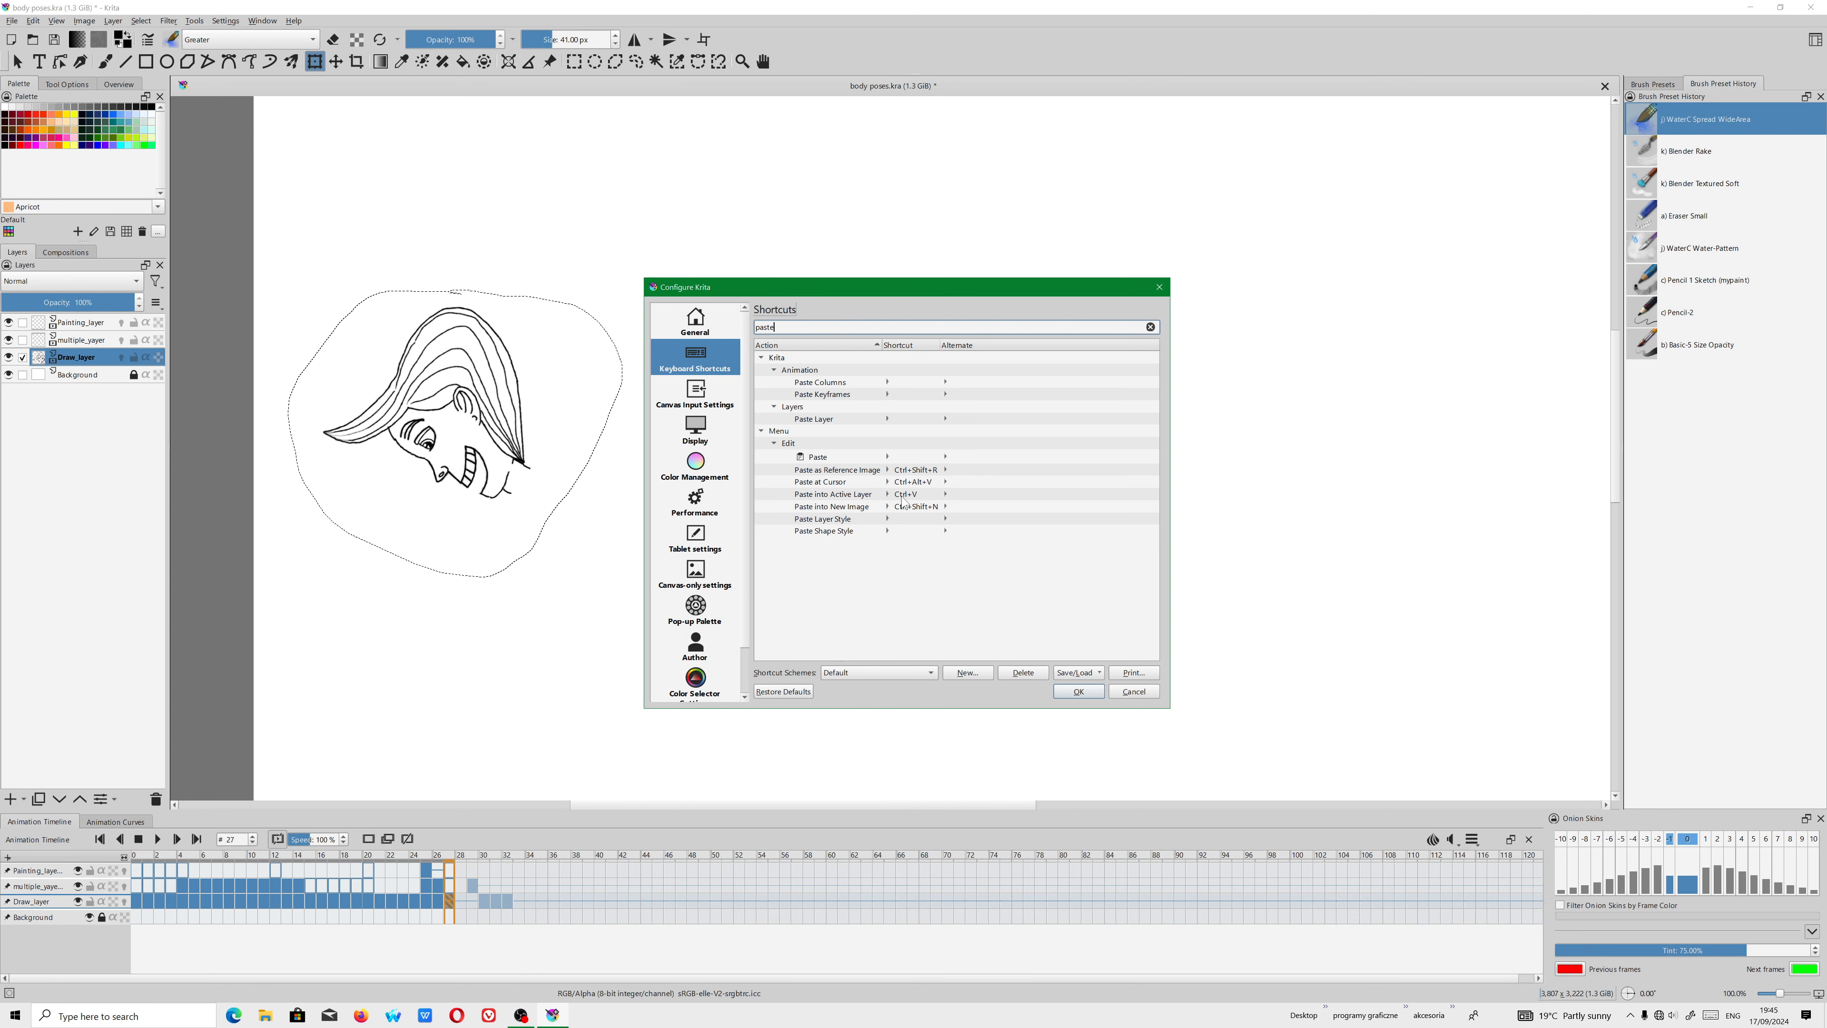
{"action": "left_click", "coordinate": [1160, 288]}
Rotate the selected head on frame 27 slightly clockwise with the Transform tool.
{"action": "scroll", "coordinate": [573, 480], "scroll_direction": "down", "scroll_amount": 3}
{"action": "scroll", "coordinate": [512, 422], "scroll_direction": "up", "scroll_amount": 3}
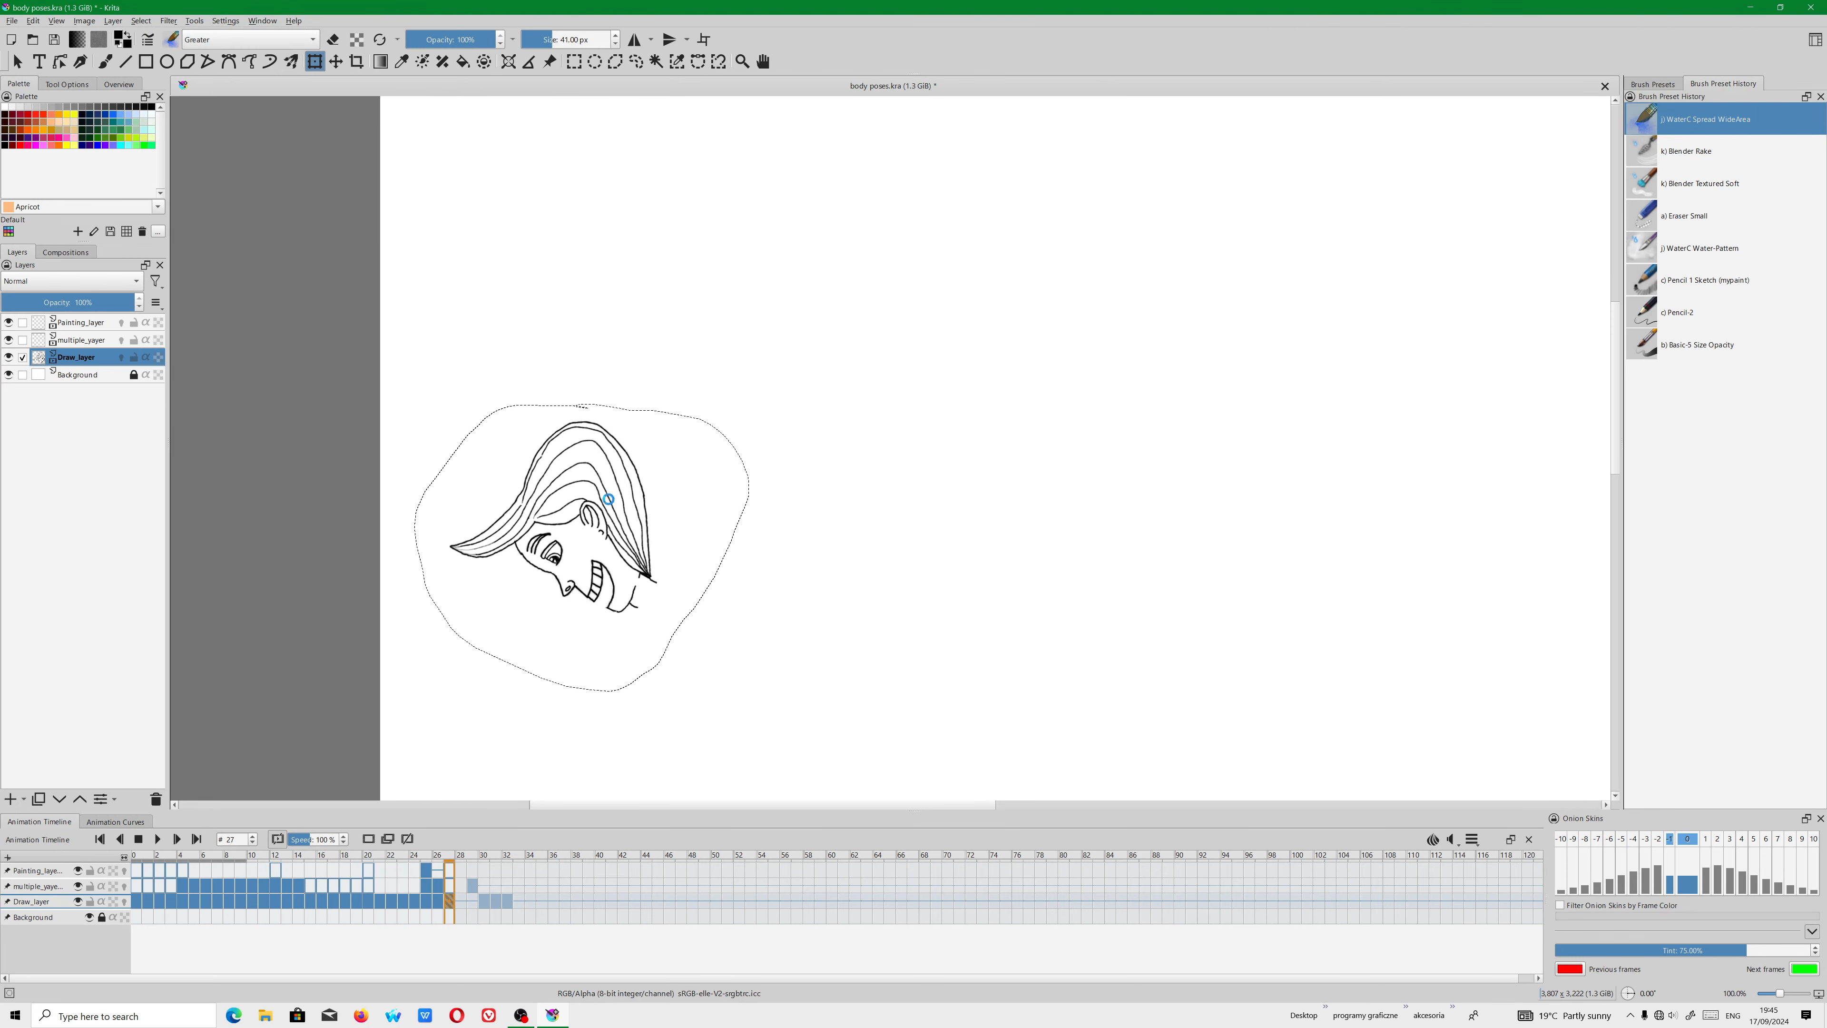
{"action": "key", "text": "ctrl+t"}
{"action": "left_click_drag", "start_coordinate": [665, 623], "coordinate": [644, 641]}
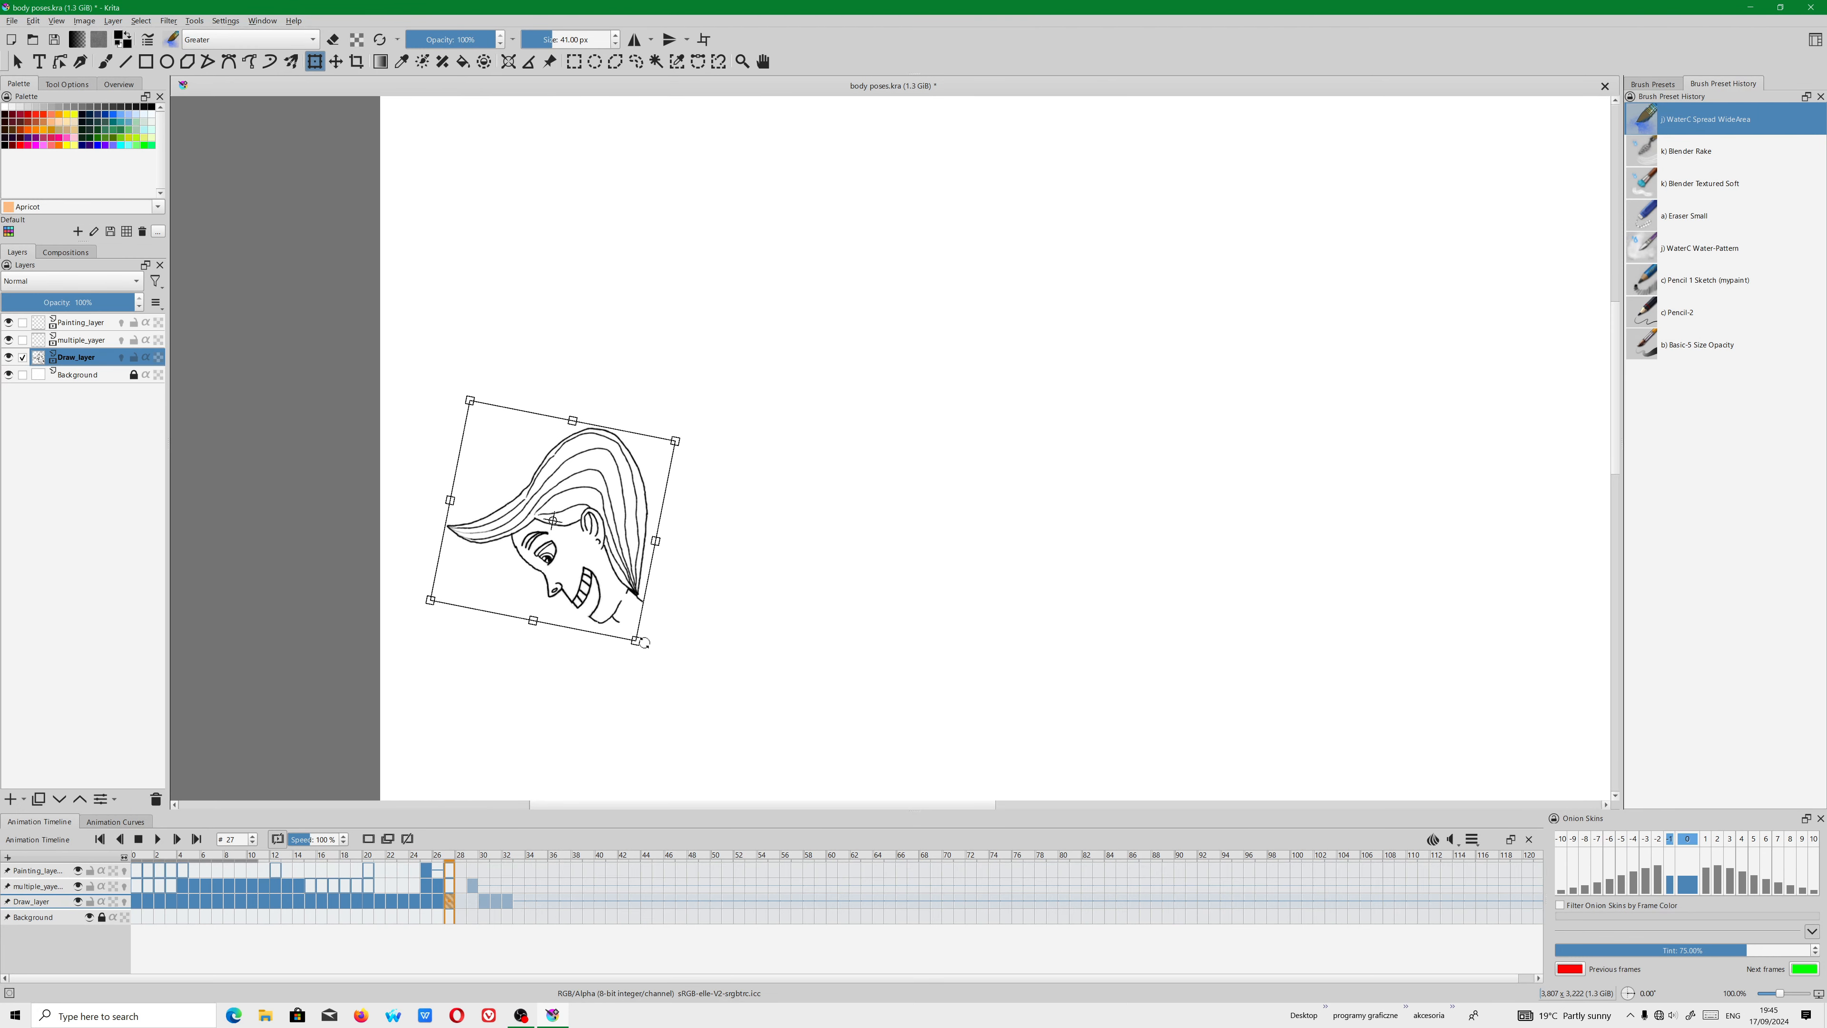
Create a blank frame at frame 28 on Draw_layer.
{"action": "scroll", "coordinate": [644, 642], "scroll_direction": "down", "scroll_amount": 2}
{"action": "left_click", "coordinate": [463, 909]}
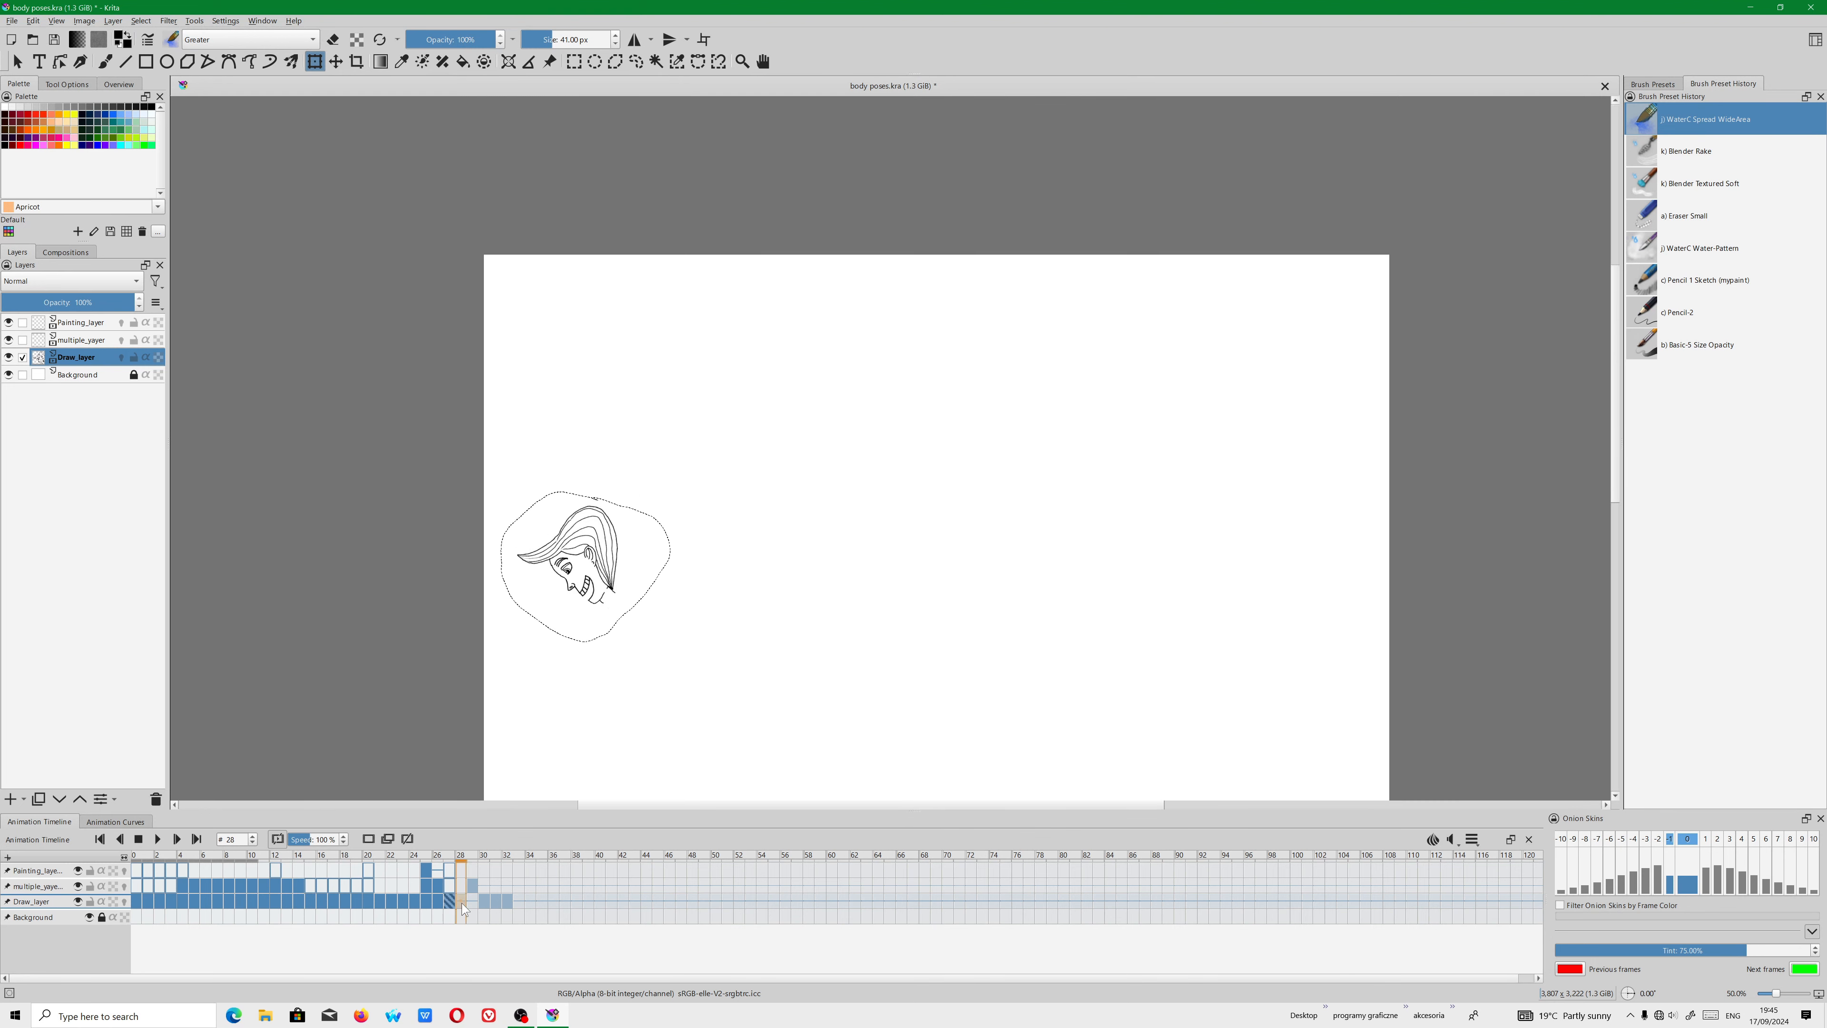
{"action": "right_click", "coordinate": [461, 909]}
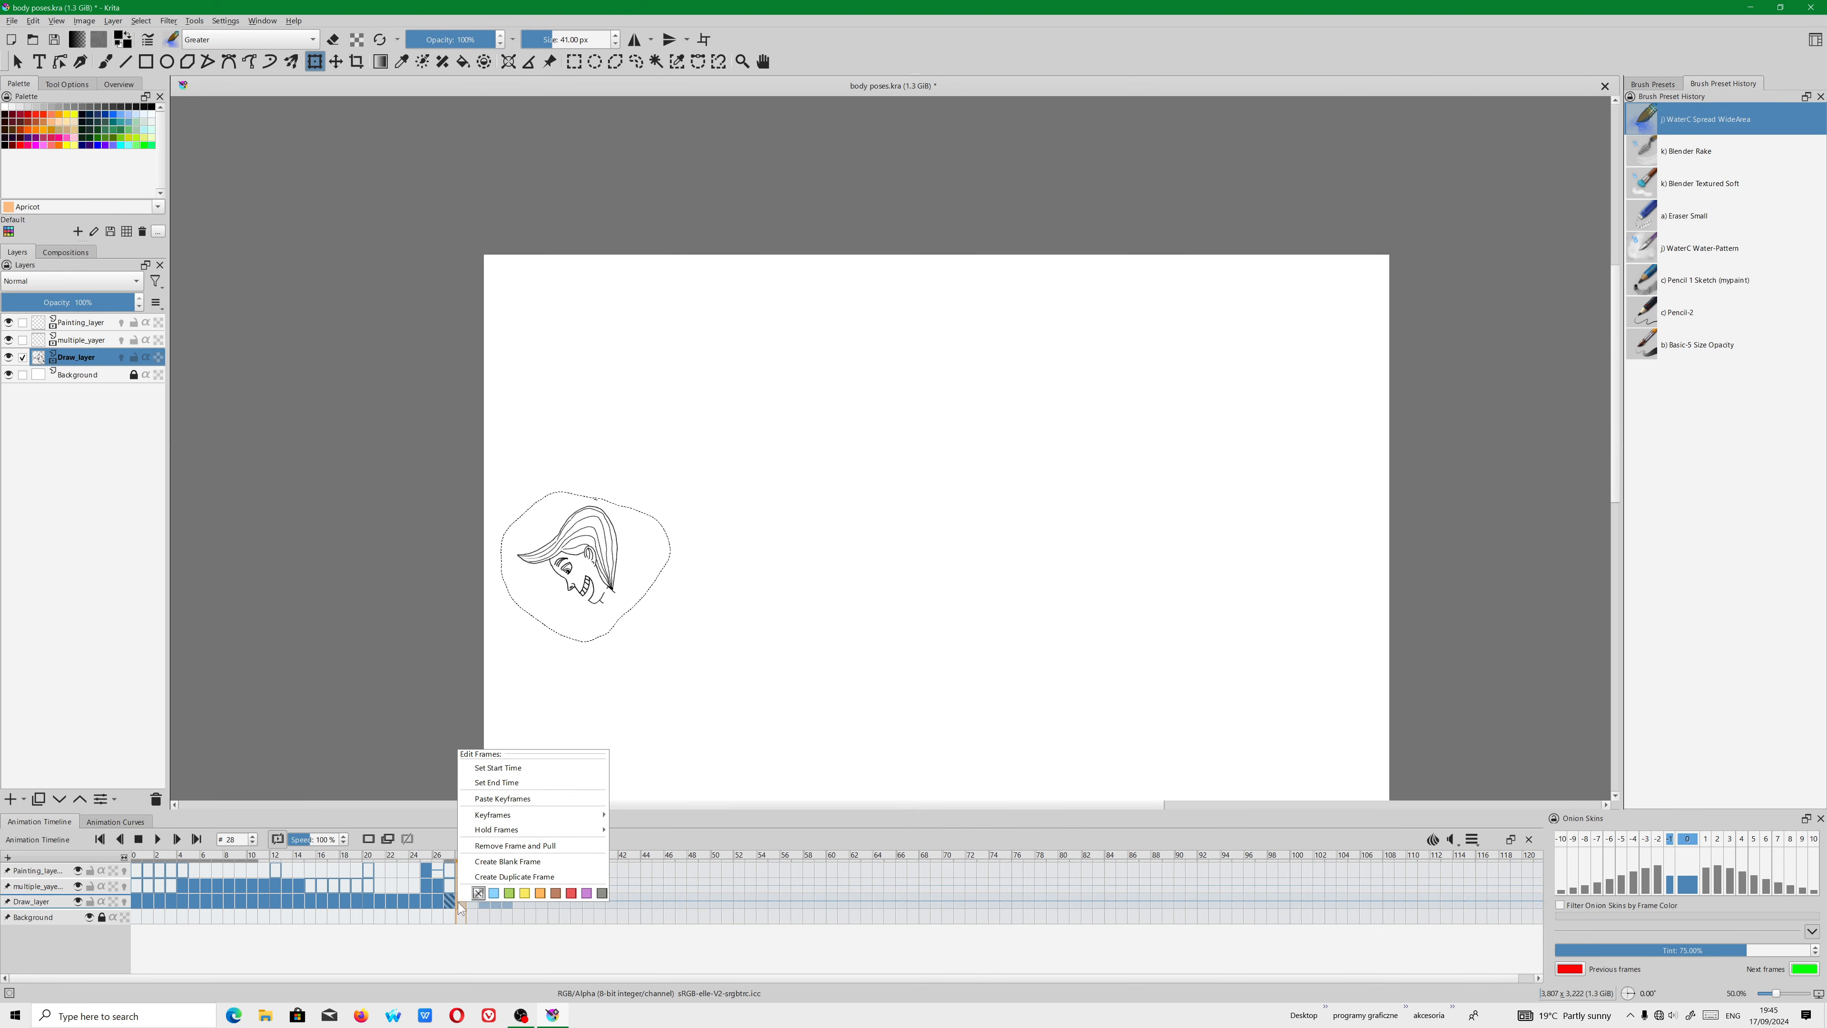
{"action": "left_click", "coordinate": [507, 860]}
Return to frame 27 and copy the rotated head inside the selection.
{"action": "key", "text": "Left"}
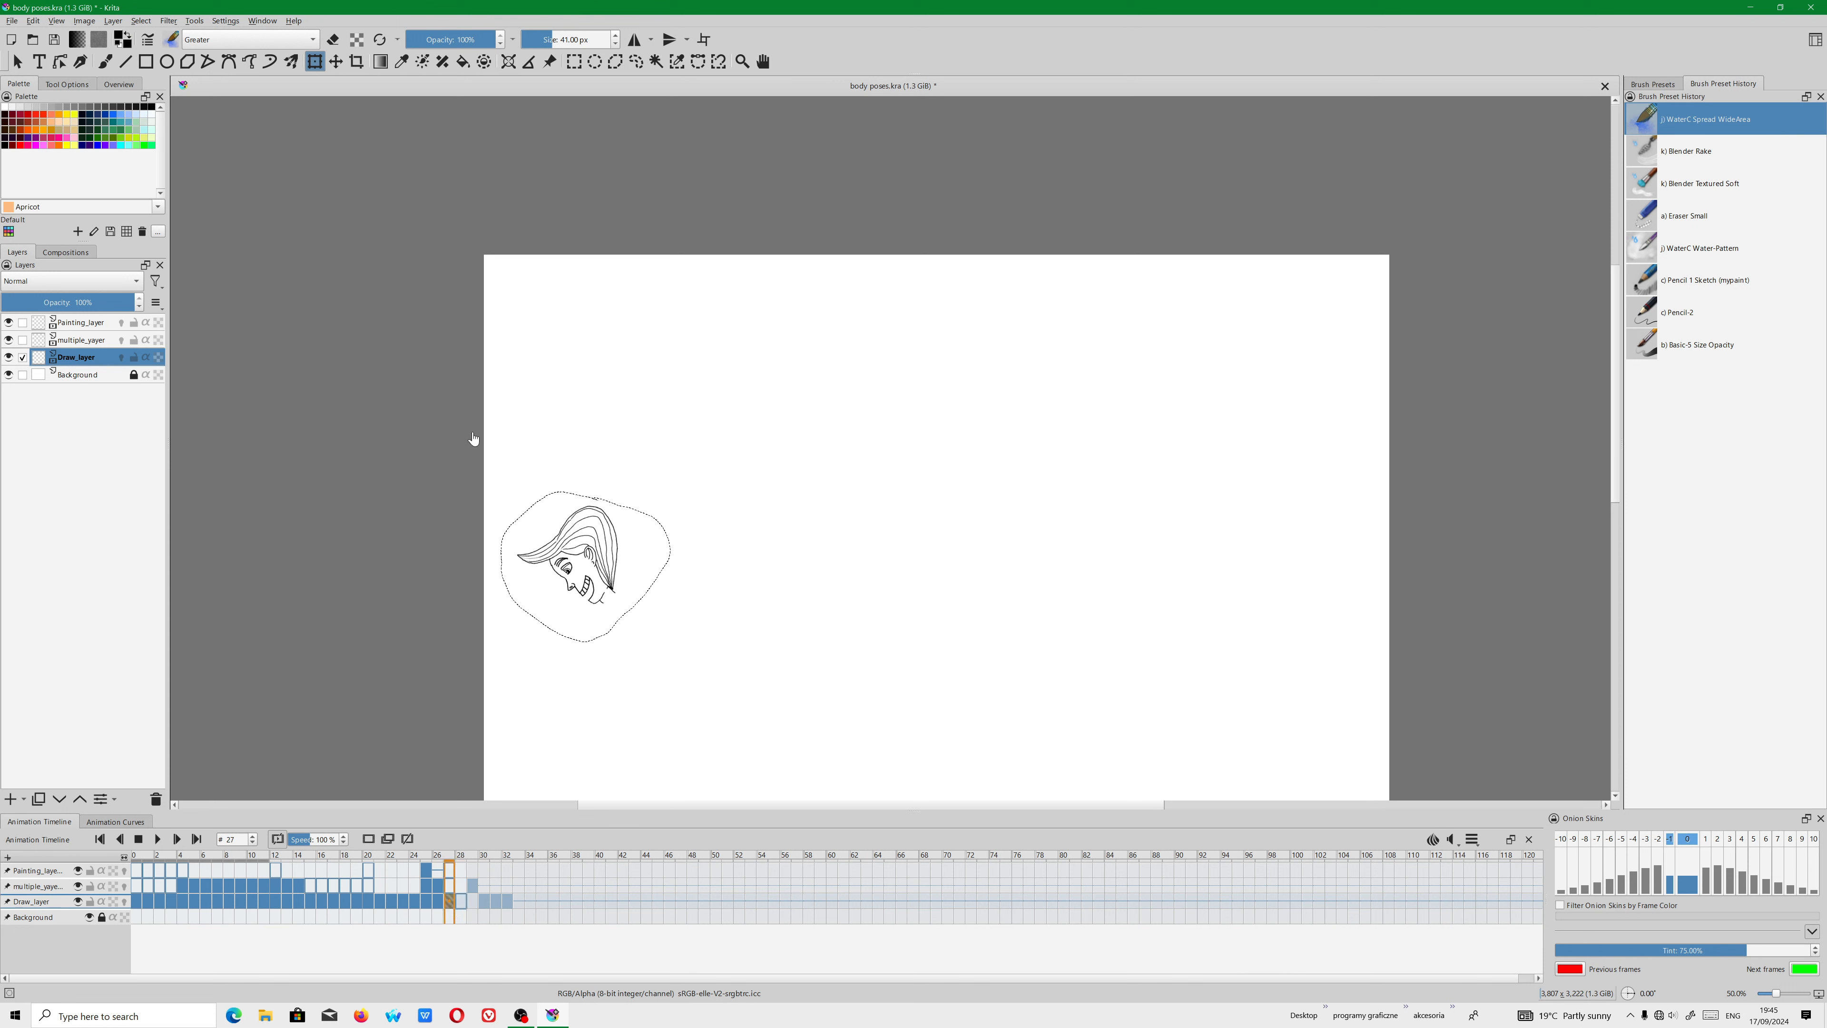
{"action": "left_click", "coordinate": [34, 21]}
{"action": "left_click", "coordinate": [62, 81]}
Go to frame 28 on Draw_layer and turn on onion skins for the layer.
{"action": "left_click", "coordinate": [458, 901]}
{"action": "left_click", "coordinate": [125, 901]}
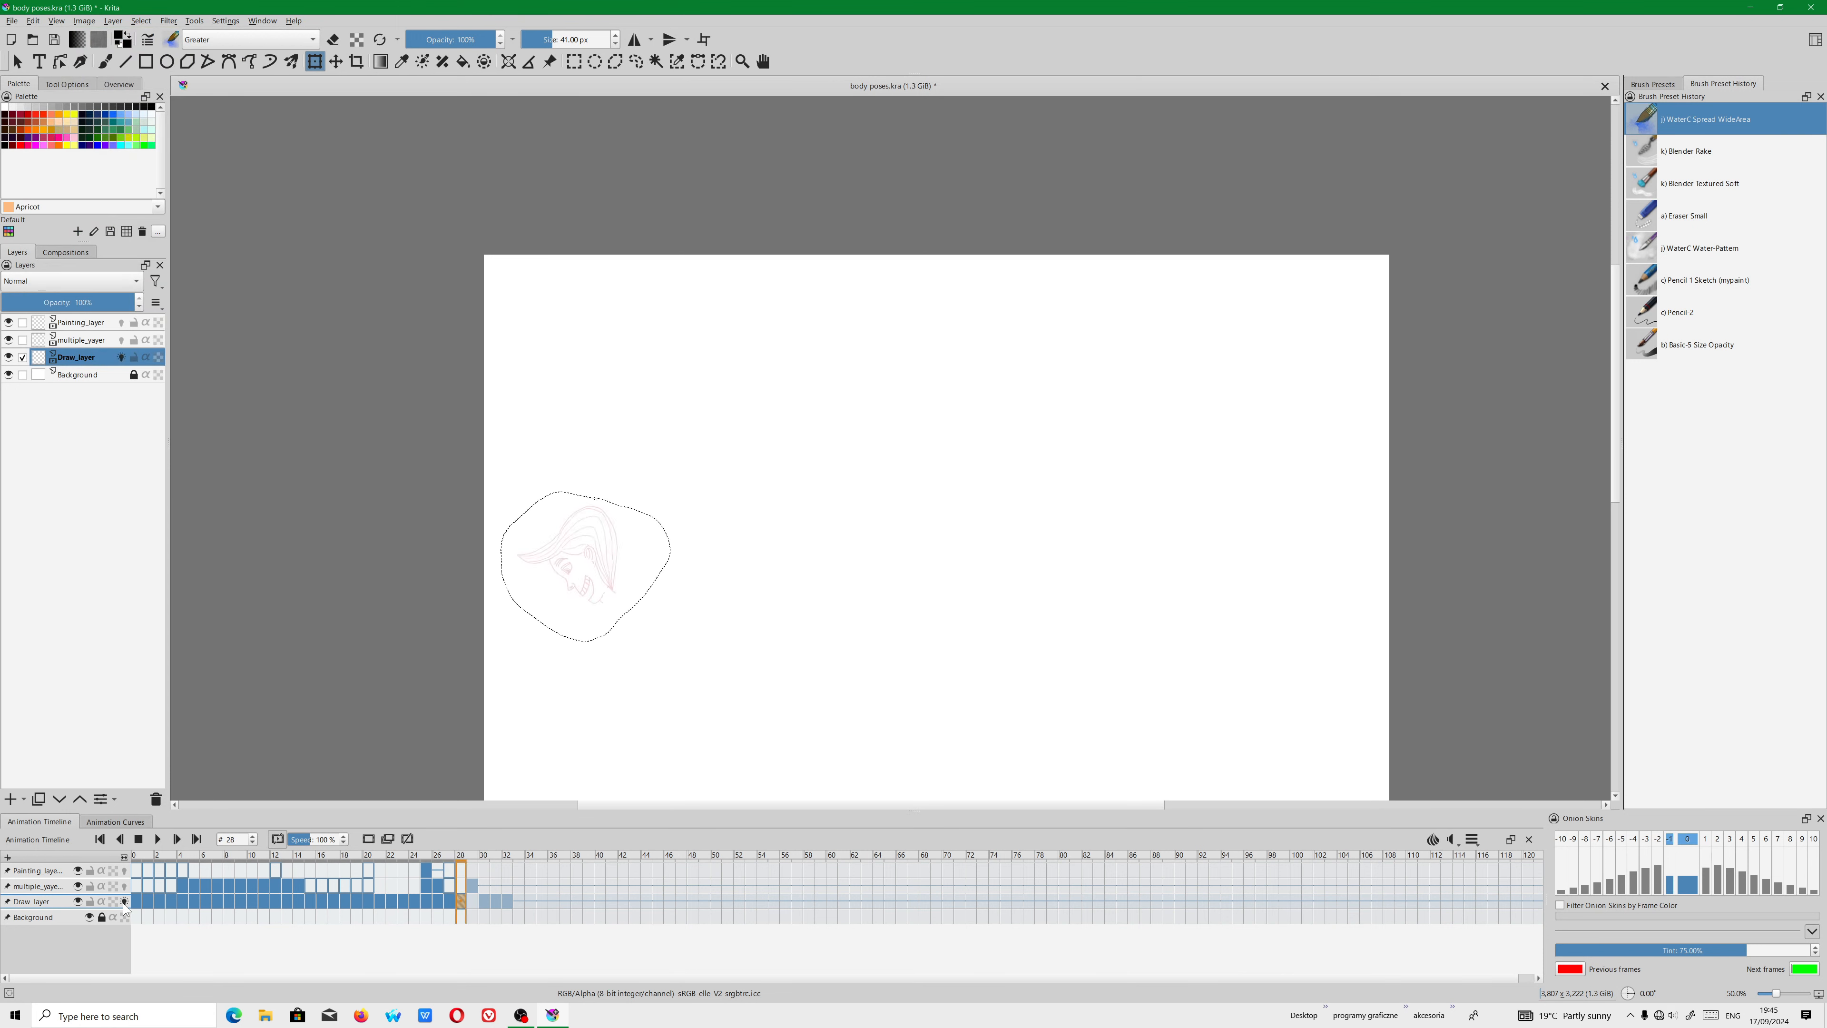
{"action": "scroll", "coordinate": [550, 569], "scroll_direction": "up", "scroll_amount": 3}
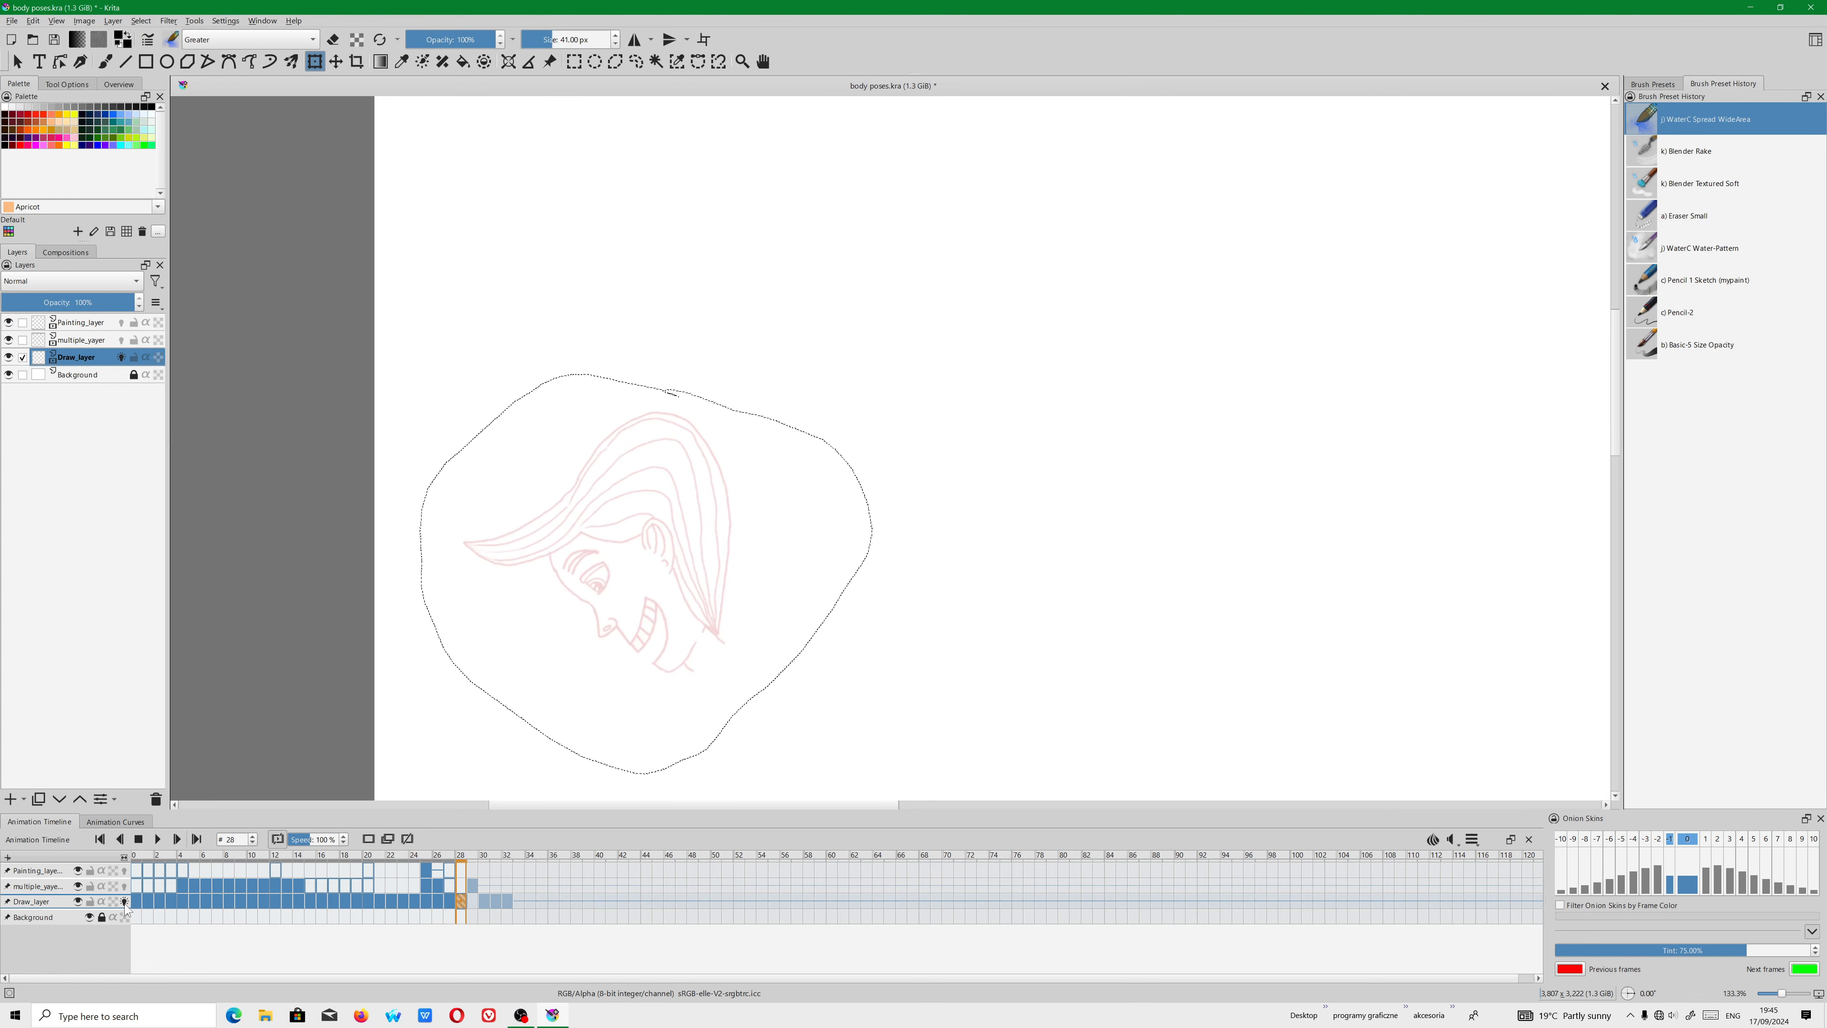
Try to transform the selected head area on frame 28, moving it slightly.
{"action": "left_click", "coordinate": [34, 21]}
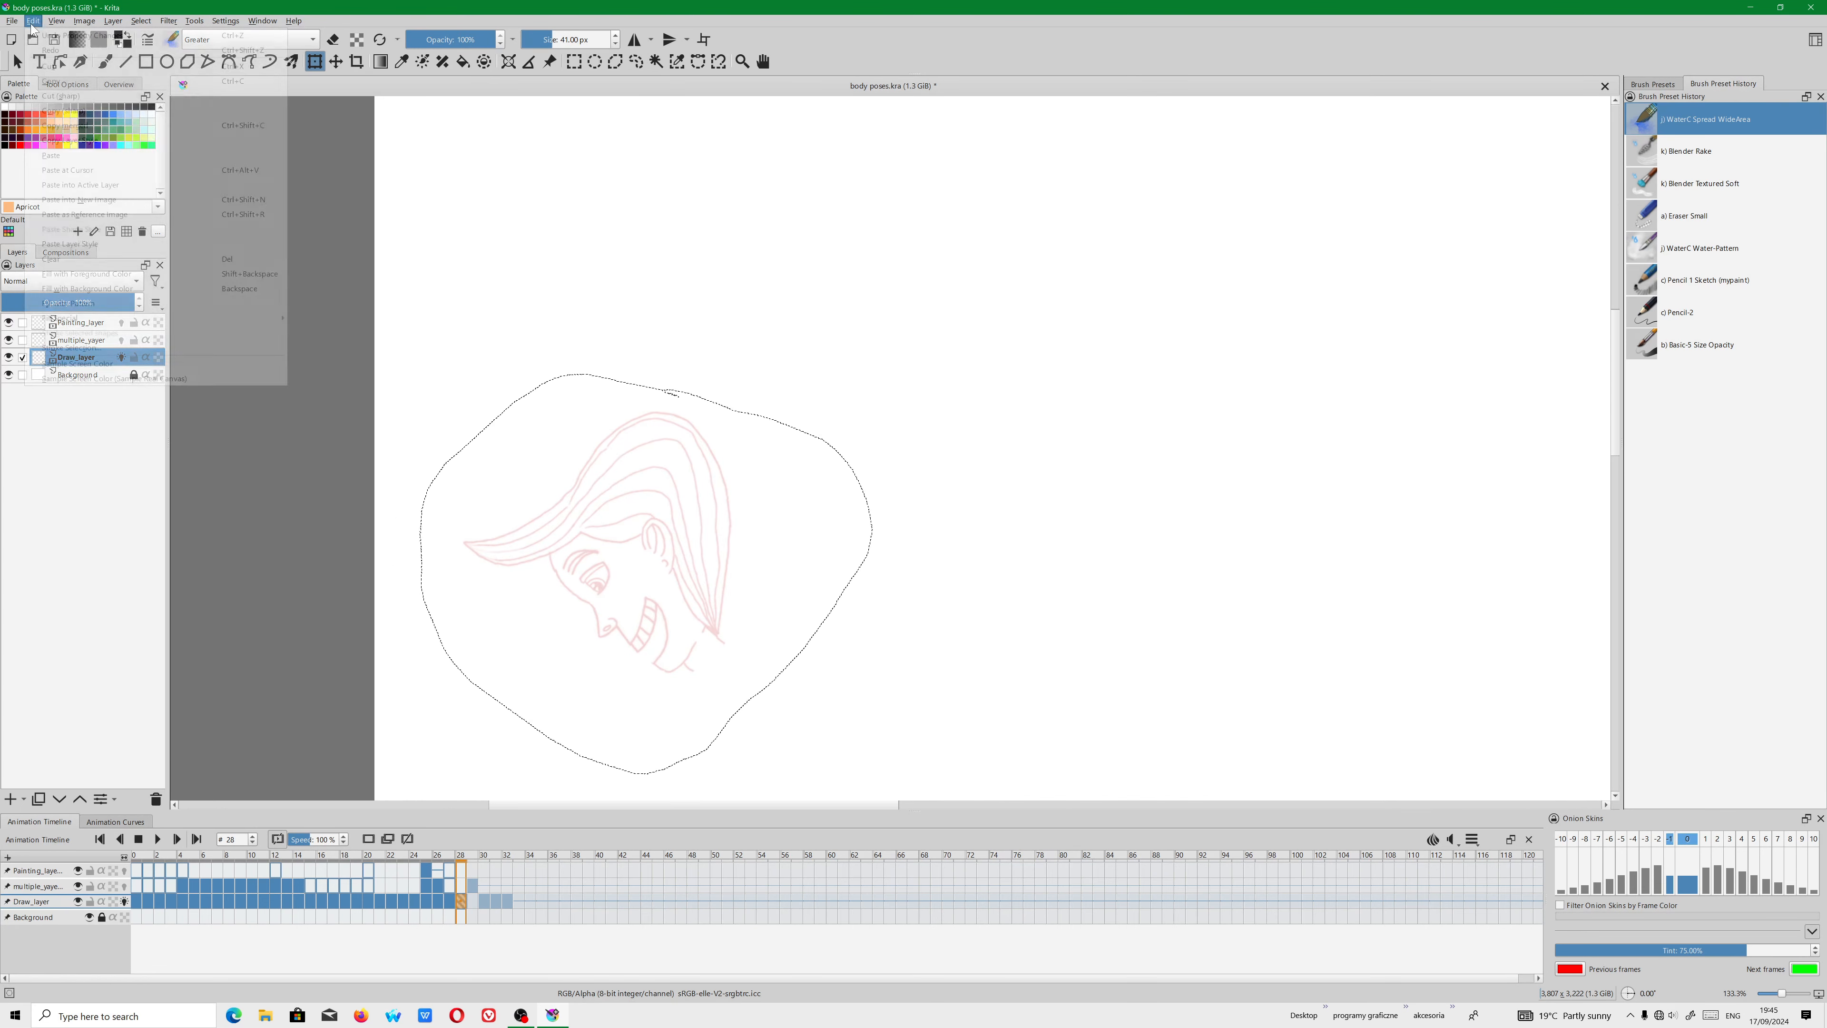
{"action": "left_click", "coordinate": [36, 24]}
{"action": "scroll", "coordinate": [696, 543], "scroll_direction": "down", "scroll_amount": 1}
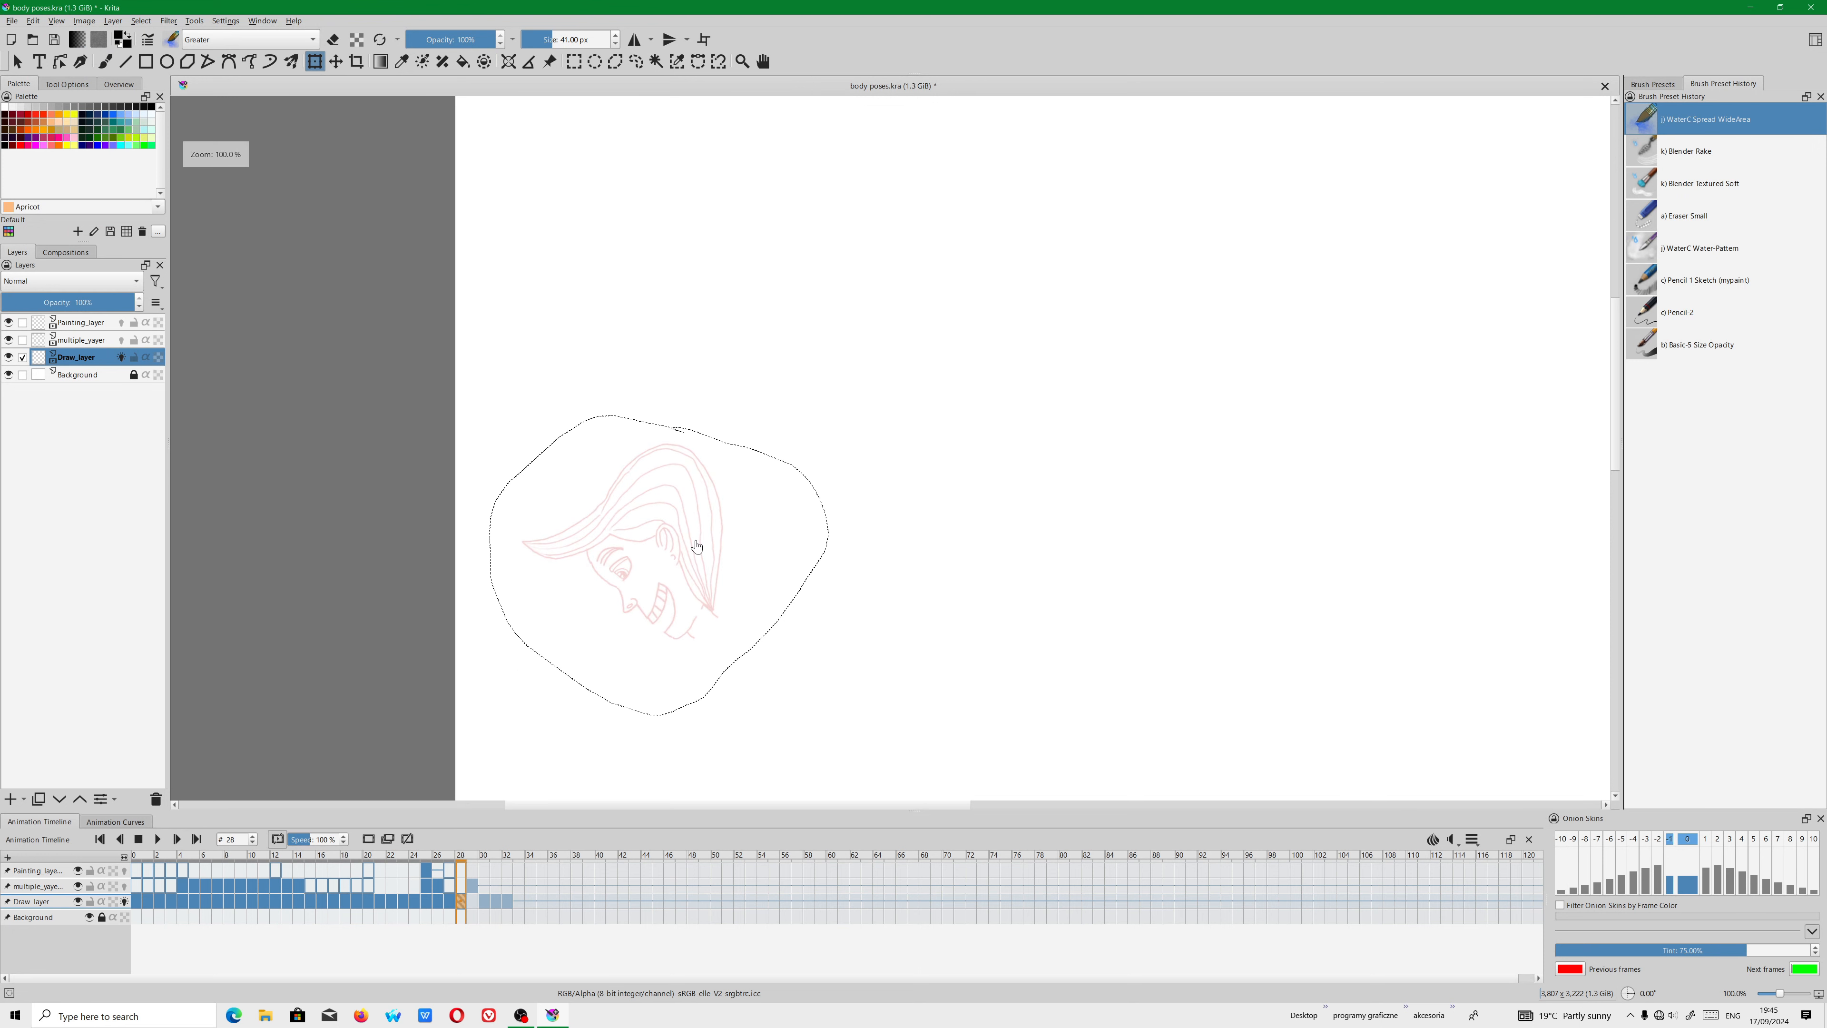
{"action": "left_click", "coordinate": [676, 573]}
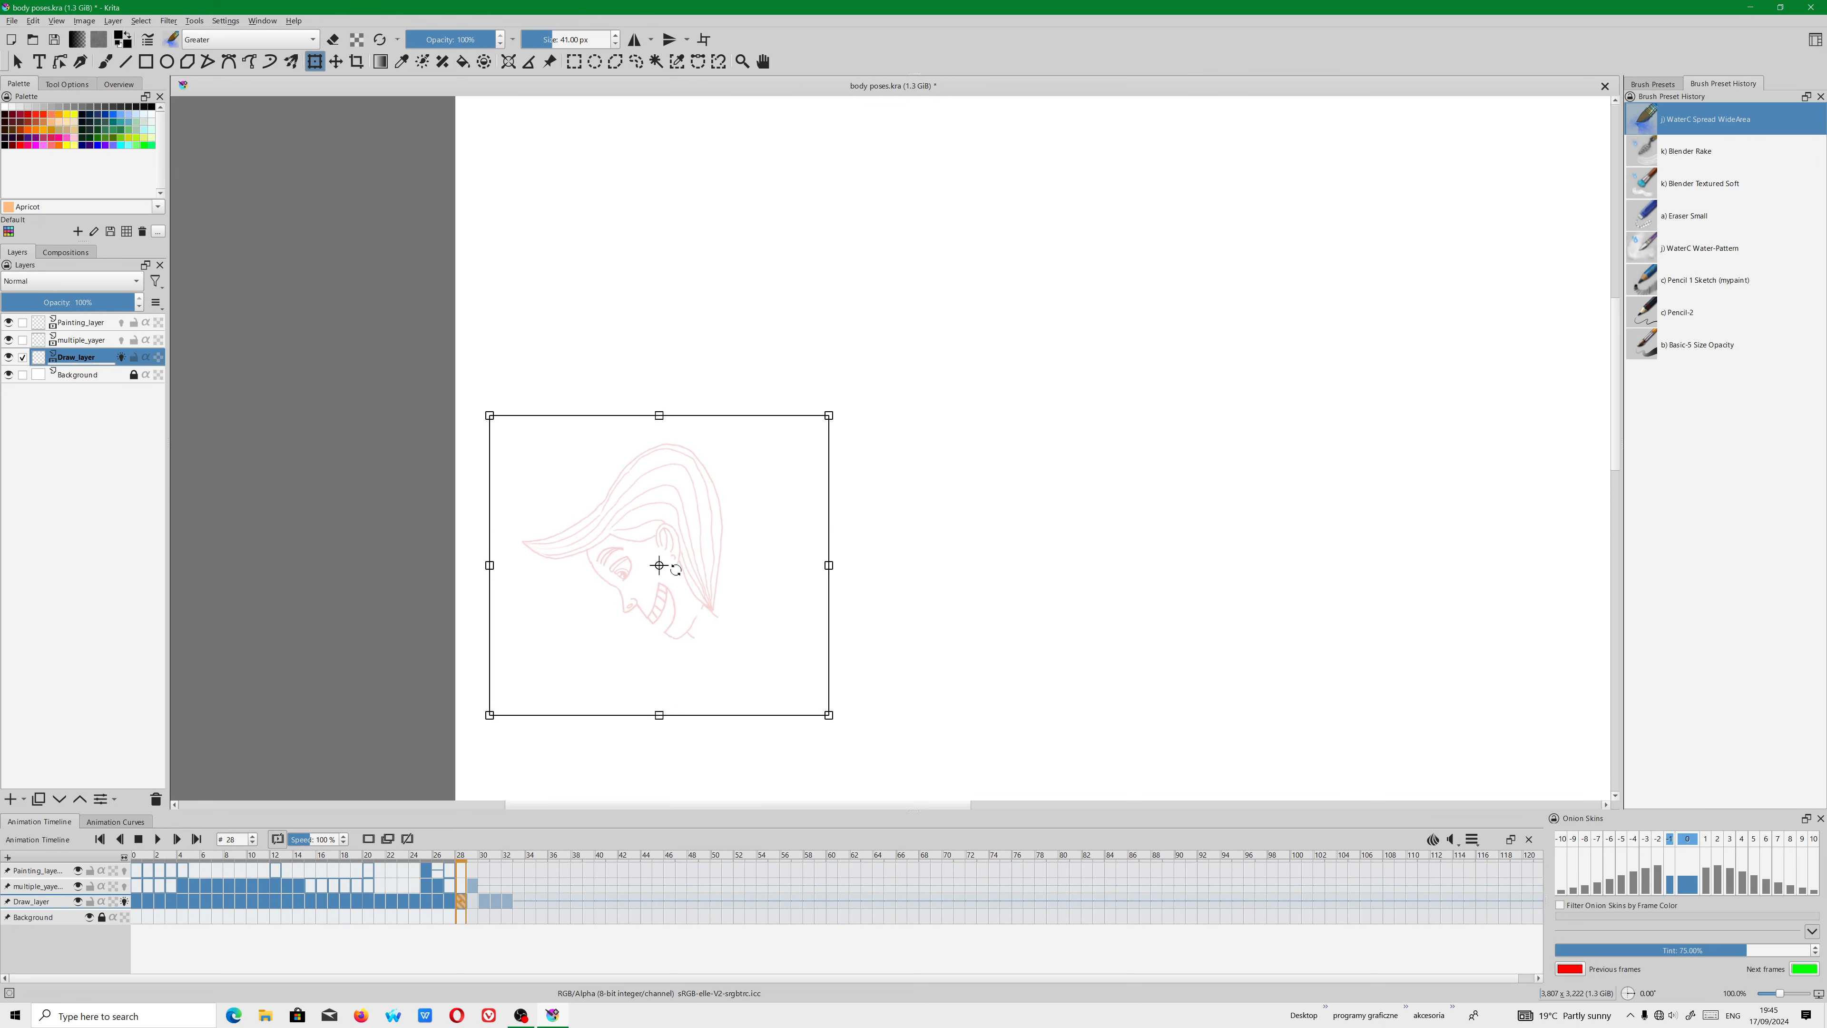
{"action": "mouse_move", "coordinate": [707, 550]}
{"action": "left_mouse_down"}
{"action": "mouse_move", "coordinate": [727, 549]}
{"action": "mouse_move", "coordinate": [697, 563]}
{"action": "left_mouse_up"}
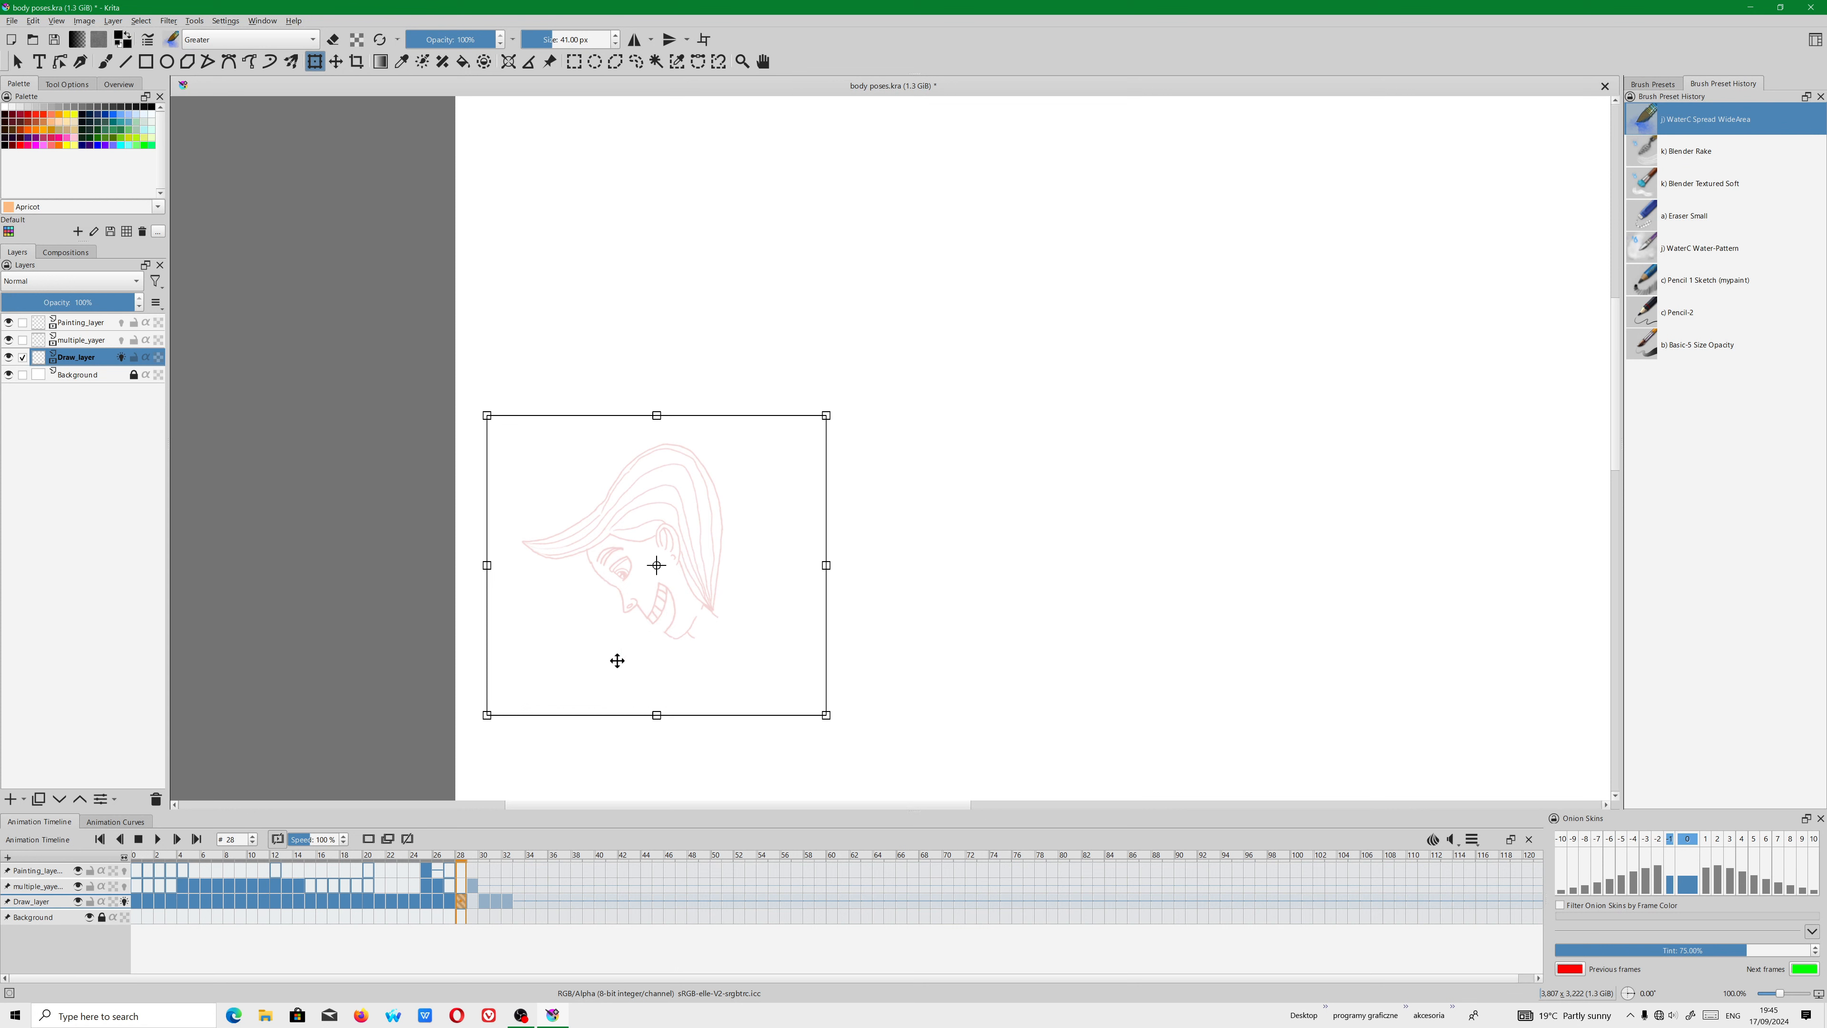
{"action": "left_click", "coordinate": [463, 908]}
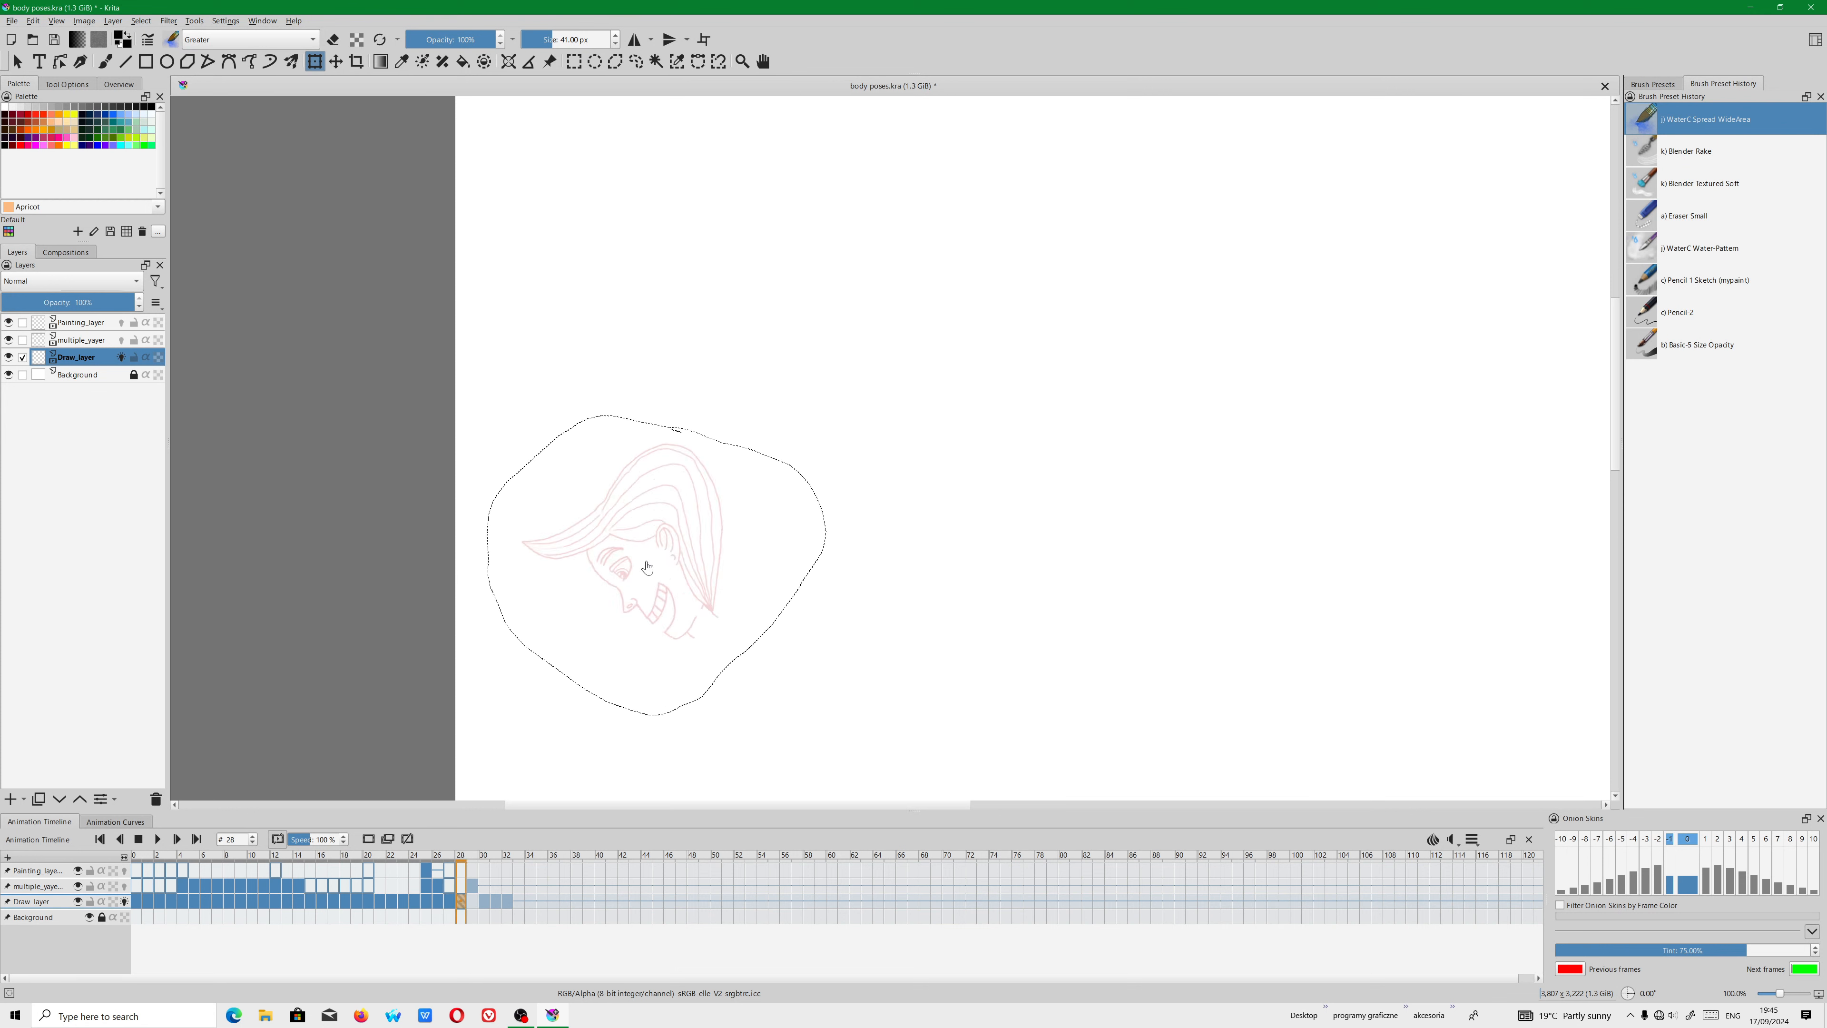
Copy the selected head on frame 27 again and return to frame 28 on Draw_layer.
{"action": "left_click", "coordinate": [451, 900]}
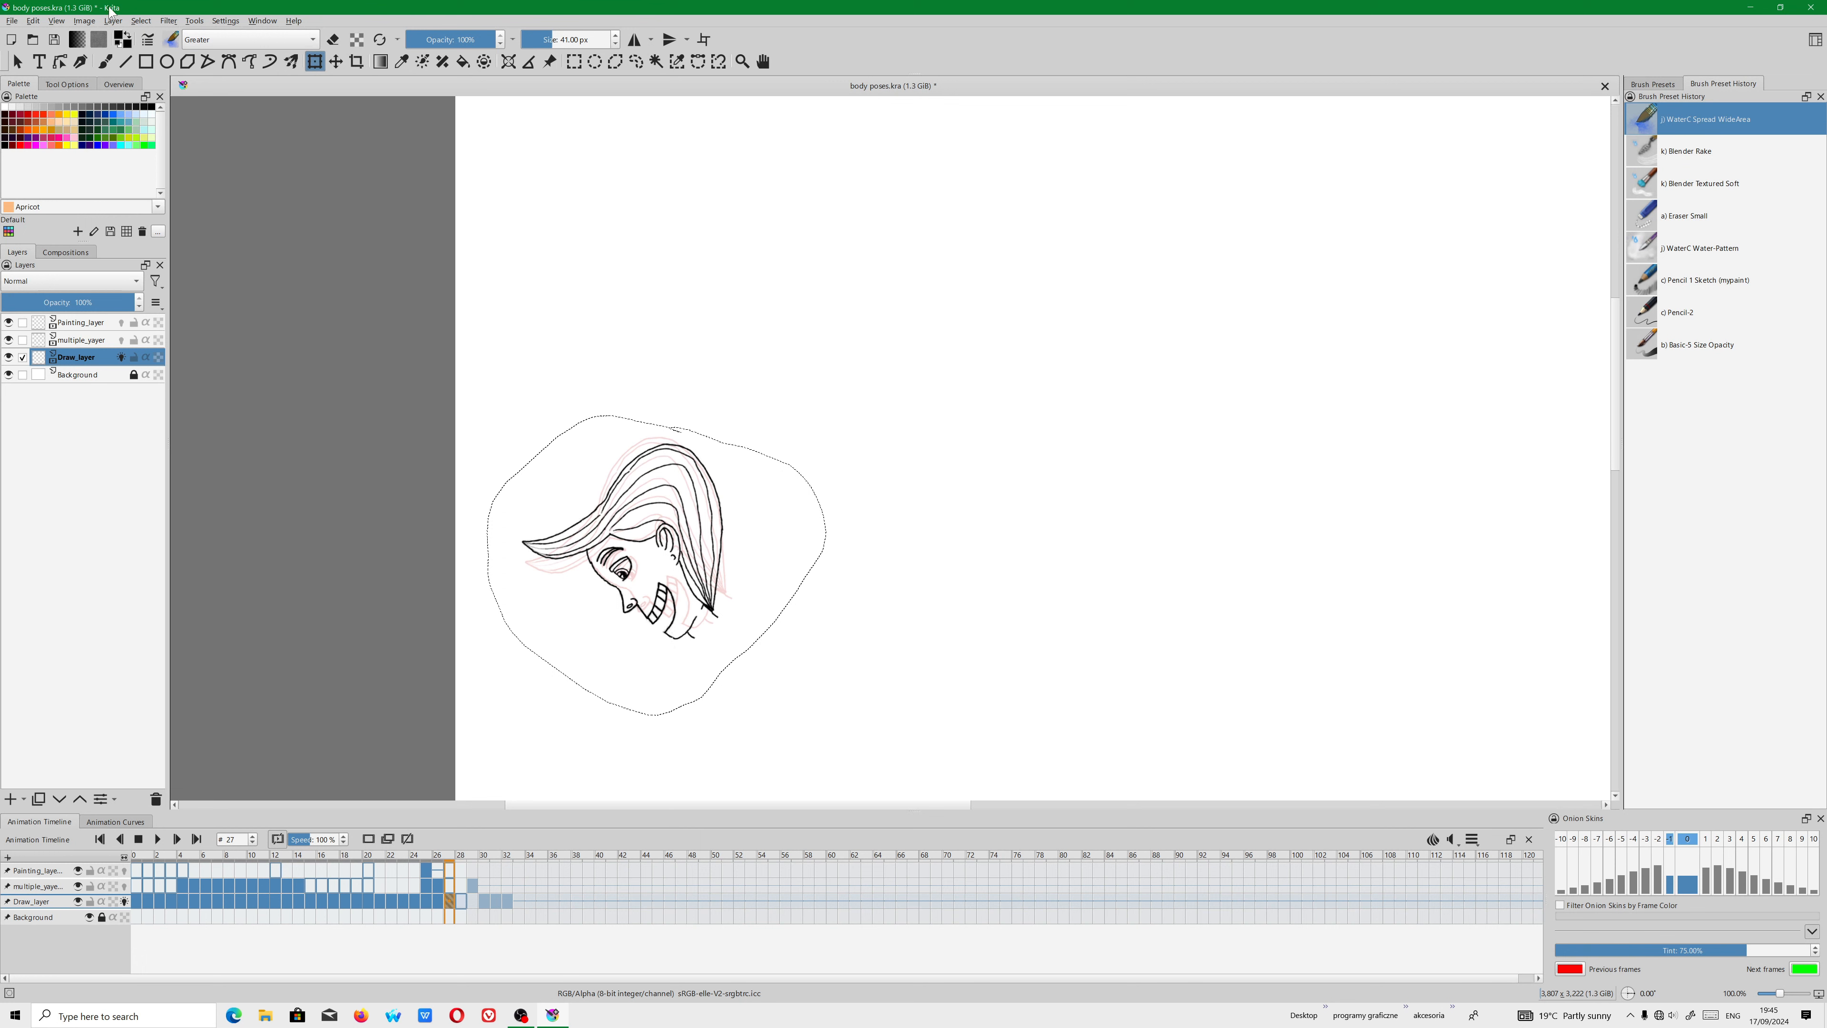
{"action": "left_click", "coordinate": [680, 519]}
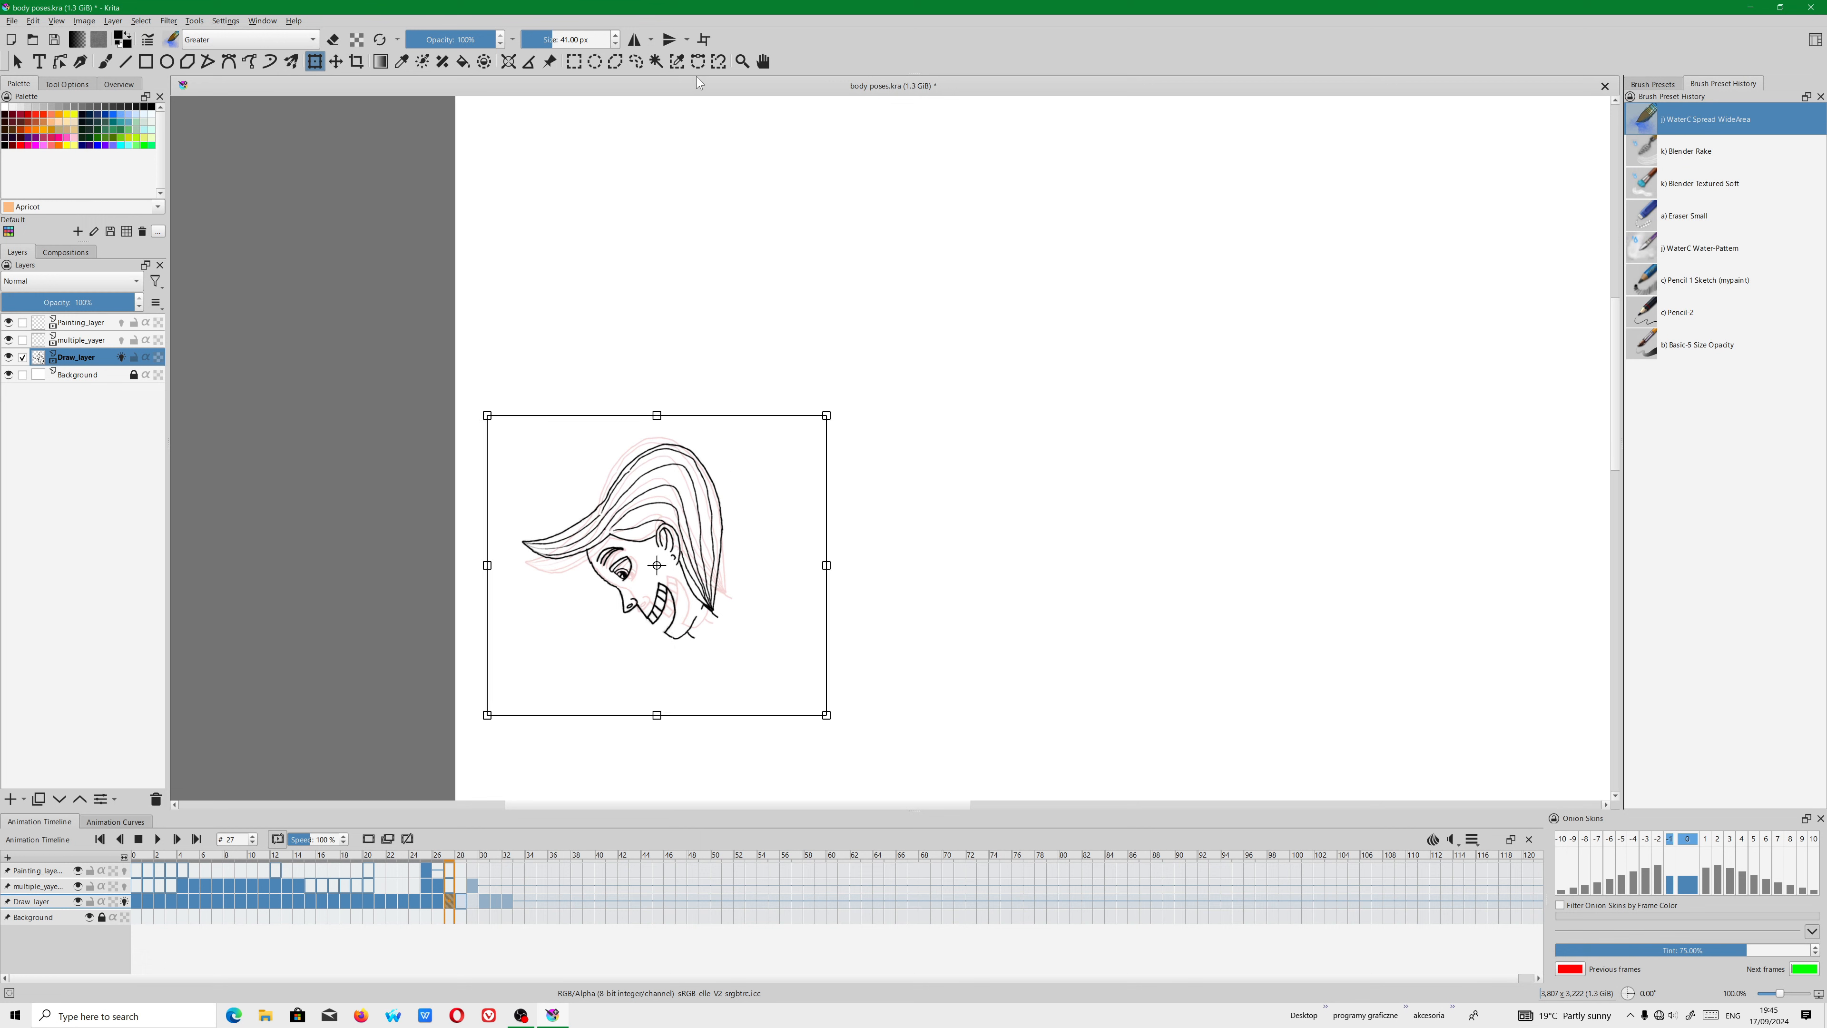
{"action": "left_click", "coordinate": [33, 20]}
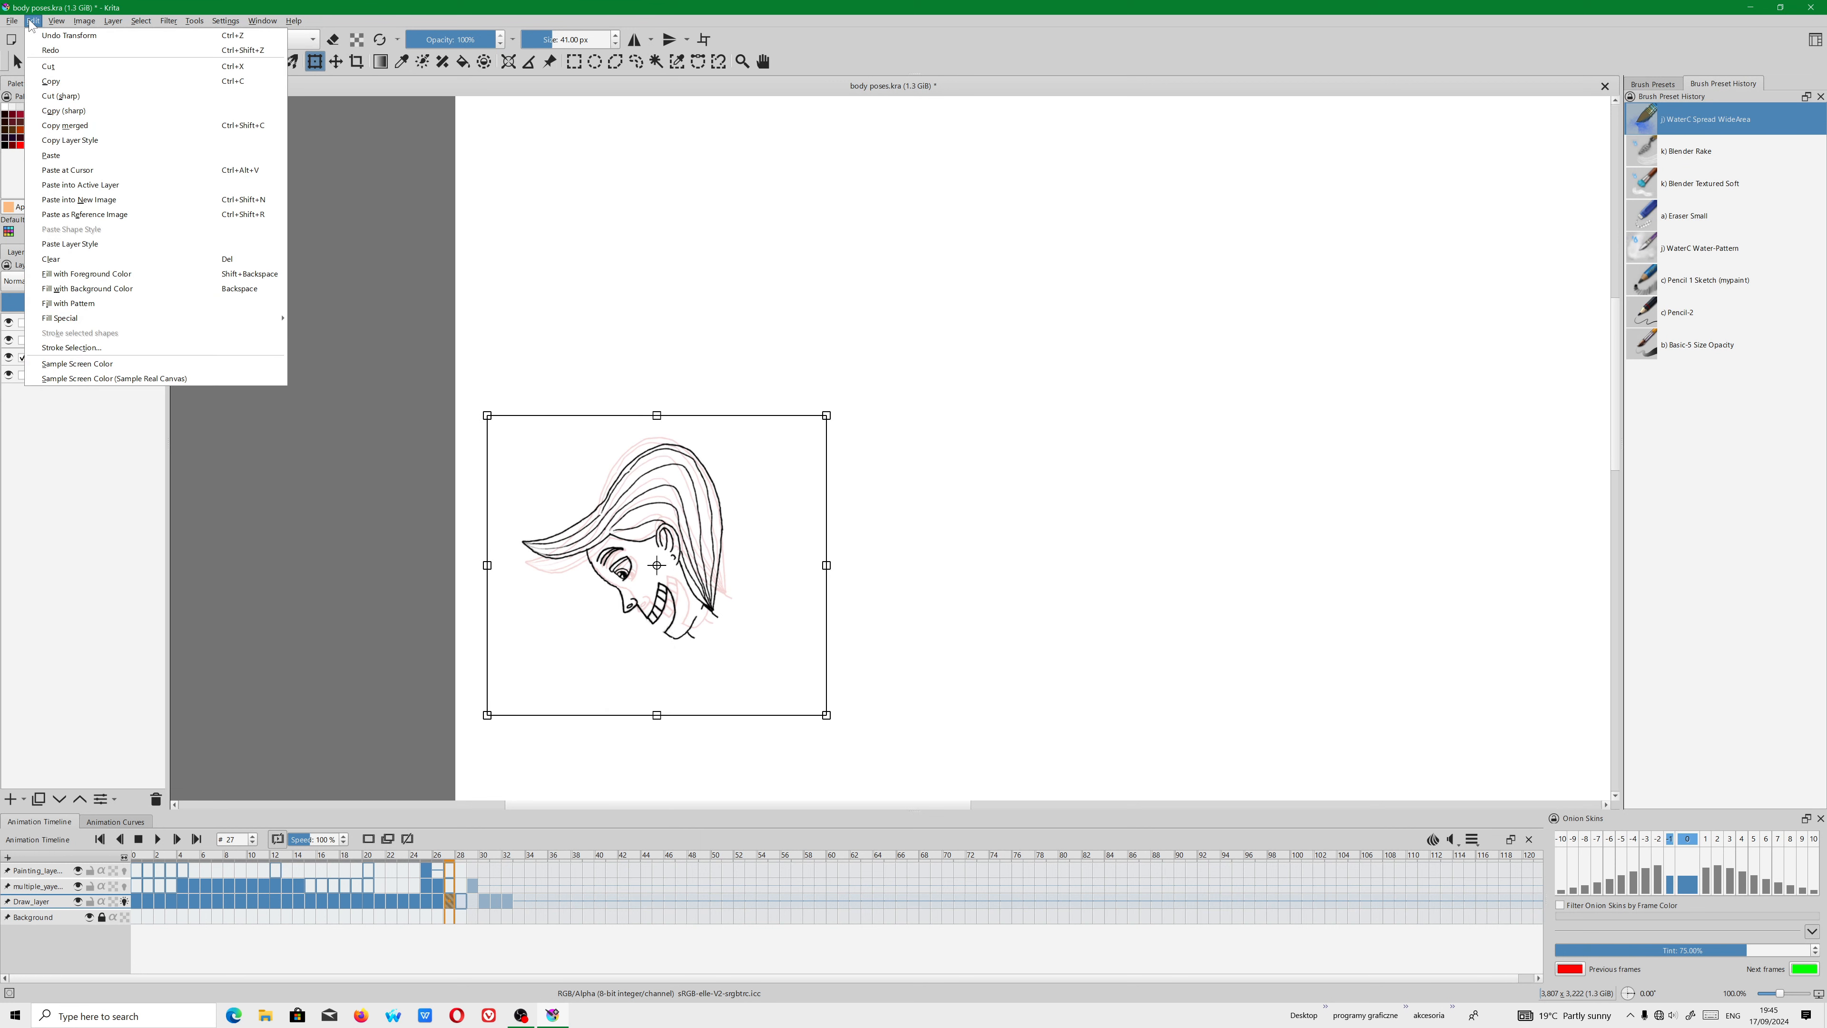
{"action": "left_click", "coordinate": [58, 81]}
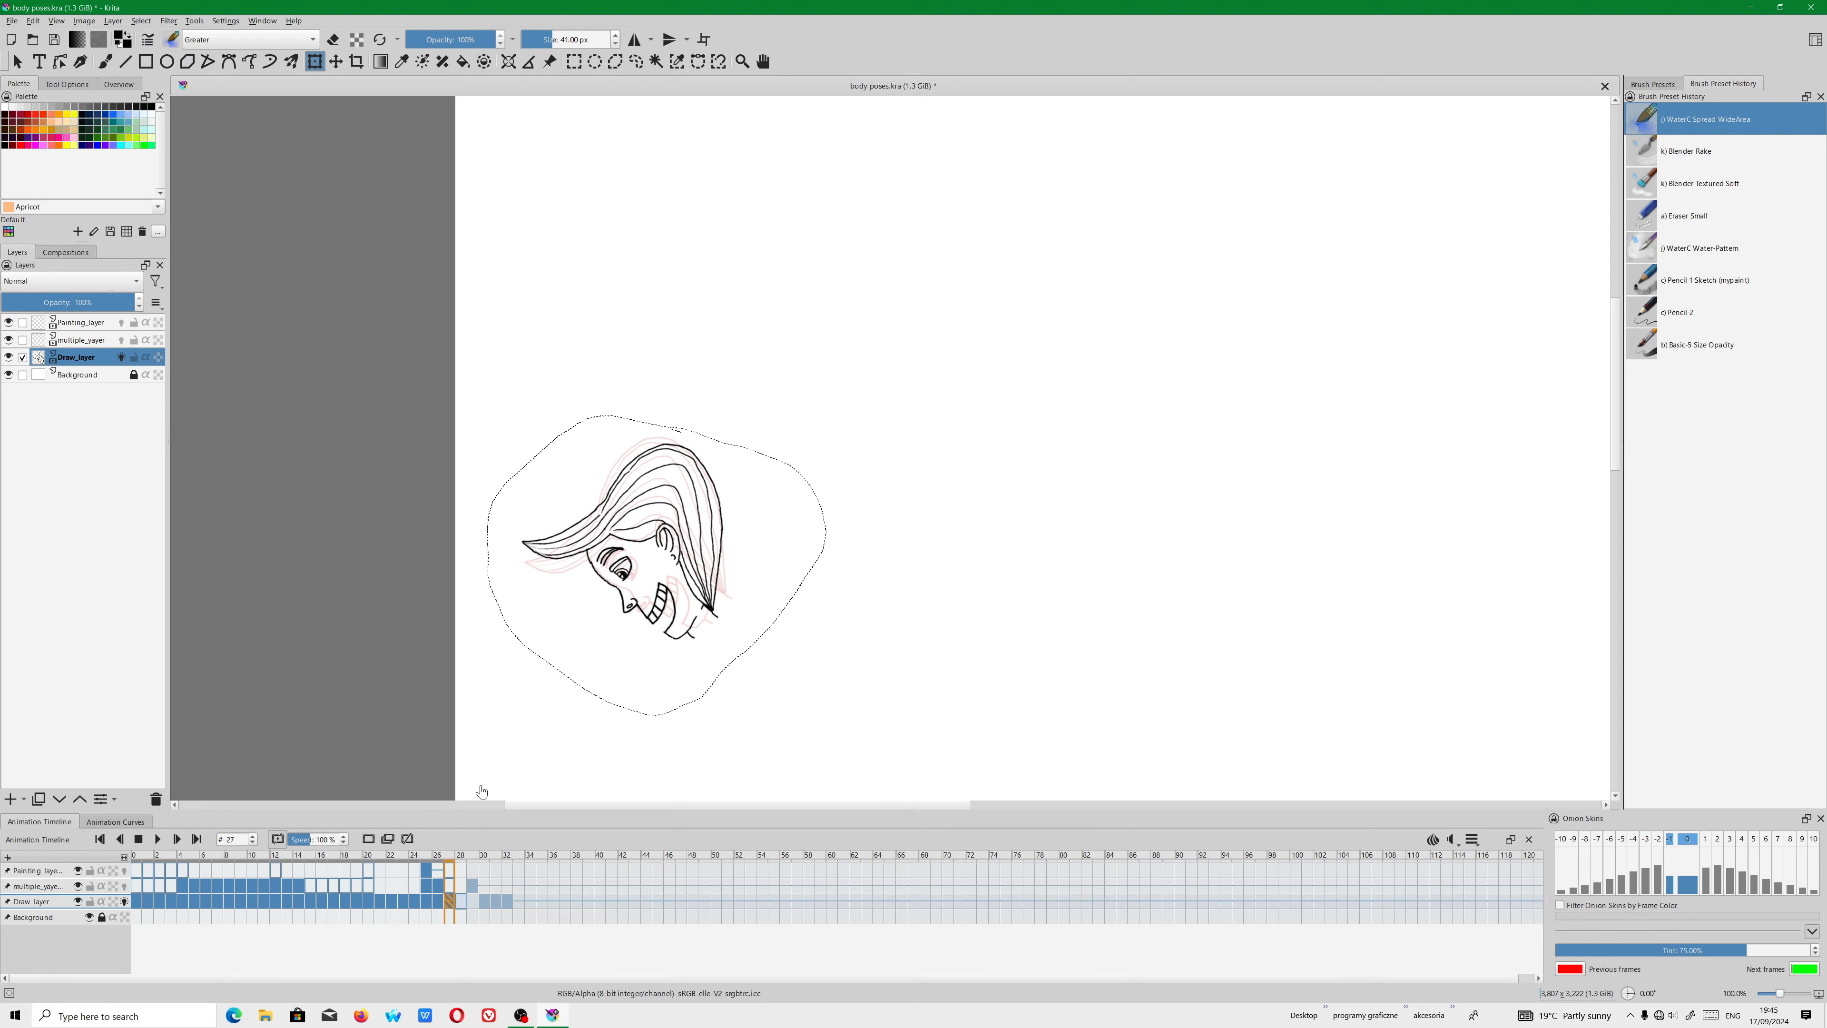
{"action": "left_click", "coordinate": [466, 902]}
{"action": "left_click", "coordinate": [33, 21]}
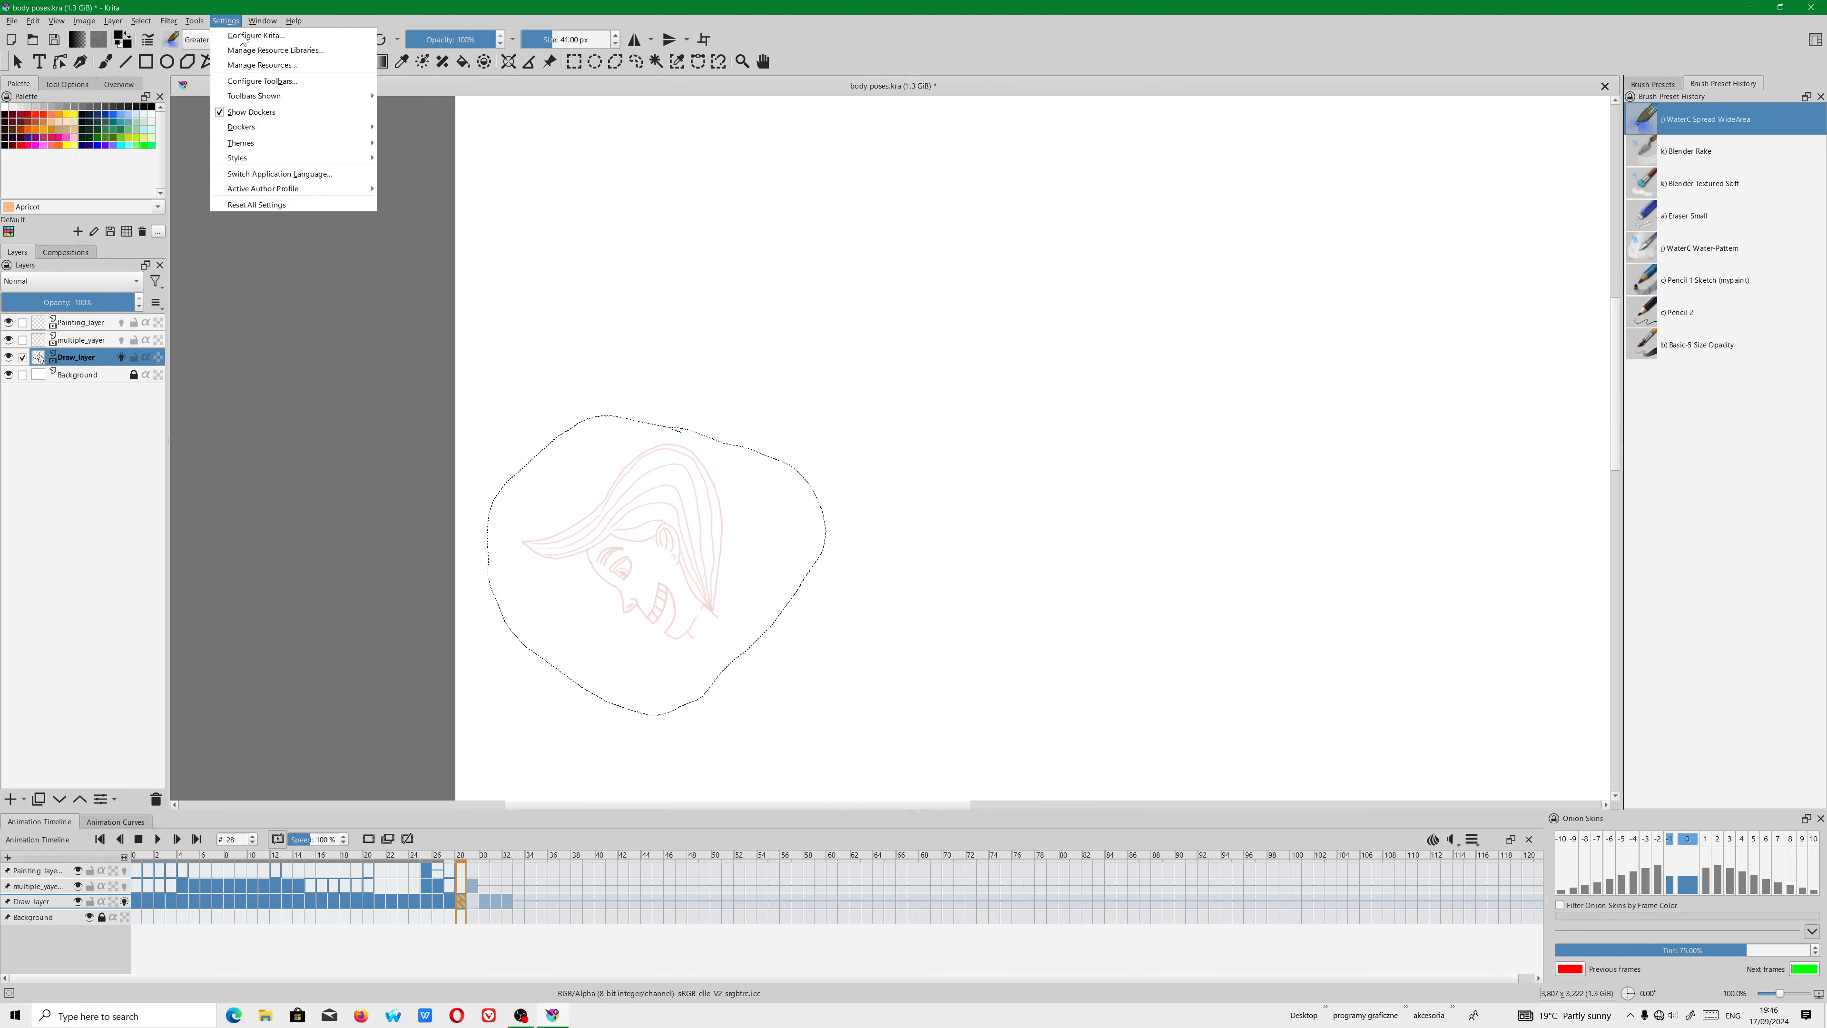
Find the paste actions in the keyboard shortcut settings and assign Ctrl+V to Paste into Active Layer.
{"action": "left_click", "coordinate": [244, 35]}
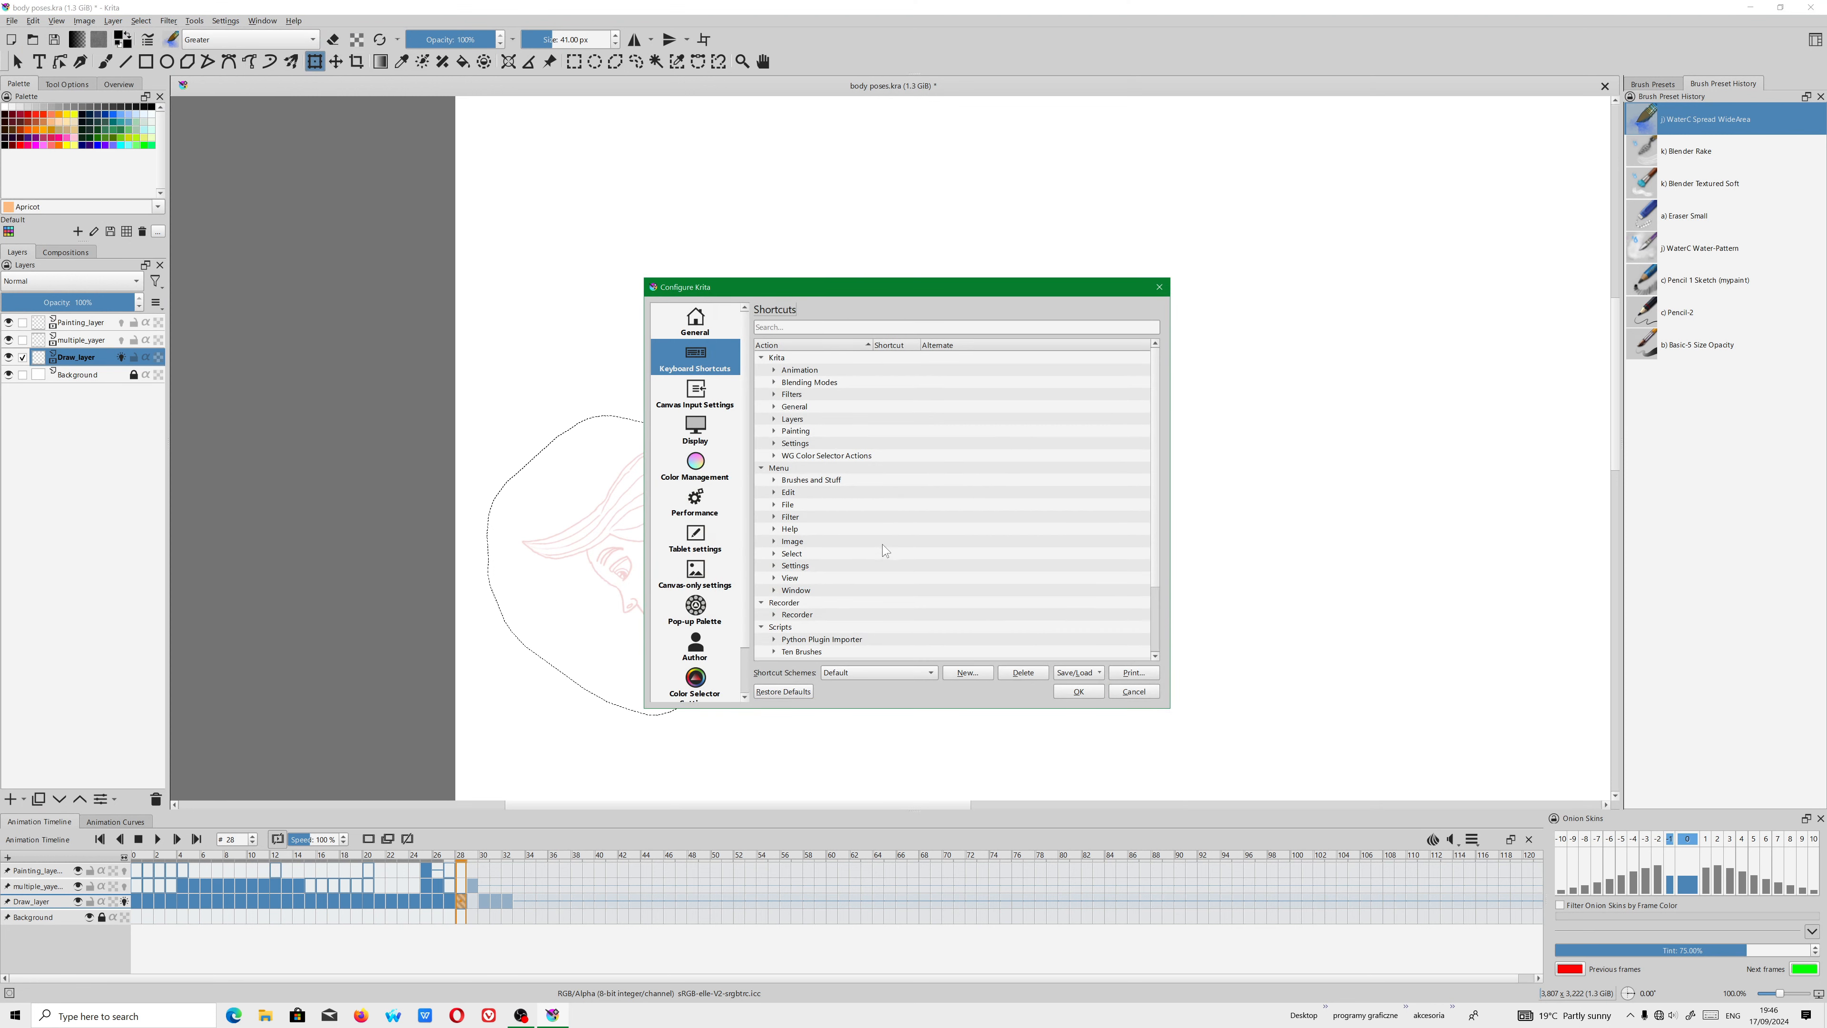
{"action": "left_click", "coordinate": [850, 327]}
{"action": "type", "text": "pa"}
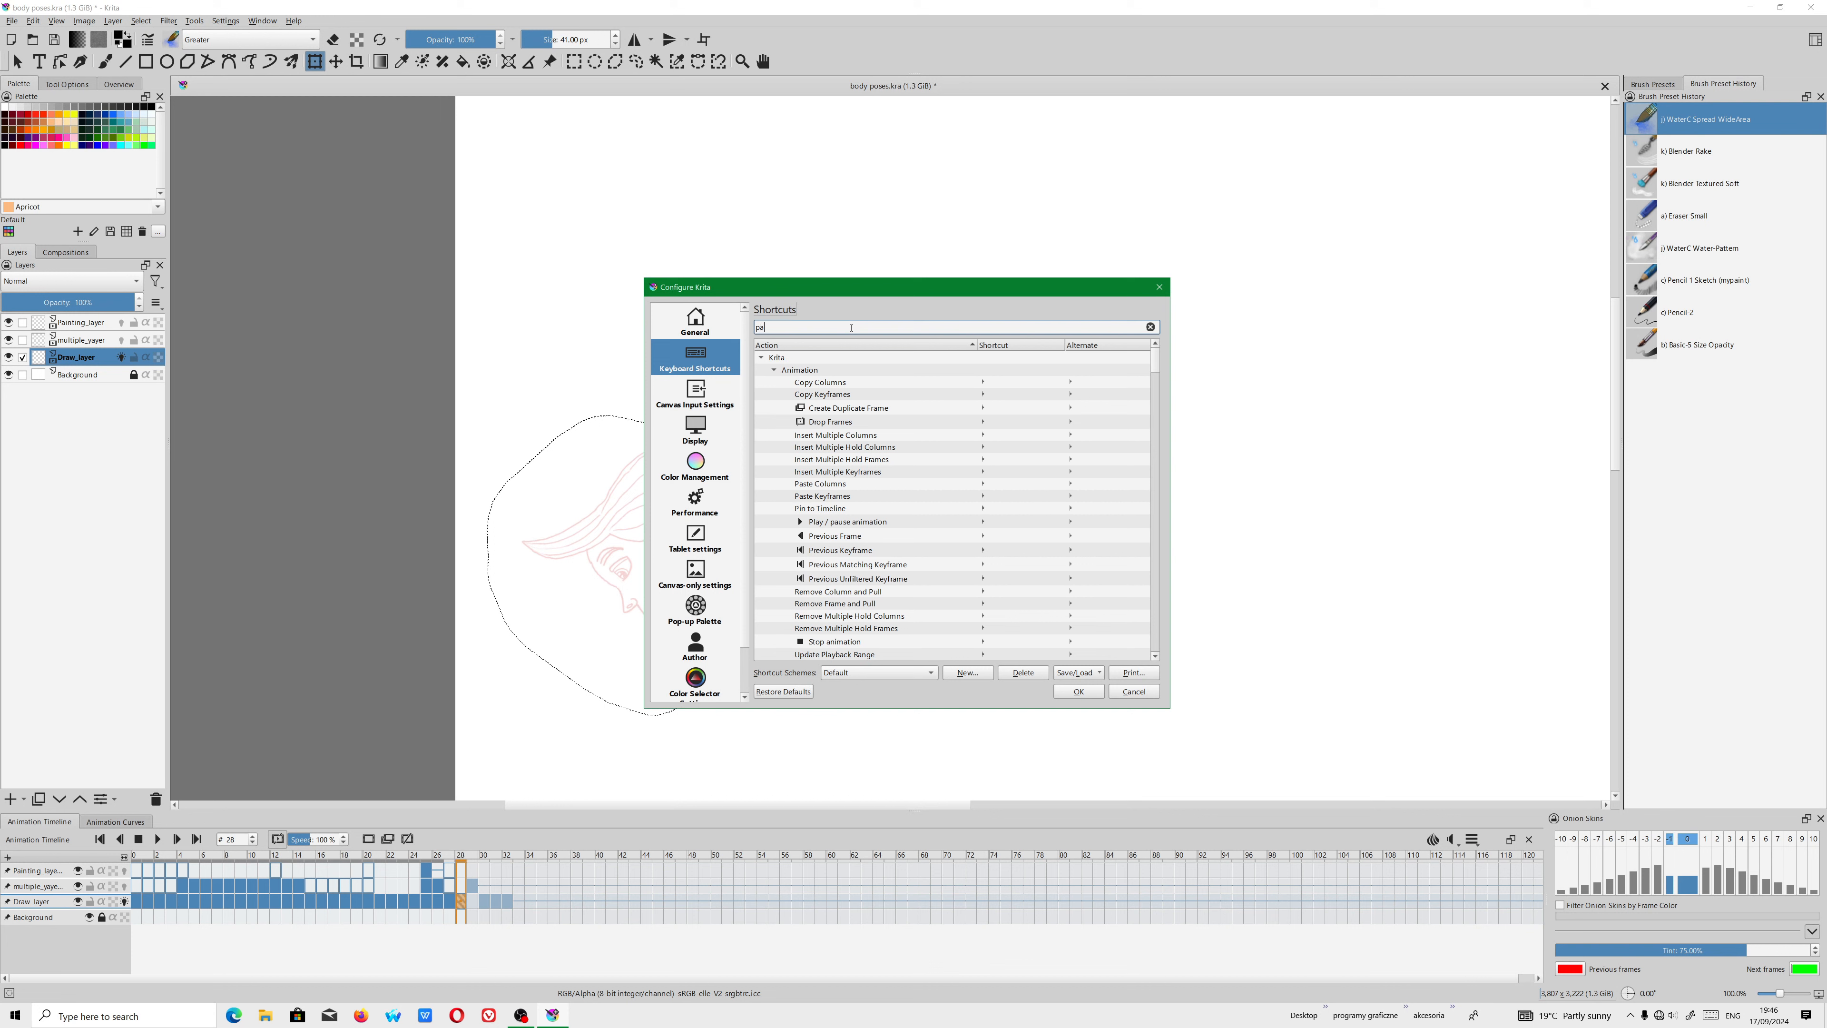
{"action": "type", "text": "ste"}
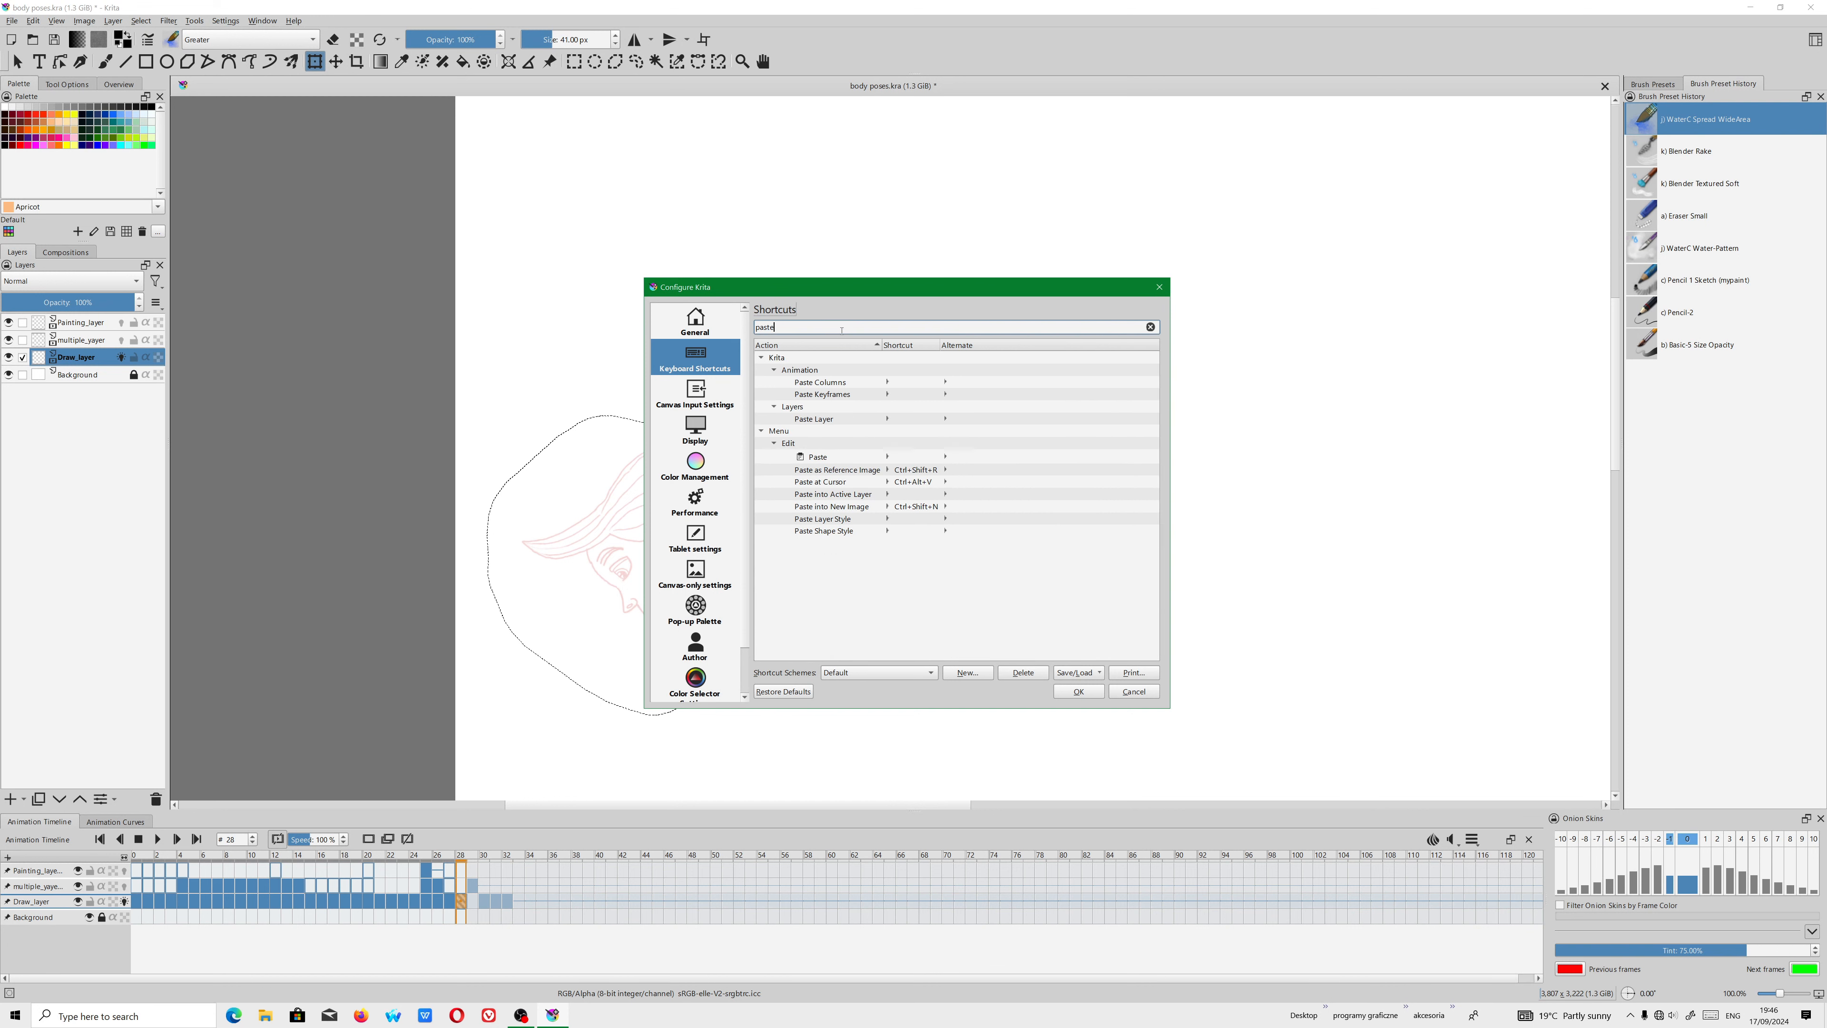
{"action": "left_click", "coordinate": [878, 496]}
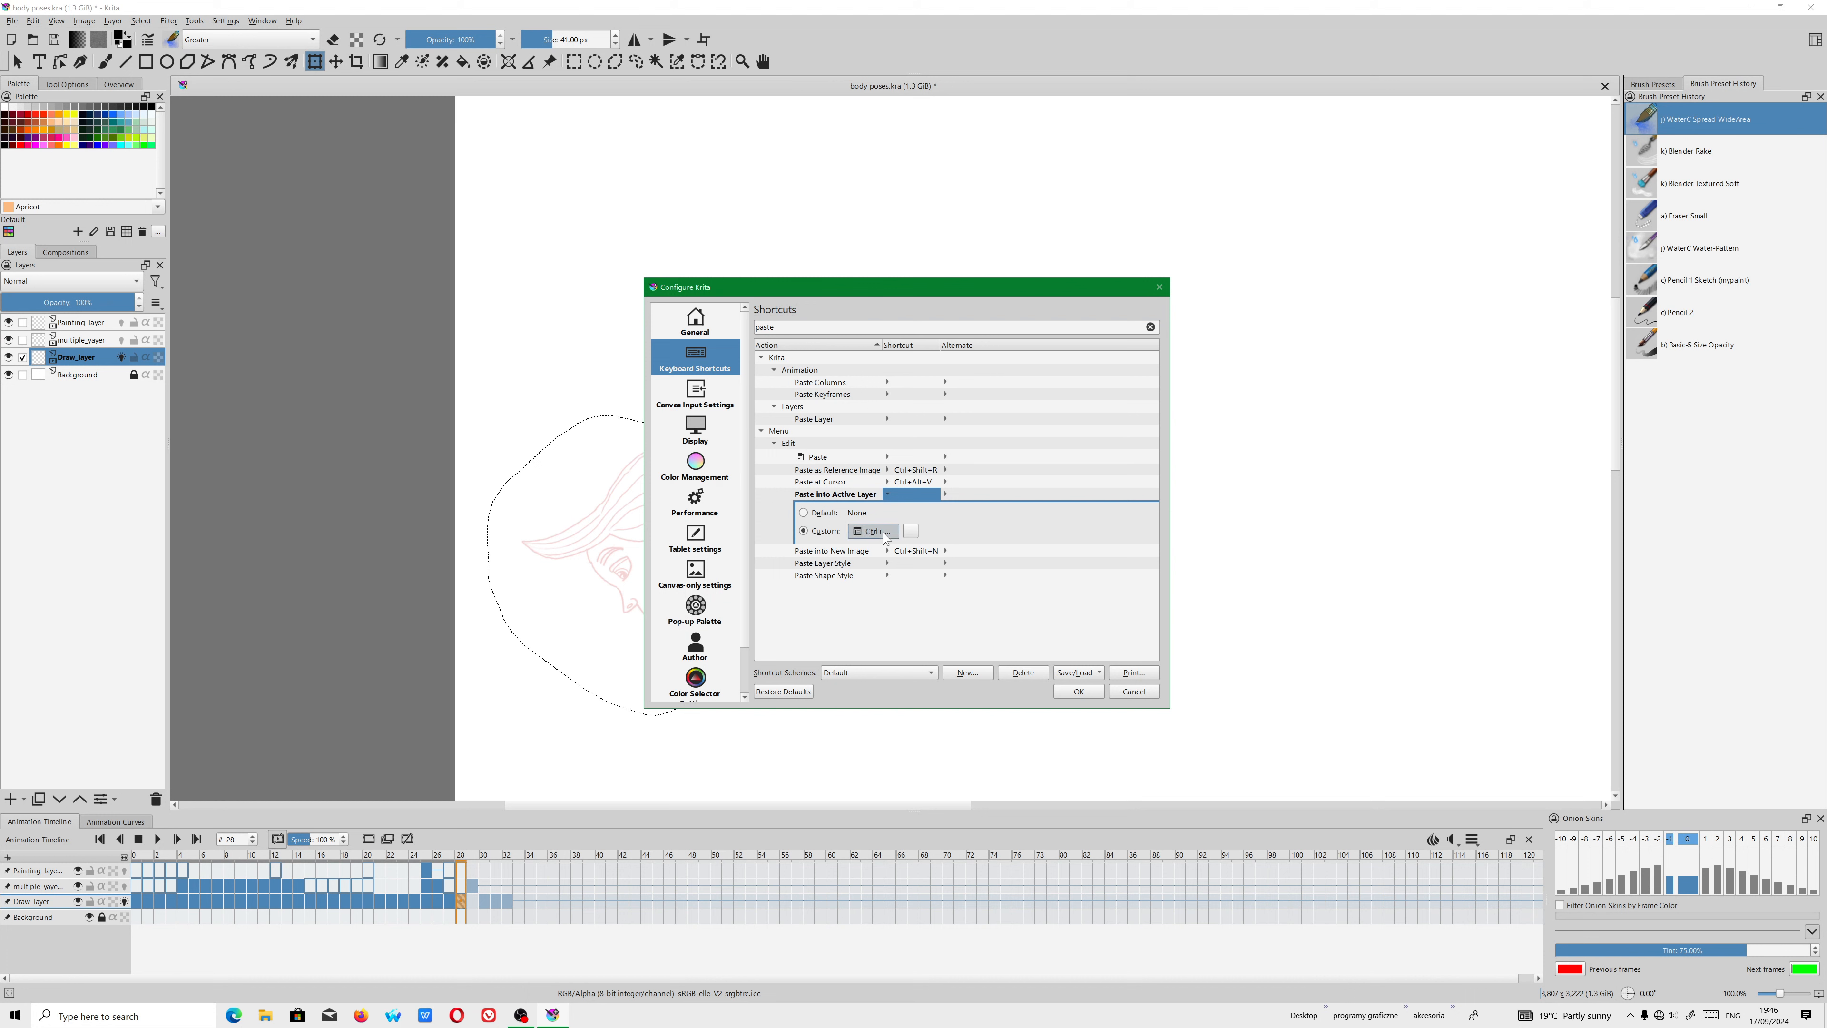
{"action": "key", "text": "ctrl+v"}
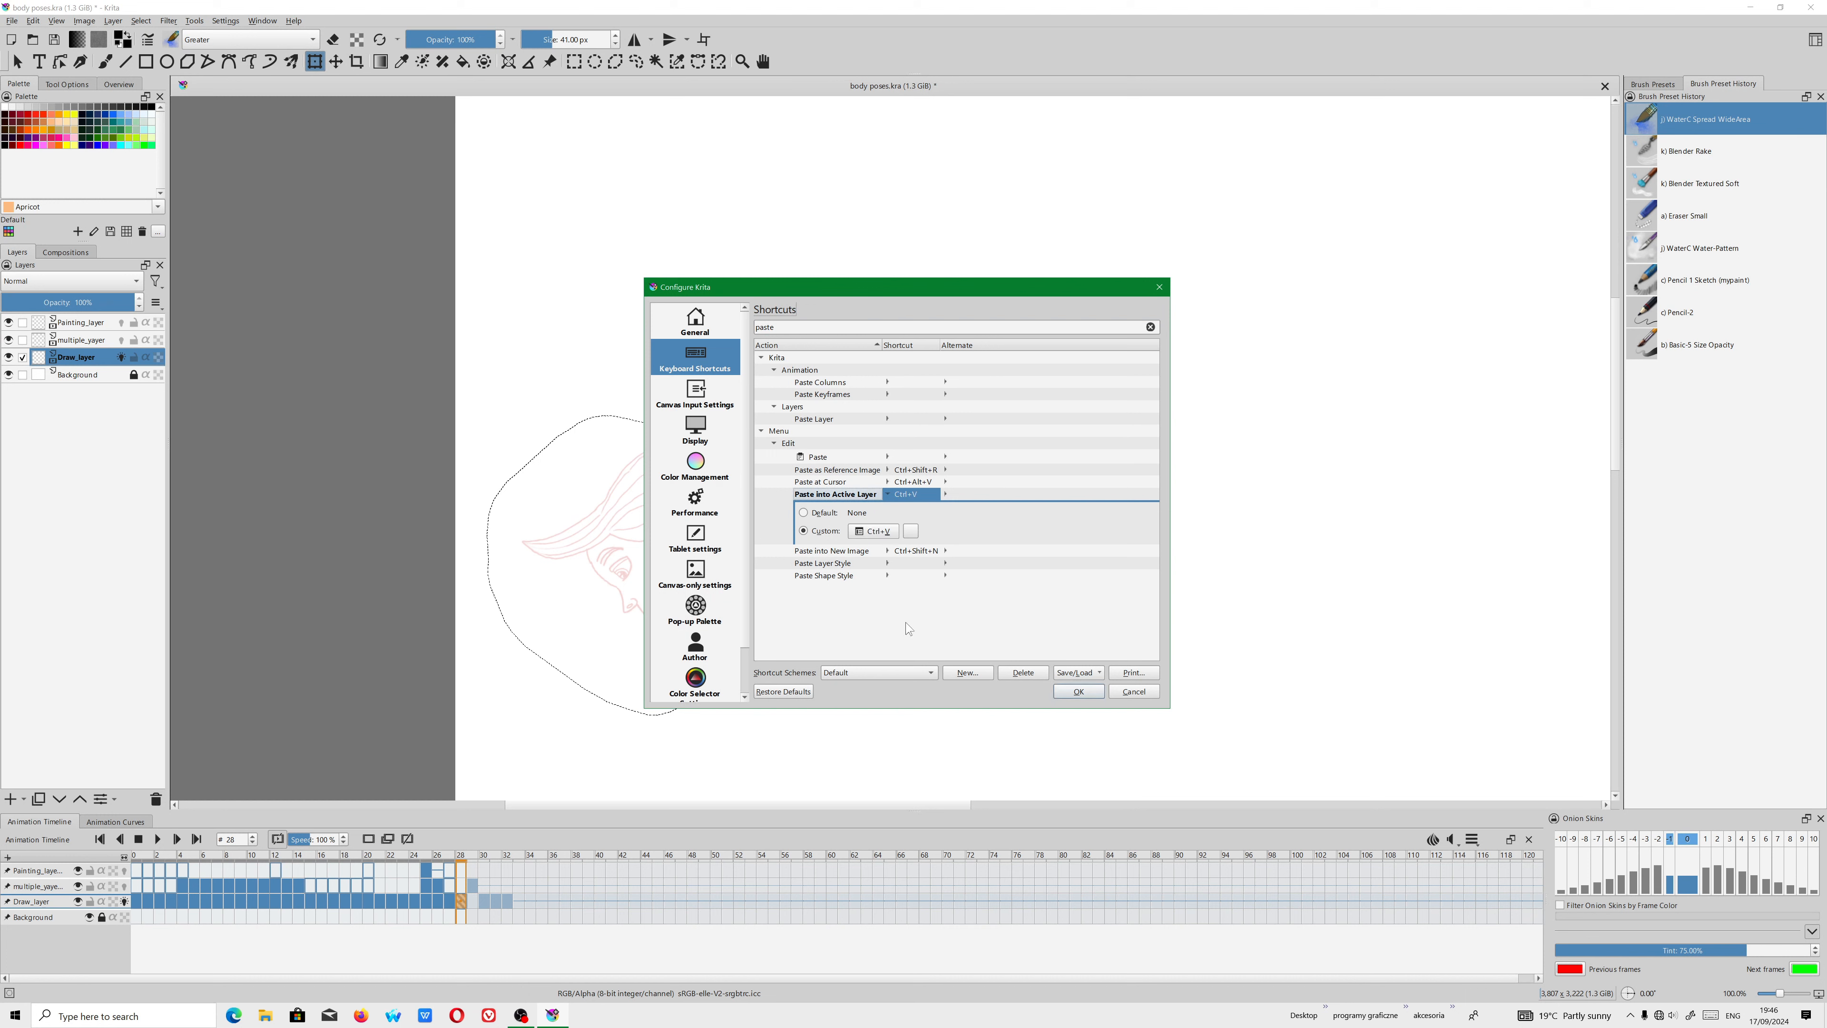
{"action": "left_click", "coordinate": [1079, 692]}
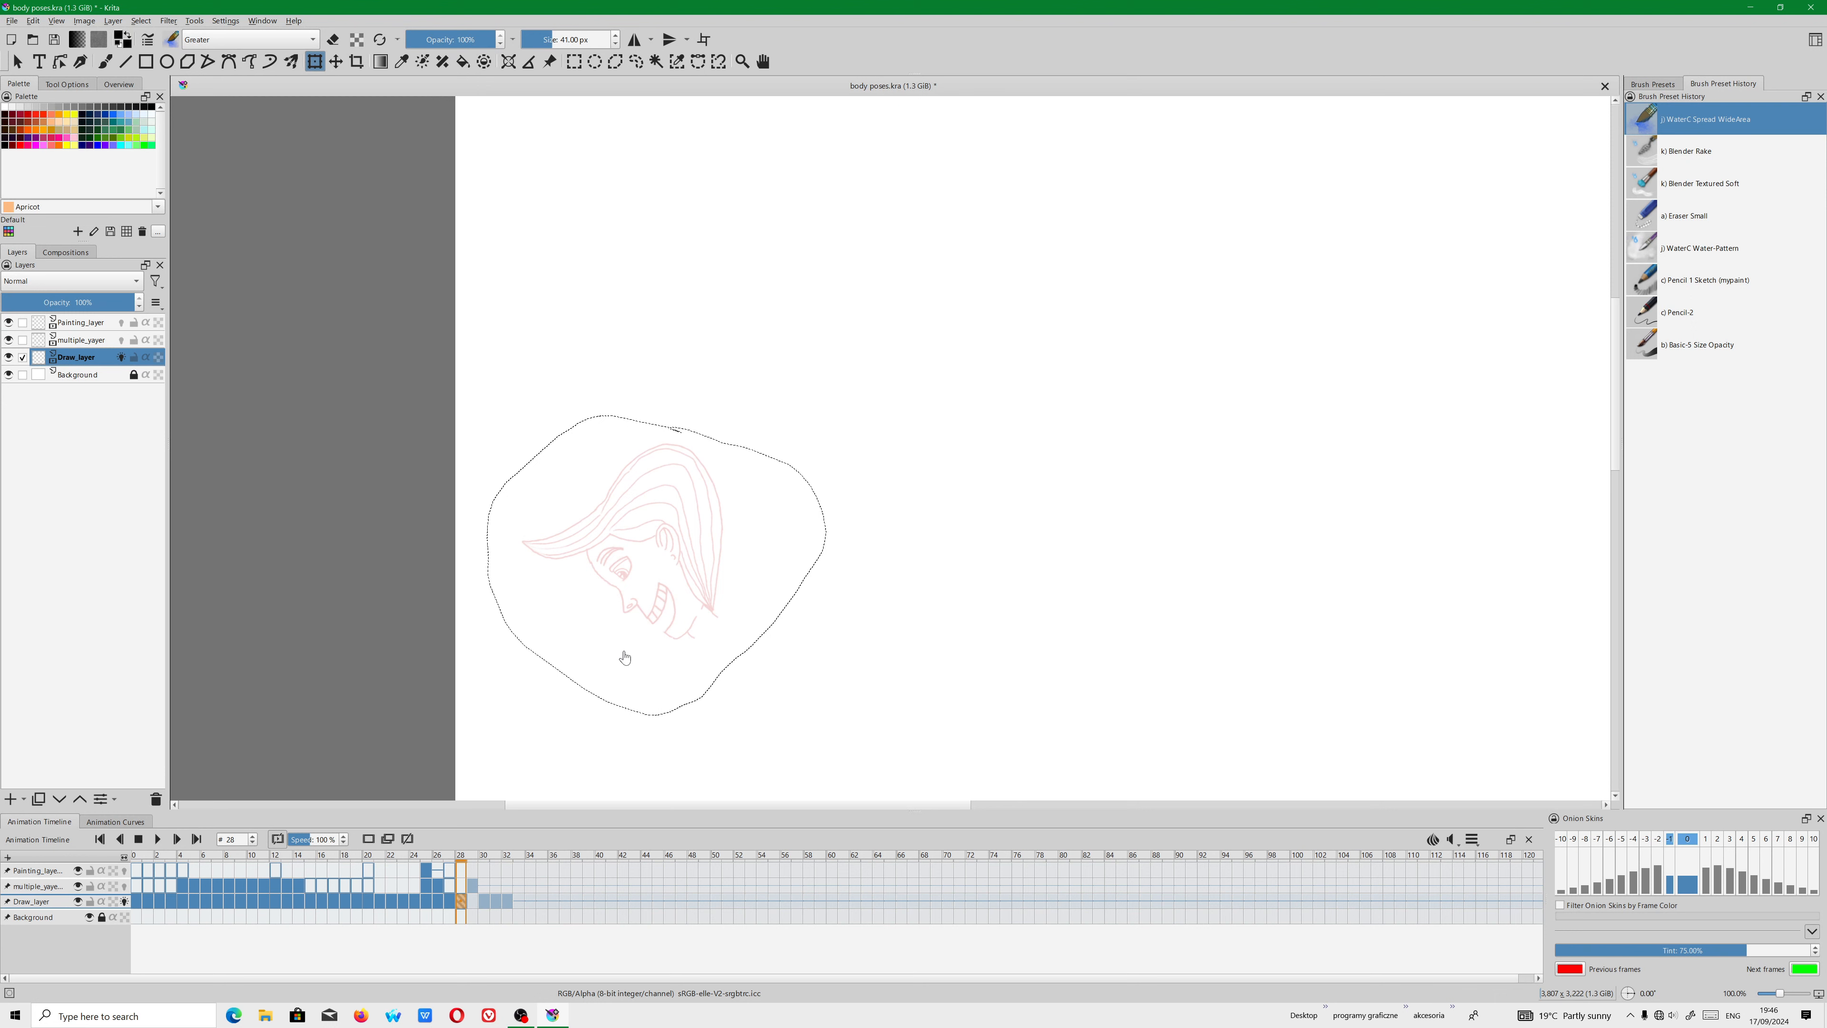
Copy the selected head from frame 27 and paste it into the active layer on frame 28.
{"action": "left_click", "coordinate": [453, 899]}
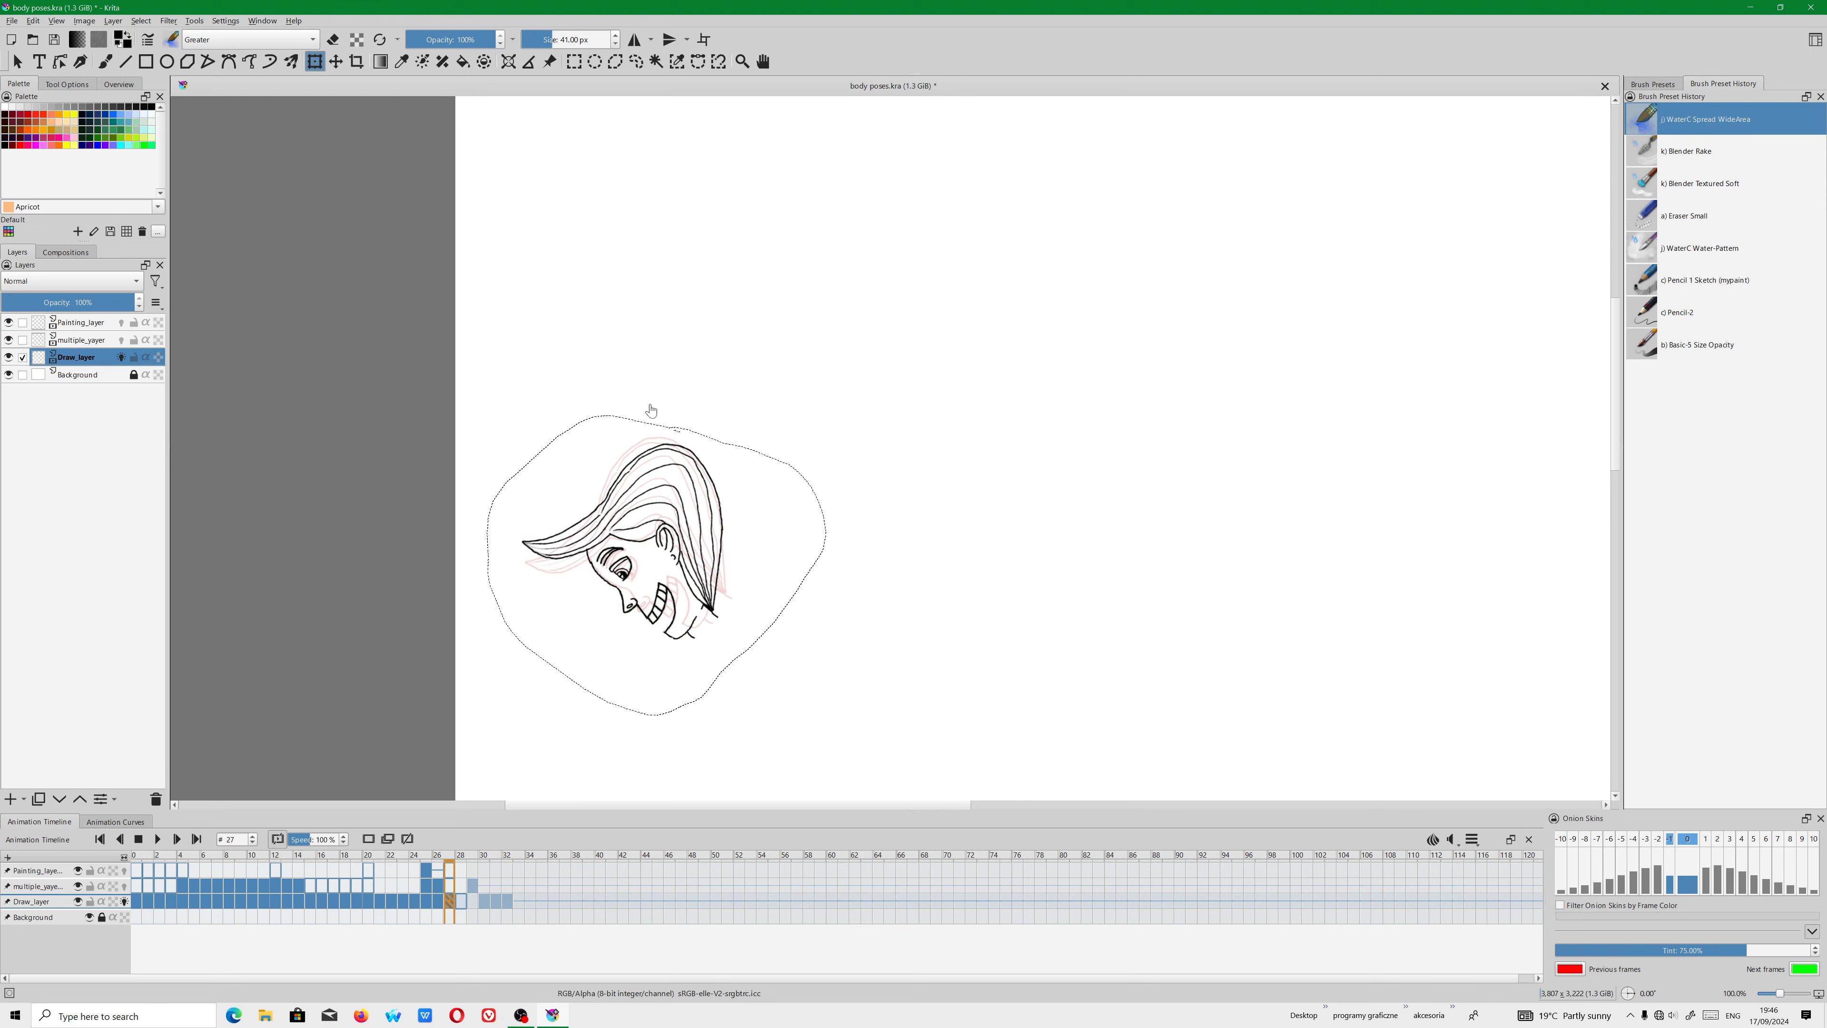
{"action": "left_click", "coordinate": [33, 21]}
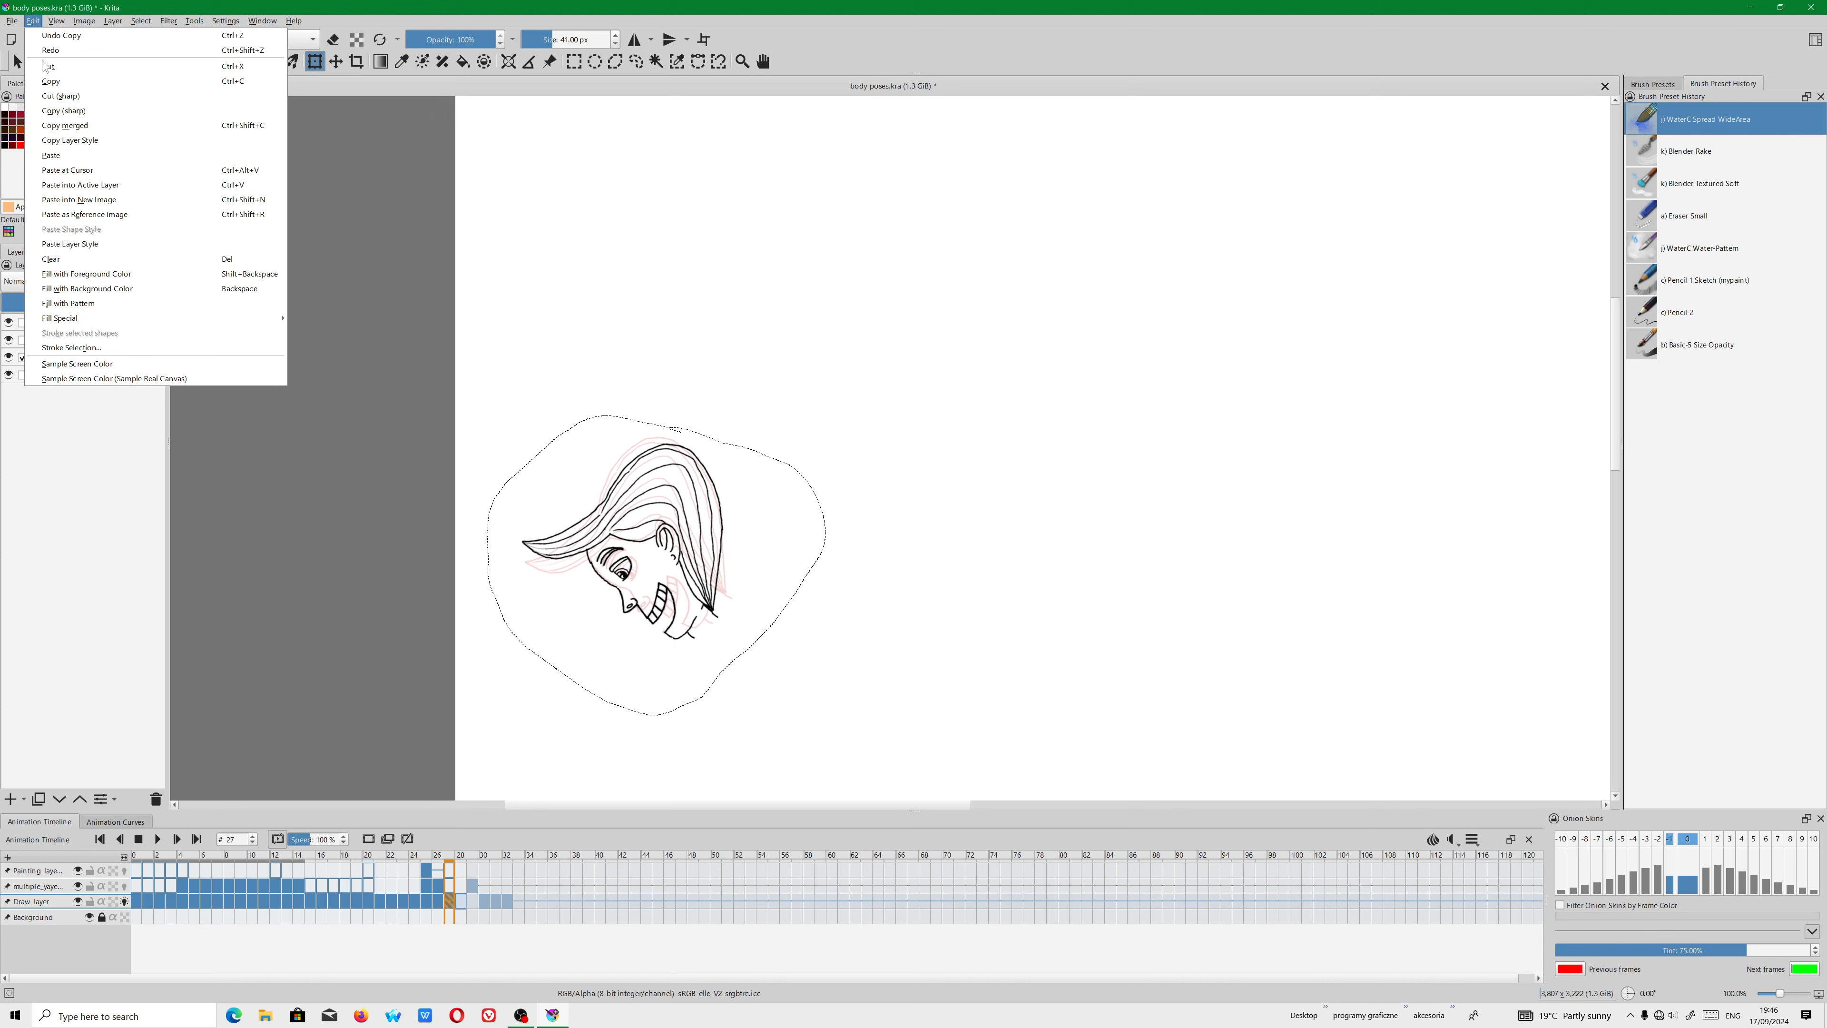
{"action": "left_click", "coordinate": [57, 82]}
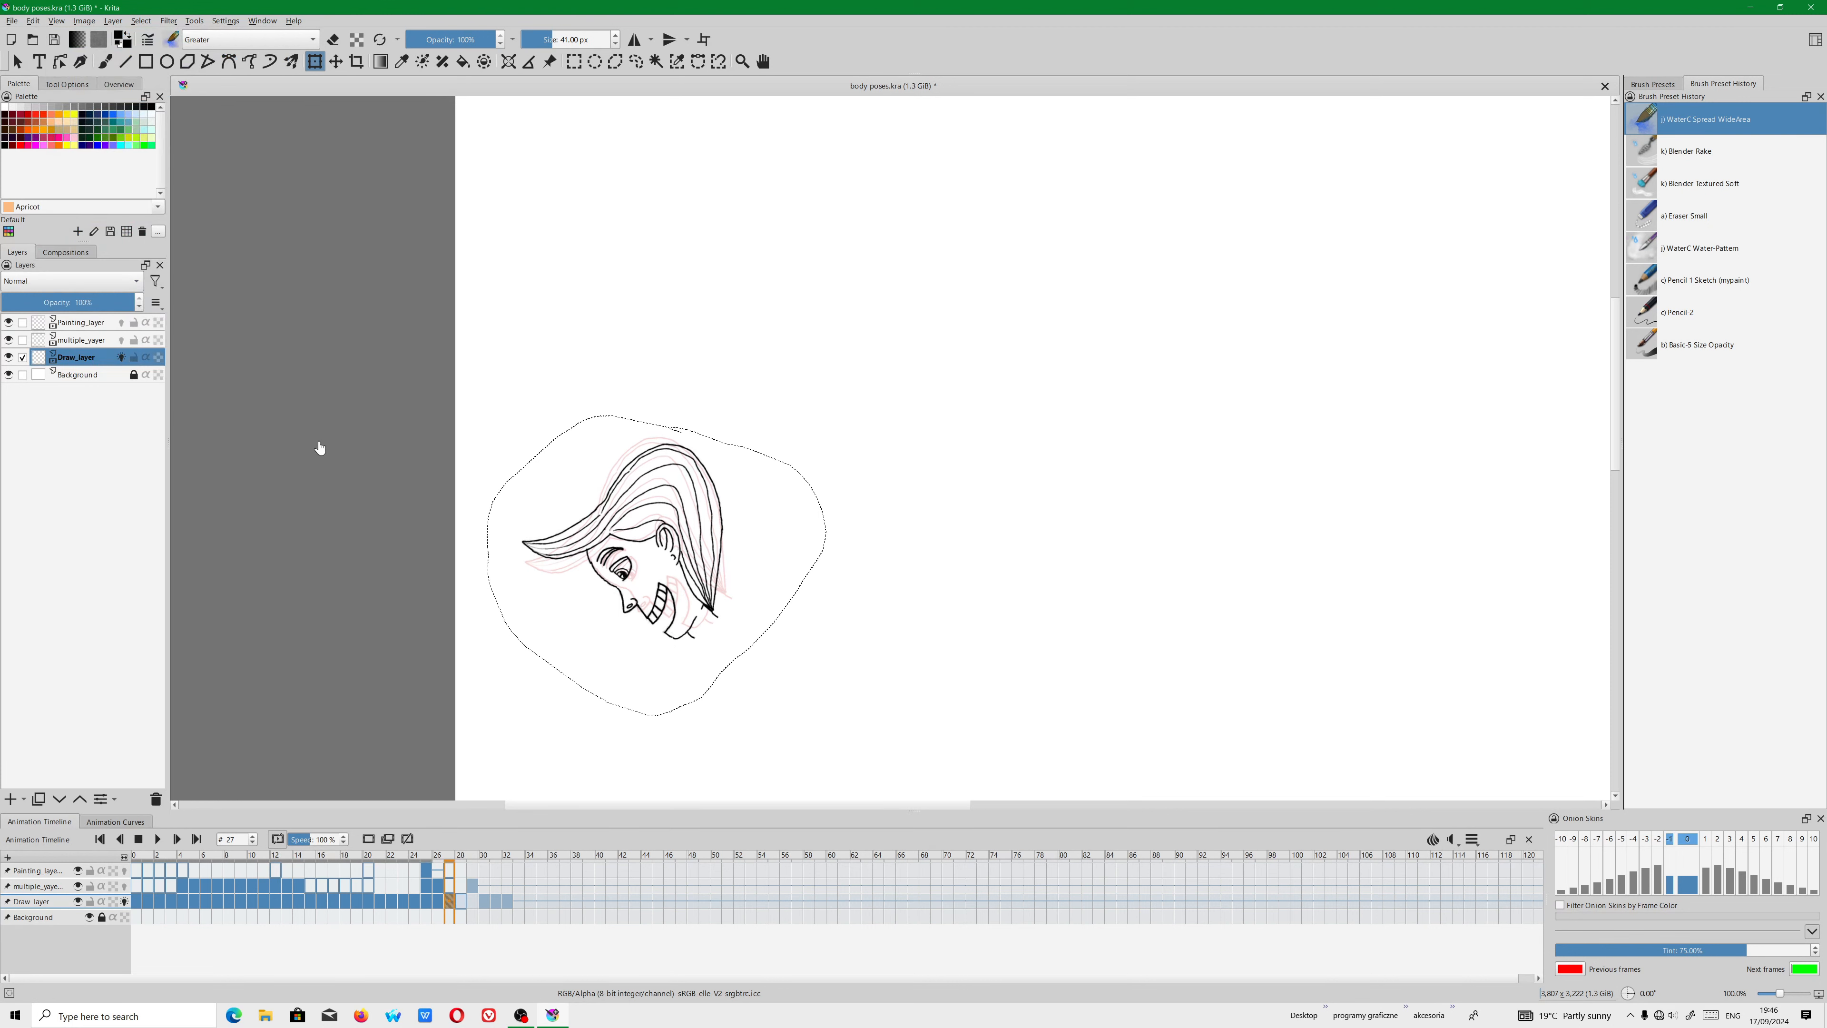
{"action": "left_click", "coordinate": [463, 901]}
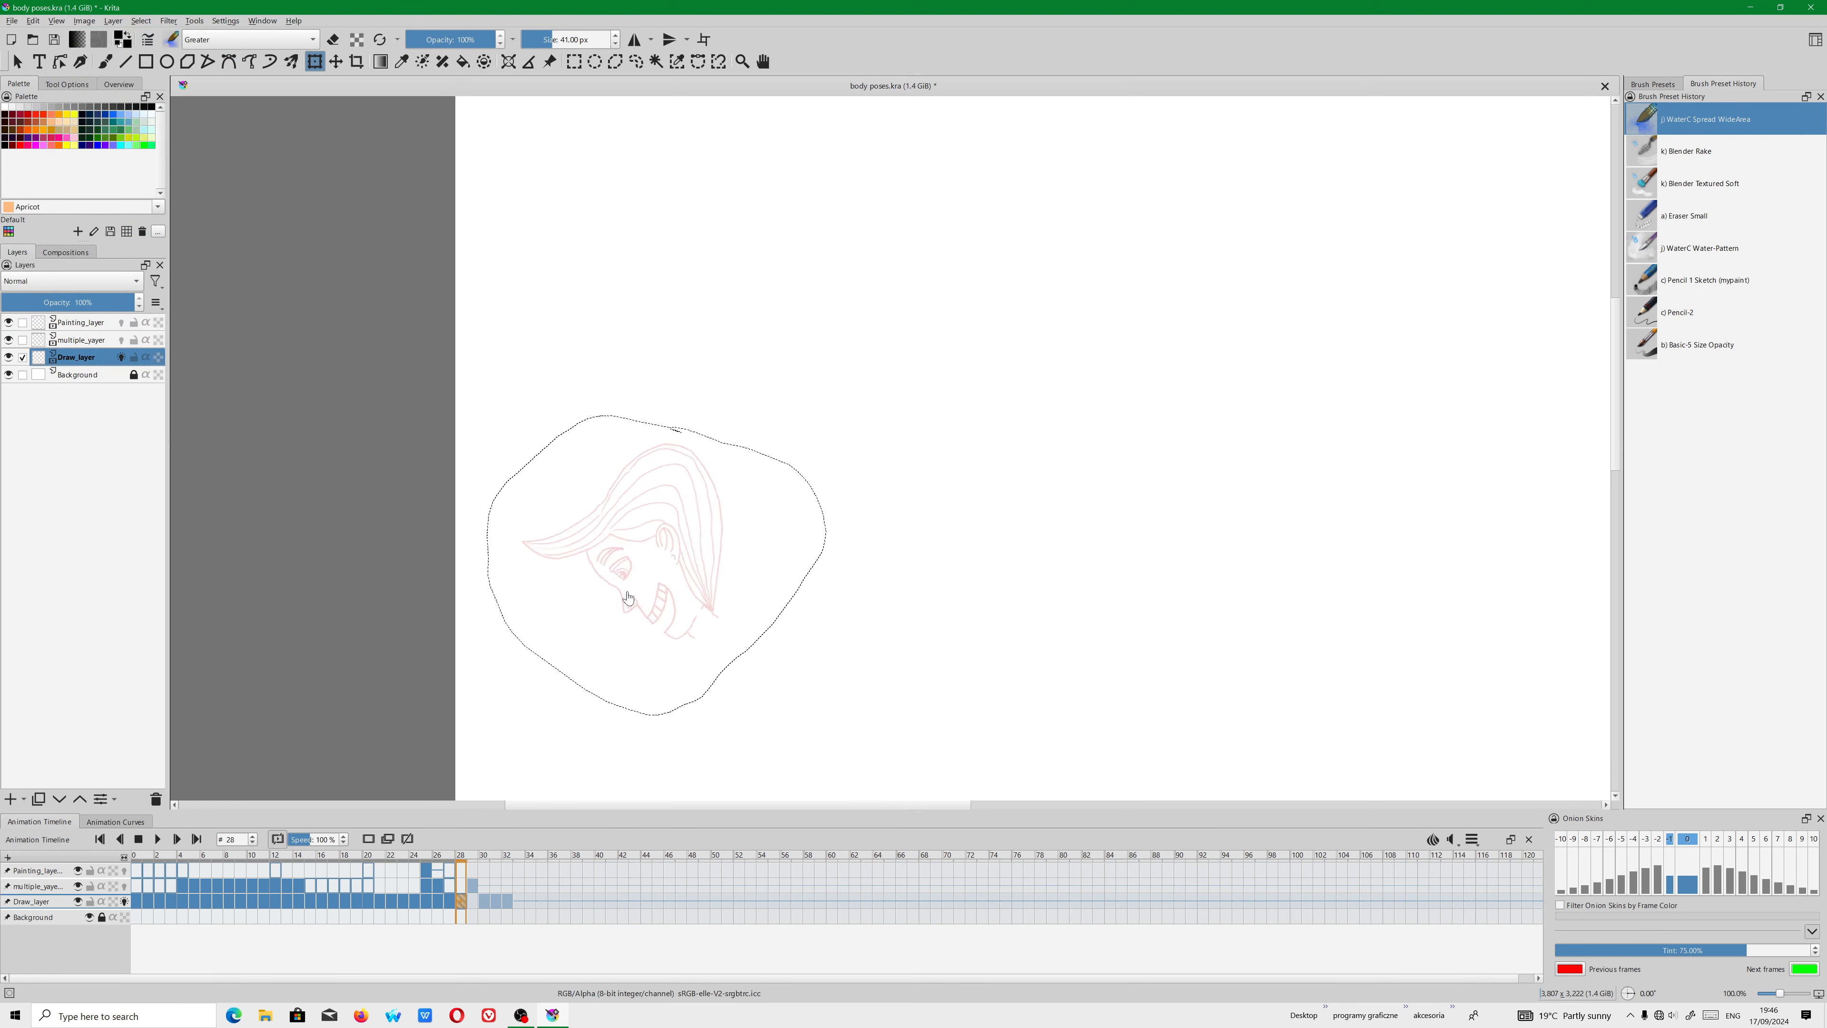
{"action": "key", "text": "ctrl+v"}
Rotate the pasted head slightly clockwise, shift it upward from the onion-skinned head, and apply the transformation.
{"action": "left_click_drag", "start_coordinate": [732, 661], "coordinate": [683, 601]}
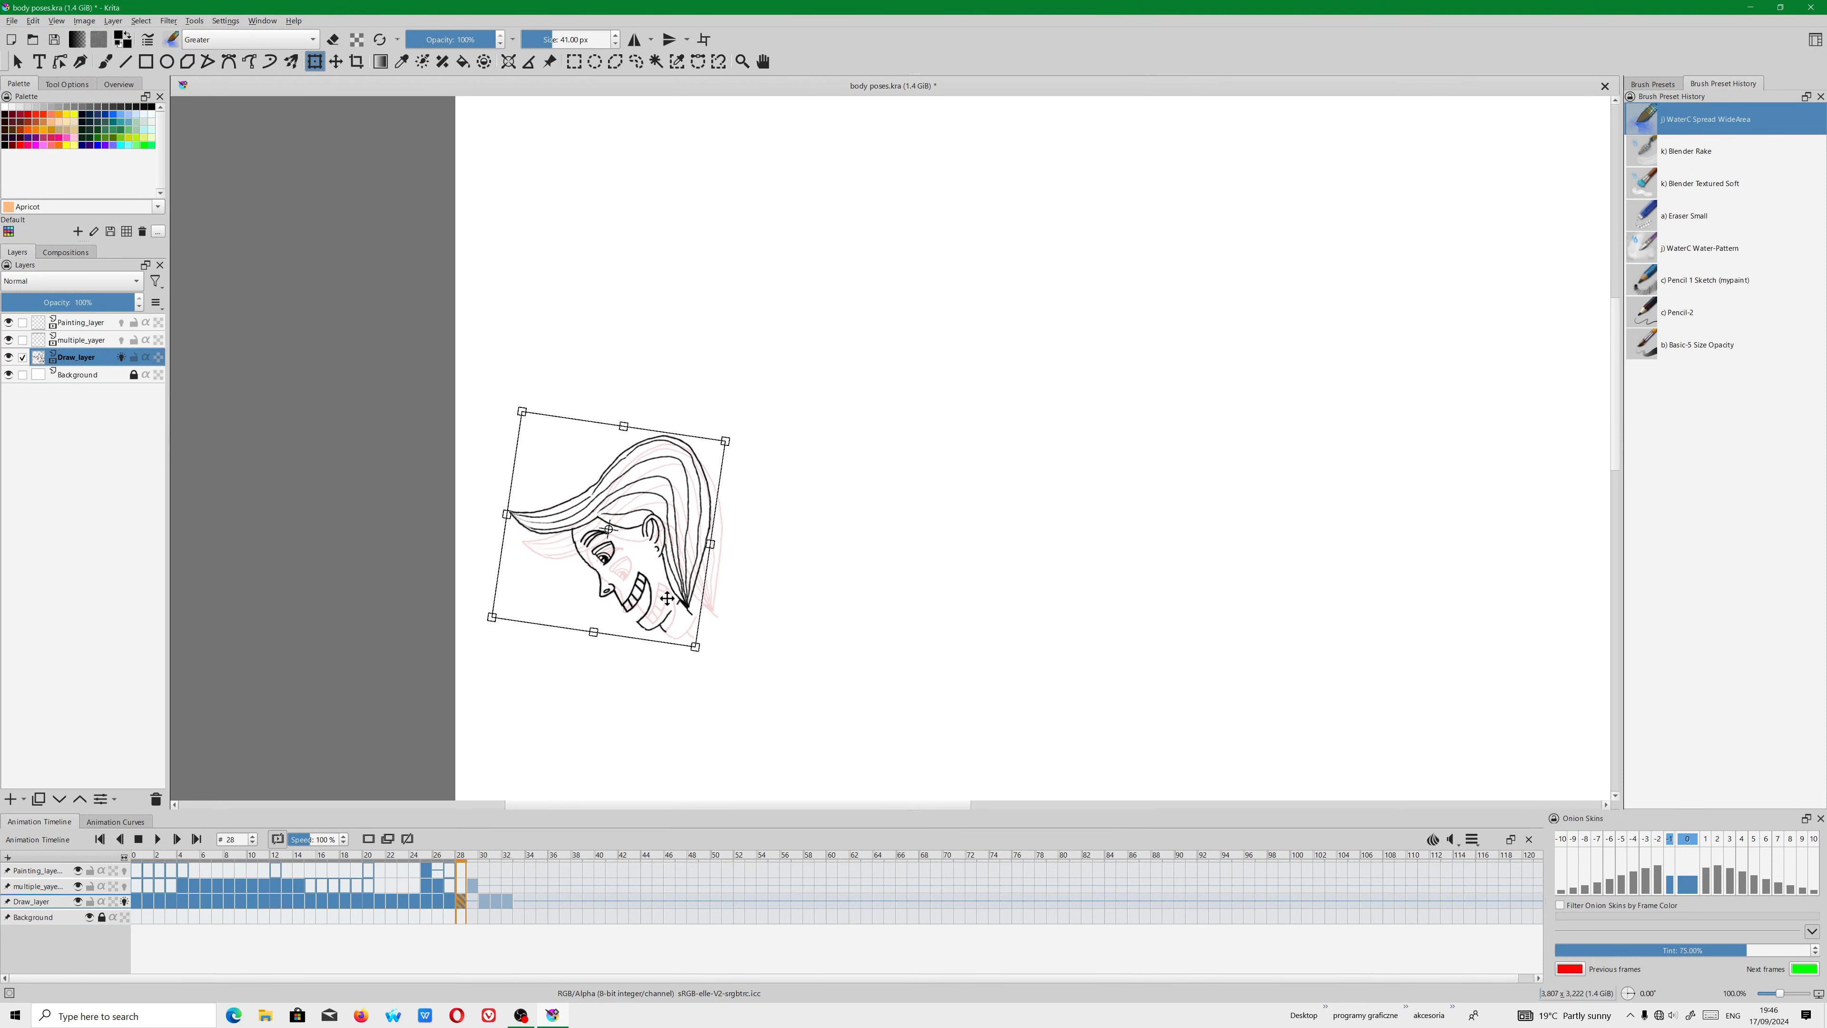
{"action": "mouse_move", "coordinate": [701, 662]}
{"action": "left_mouse_down"}
{"action": "mouse_move", "coordinate": [676, 592]}
{"action": "mouse_move", "coordinate": [718, 585]}
{"action": "left_mouse_up"}
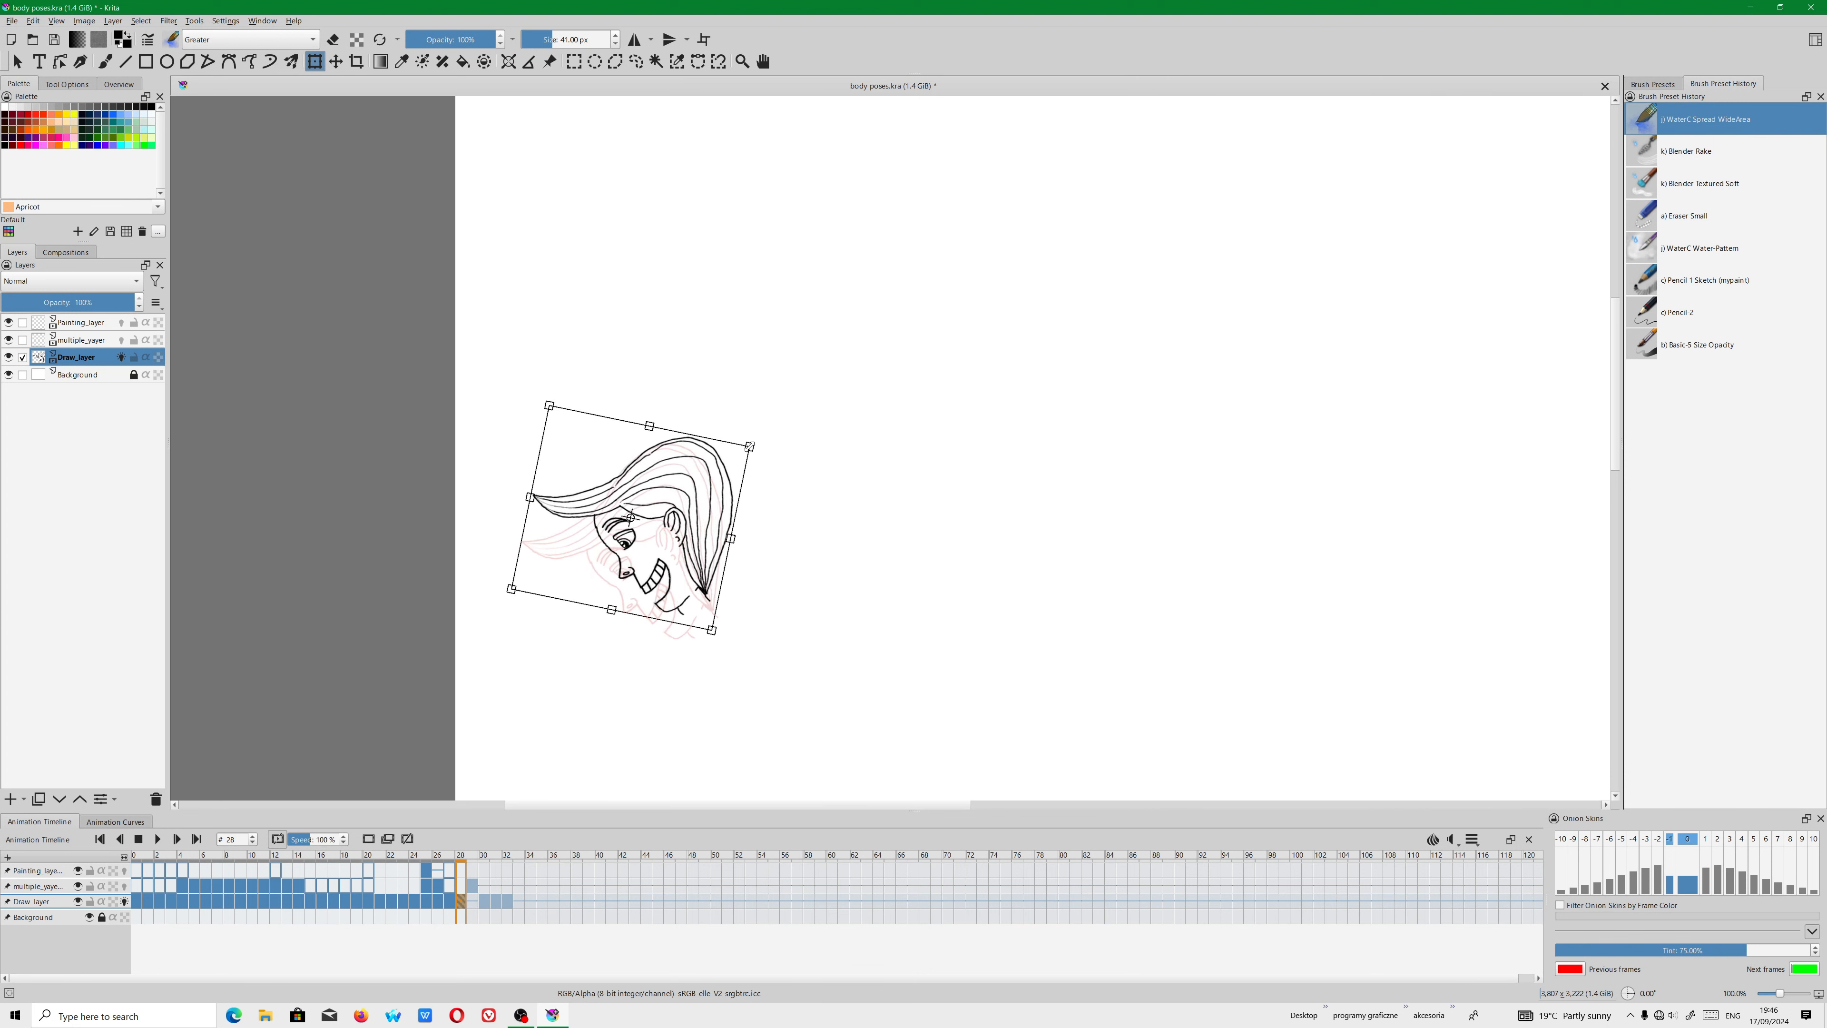
{"action": "scroll", "coordinate": [735, 642], "scroll_direction": "down", "scroll_amount": 5}
{"action": "scroll", "coordinate": [735, 642], "scroll_direction": "up", "scroll_amount": 3}
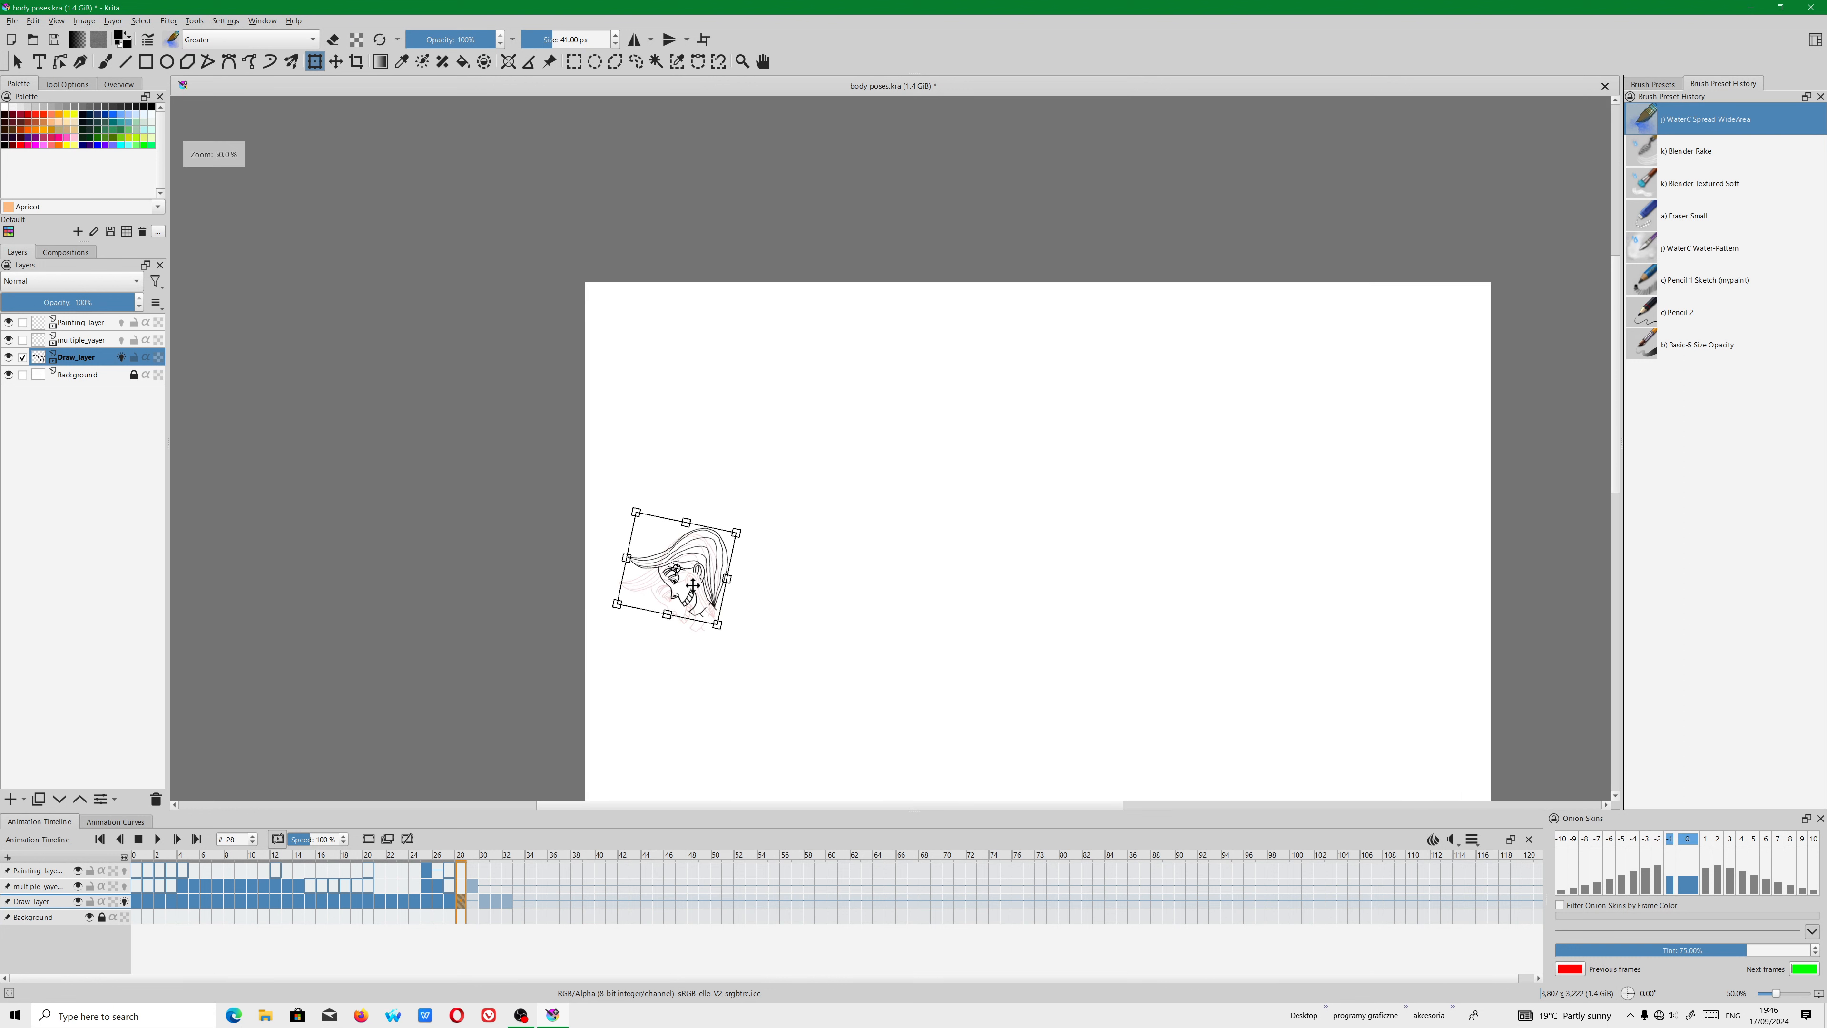
{"action": "key", "text": "Return"}
Move the head on frame 28 slightly right and up with the Move tool, and deselect it.
{"action": "scroll", "coordinate": [696, 607], "scroll_direction": "up", "scroll_amount": 3}
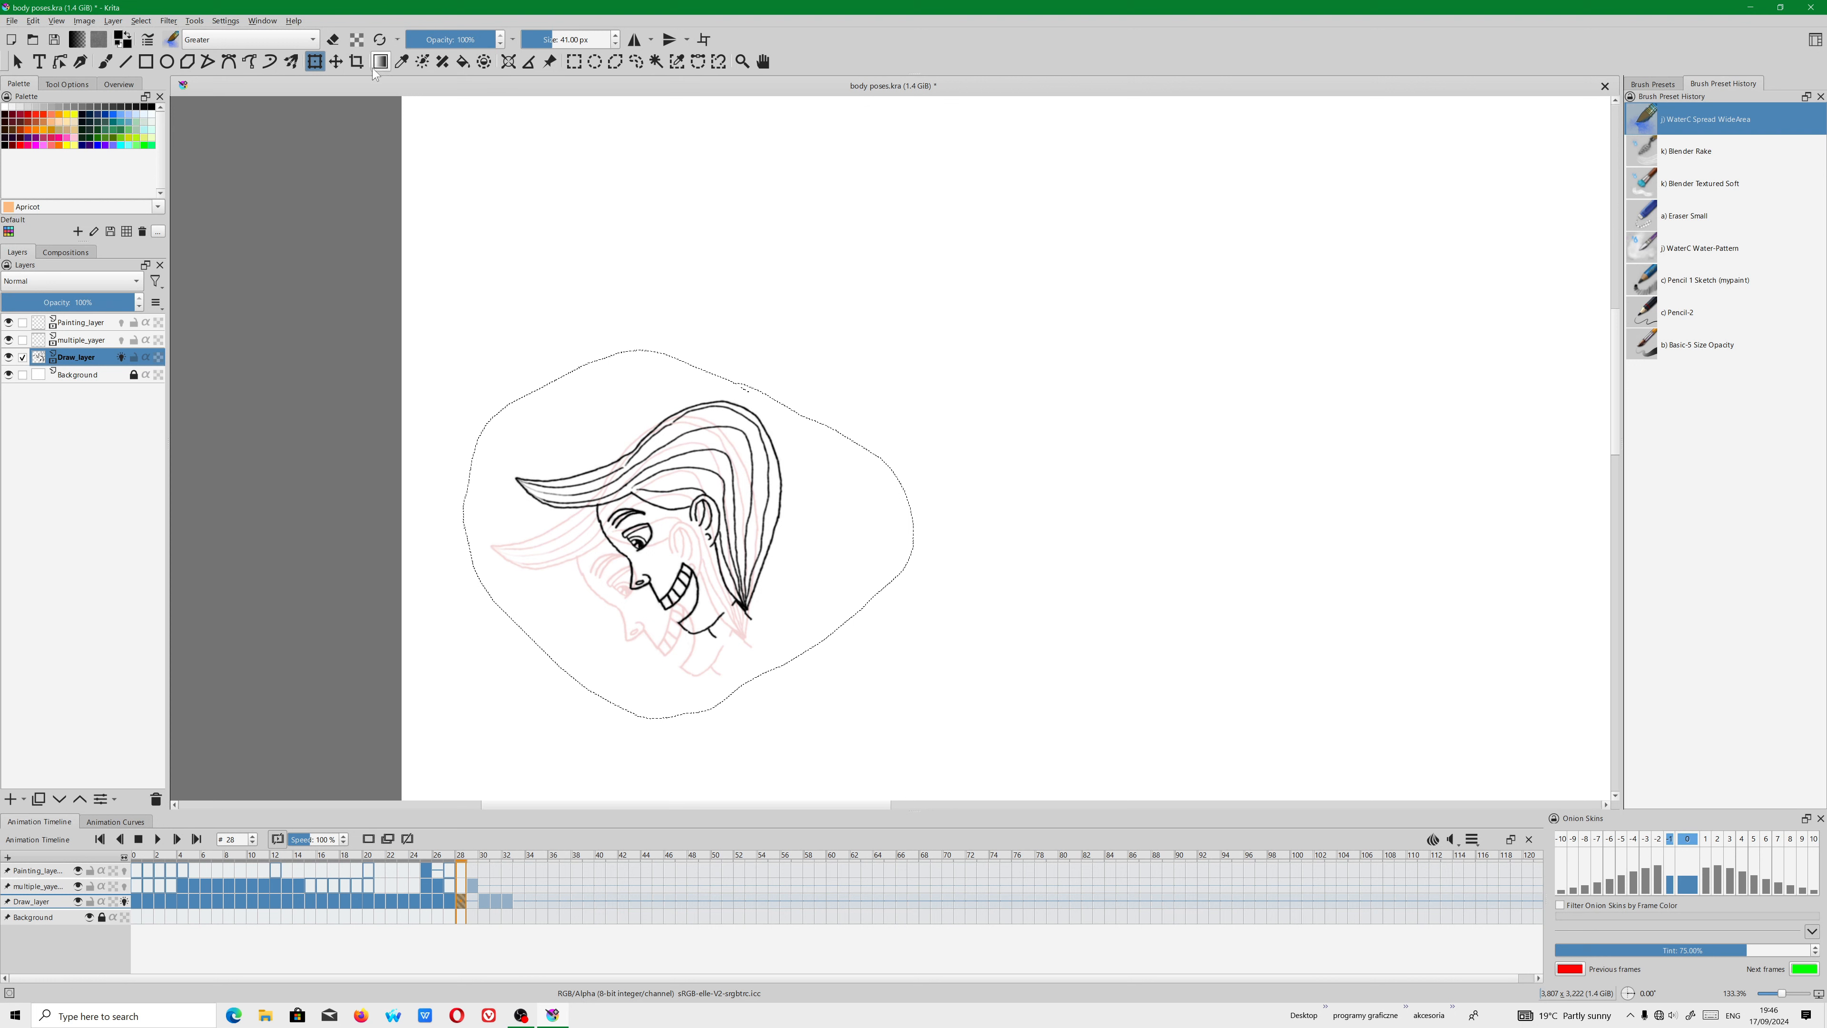
{"action": "left_click", "coordinate": [335, 61]}
{"action": "left_click_drag", "start_coordinate": [674, 535], "coordinate": [712, 525]}
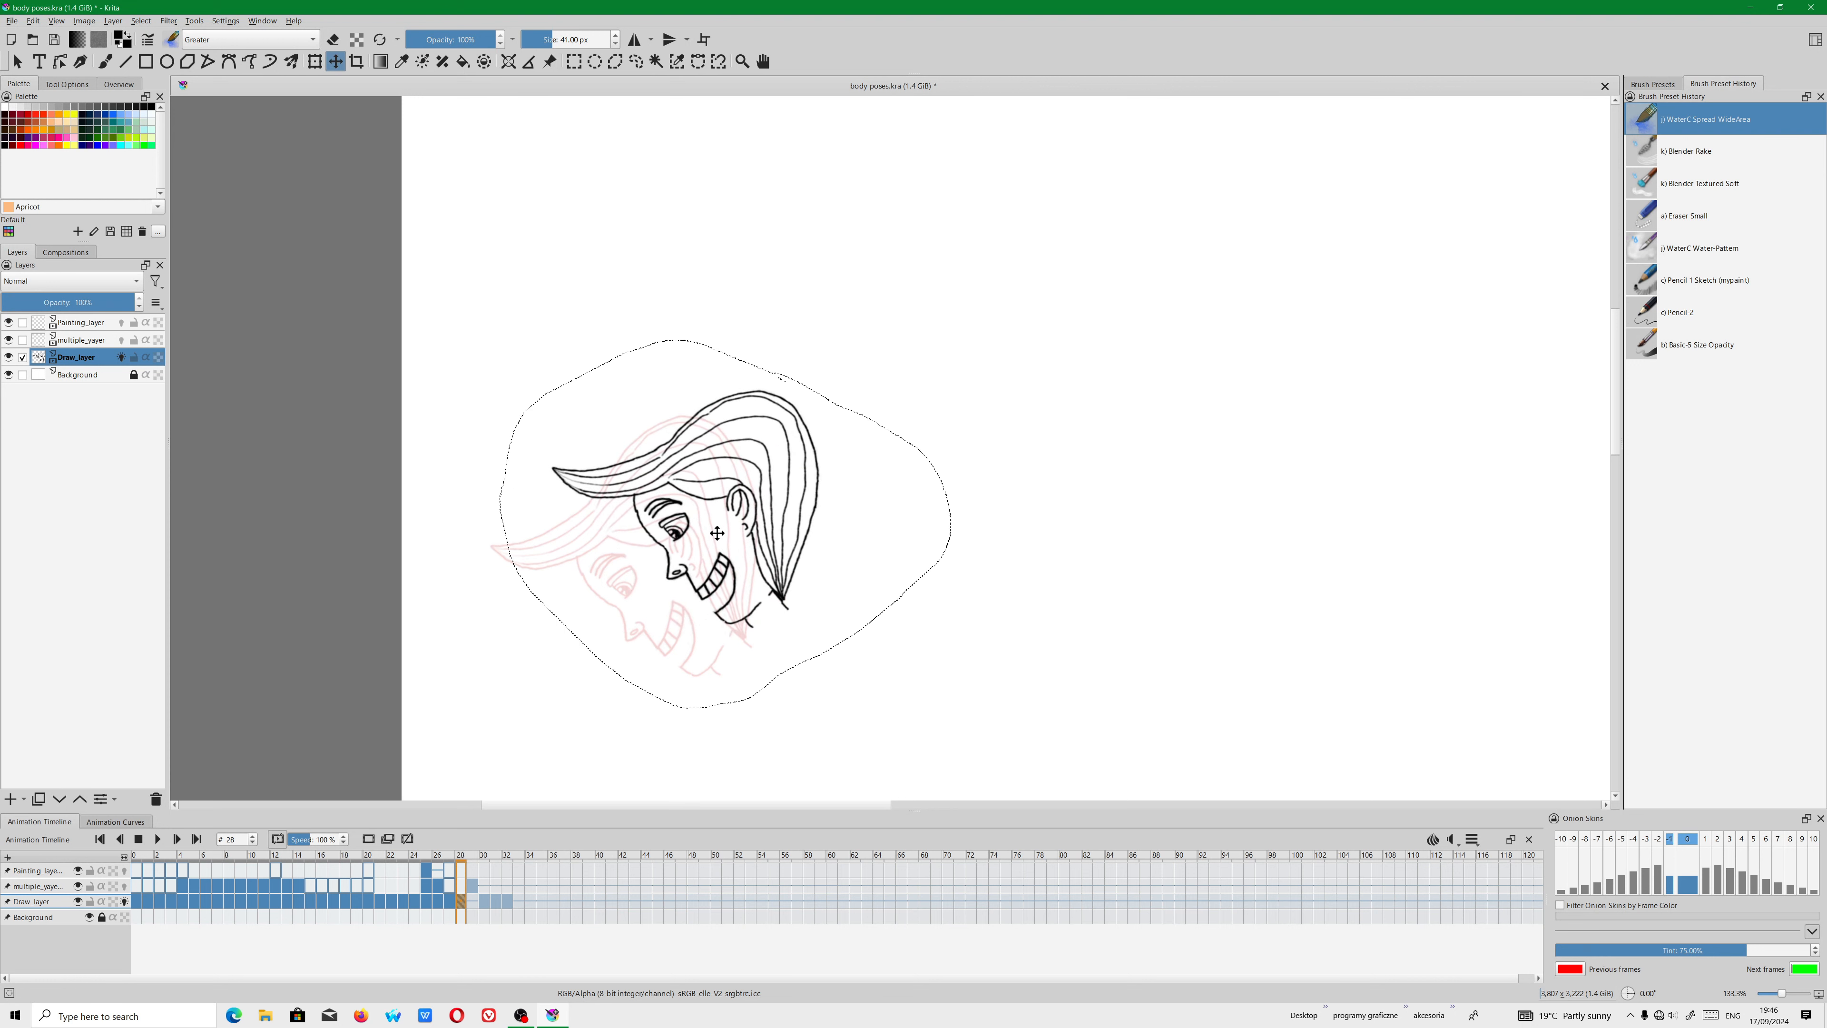
{"action": "left_click", "coordinate": [641, 65]}
{"action": "right_click", "coordinate": [725, 259]}
{"action": "left_click", "coordinate": [755, 291]}
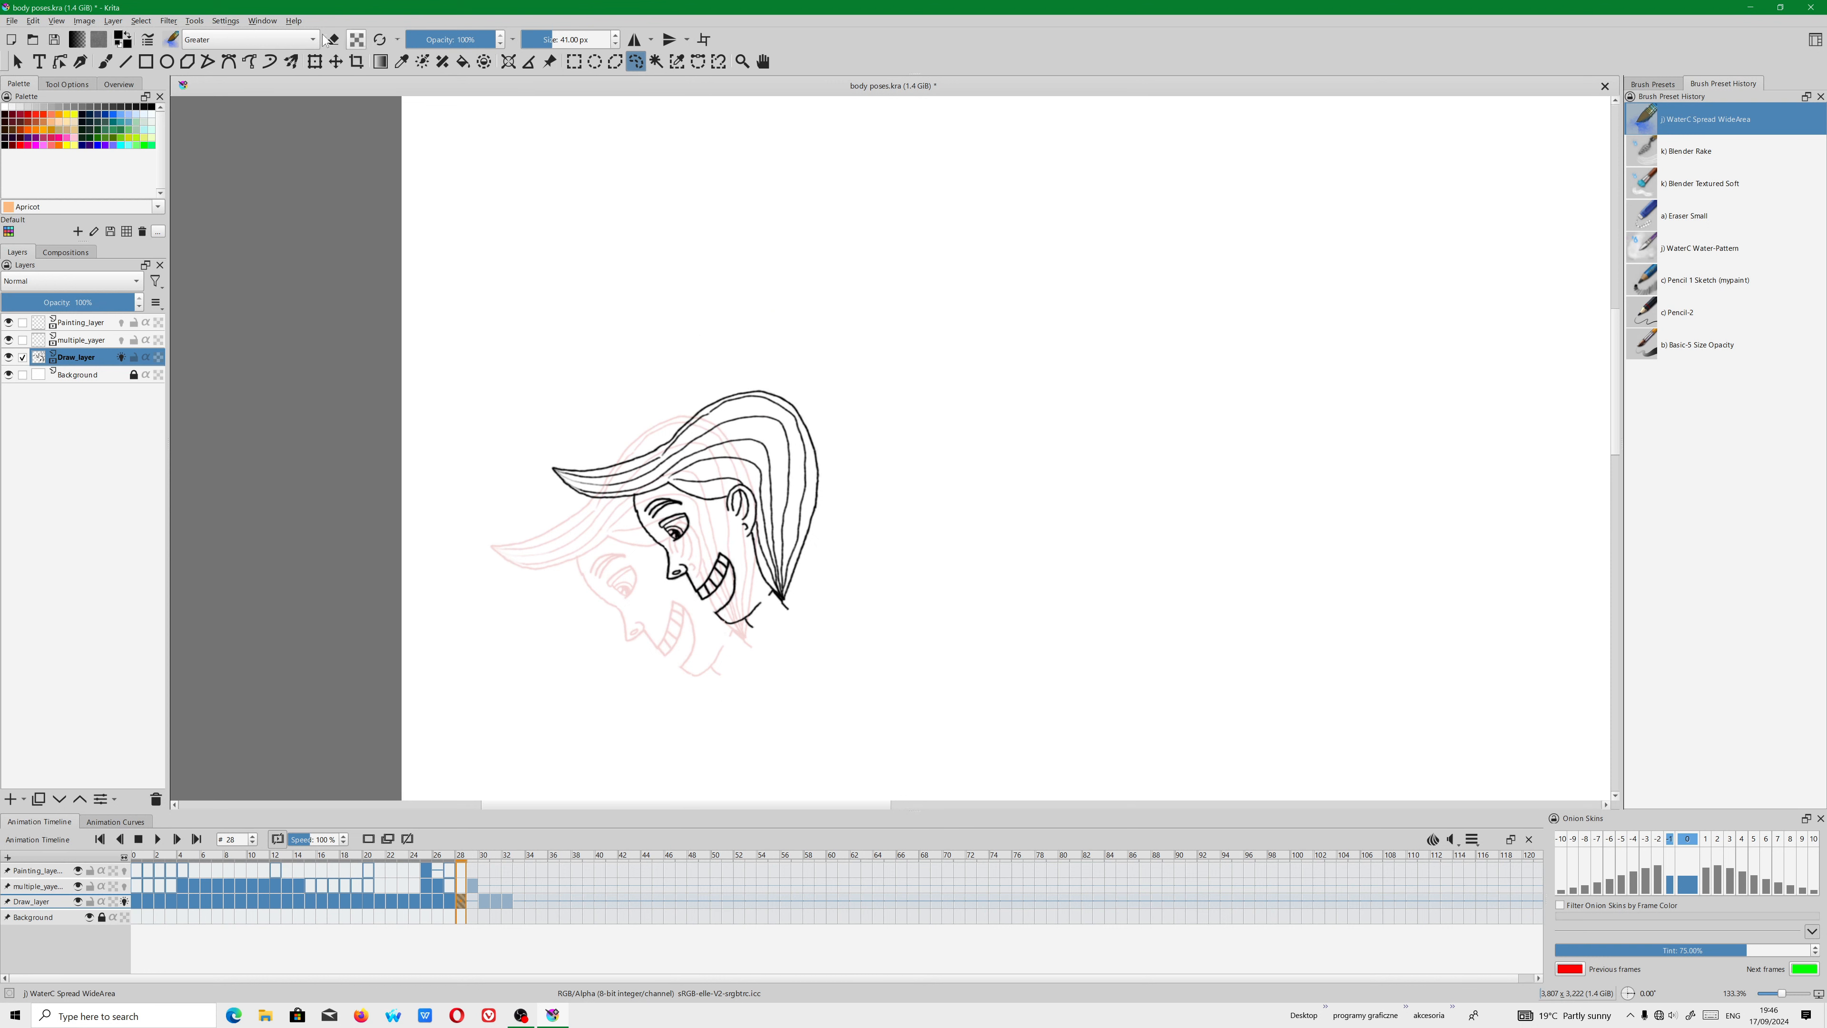
Examine the keyboard shortcuts listed for the Select and Edit actions, including the paste commands.
{"action": "left_click", "coordinate": [225, 20]}
{"action": "left_click", "coordinate": [237, 33]}
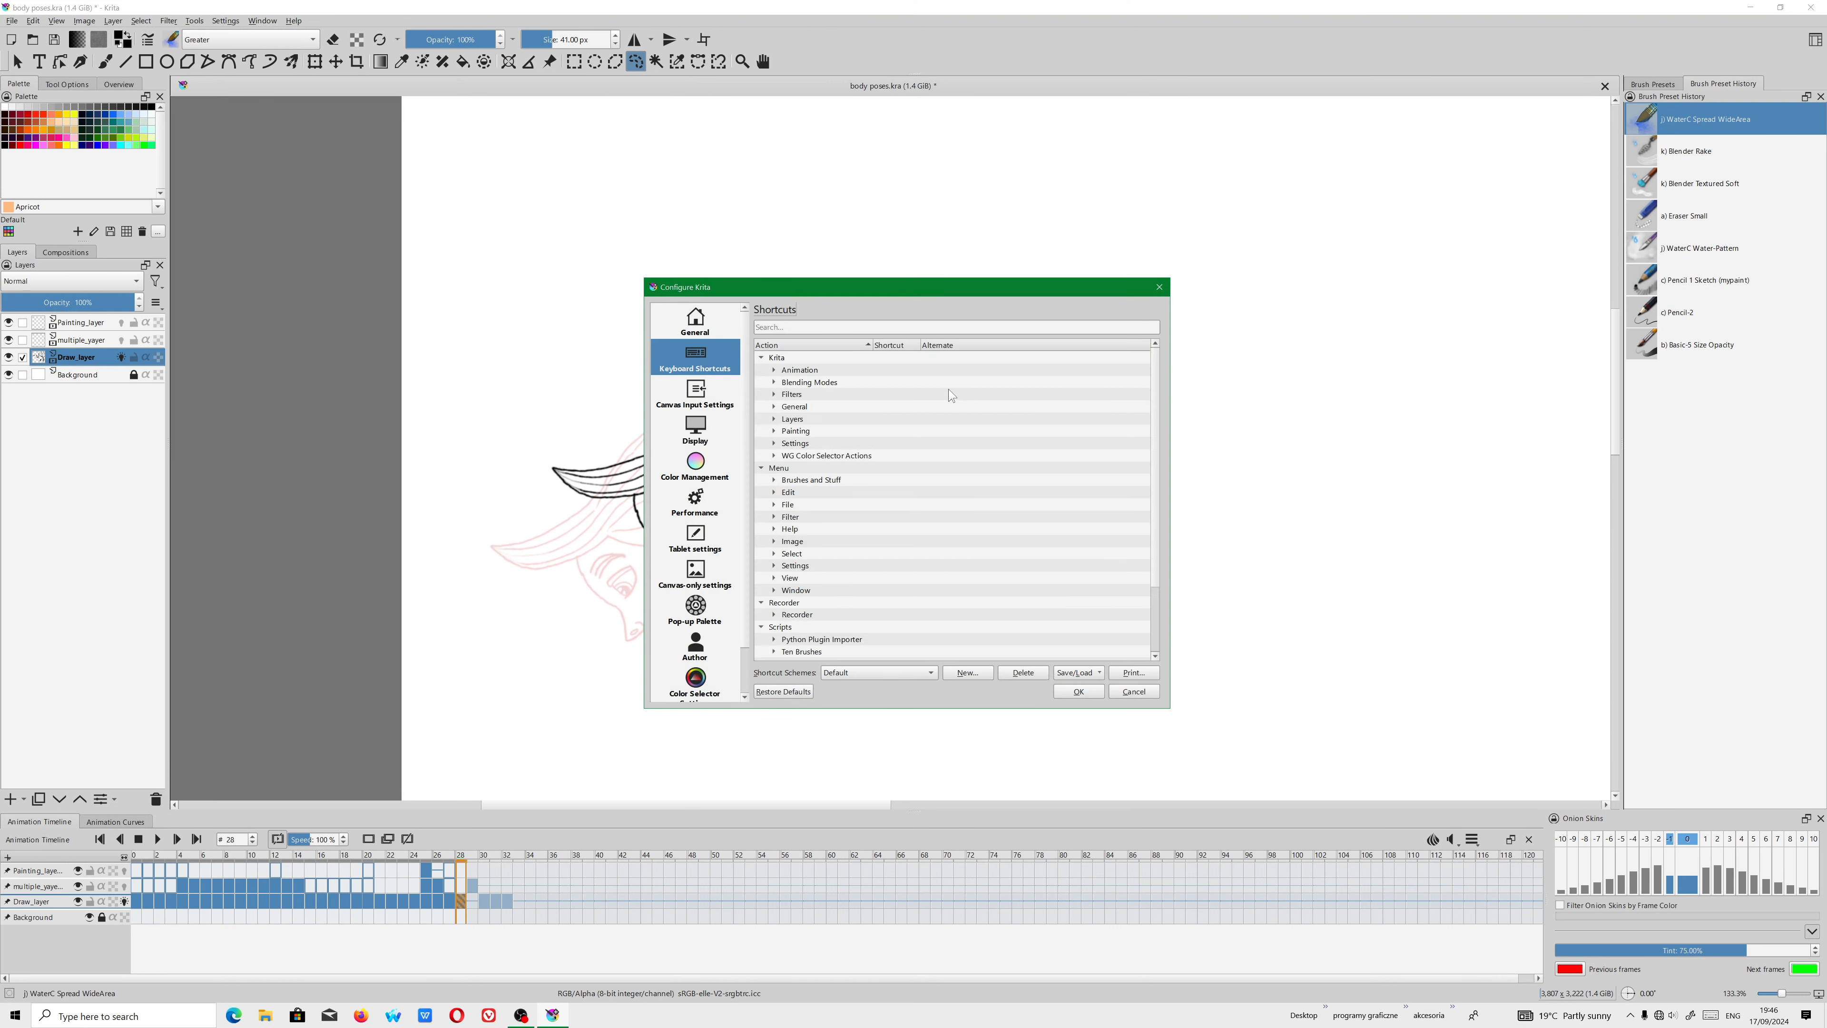
{"action": "scroll", "coordinate": [864, 595], "scroll_direction": "down", "scroll_amount": 2}
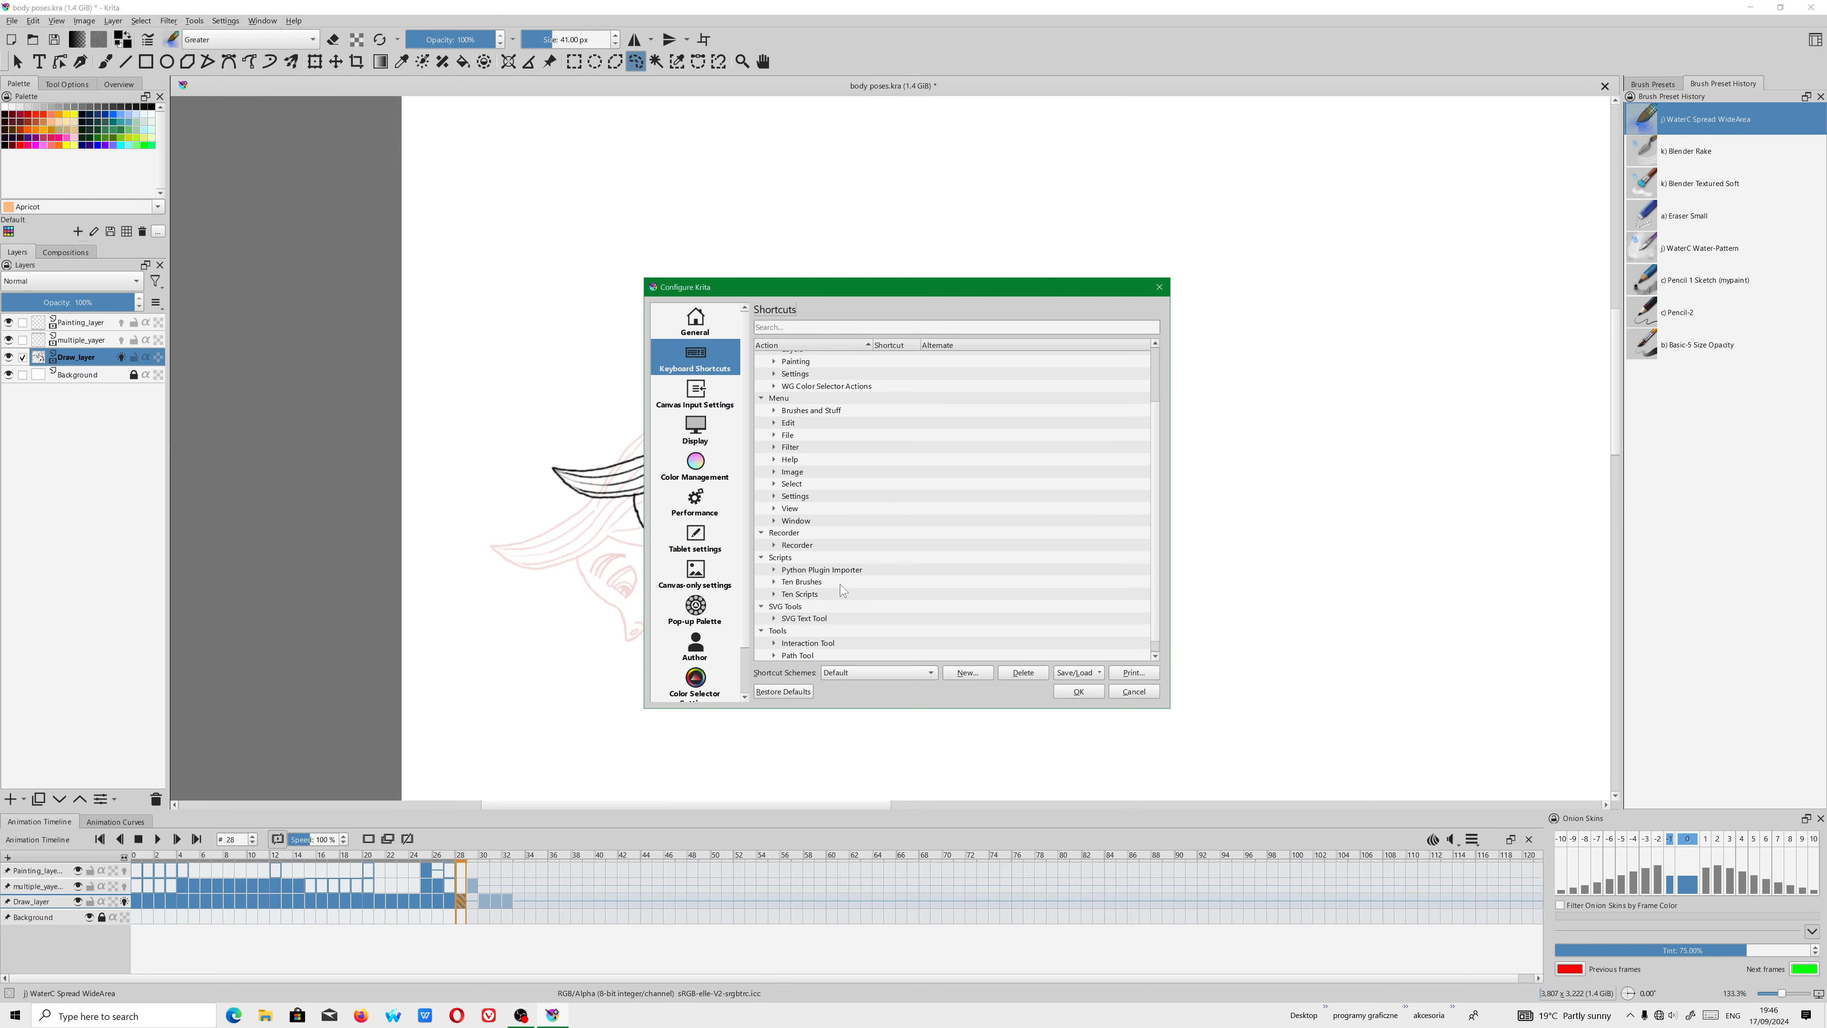
{"action": "scroll", "coordinate": [874, 580], "scroll_direction": "down", "scroll_amount": 1}
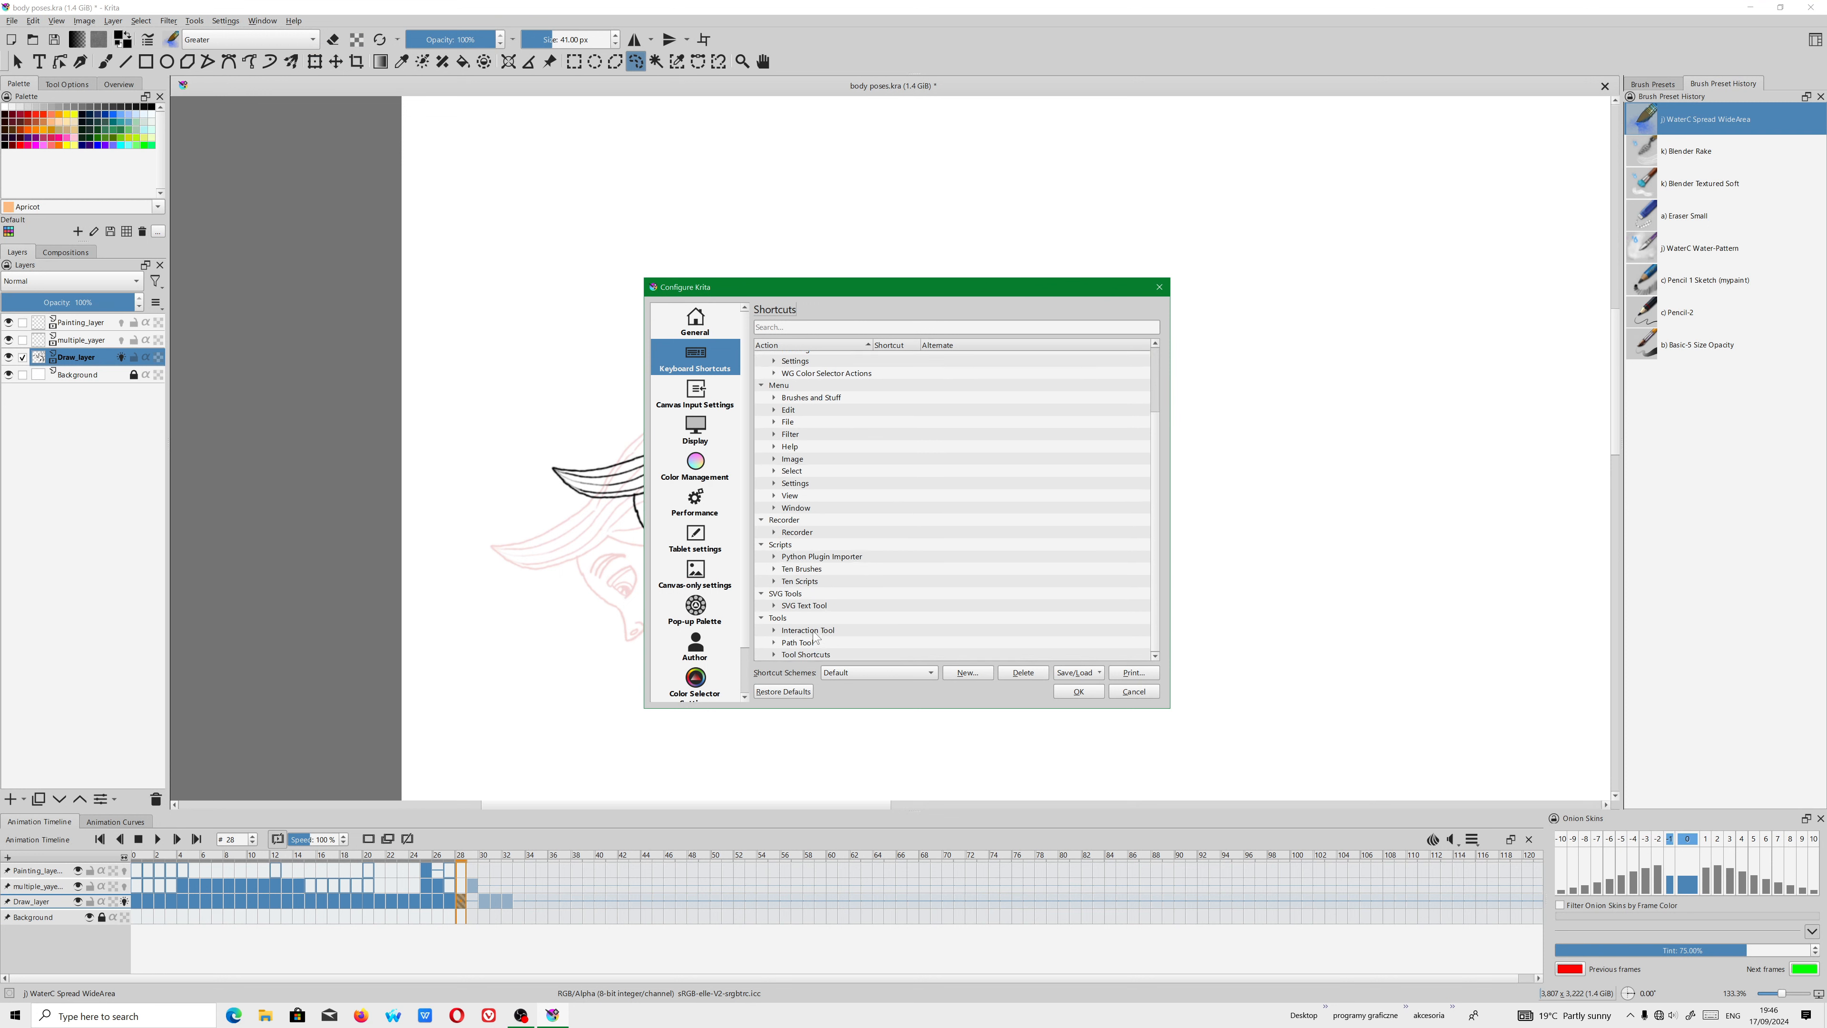
{"action": "left_click", "coordinate": [774, 470]}
{"action": "scroll", "coordinate": [881, 583], "scroll_direction": "down", "scroll_amount": 2}
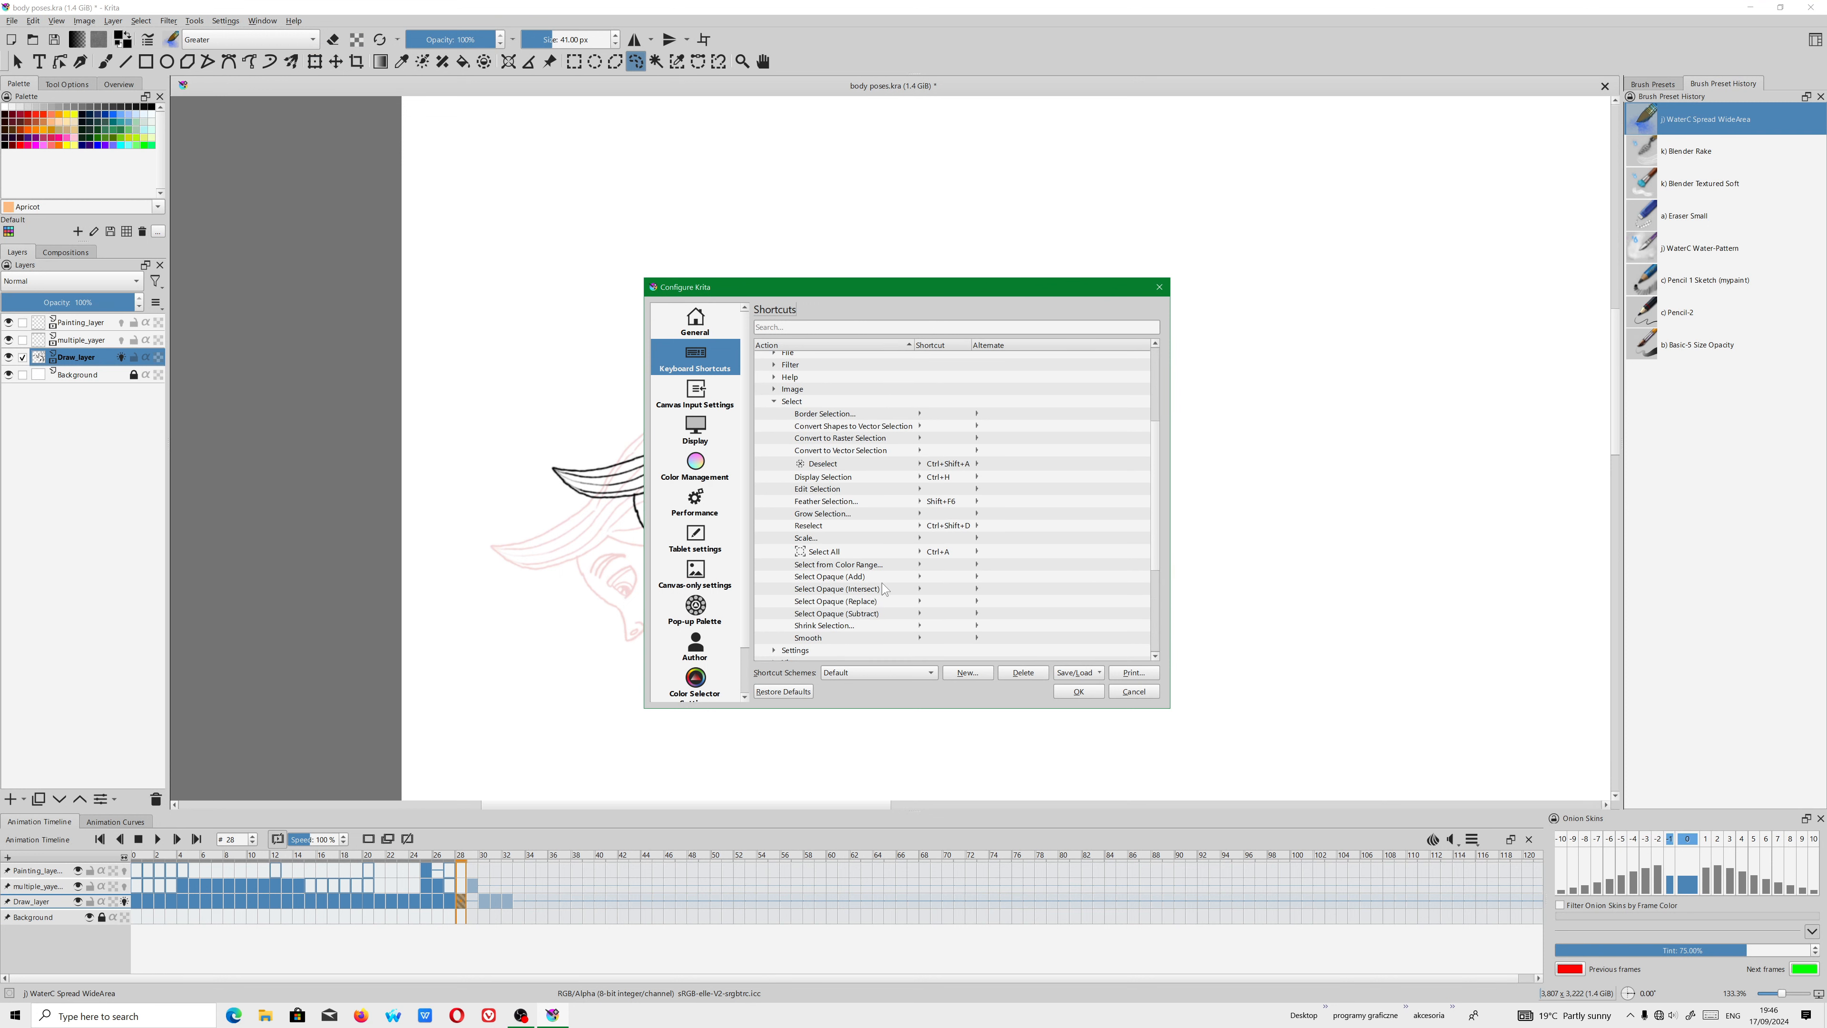
{"action": "scroll", "coordinate": [880, 585], "scroll_direction": "down", "scroll_amount": 2}
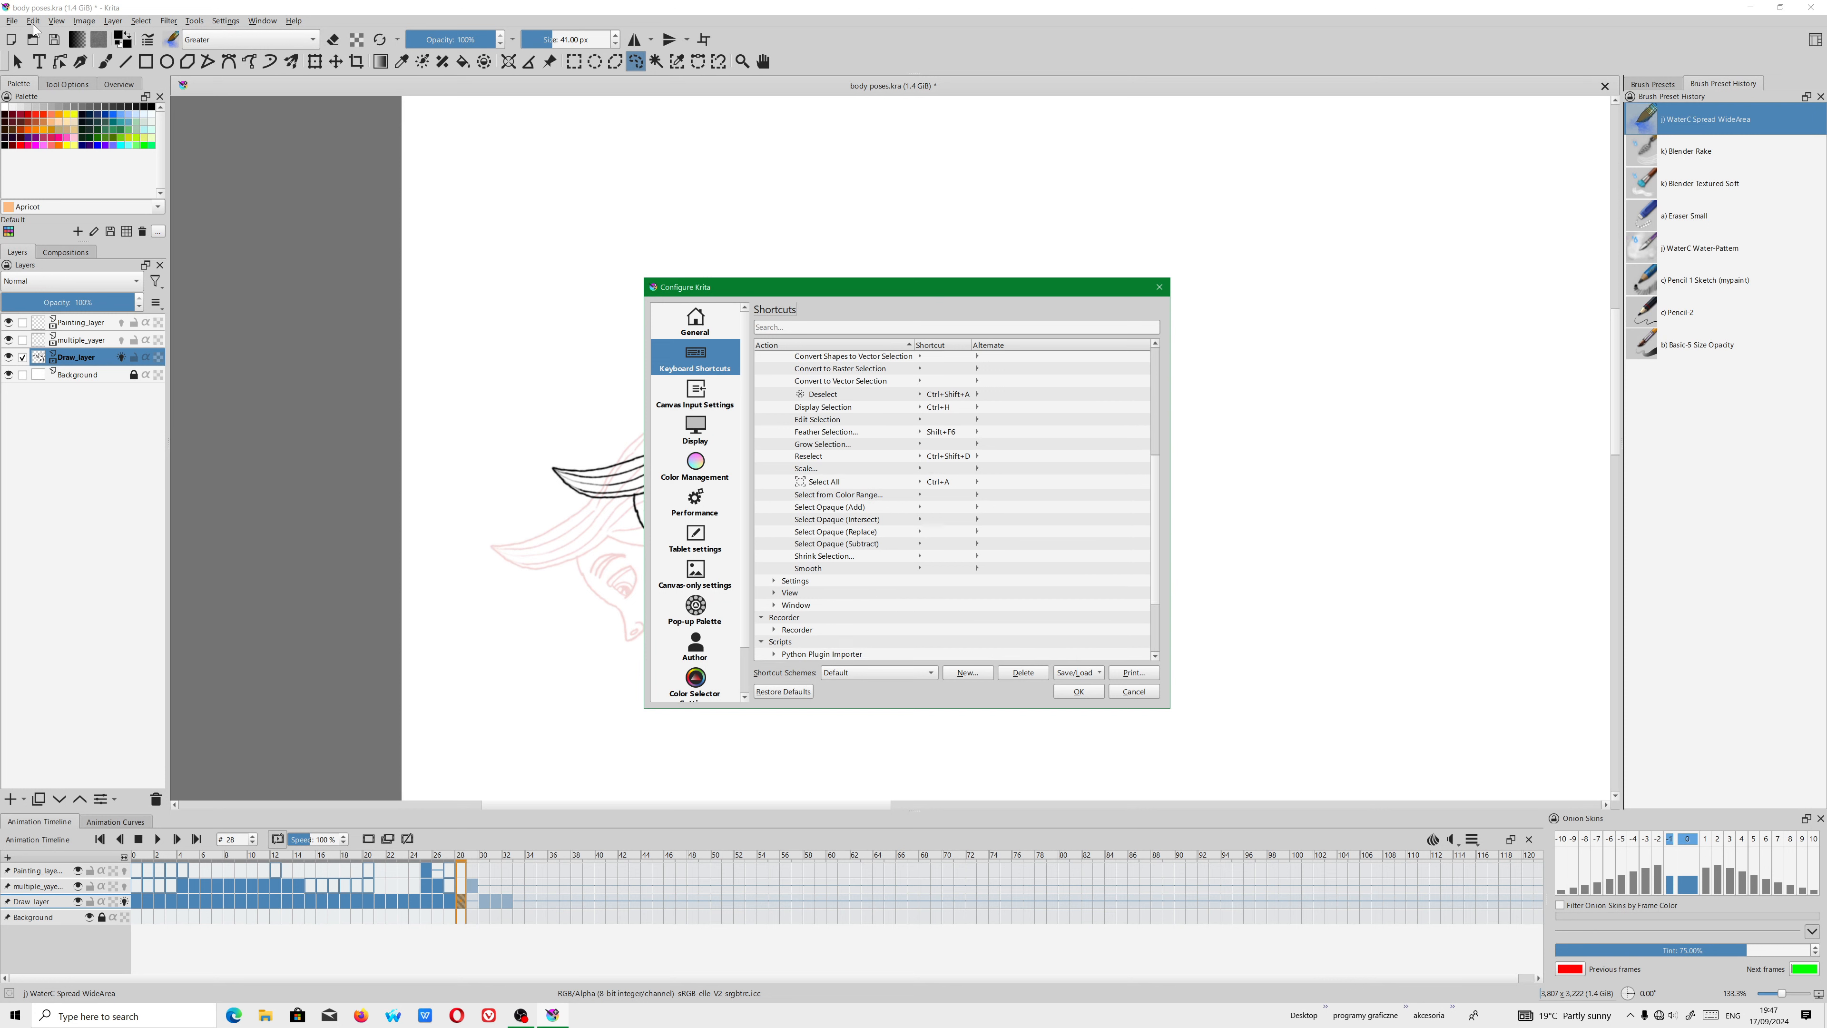
{"action": "scroll", "coordinate": [911, 578], "scroll_direction": "up", "scroll_amount": 6}
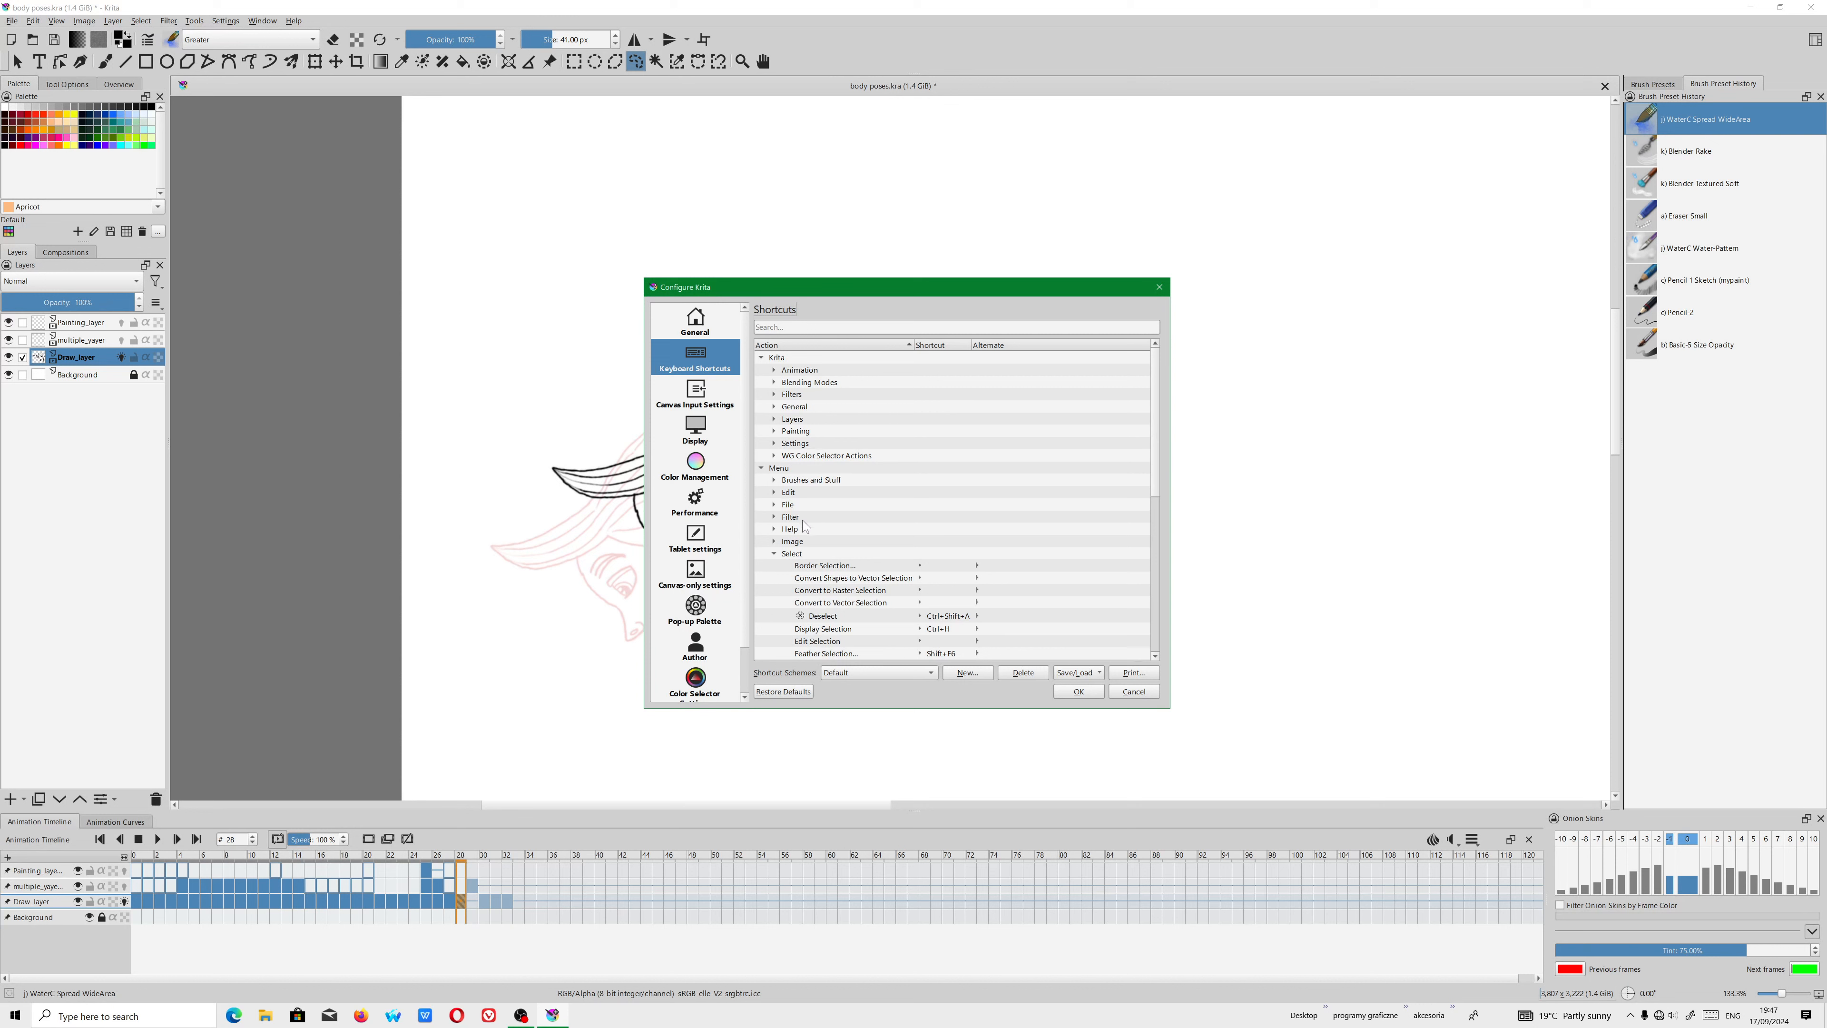
{"action": "left_click", "coordinate": [774, 493]}
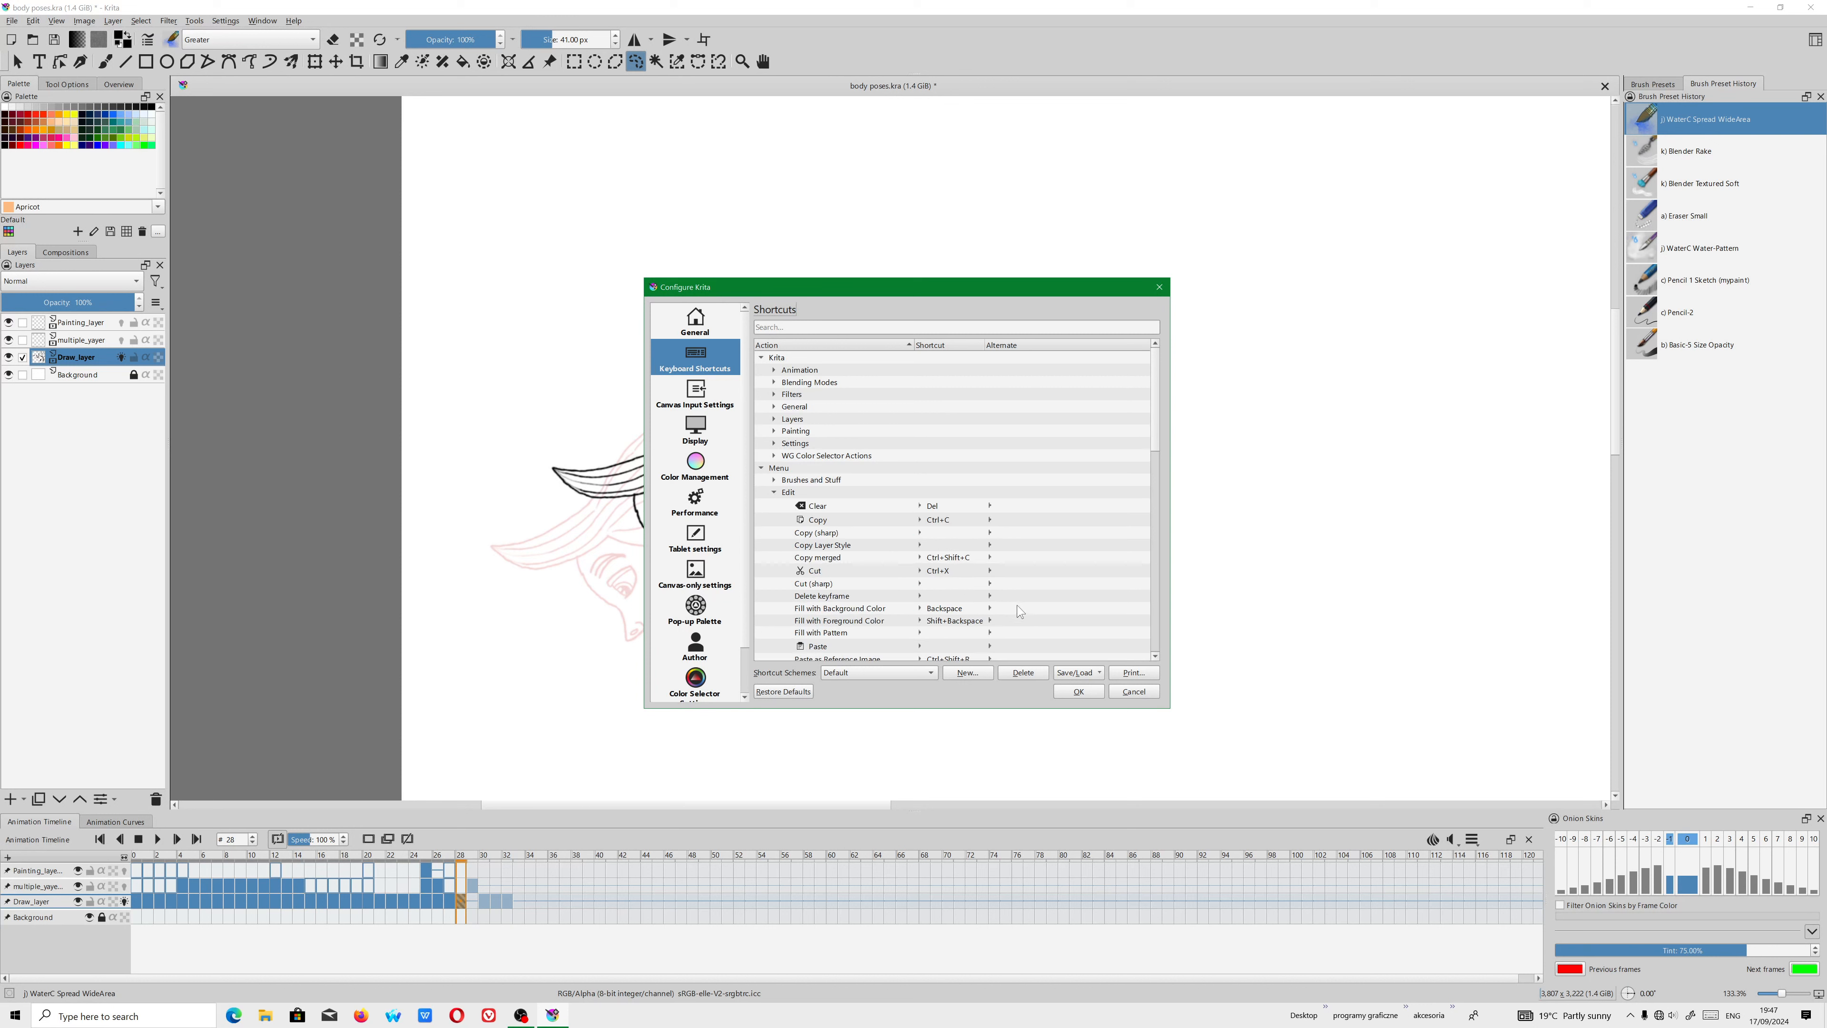
{"action": "scroll", "coordinate": [1016, 605], "scroll_direction": "down", "scroll_amount": 2}
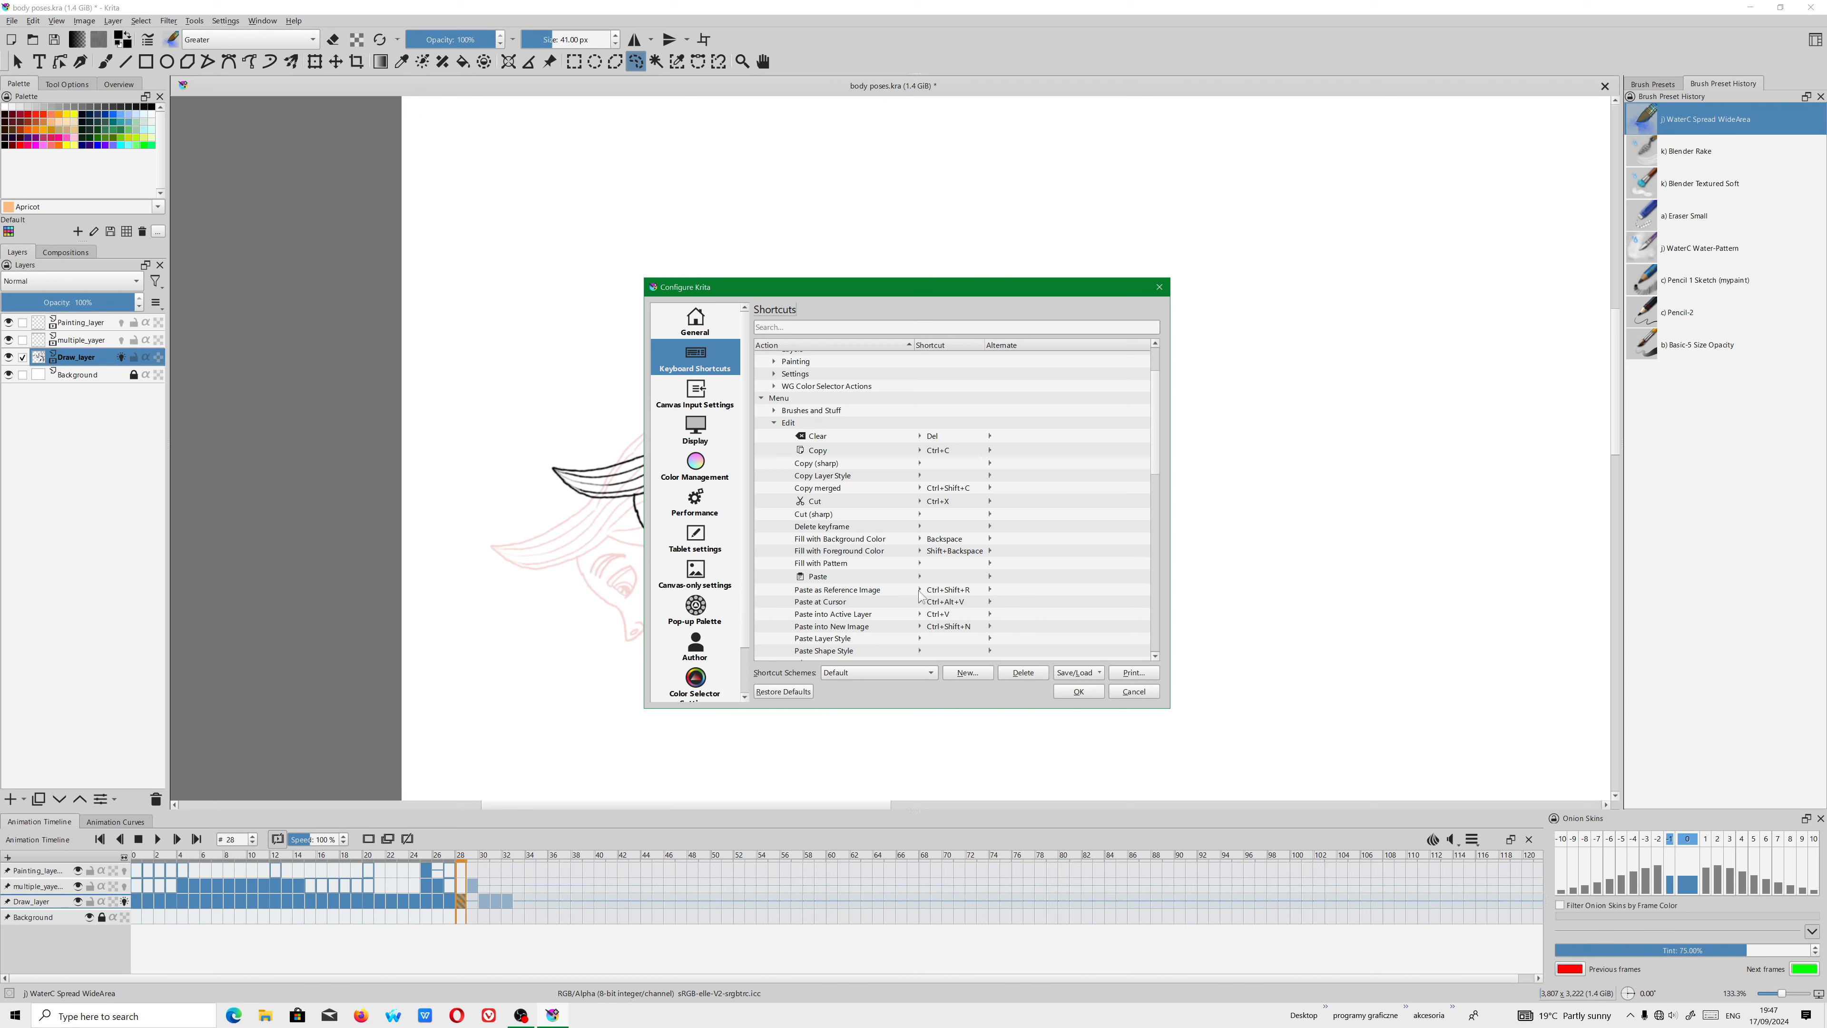
{"action": "left_click", "coordinate": [774, 424]}
{"action": "left_click", "coordinate": [774, 423]}
{"action": "left_click", "coordinate": [1083, 689]}
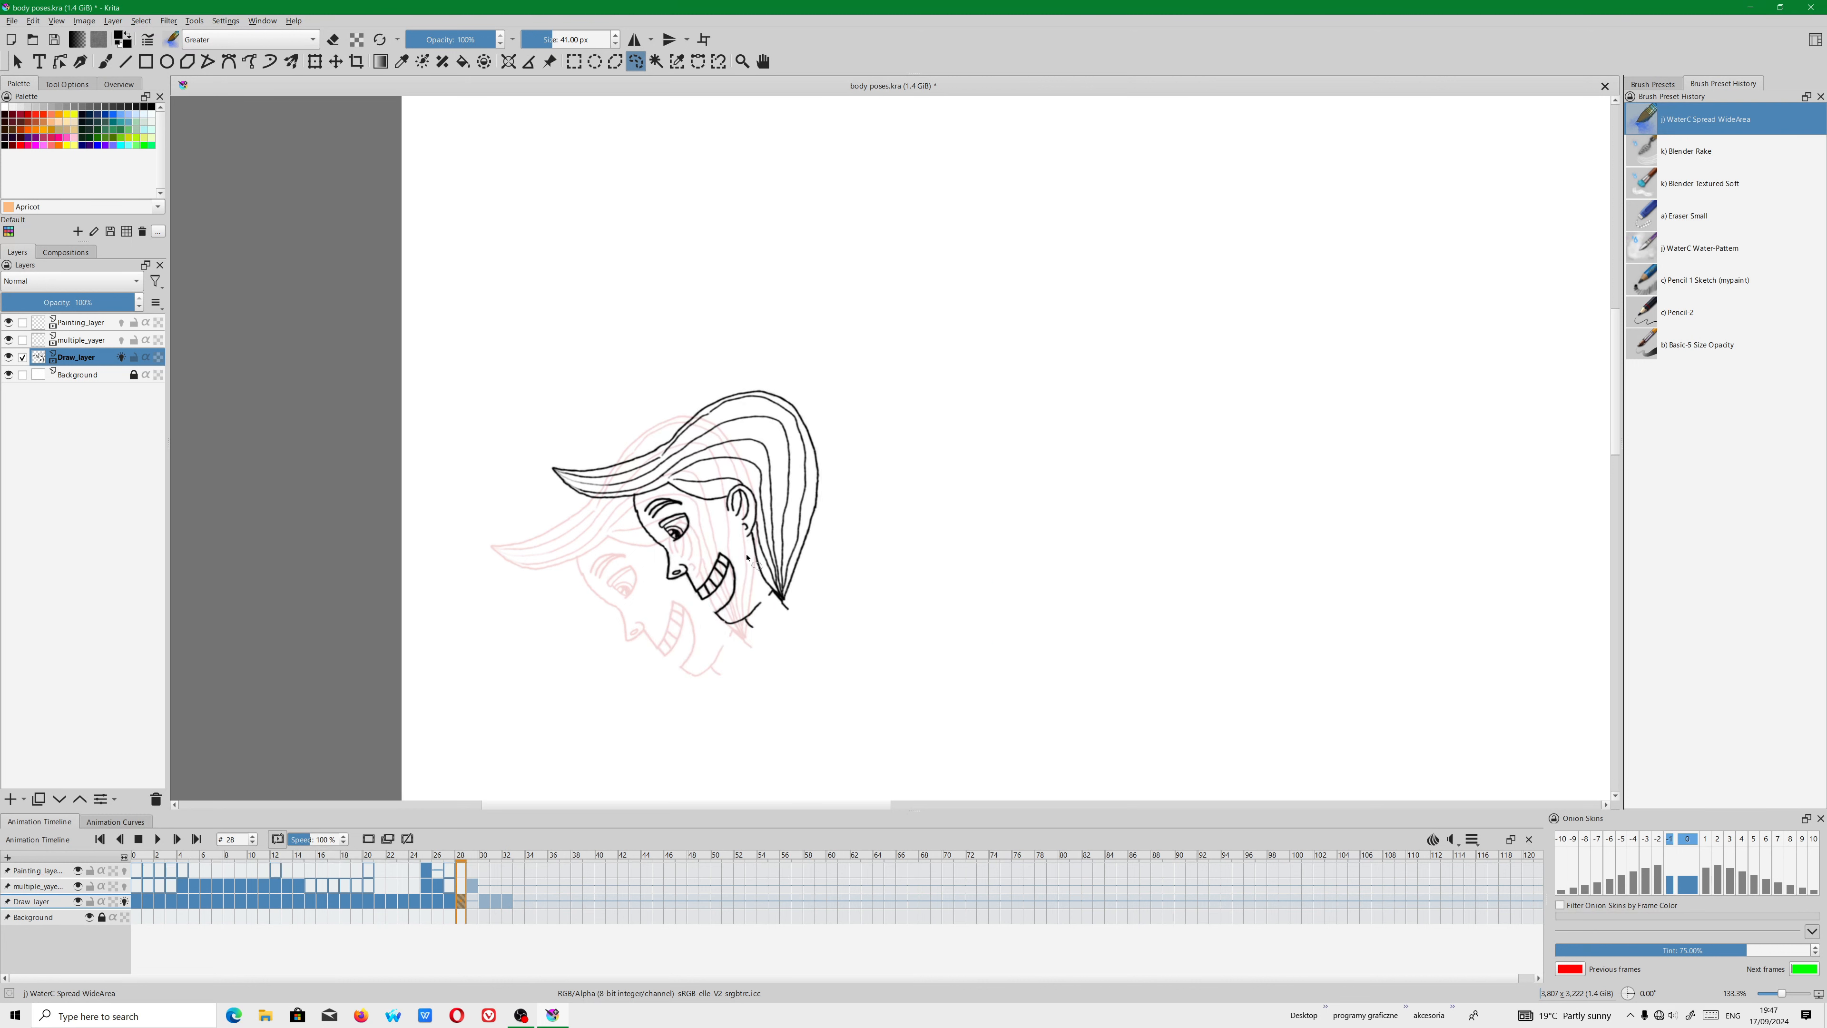
Review the earlier Draw_layer drawings by stepping back from frame 26 to frame 20.
{"action": "scroll", "coordinate": [754, 578], "scroll_direction": "down", "scroll_amount": 3}
{"action": "left_click", "coordinate": [441, 904]}
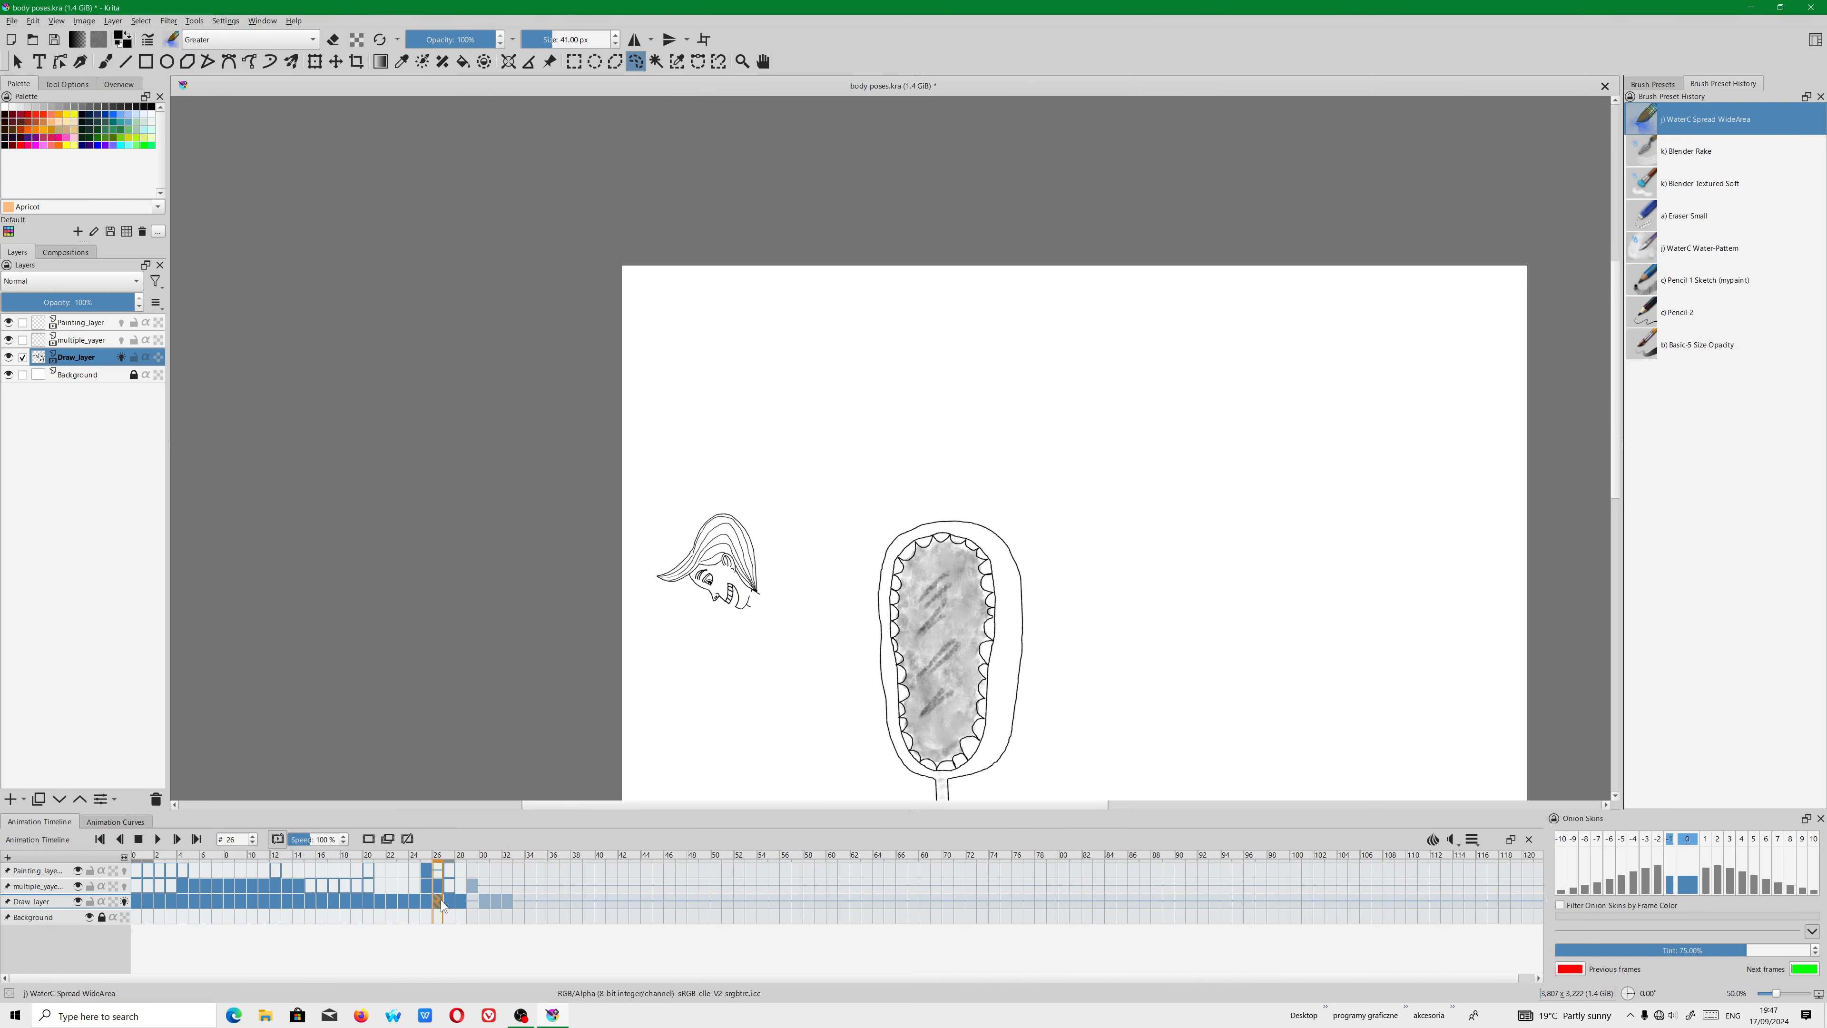
{"action": "left_click", "coordinate": [430, 900]}
{"action": "scroll", "coordinate": [1117, 629], "scroll_direction": "down", "scroll_amount": 1}
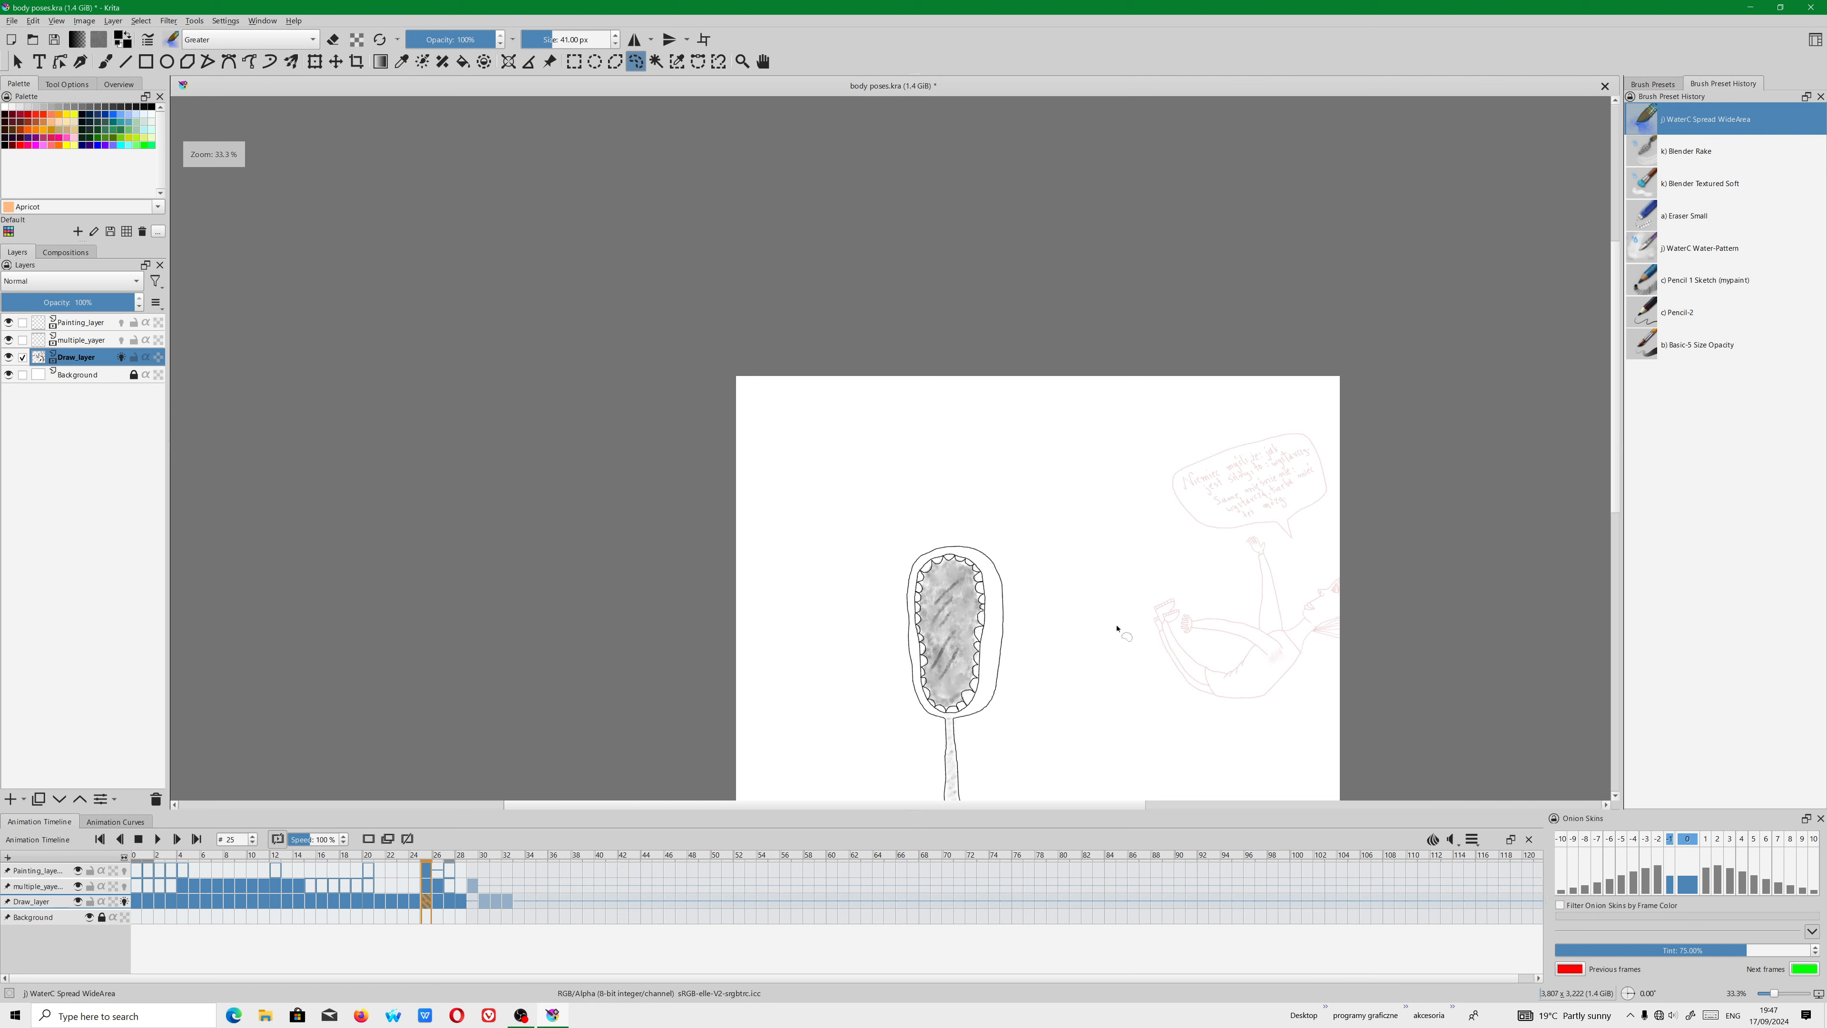
{"action": "left_click", "coordinate": [418, 908]}
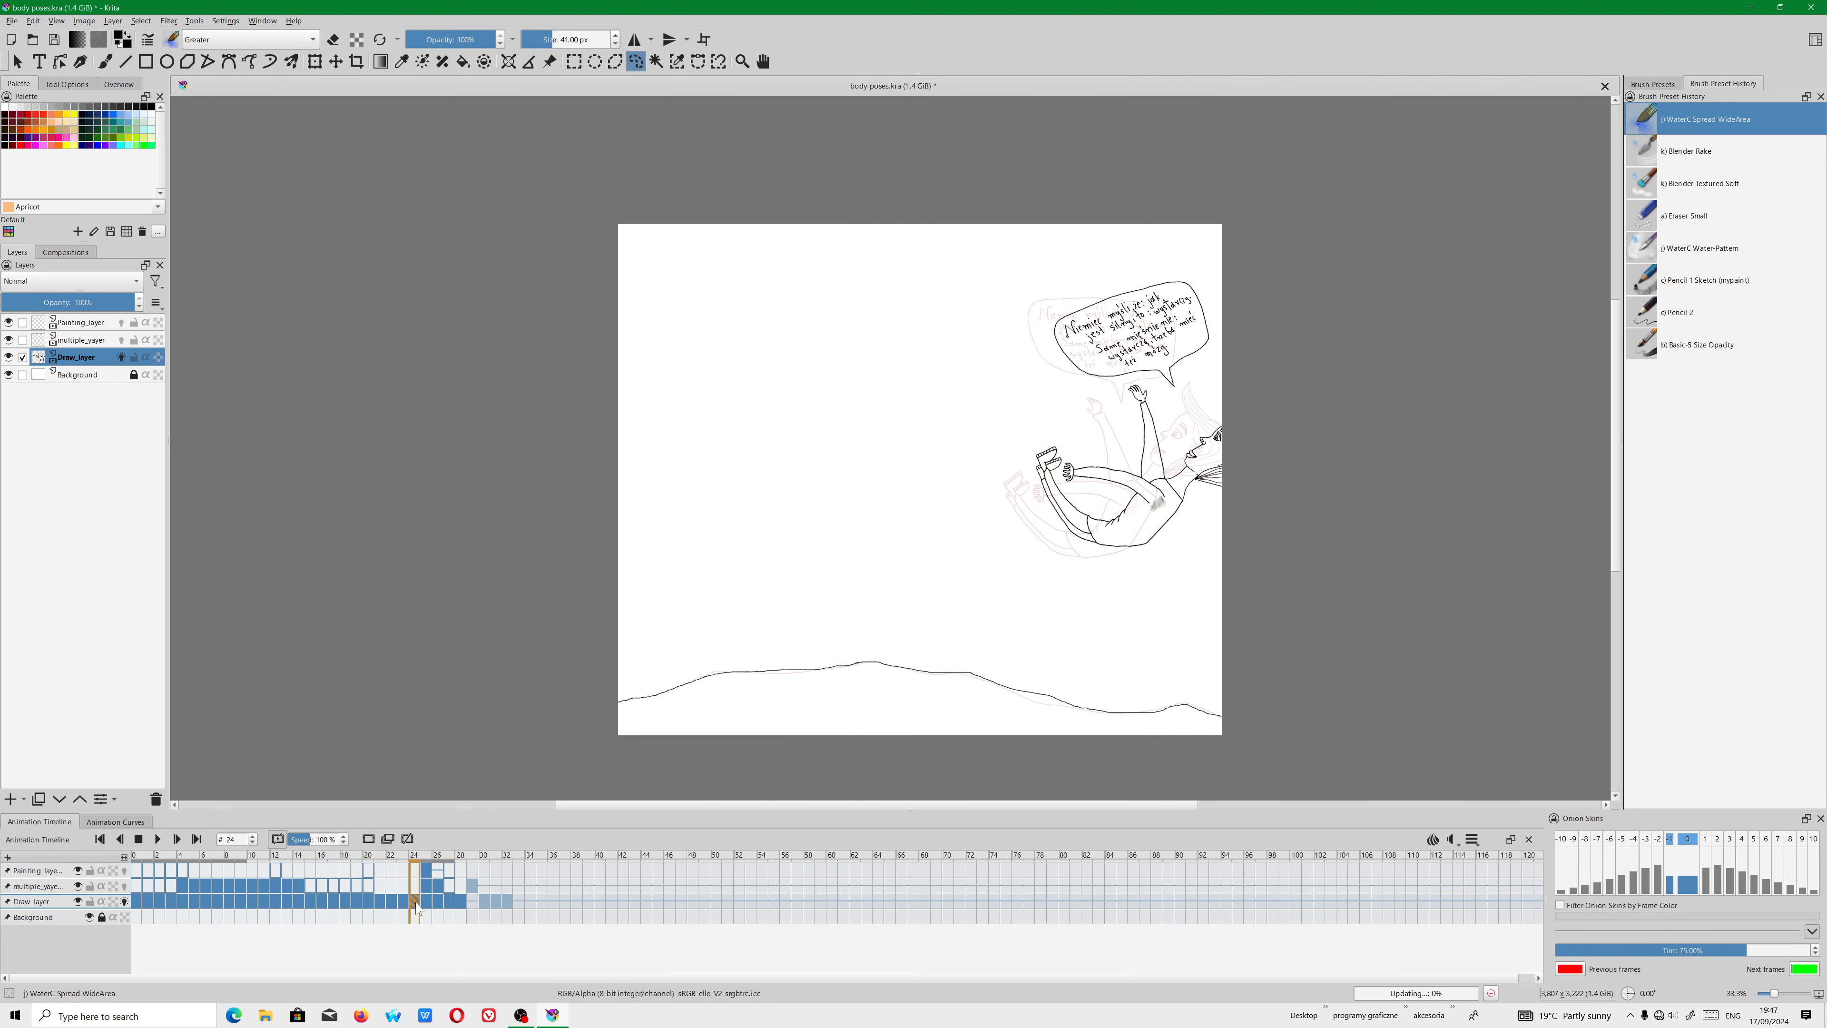
{"action": "left_click", "coordinate": [401, 908]}
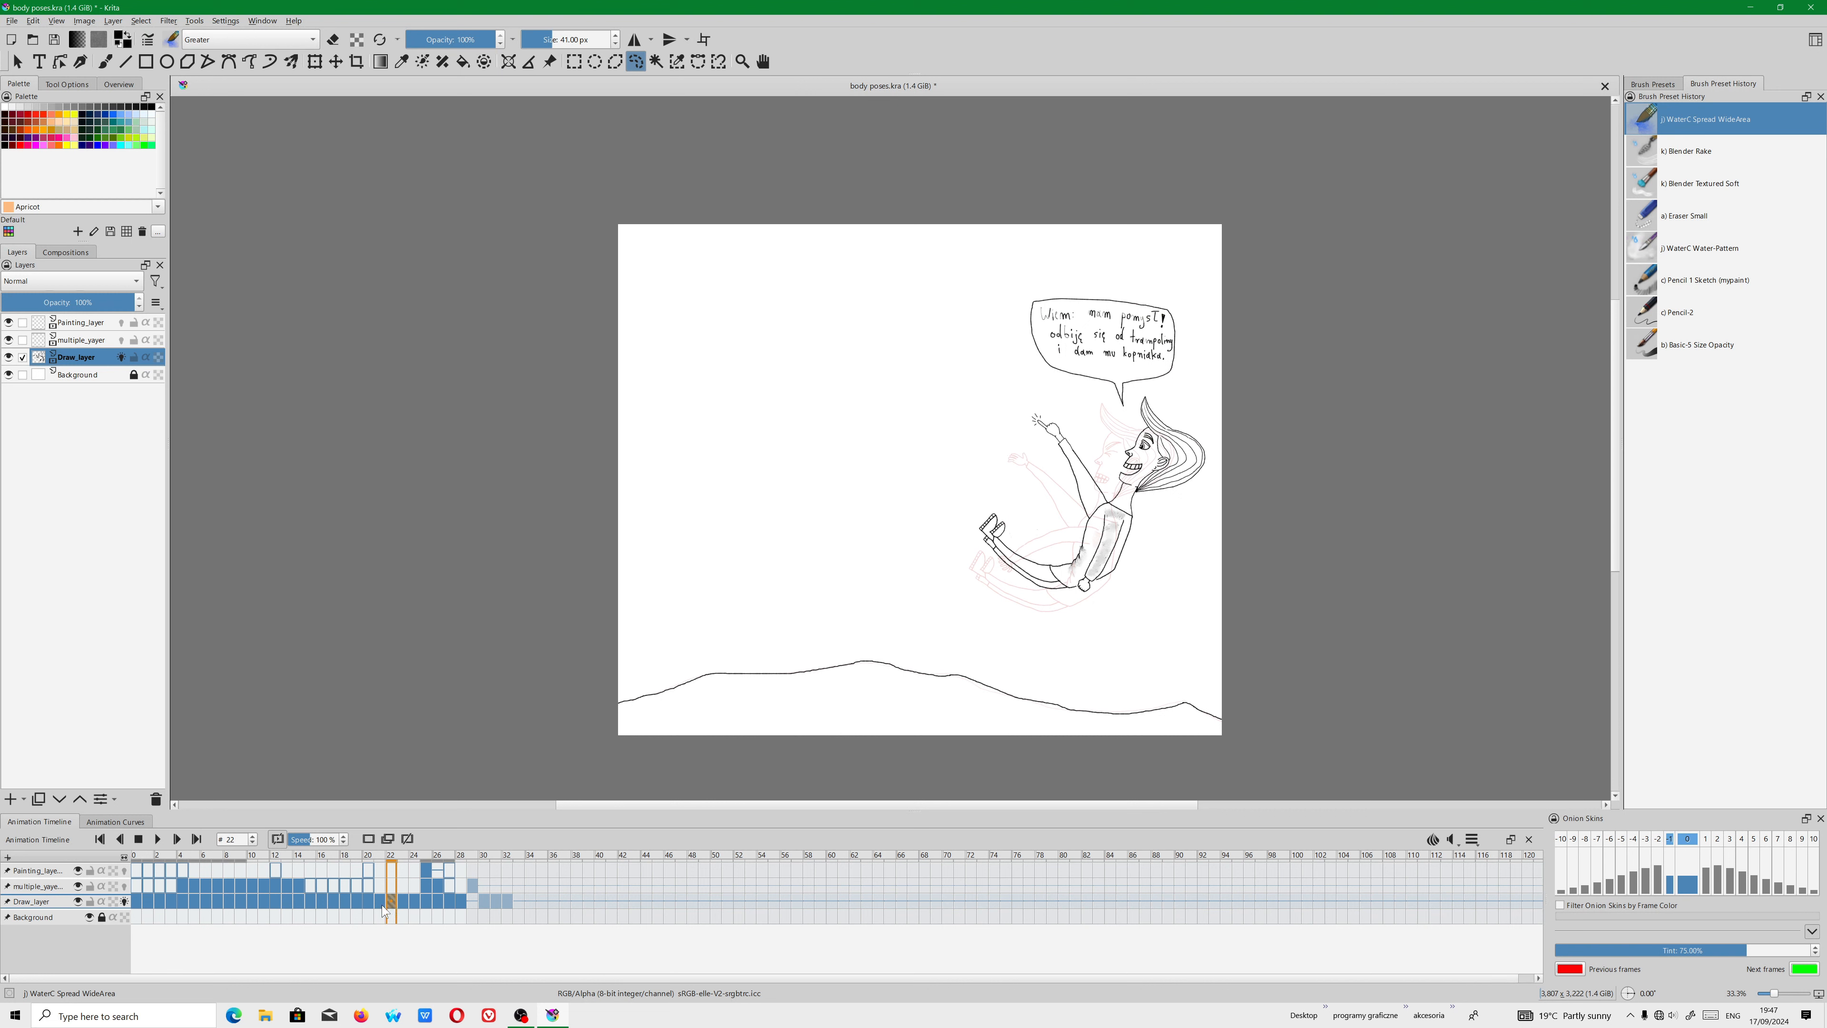
{"action": "left_click", "coordinate": [379, 903]}
{"action": "left_click", "coordinate": [367, 900]}
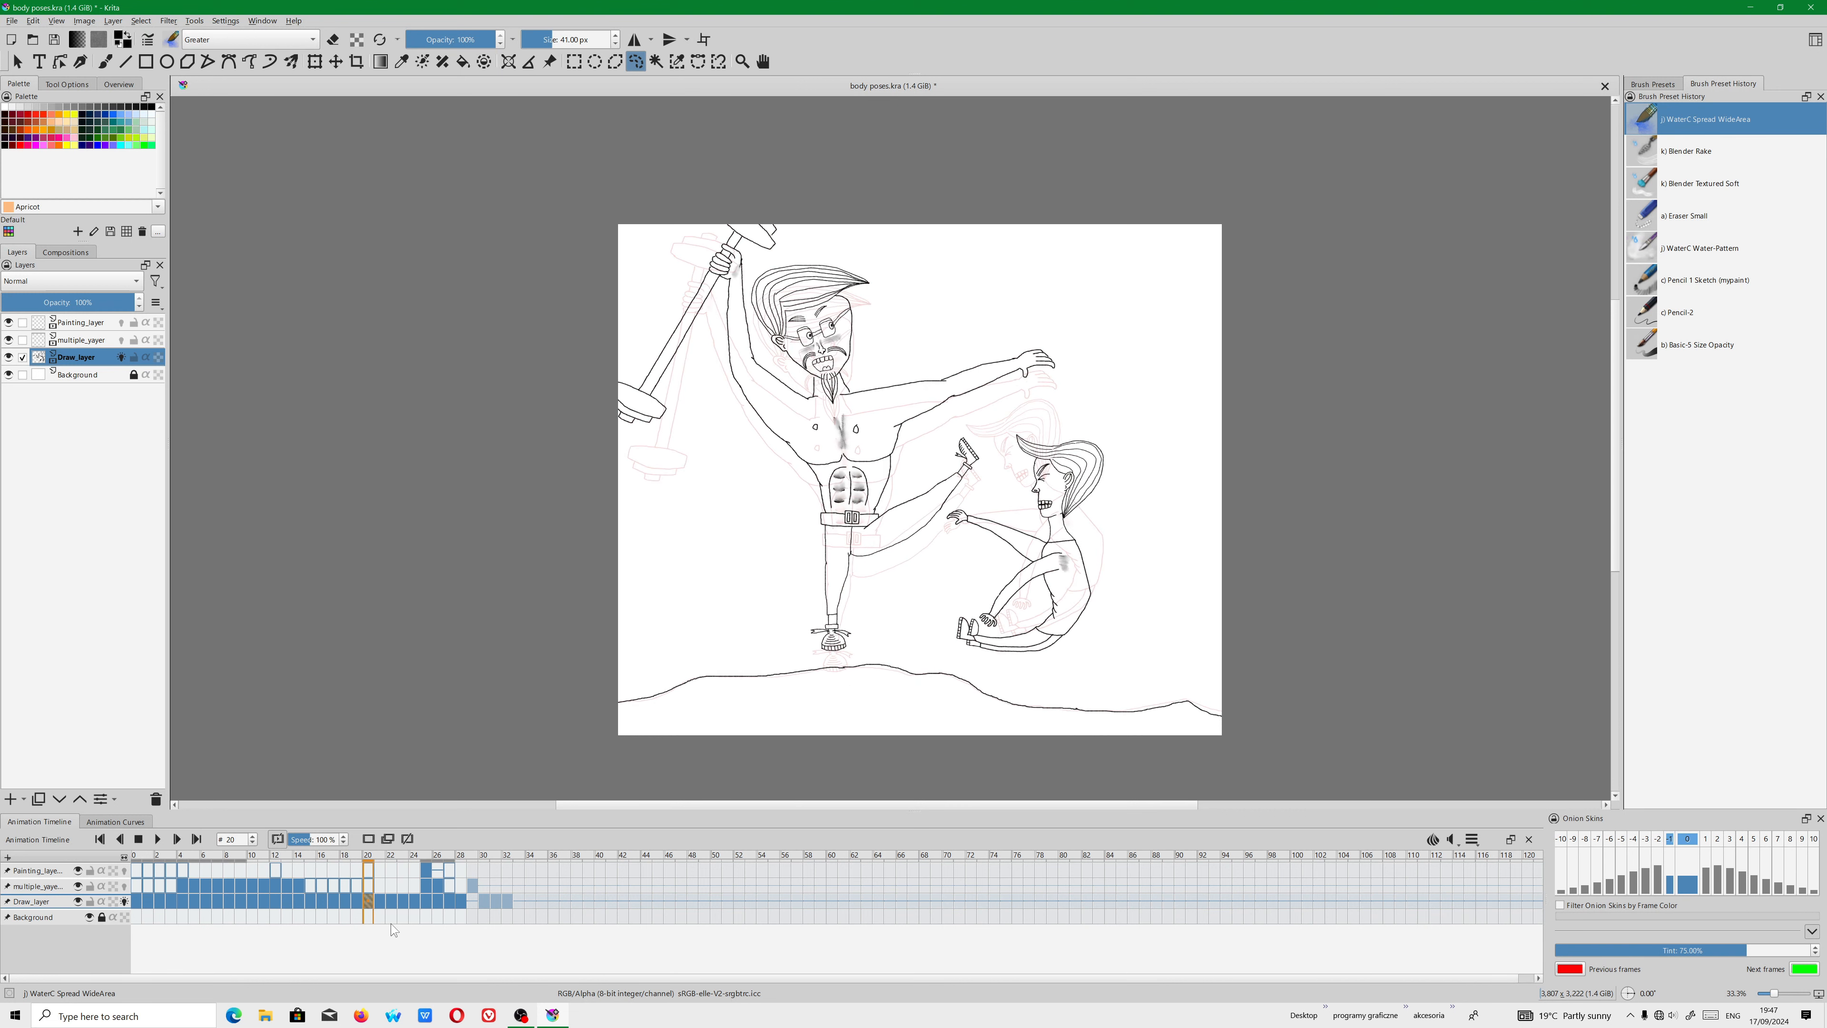
Review the earlier Draw_layer drawings by stepping back from frame 19 to frame 9.
{"action": "left_click", "coordinate": [355, 903]}
{"action": "left_click", "coordinate": [344, 903]}
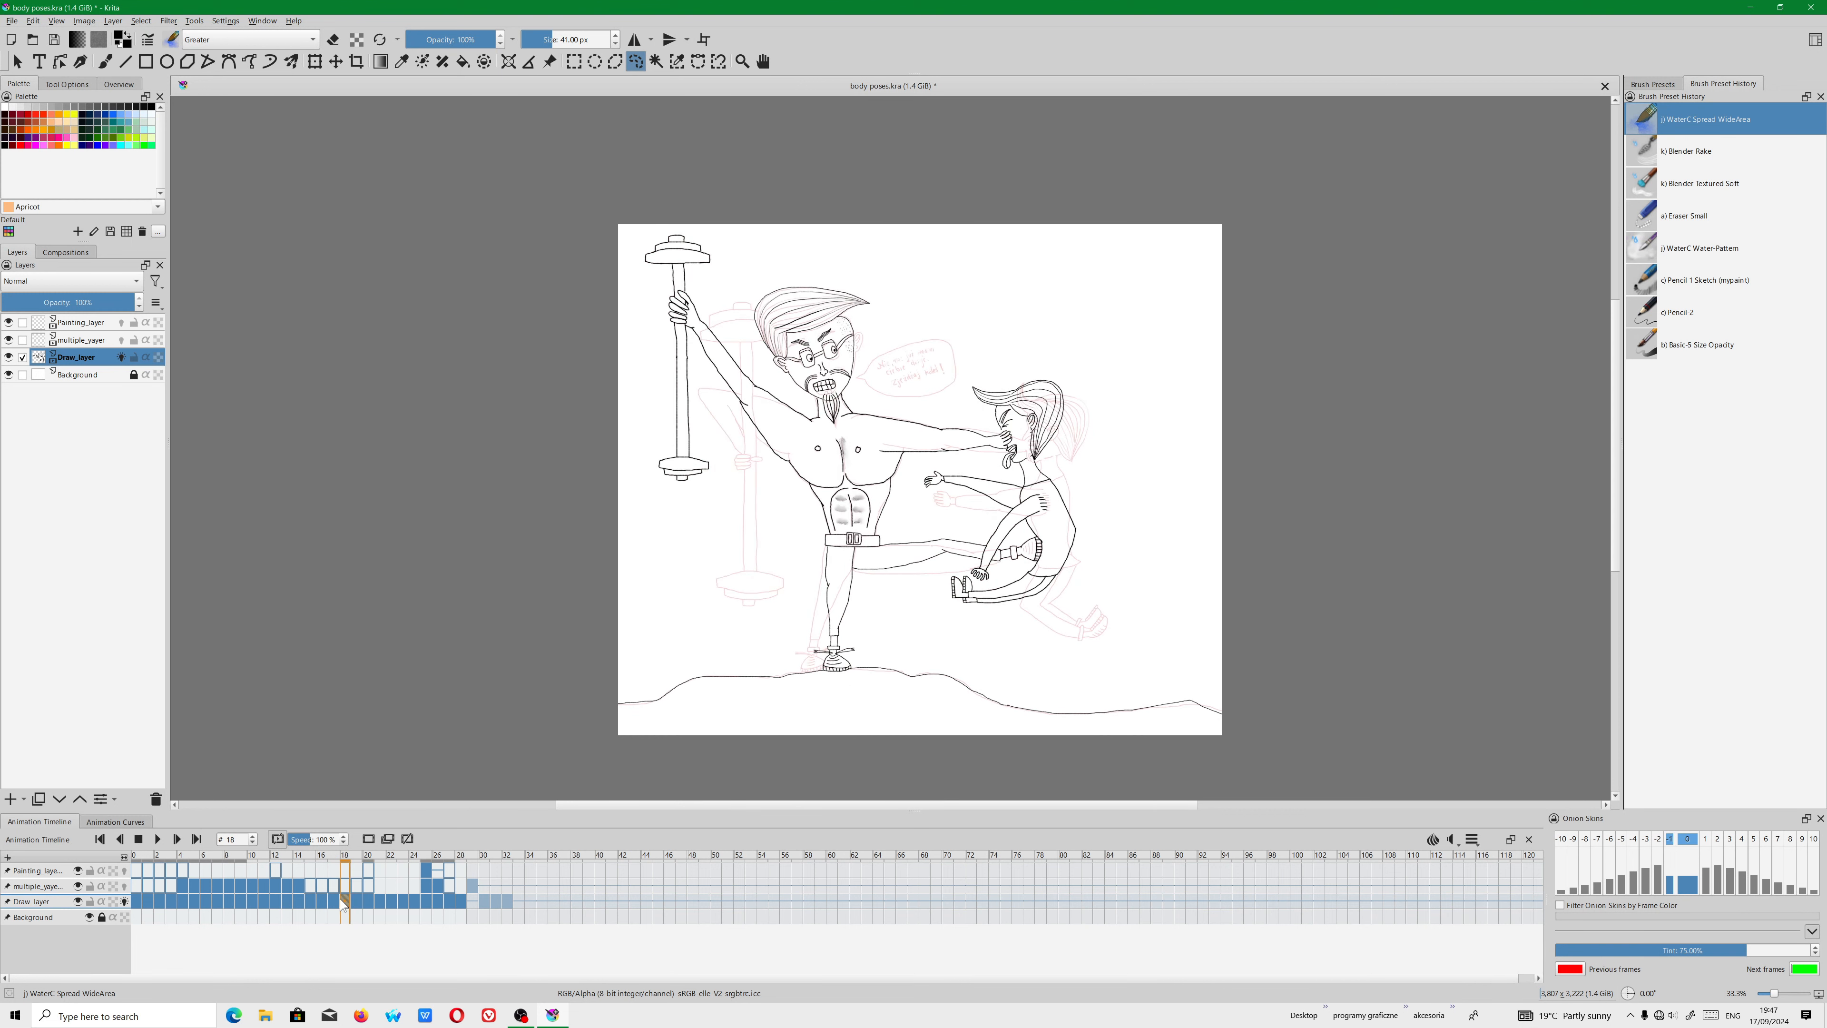
{"action": "left_click", "coordinate": [328, 904]}
{"action": "left_click", "coordinate": [310, 904]}
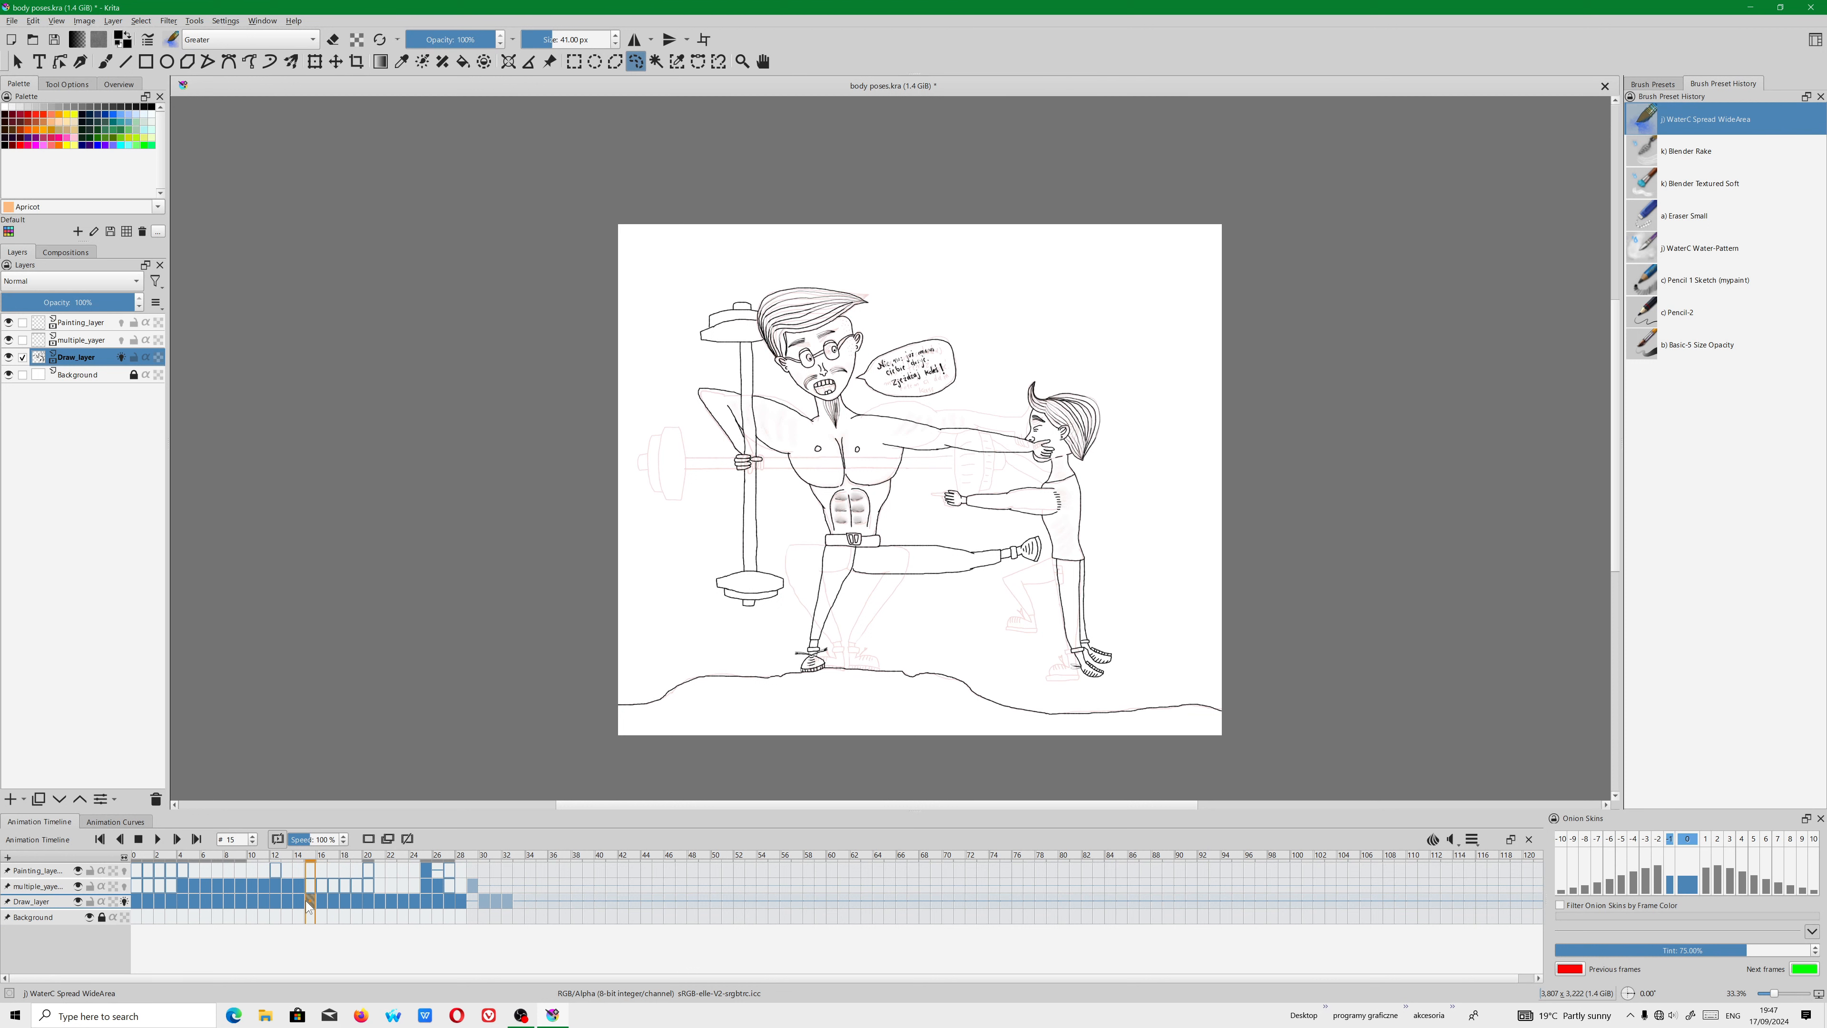
{"action": "scroll", "coordinate": [926, 446], "scroll_direction": "up", "scroll_amount": 2}
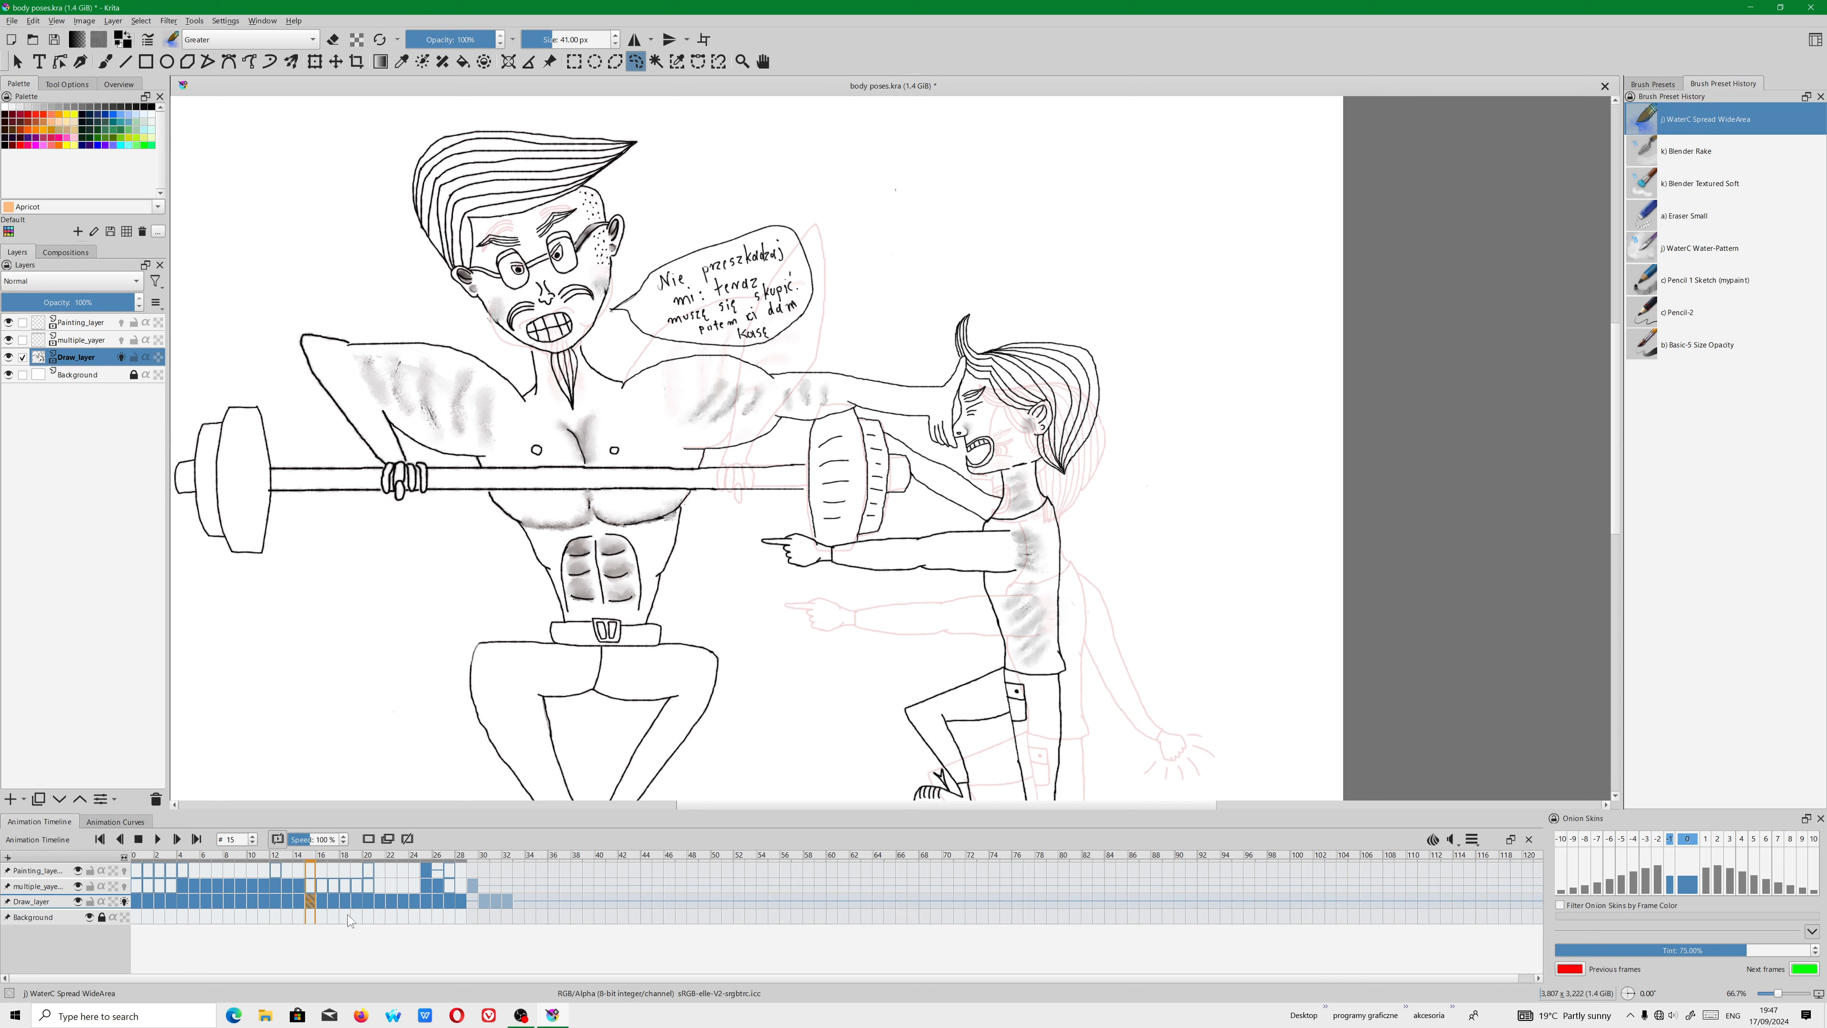
{"action": "left_click", "coordinate": [299, 901]}
{"action": "left_click", "coordinate": [288, 904]}
{"action": "left_click", "coordinate": [263, 904]}
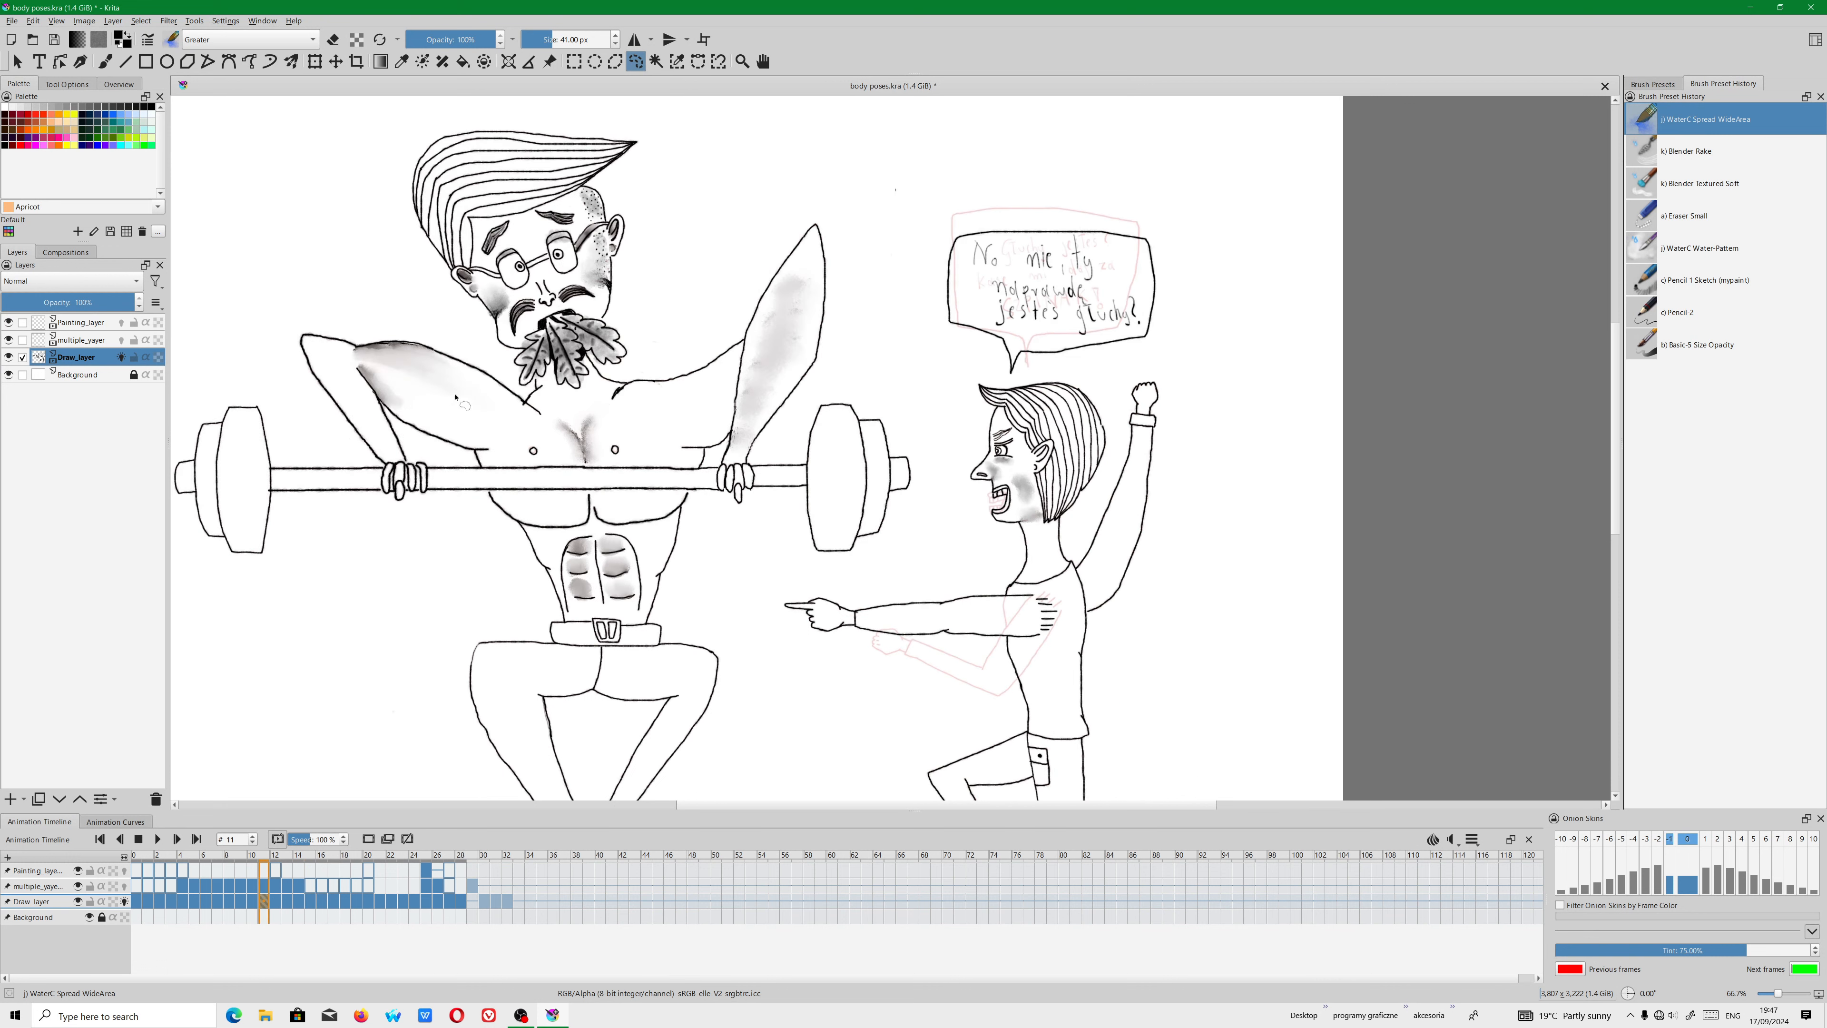
{"action": "scroll", "coordinate": [1075, 469], "scroll_direction": "down", "scroll_amount": 1}
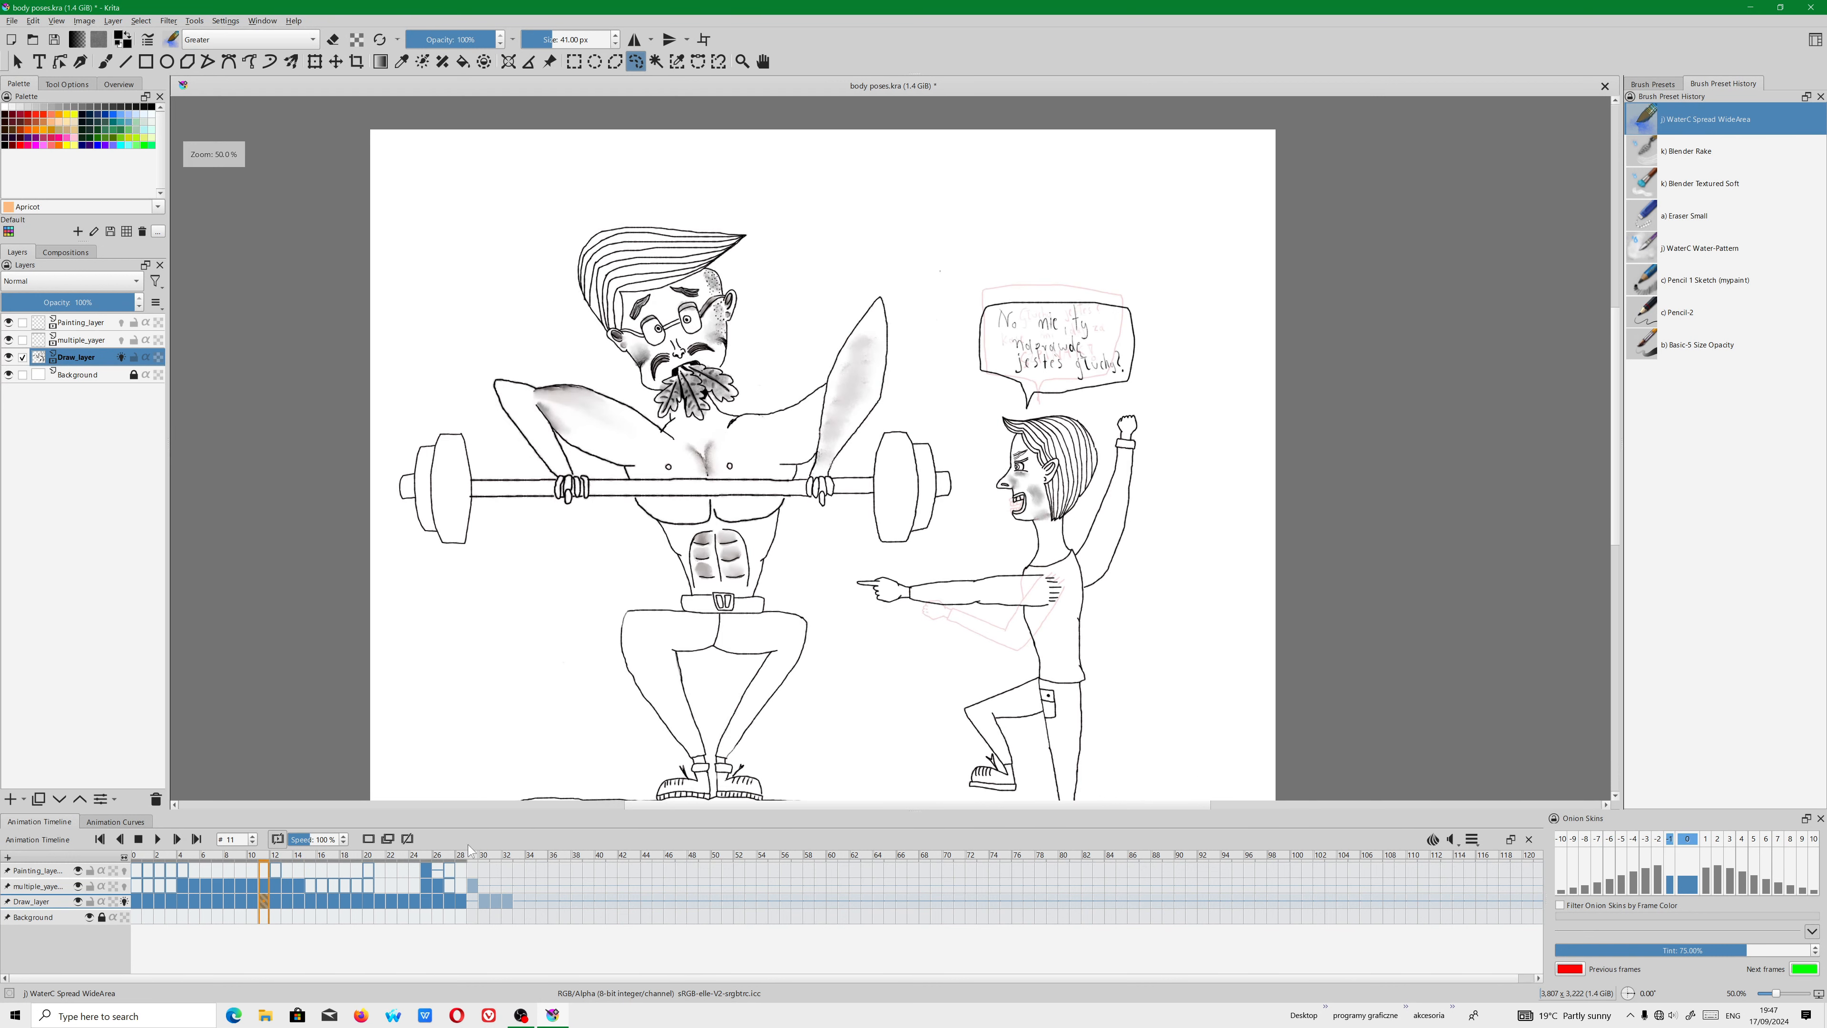
{"action": "left_click", "coordinate": [252, 904]}
{"action": "left_click", "coordinate": [240, 904]}
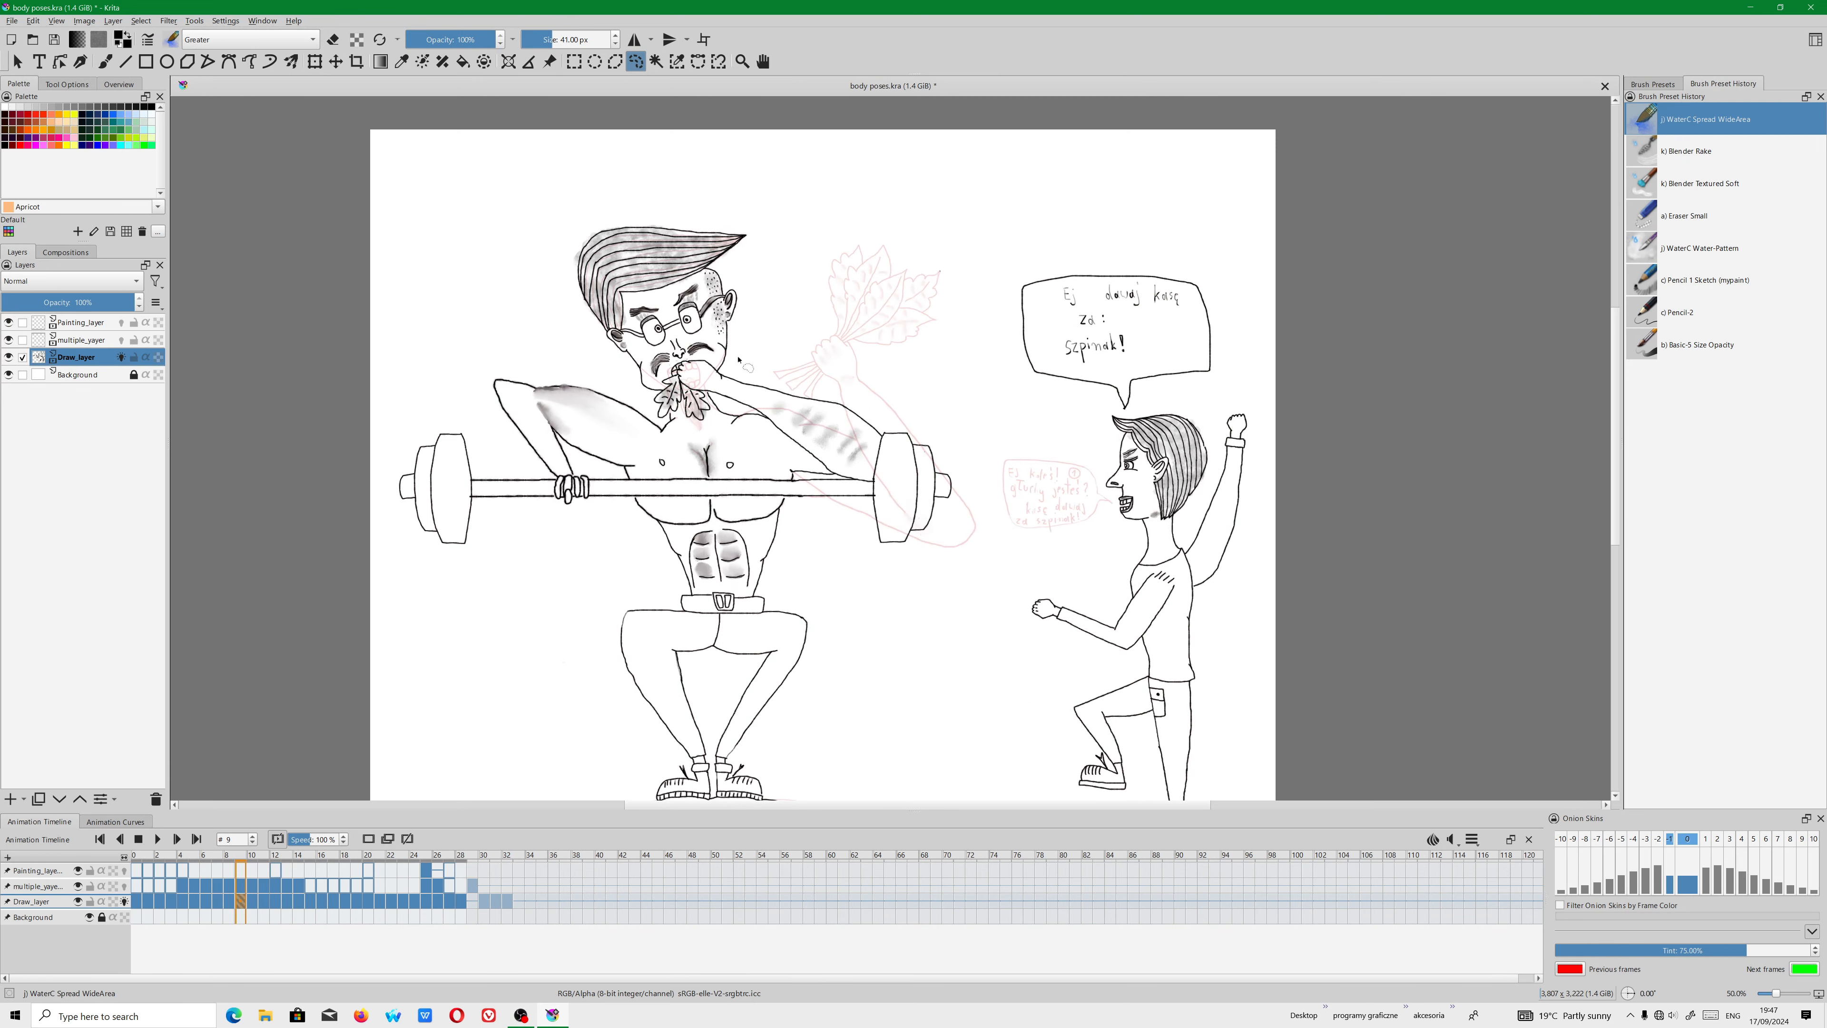
Turn off the onion skins on Draw_layer and review its drawings from frame 8 back to frame 2.
{"action": "scroll", "coordinate": [747, 371], "scroll_direction": "up", "scroll_amount": 2}
{"action": "scroll", "coordinate": [691, 395], "scroll_direction": "down", "scroll_amount": 2}
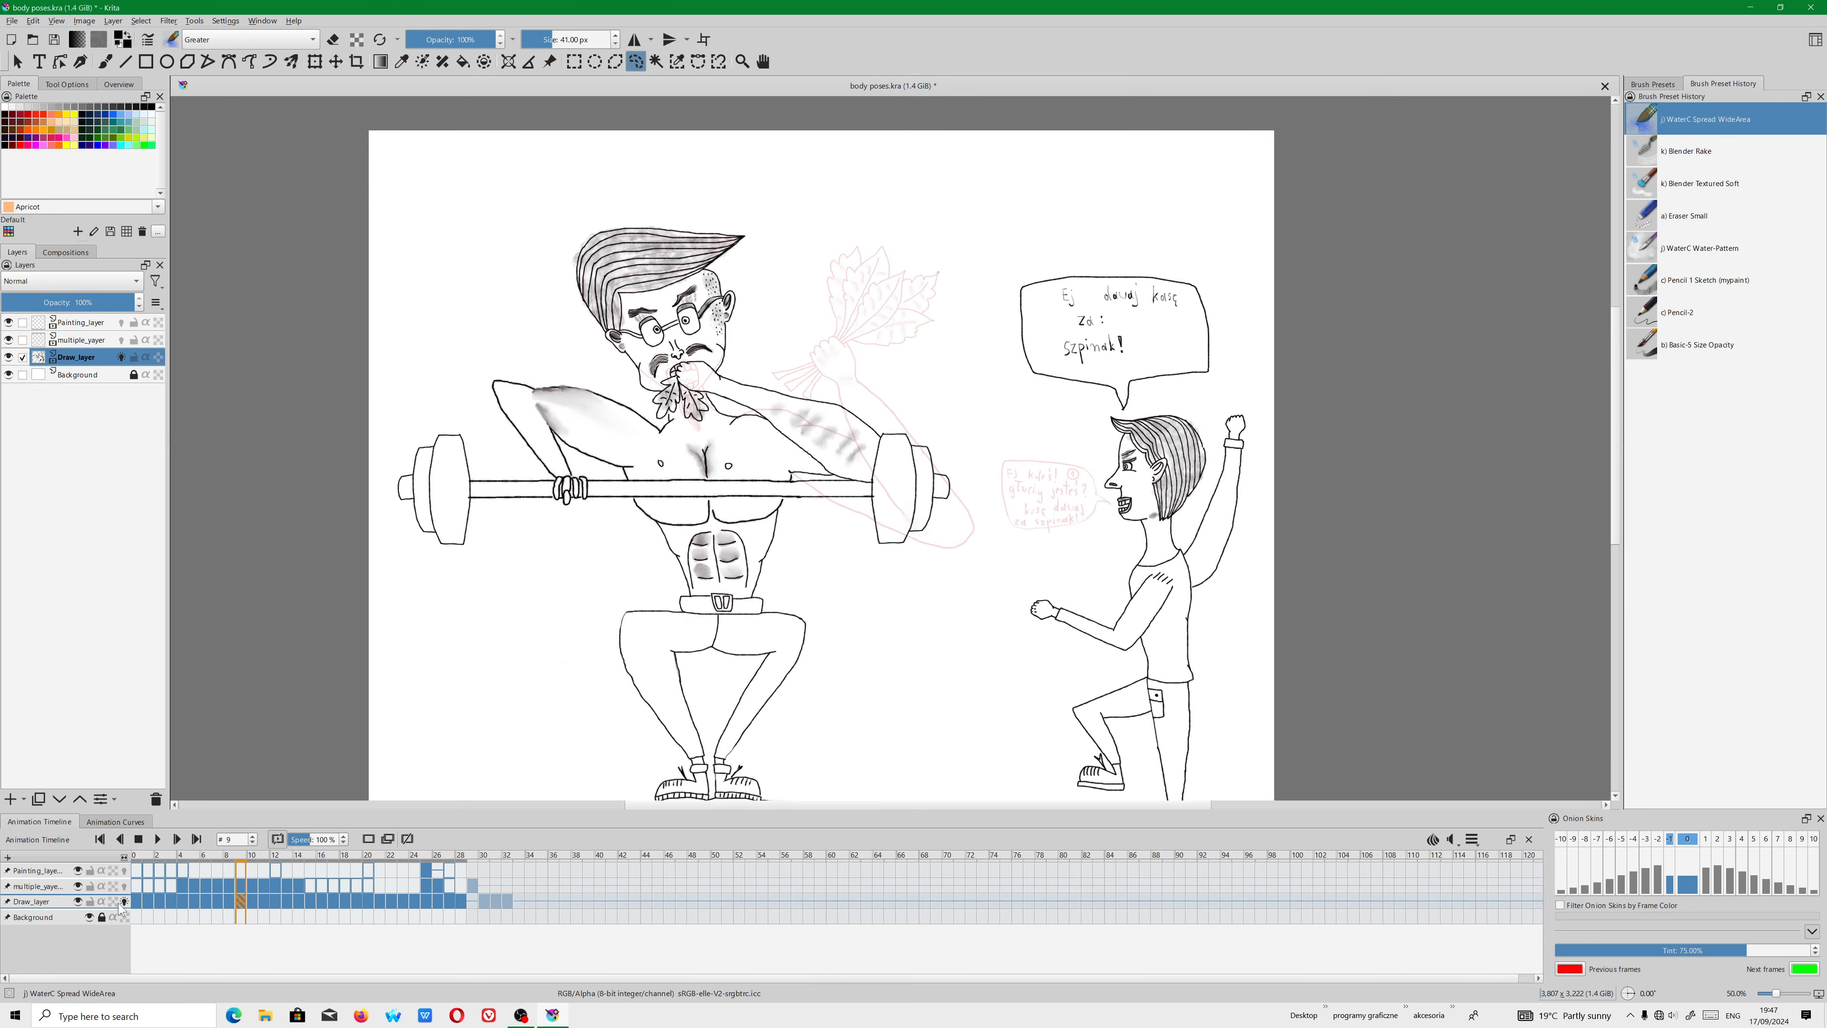
{"action": "left_click", "coordinate": [229, 902]}
{"action": "left_click", "coordinate": [216, 903]}
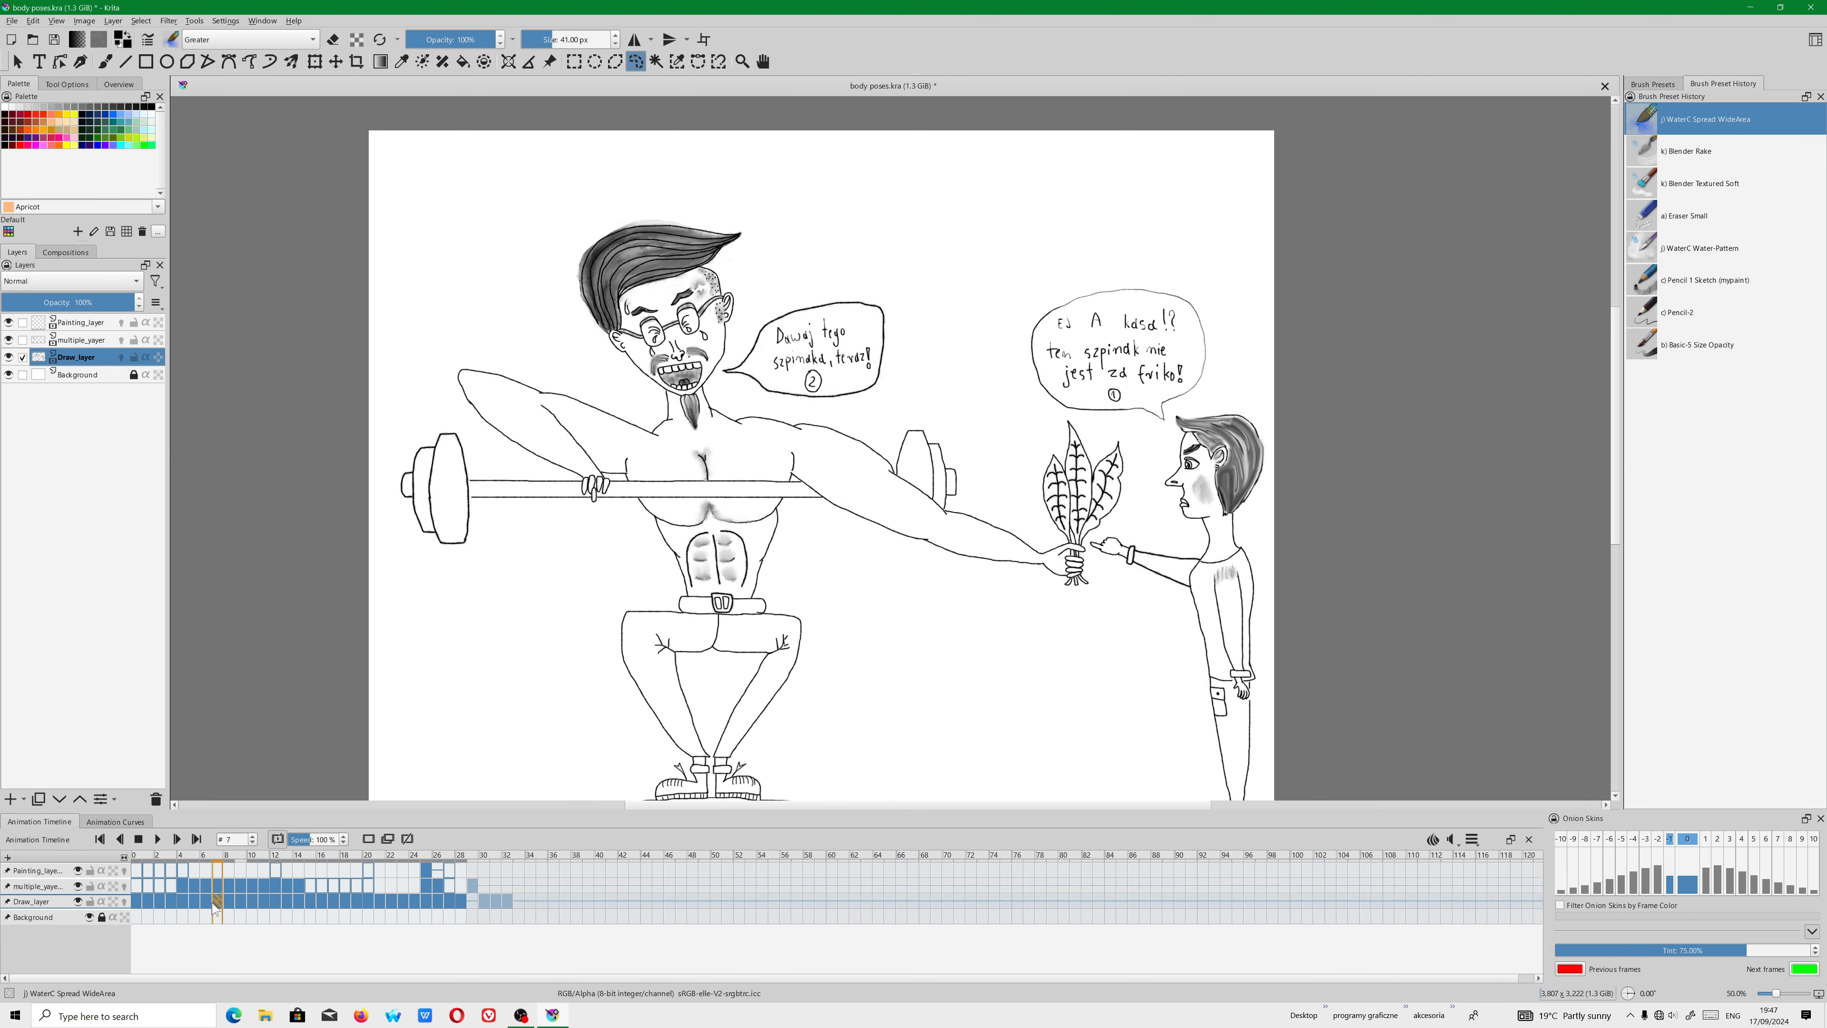
{"action": "left_click", "coordinate": [194, 903]}
{"action": "left_click", "coordinate": [180, 905]}
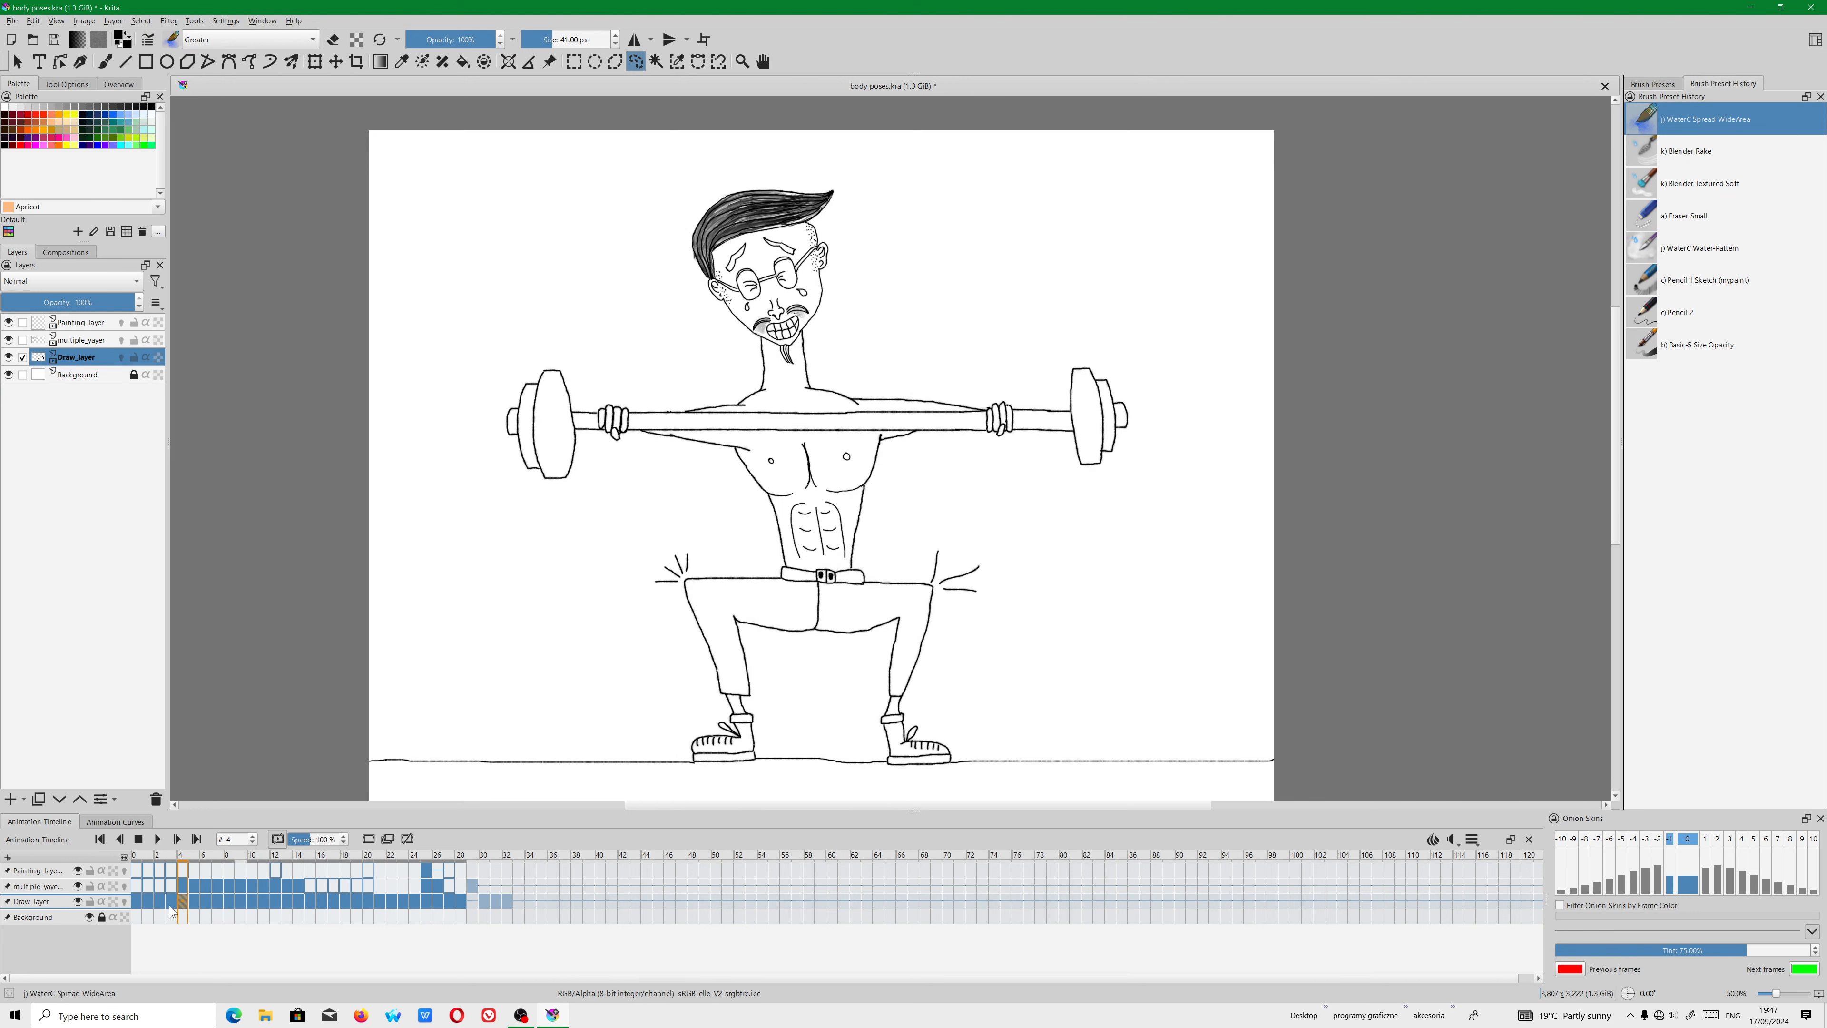
{"action": "left_click", "coordinate": [163, 906]}
Review the Draw_layer drawings without onion skins by moving forward from frame 5 to frame 12.
{"action": "left_click", "coordinate": [197, 899]}
{"action": "left_click", "coordinate": [226, 899]}
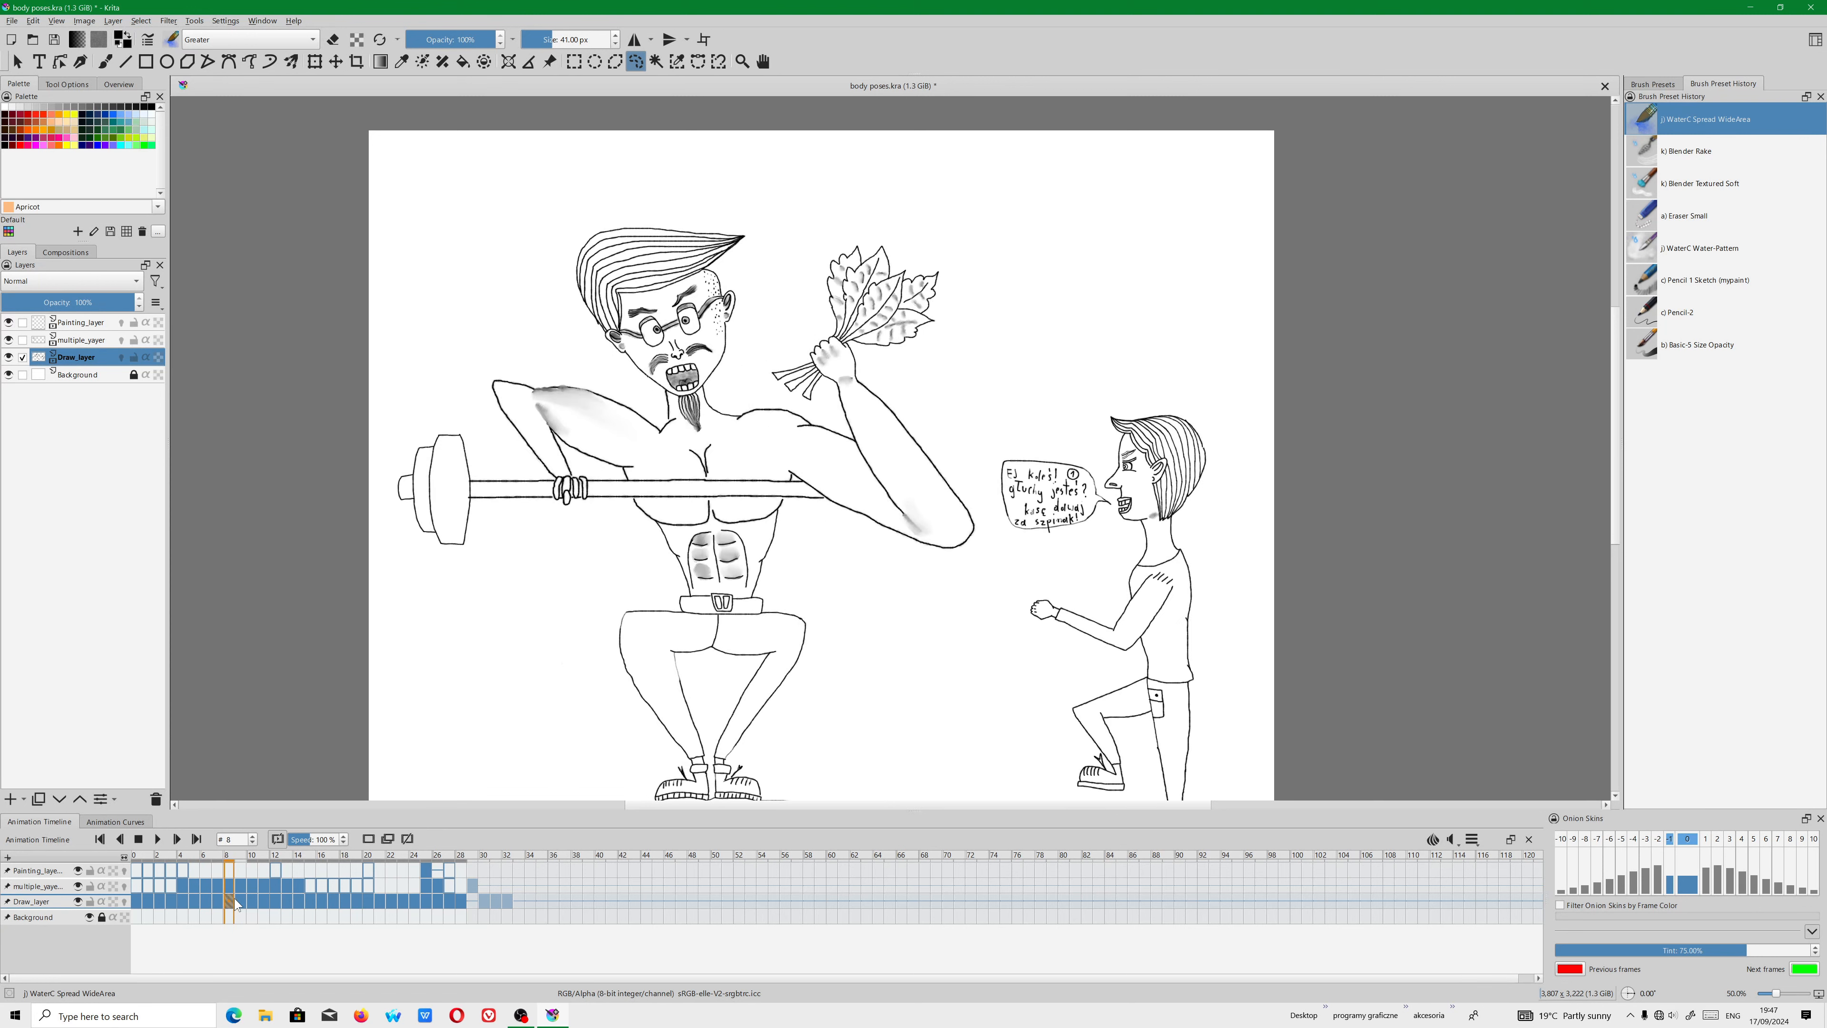
{"action": "left_click", "coordinate": [239, 900]}
{"action": "left_click", "coordinate": [257, 900]}
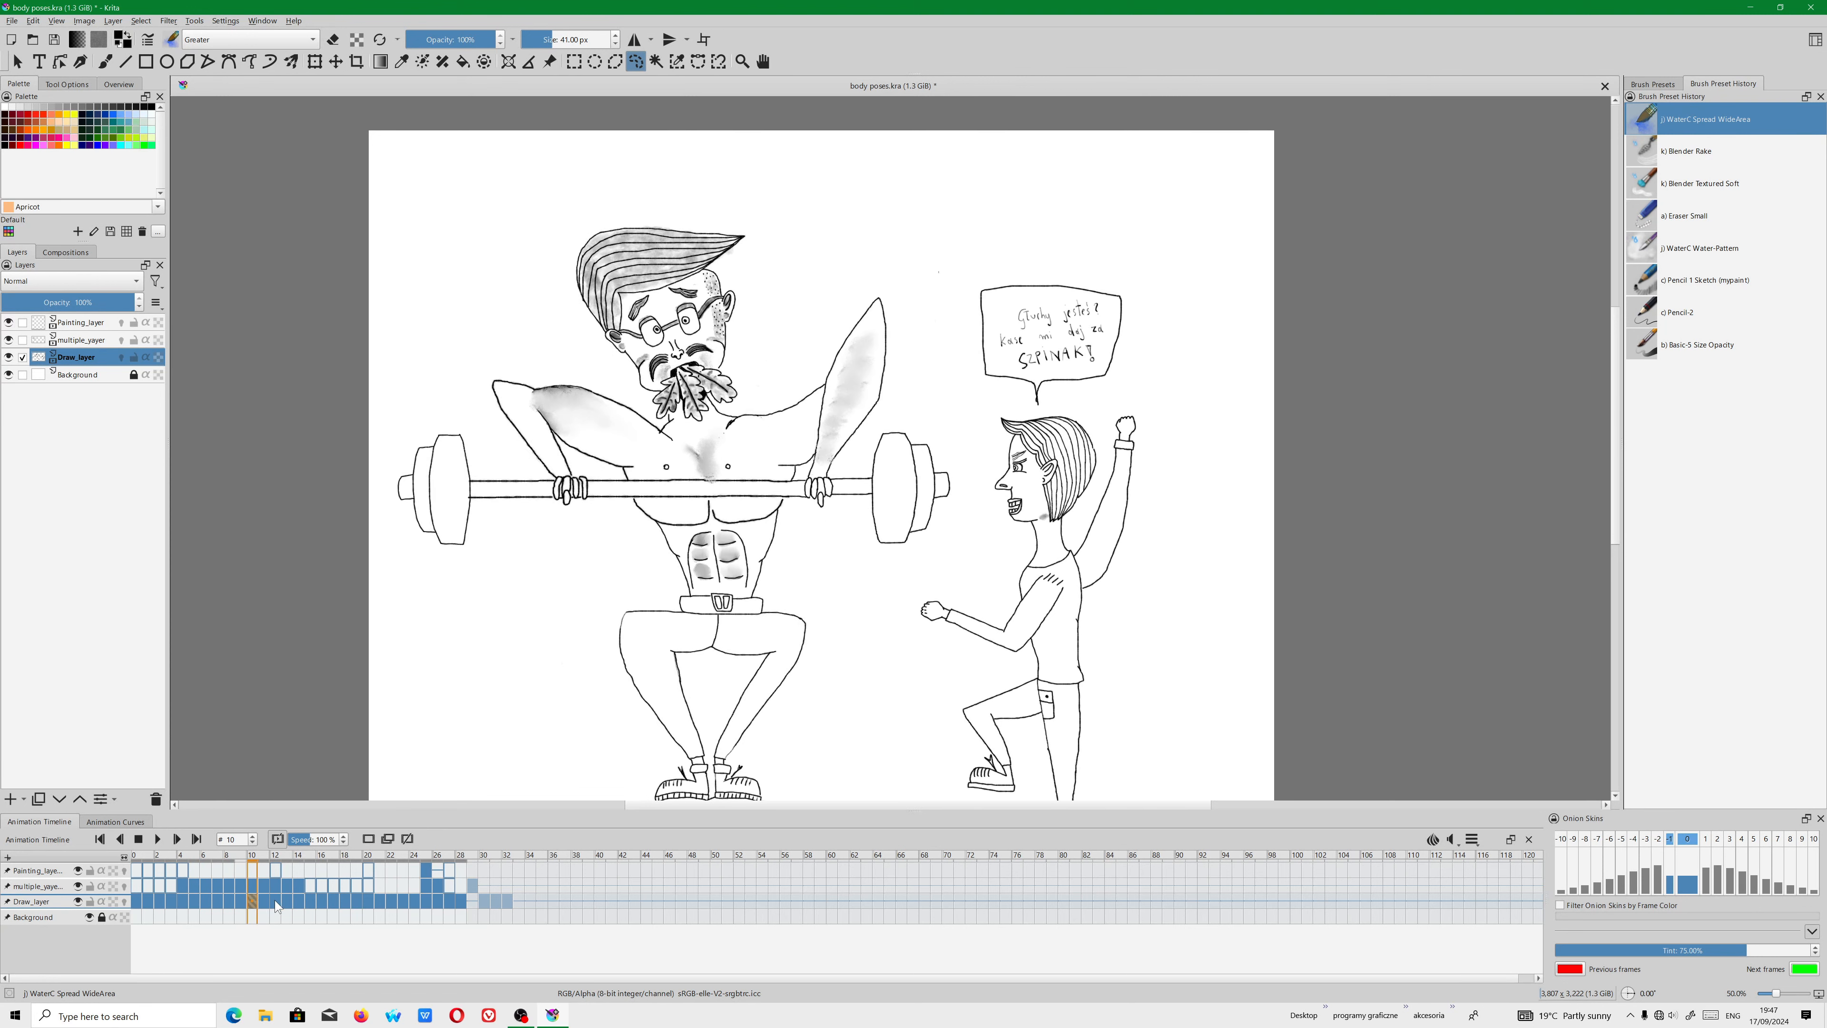
{"action": "left_click", "coordinate": [275, 899]}
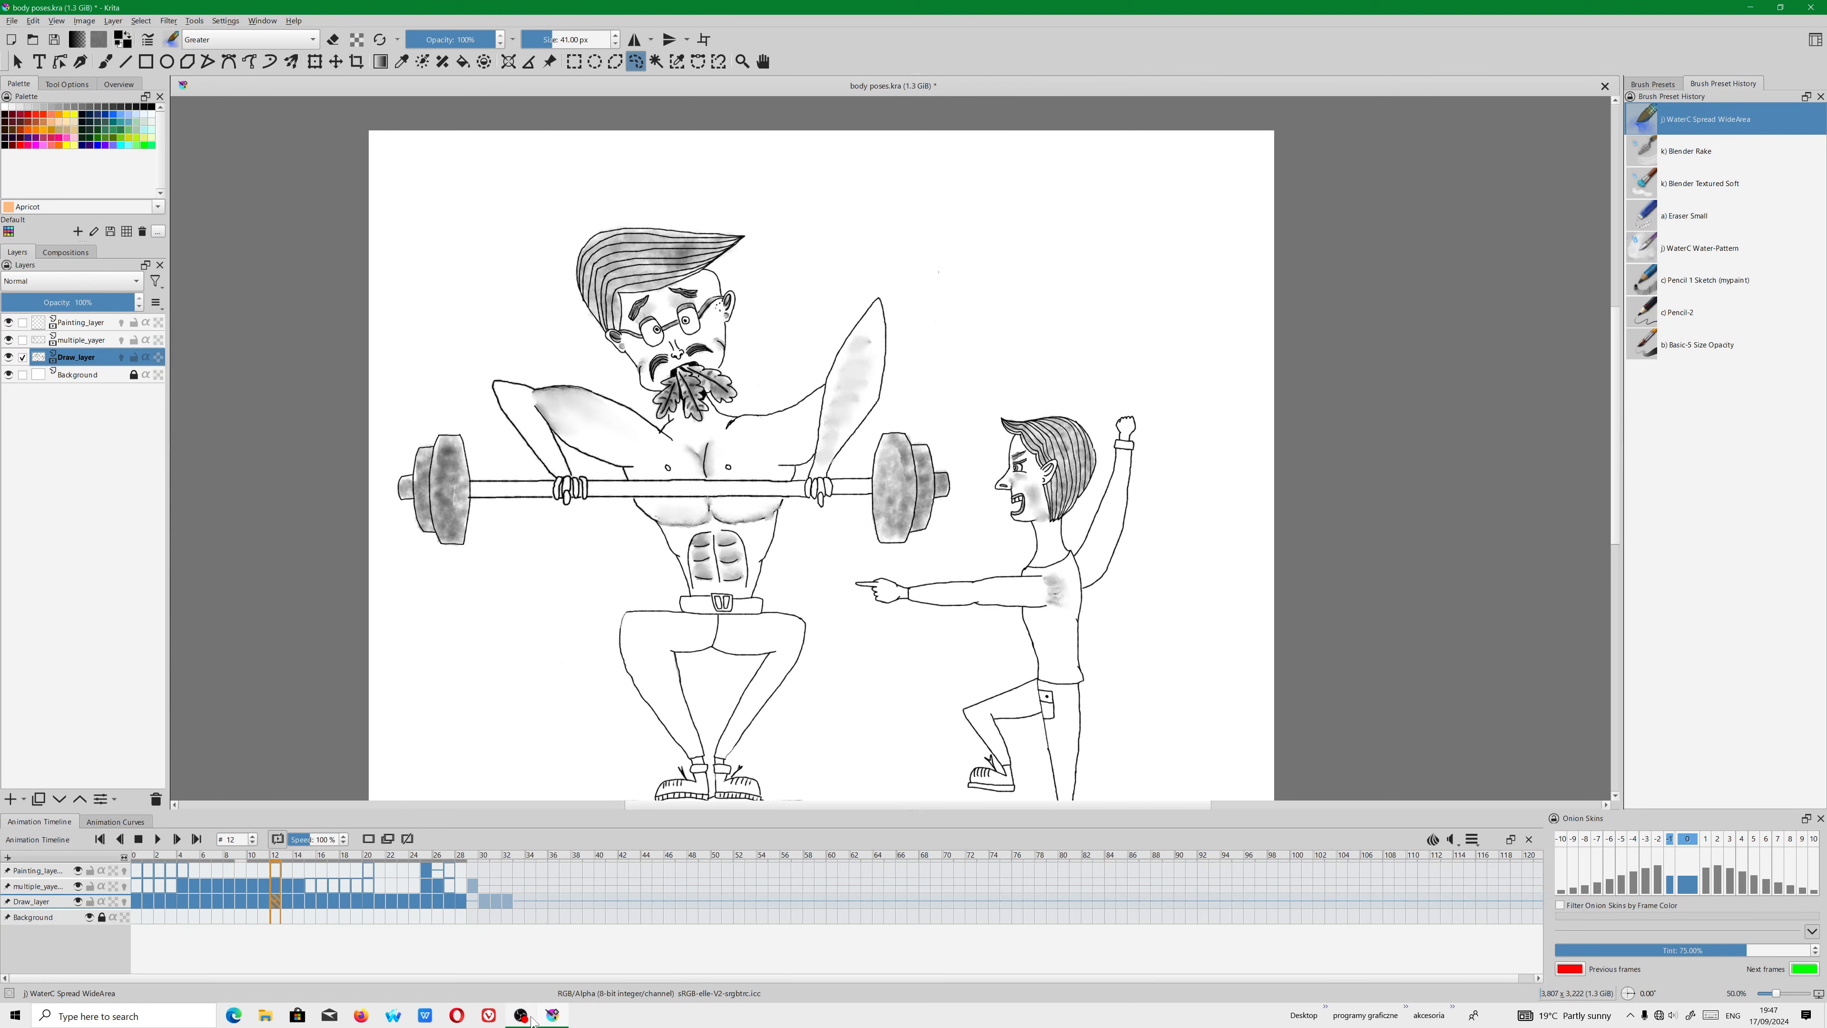
Check the program version in the About Krita information and close it.
{"action": "left_click", "coordinate": [295, 20]}
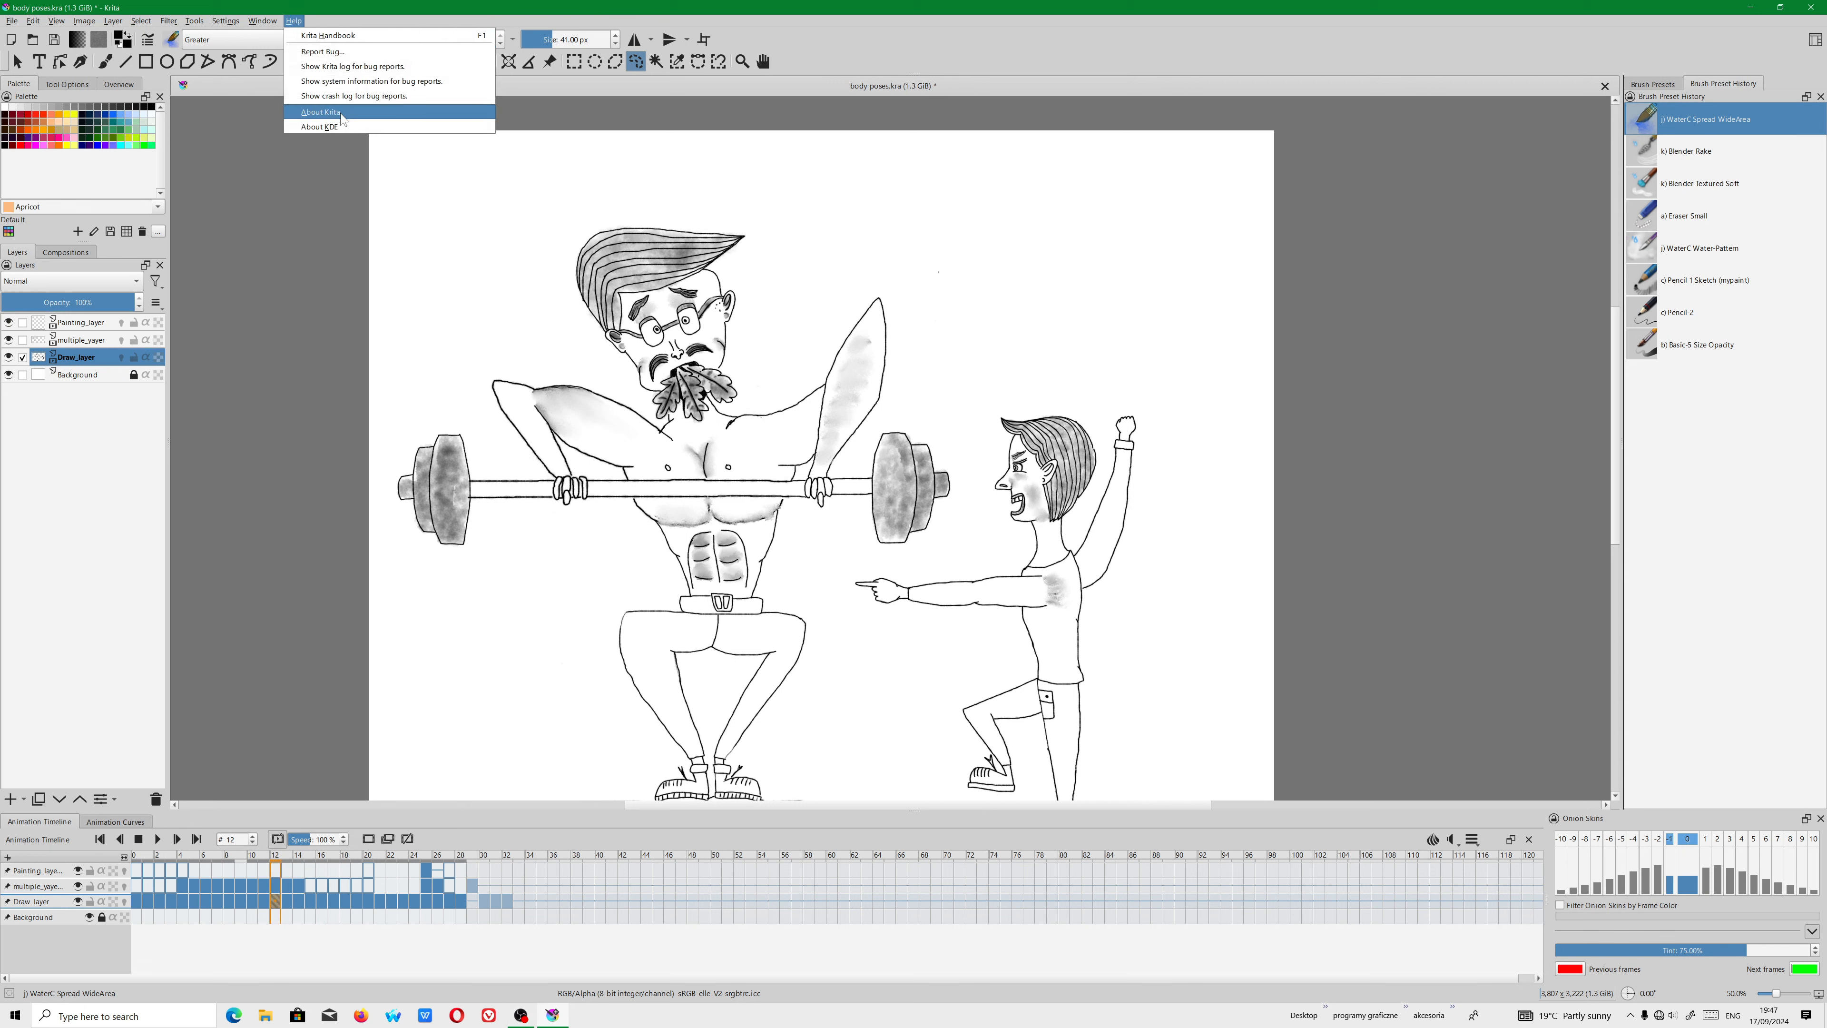
{"action": "left_click", "coordinate": [321, 112]}
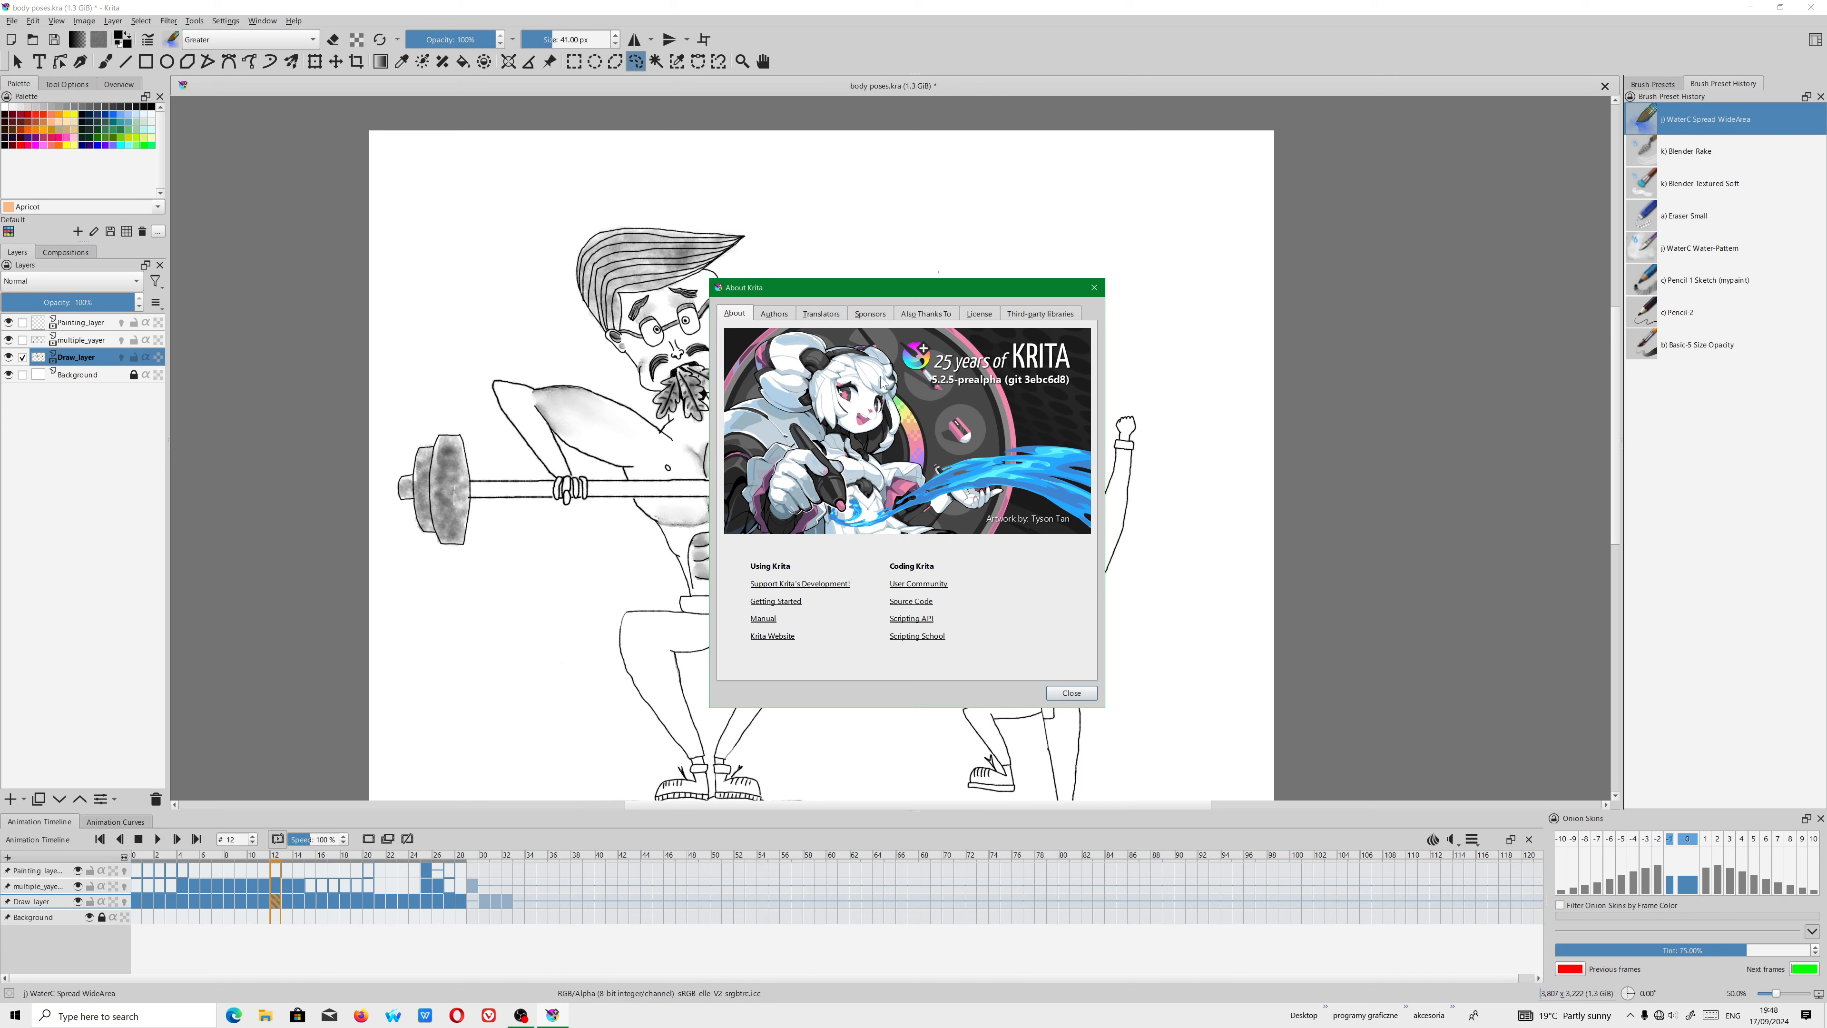
{"action": "left_click", "coordinate": [1094, 288]}
Look through the About KDE information on bug reports, joining and support, close it, and step back to frame 11.
{"action": "left_click", "coordinate": [294, 20]}
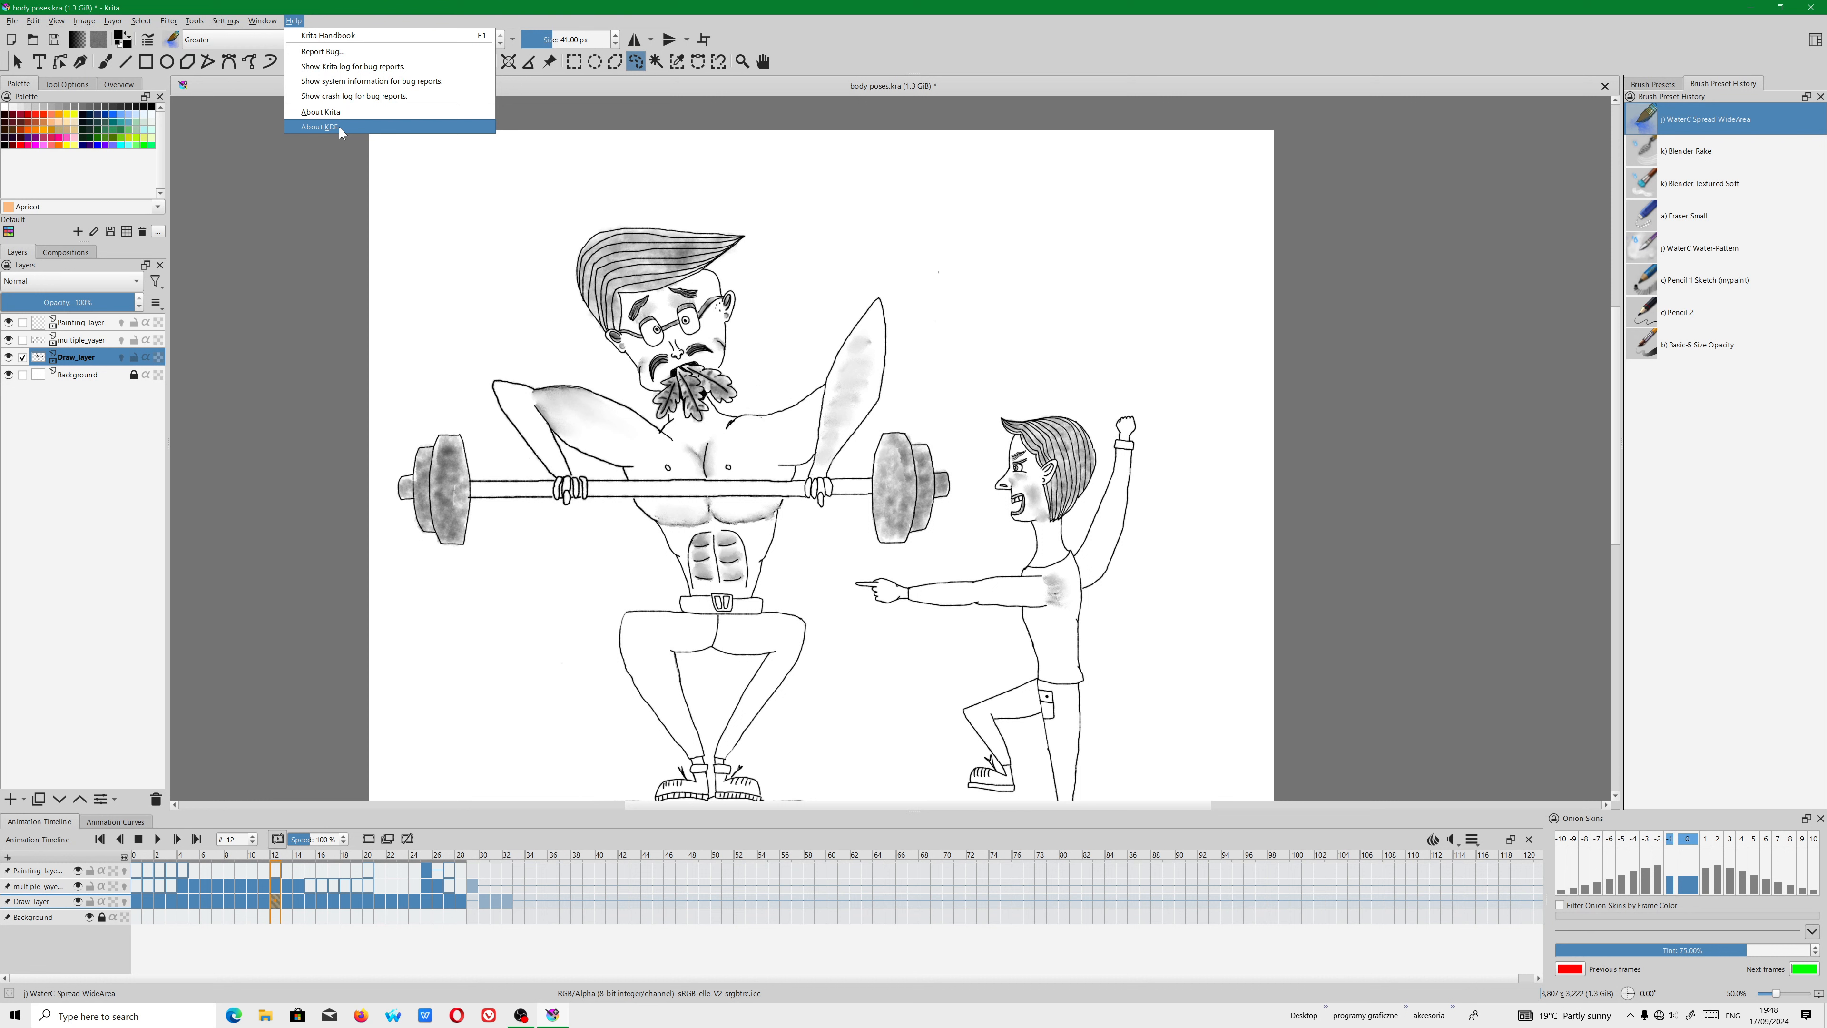
{"action": "left_click", "coordinate": [338, 126]}
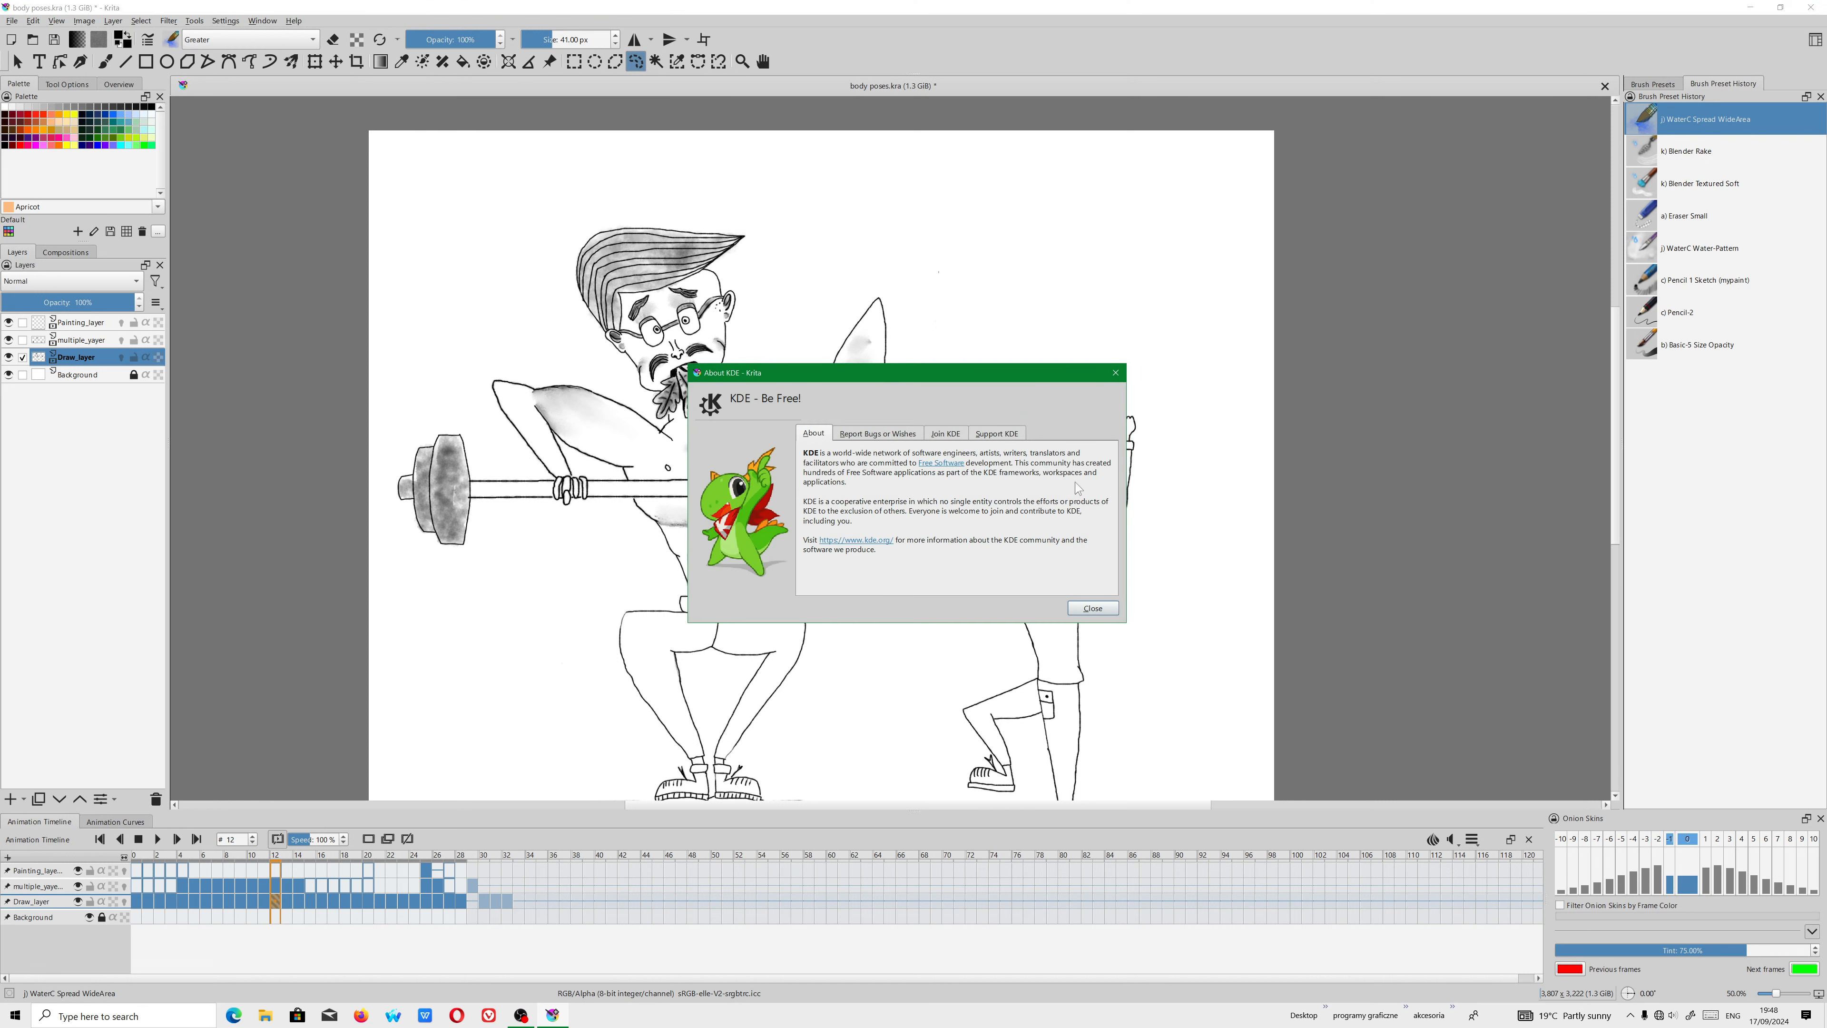
{"action": "left_click", "coordinate": [873, 436]}
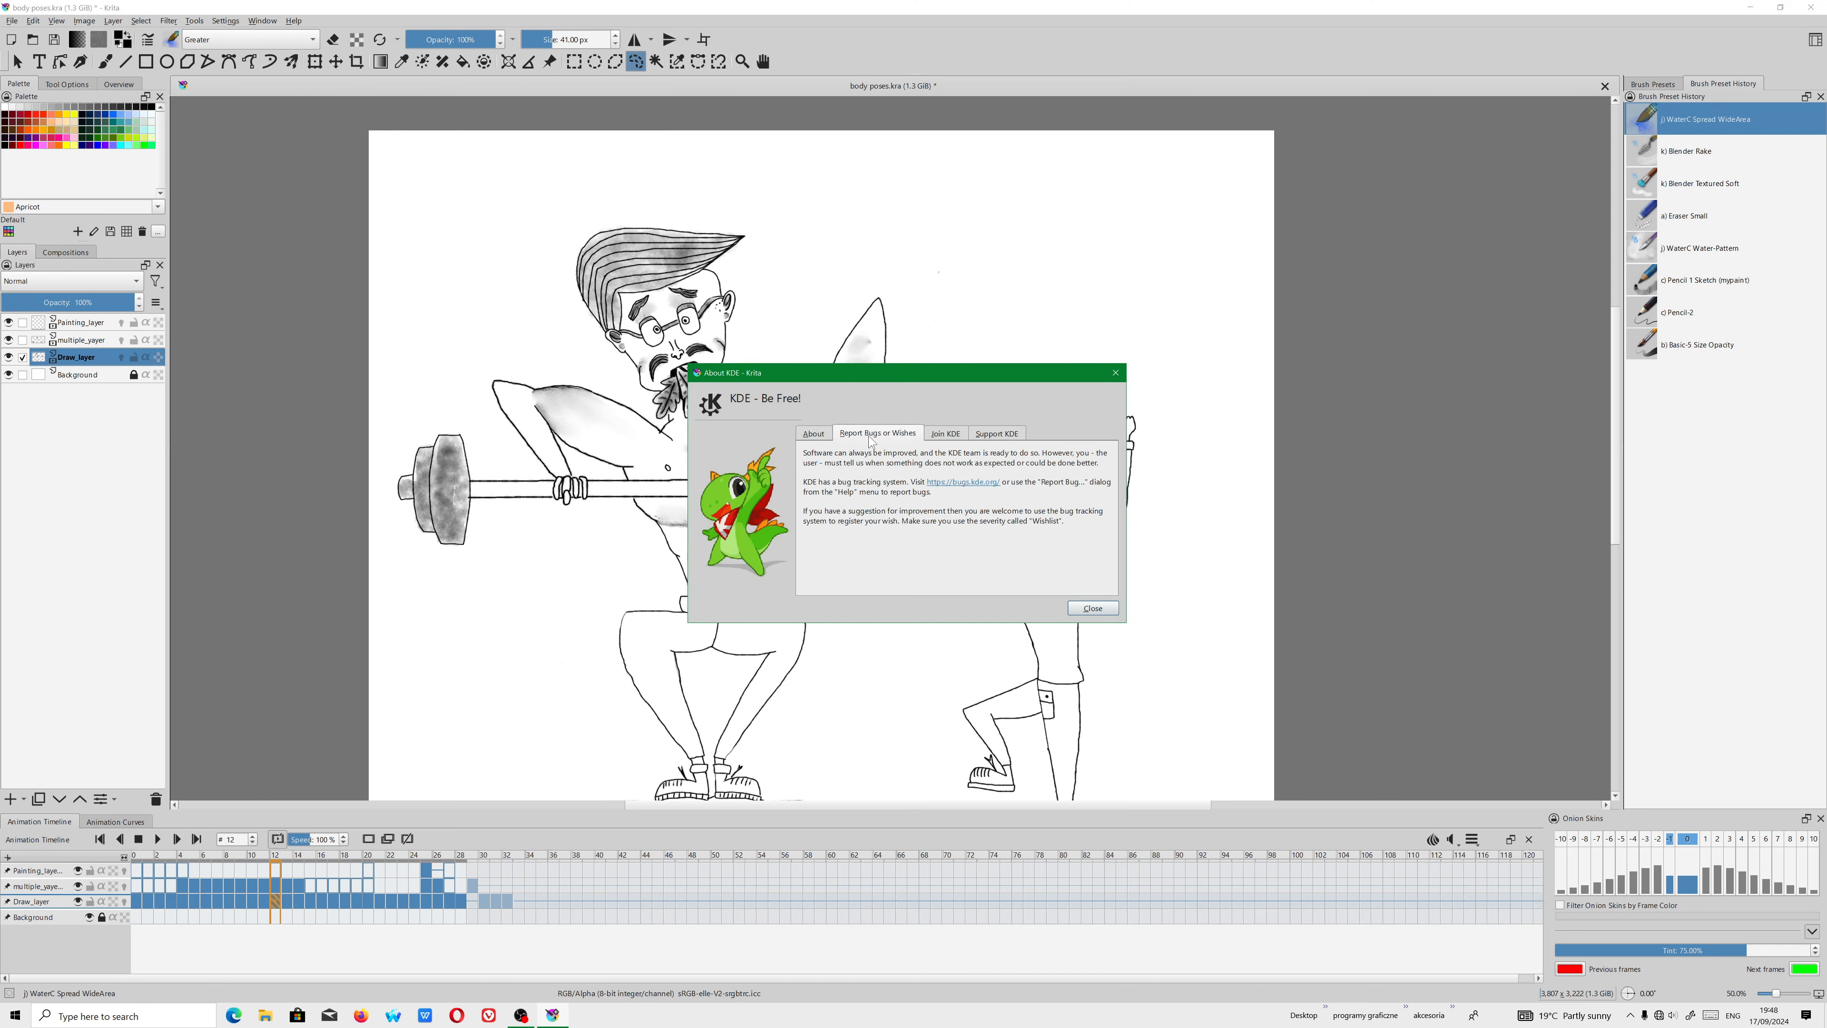
{"action": "left_click", "coordinate": [975, 436]}
{"action": "left_click", "coordinate": [955, 436]}
{"action": "left_click", "coordinate": [826, 436]}
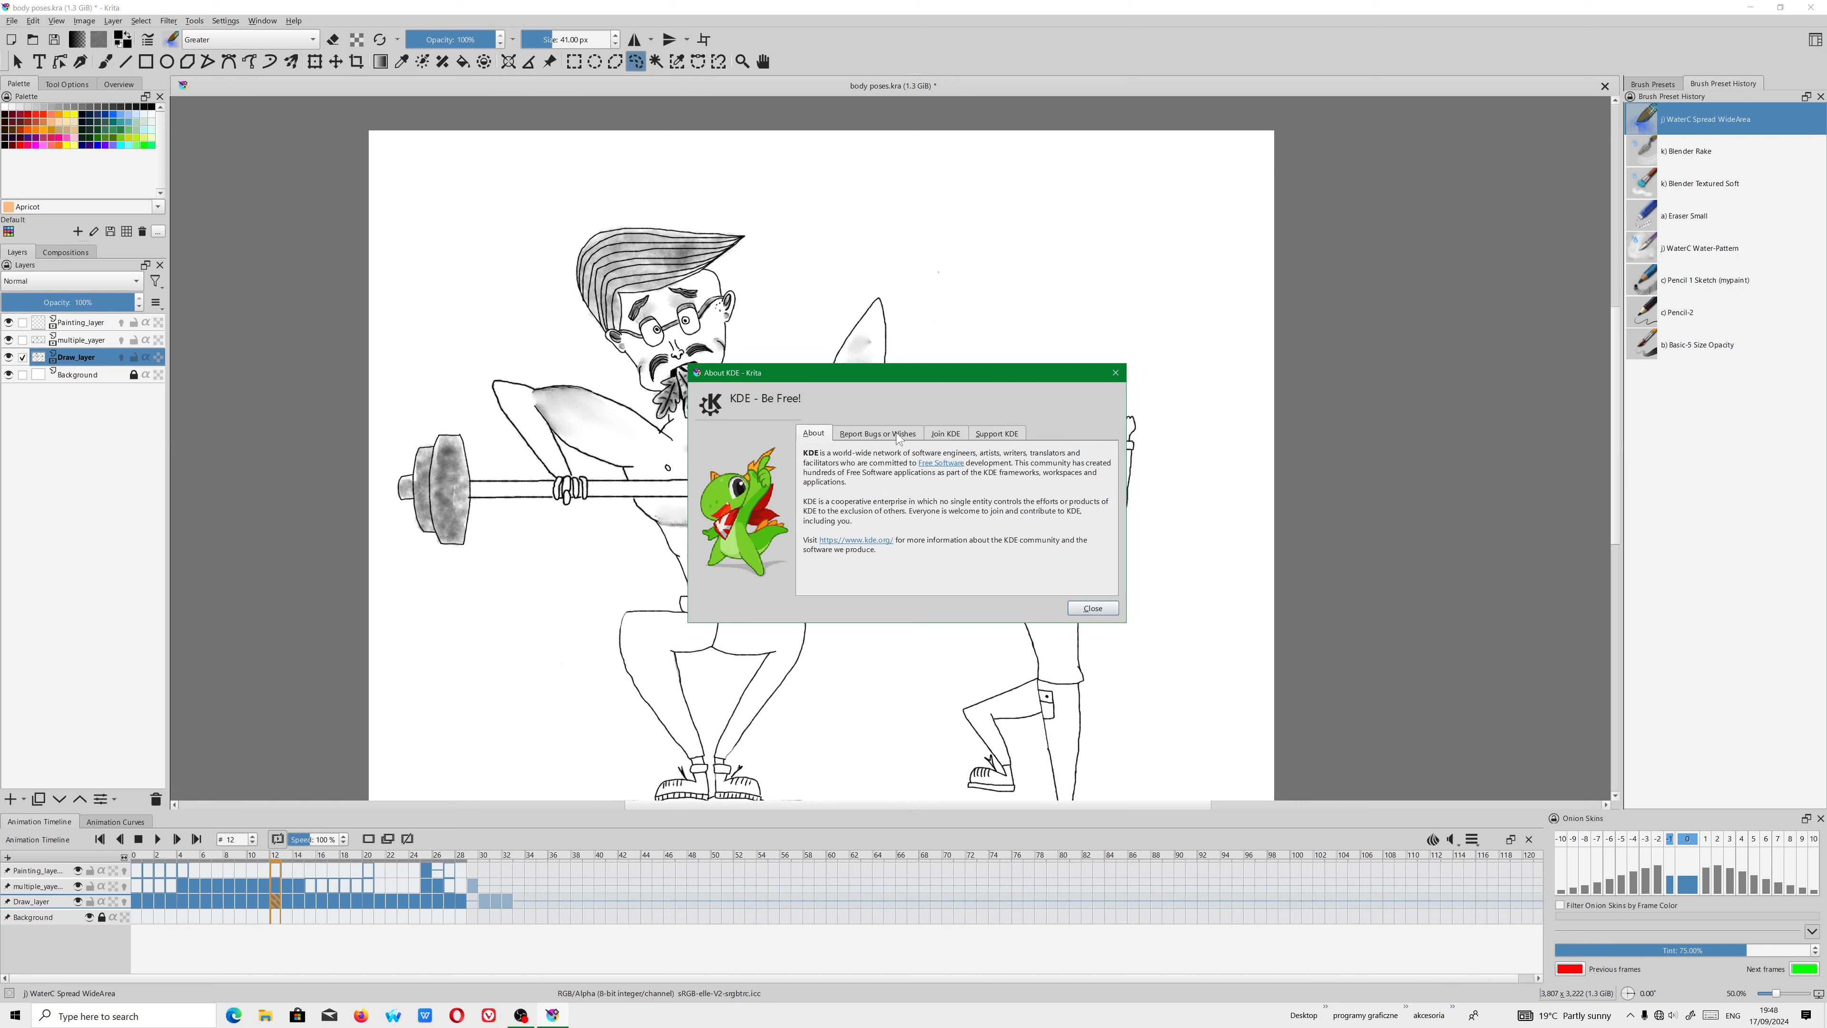
{"action": "left_click", "coordinate": [1114, 377]}
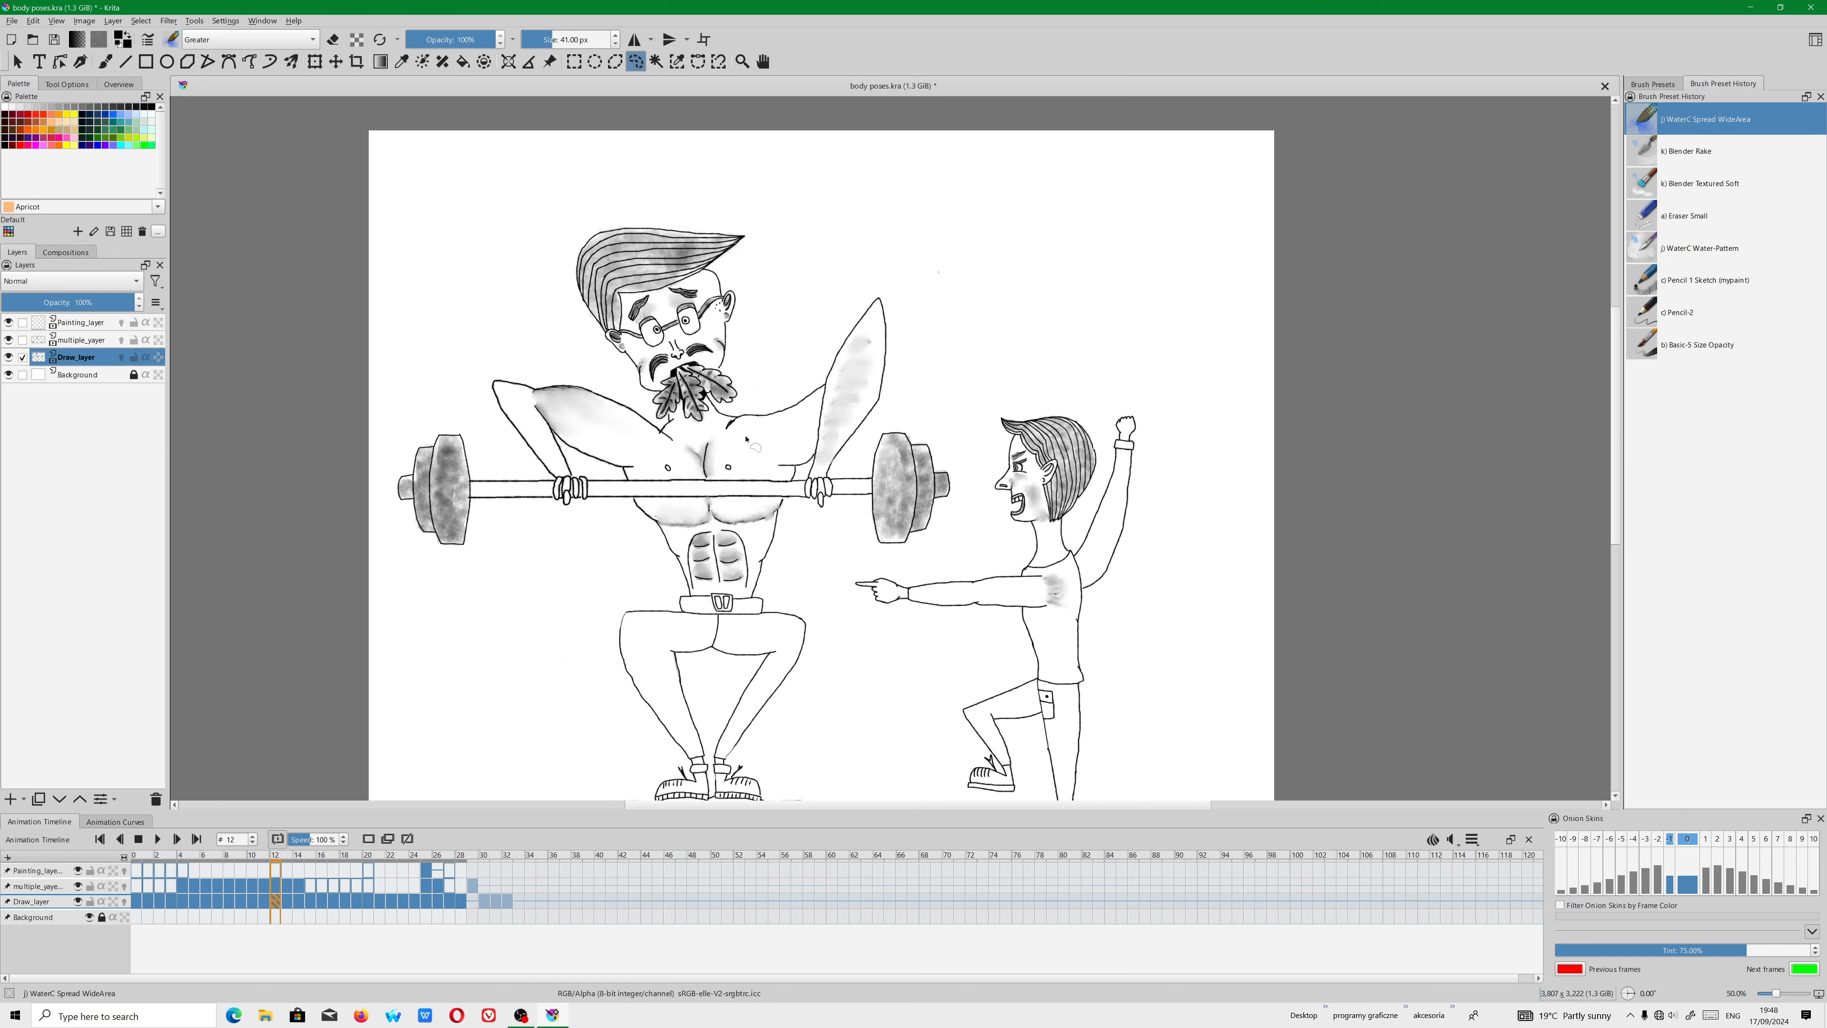
{"action": "key", "text": "Left"}
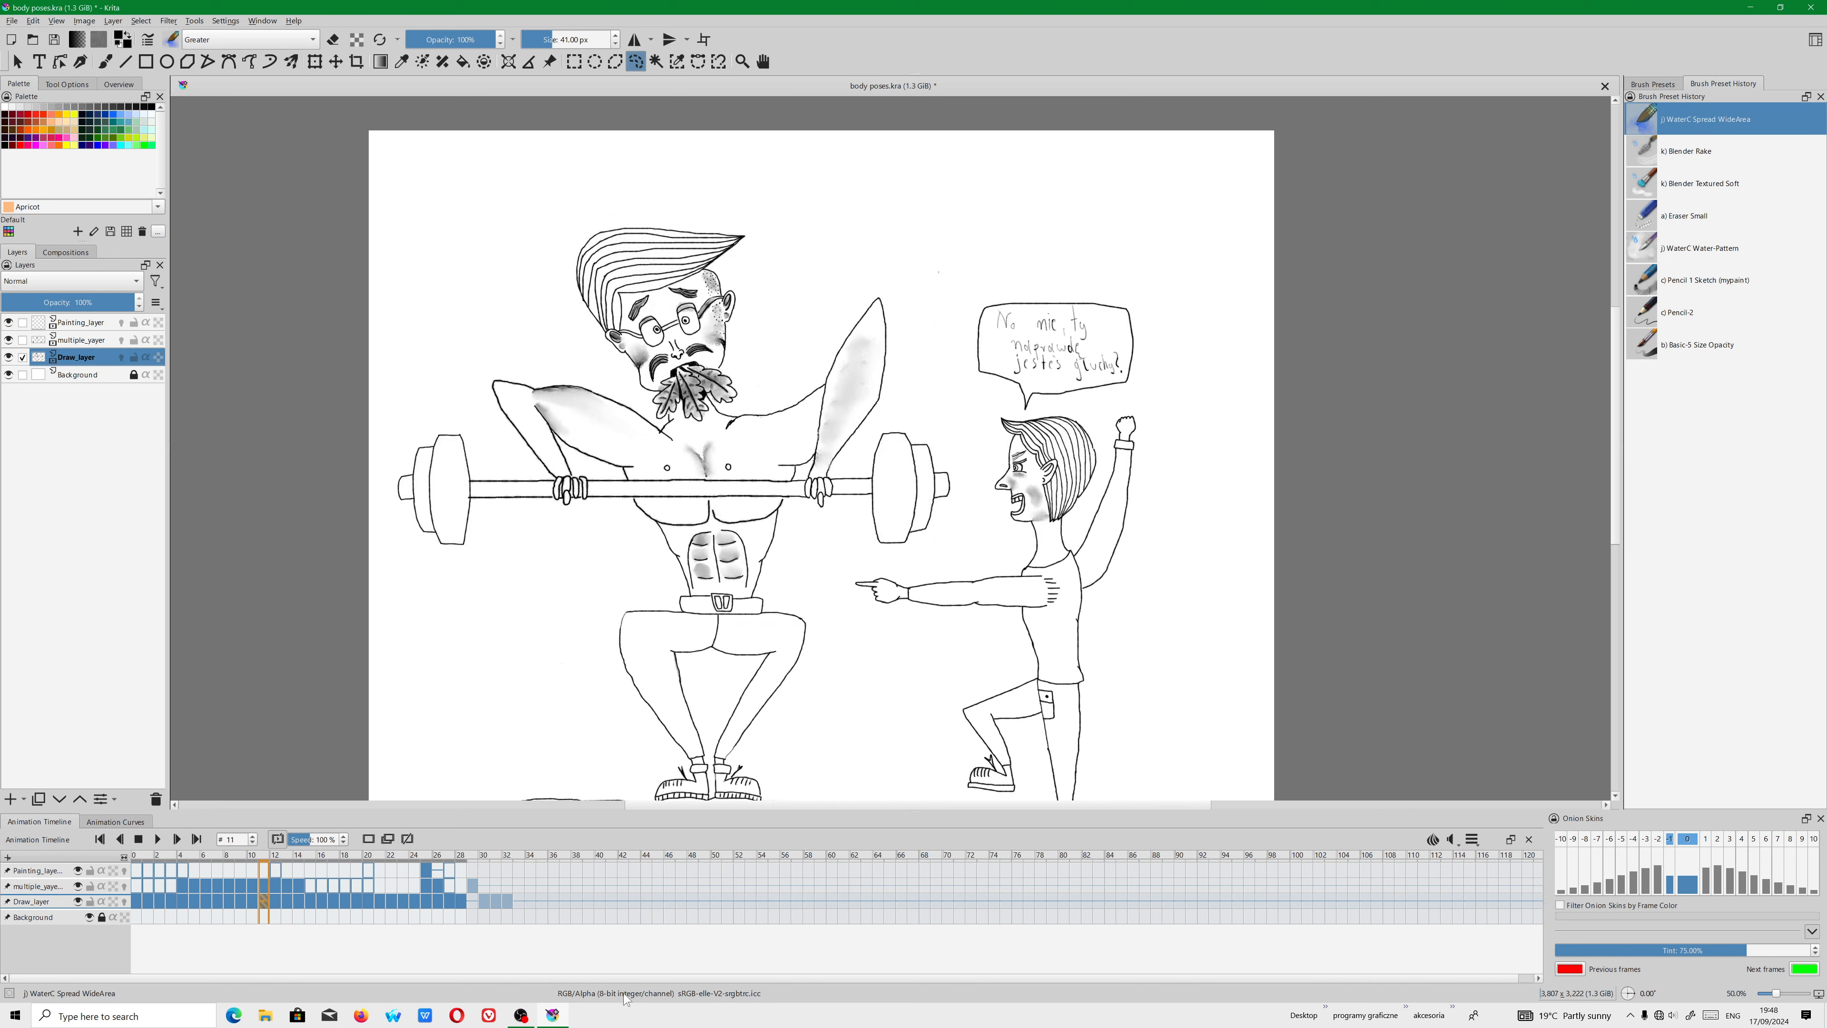